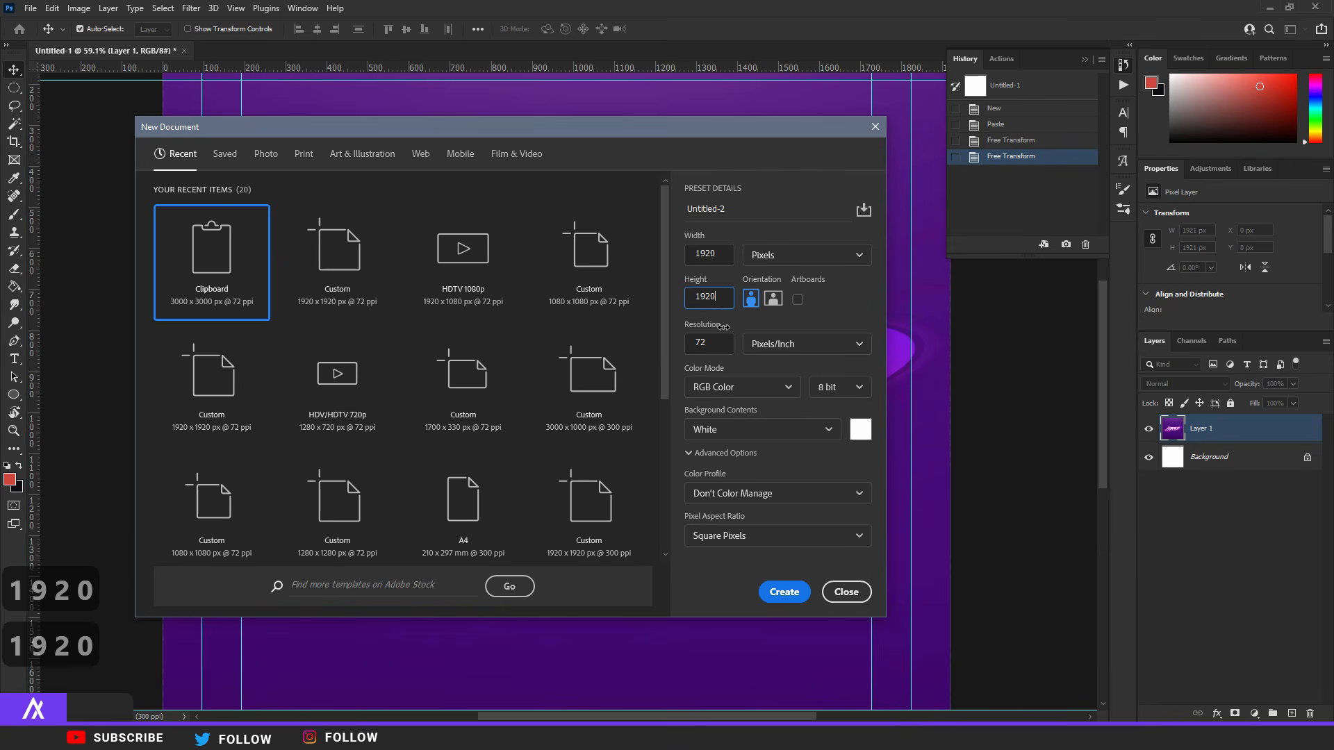
Step: Set the new document's resolution to 300 pixels per inch
{"action": "key", "text": "Tab"}
{"action": "type", "text": "300"}
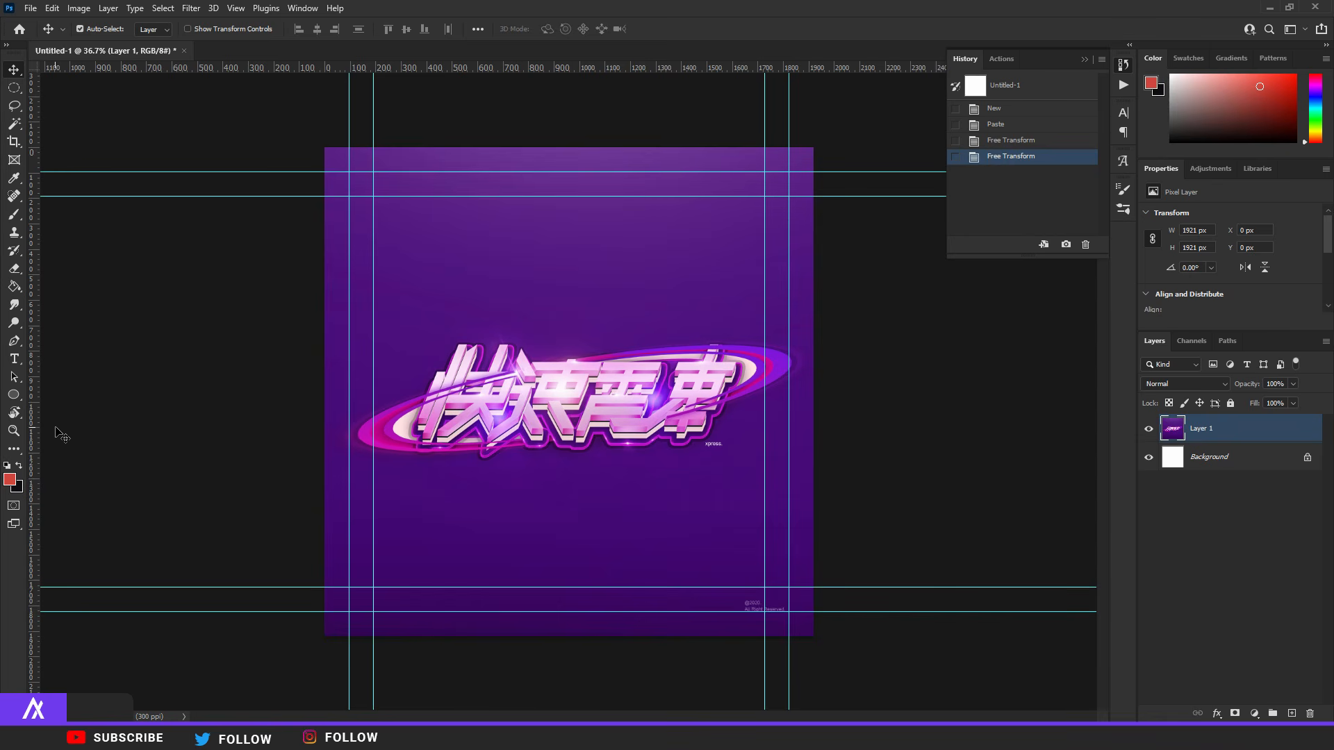
Step: Hide the purple reference artwork layer and fill the Background layer with the near-black foreground color
{"action": "scroll", "coordinate": [524, 408], "scroll_direction": "up", "scroll_amount": 5}
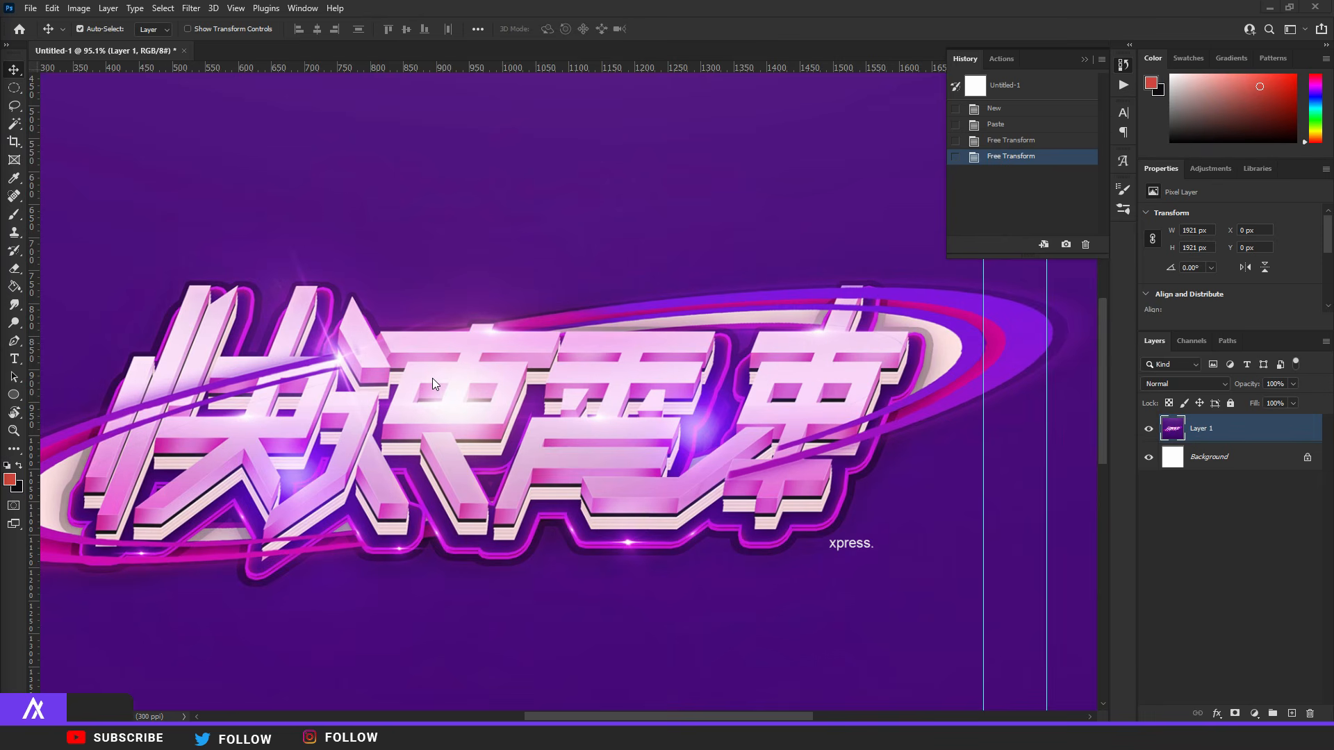
{"action": "key", "text": "ctrl+0"}
{"action": "left_click", "coordinate": [15, 360]}
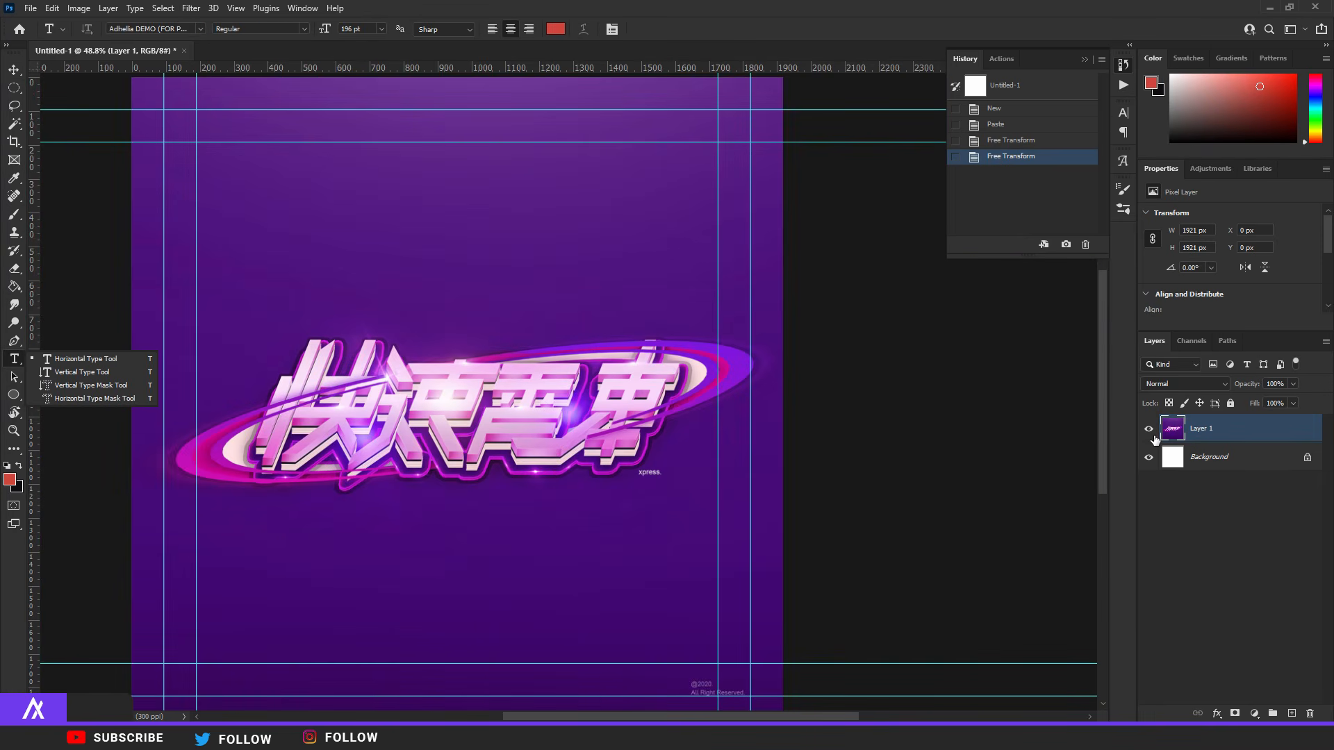
{"action": "left_click", "coordinate": [1149, 429]}
{"action": "left_click", "coordinate": [1207, 458]}
{"action": "left_click", "coordinate": [20, 470]}
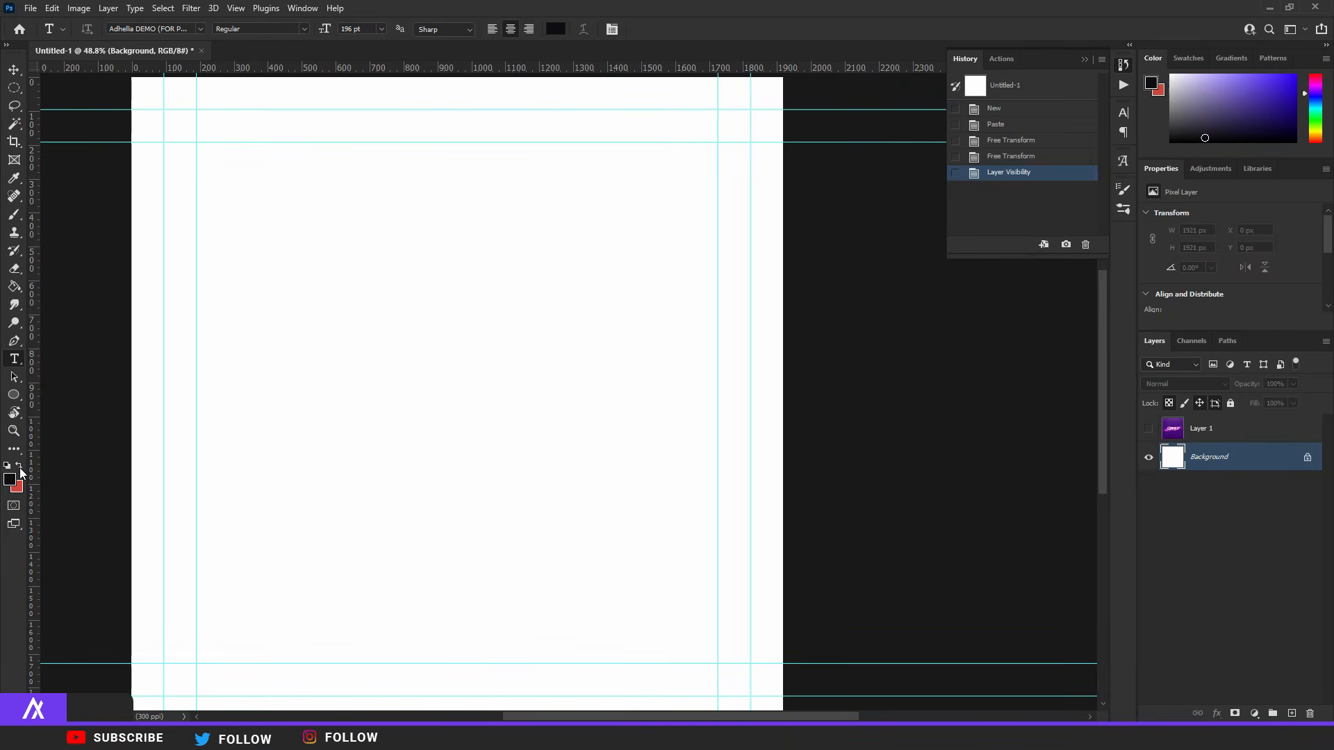
{"action": "key", "text": "alt+BackSpace"}
{"action": "key", "text": "g"}
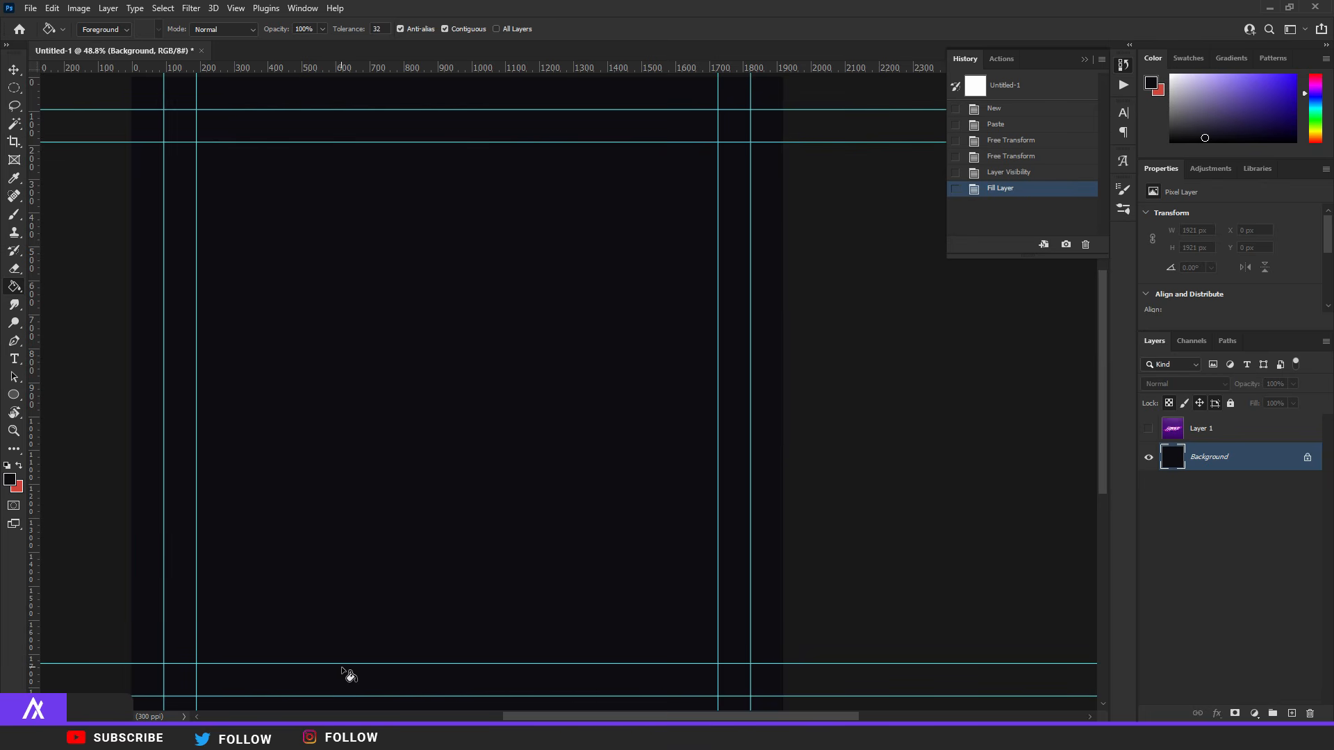
Step: Add the text "xpress" on a new layer above the background, in white at 34 pt
{"action": "key", "text": "t"}
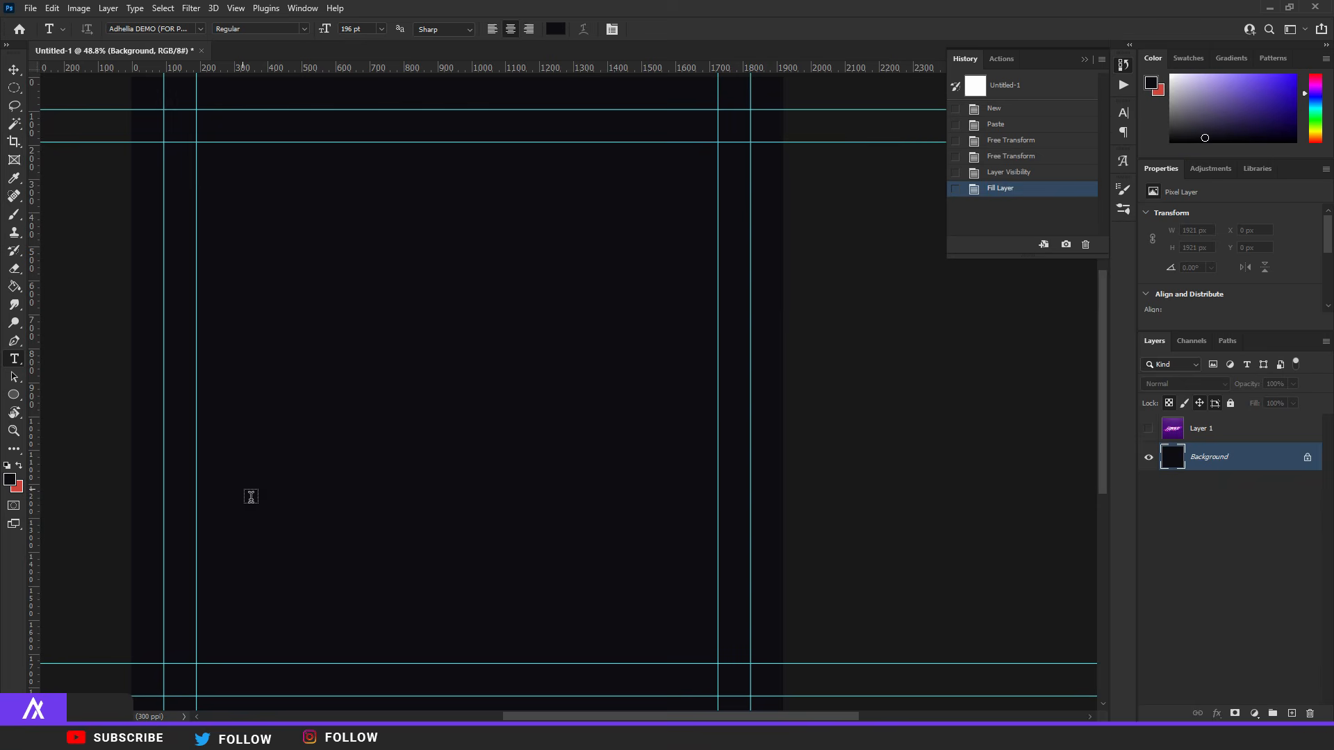
{"action": "left_click", "coordinate": [1291, 713]}
{"action": "left_click", "coordinate": [7, 466]}
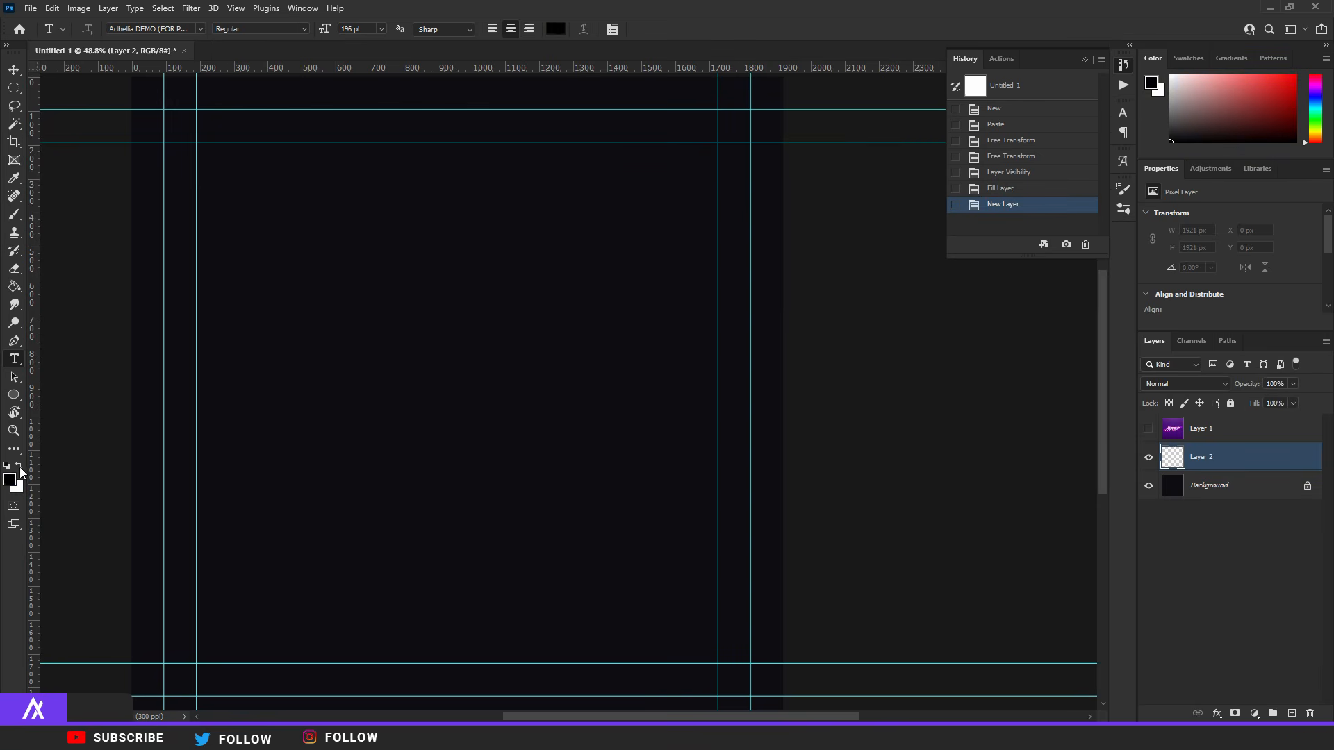
{"action": "left_click", "coordinate": [19, 466]}
{"action": "left_click", "coordinate": [284, 319]}
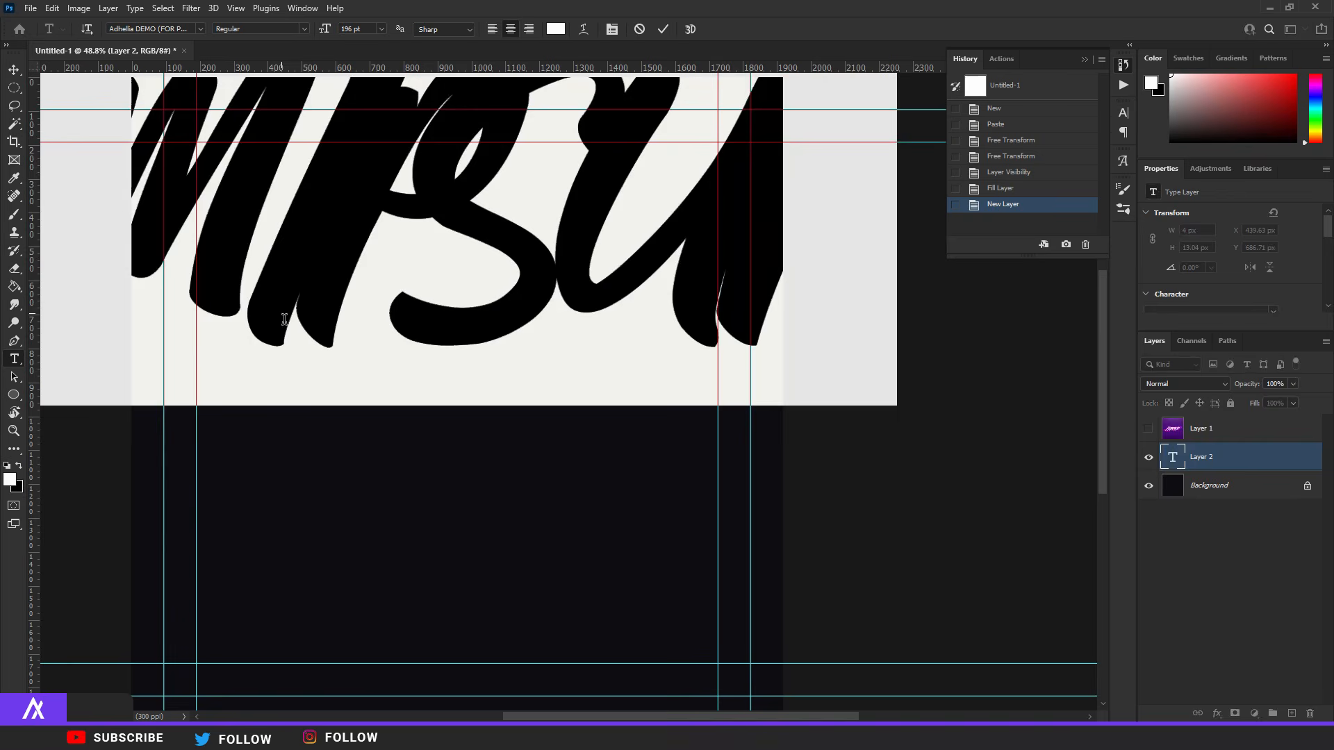
{"action": "left_click_drag", "start_coordinate": [327, 32], "coordinate": [216, 35]}
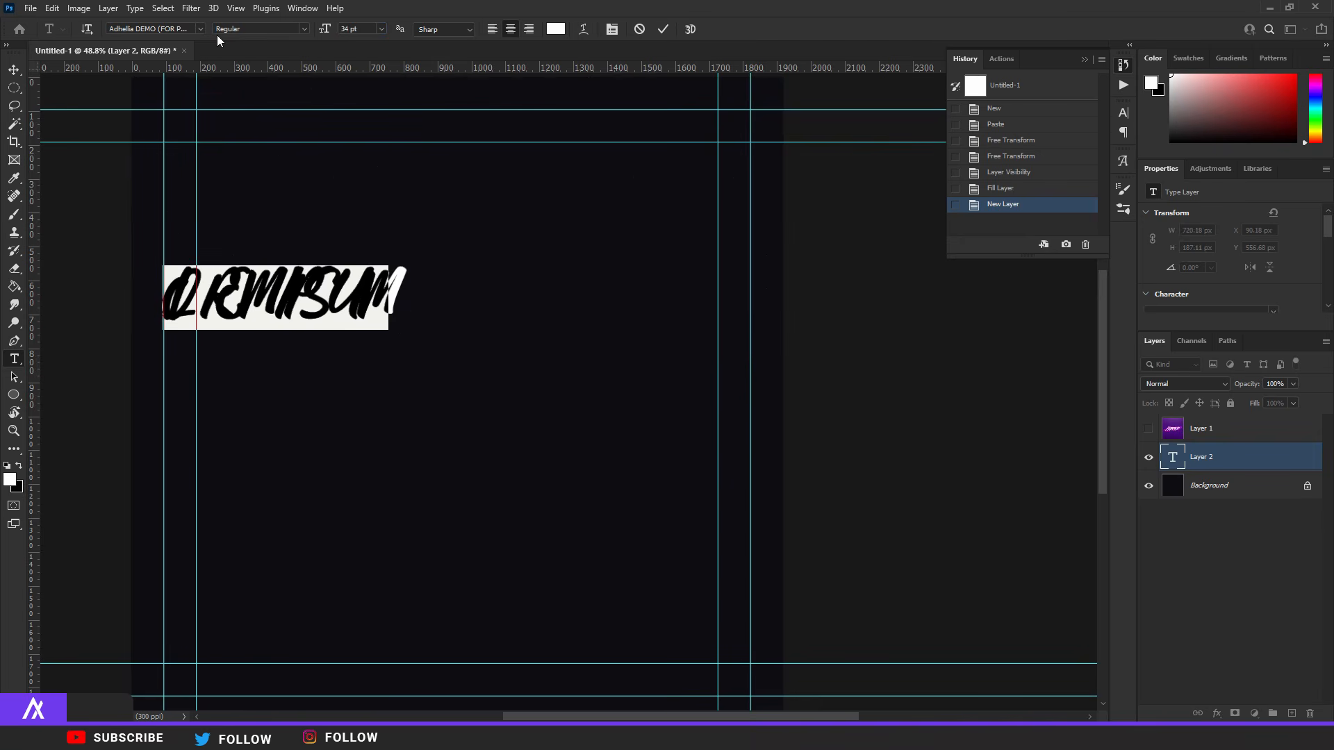
{"action": "type", "text": "xpress"}
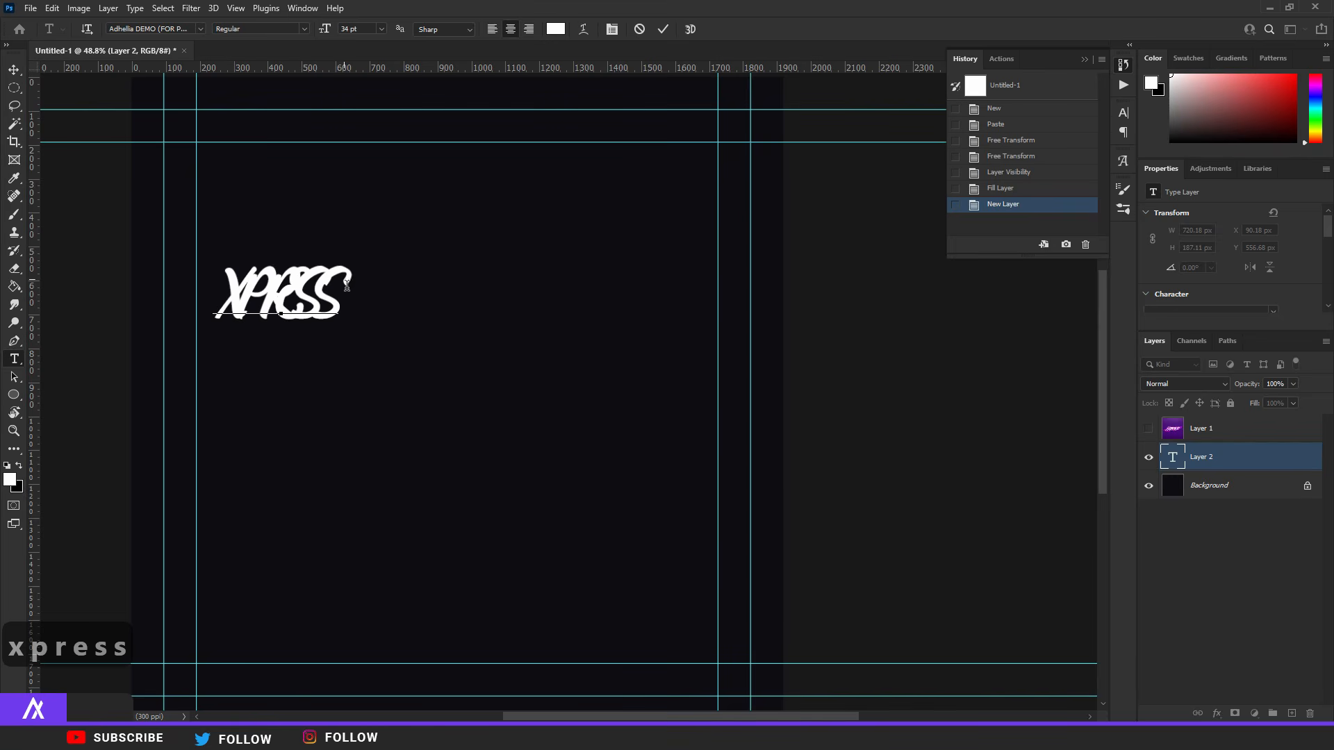
Step: Set the xpress text to the FirstGundam font at 44 pt and move it to the middle of the canvas
{"action": "left_click_drag", "start_coordinate": [348, 288], "coordinate": [135, 224]}
{"action": "left_click", "coordinate": [200, 29]}
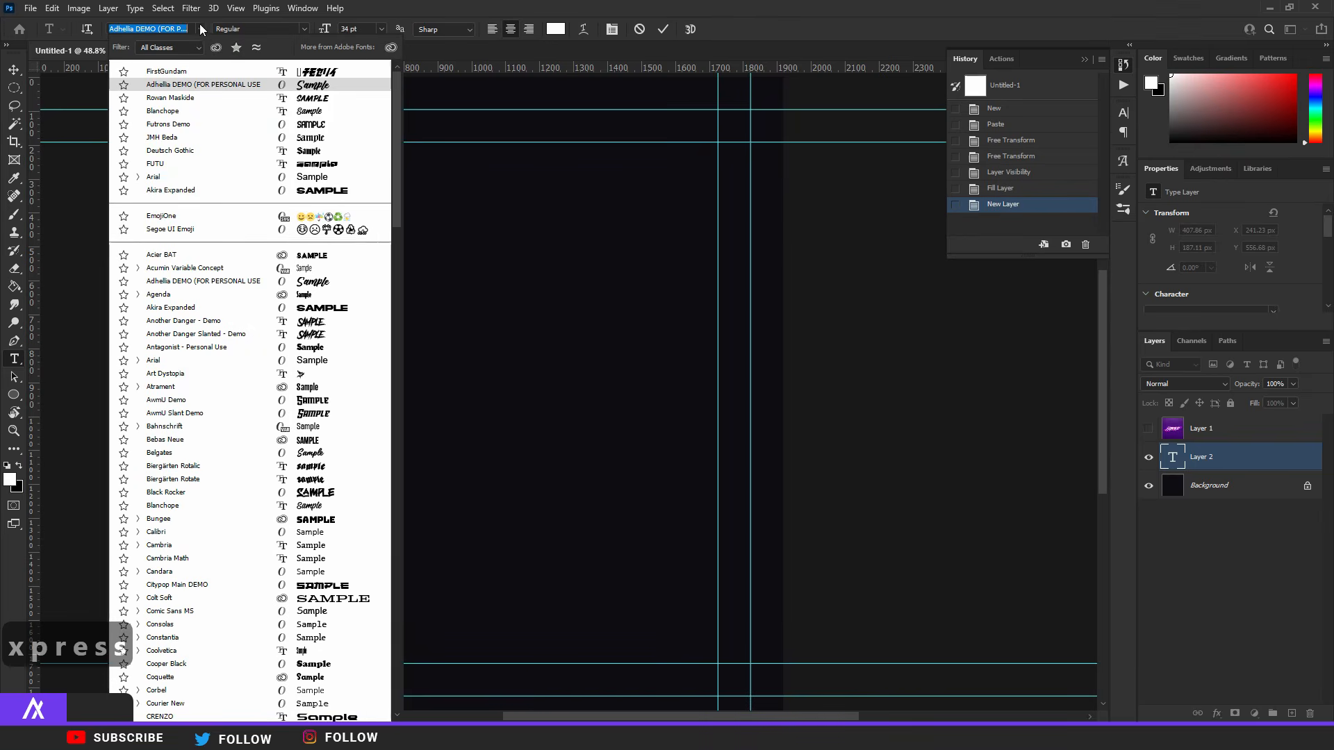
{"action": "left_click", "coordinate": [268, 69]}
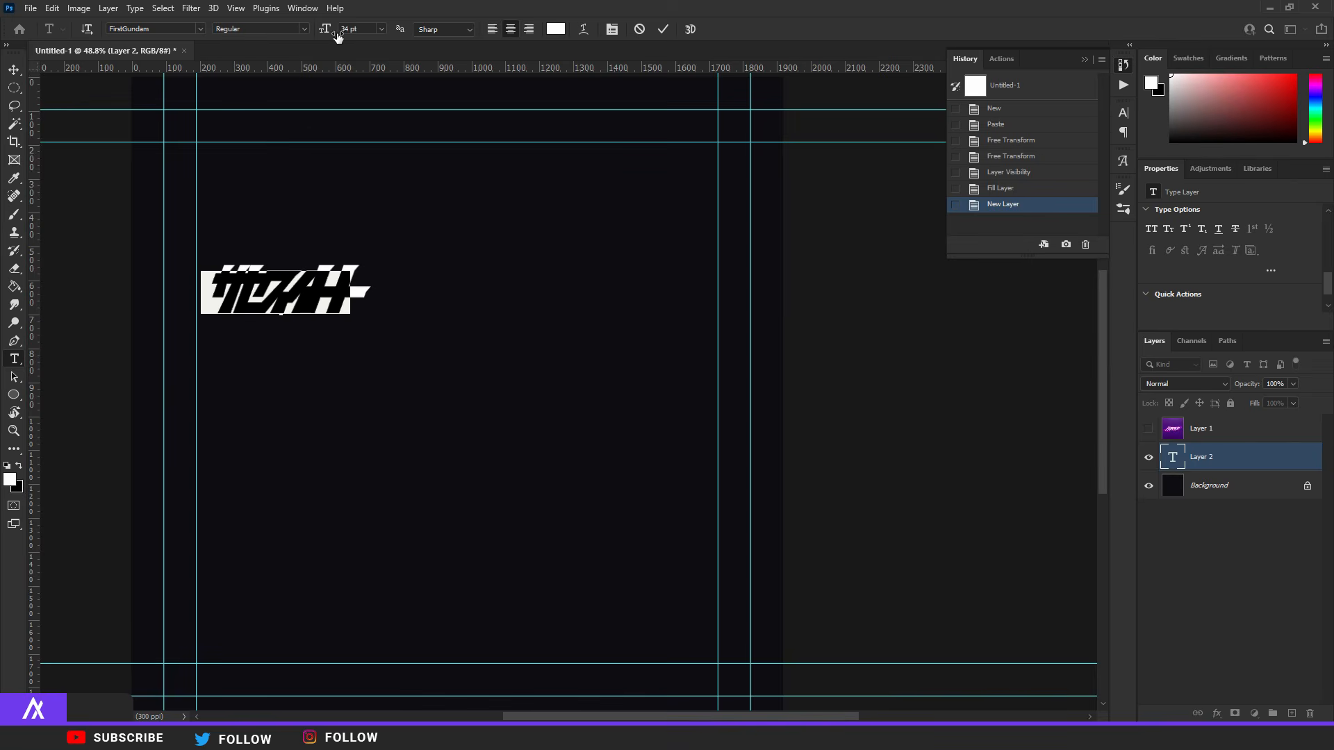
{"action": "left_click_drag", "start_coordinate": [328, 30], "coordinate": [335, 31]}
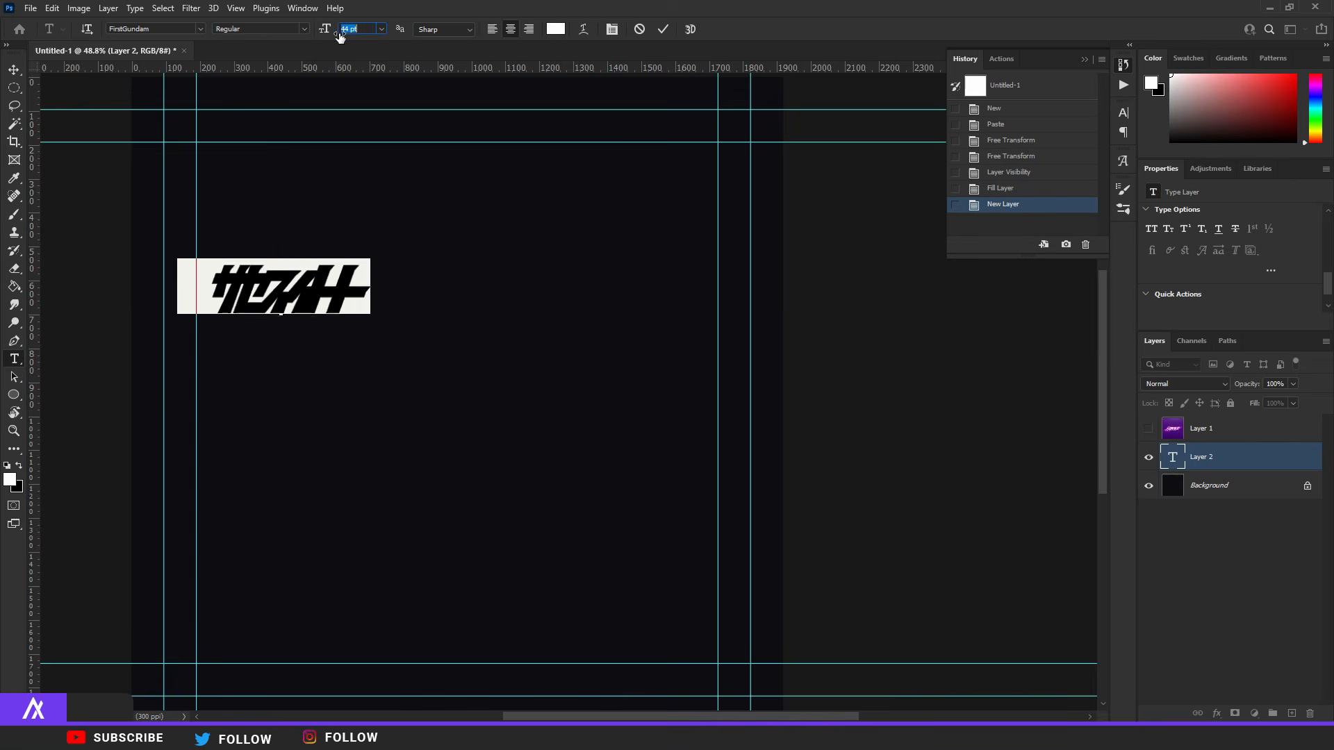
{"action": "left_click", "coordinate": [13, 70]}
{"action": "left_click_drag", "start_coordinate": [250, 266], "coordinate": [449, 362]}
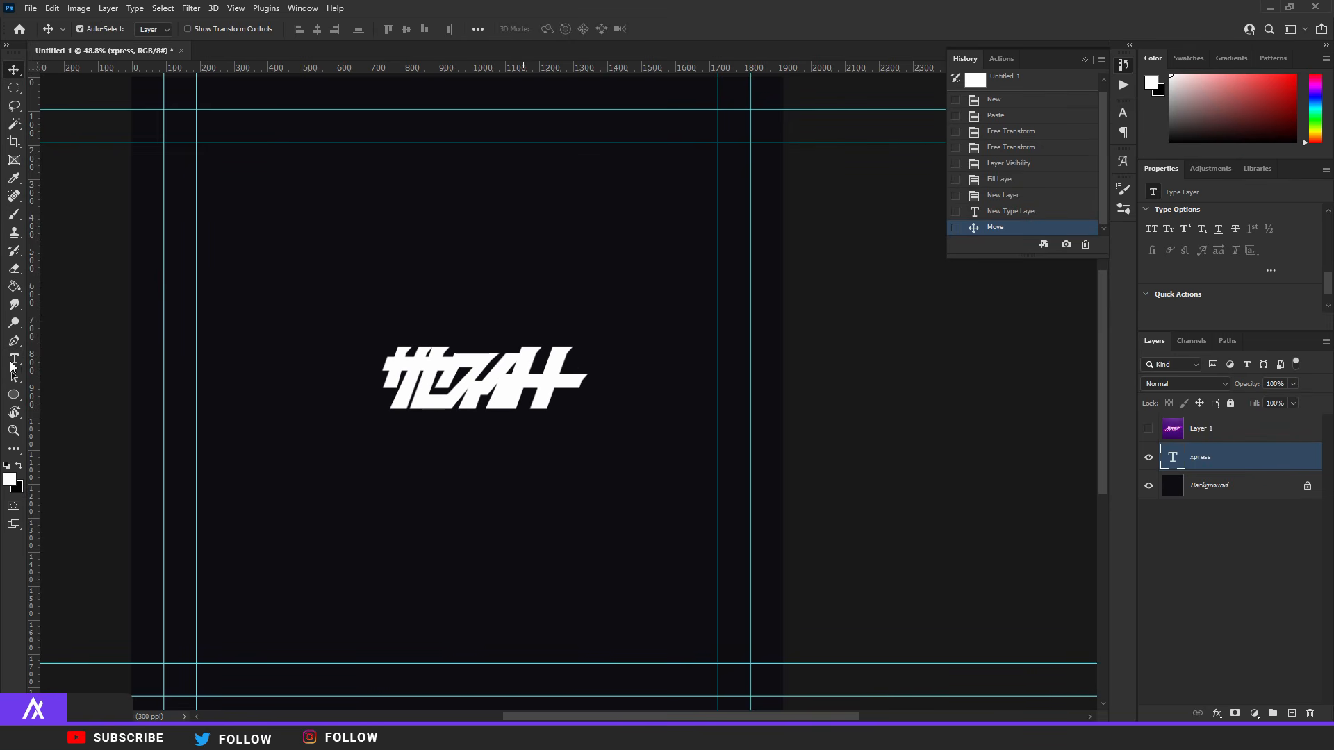
Step: Clear the text and re-enter "xpress" in the FirstGundam font
{"action": "left_click", "coordinate": [13, 362]}
{"action": "left_click", "coordinate": [388, 382]}
{"action": "key", "text": "BackSpace"}
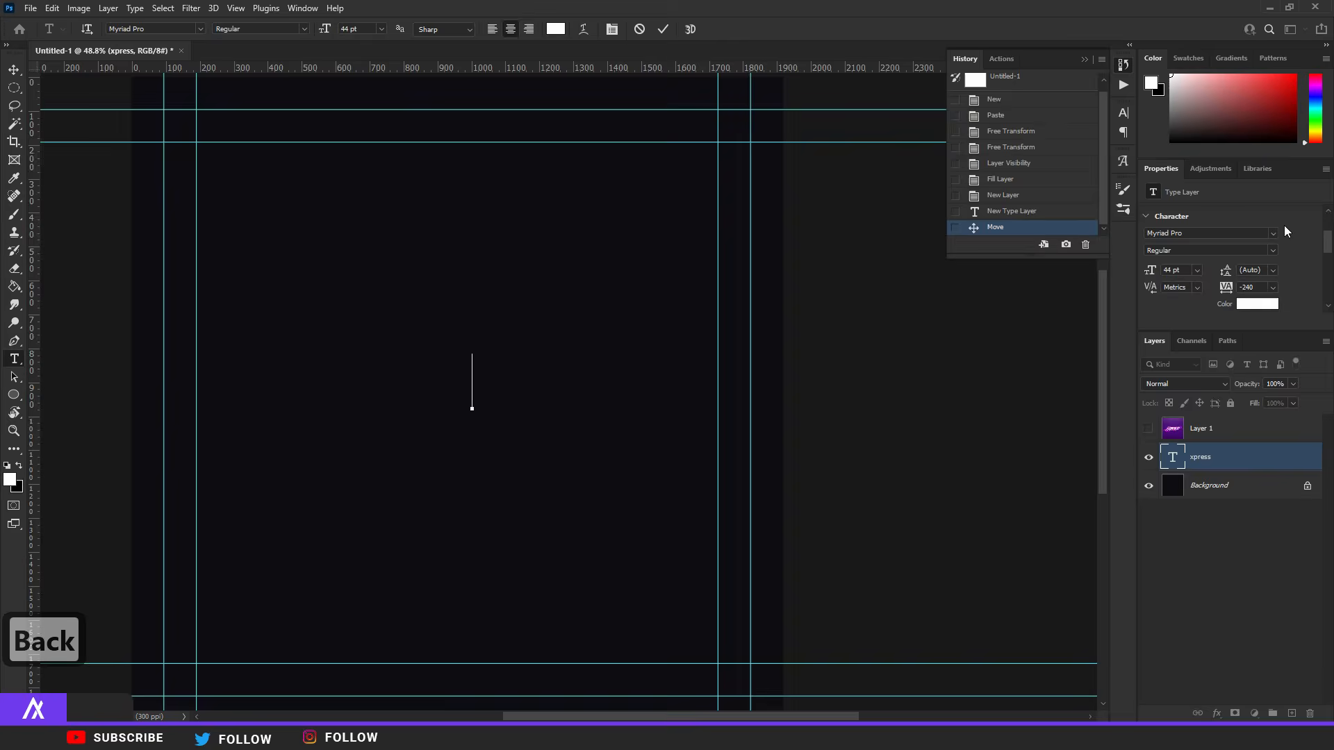
{"action": "left_click", "coordinate": [1273, 233]}
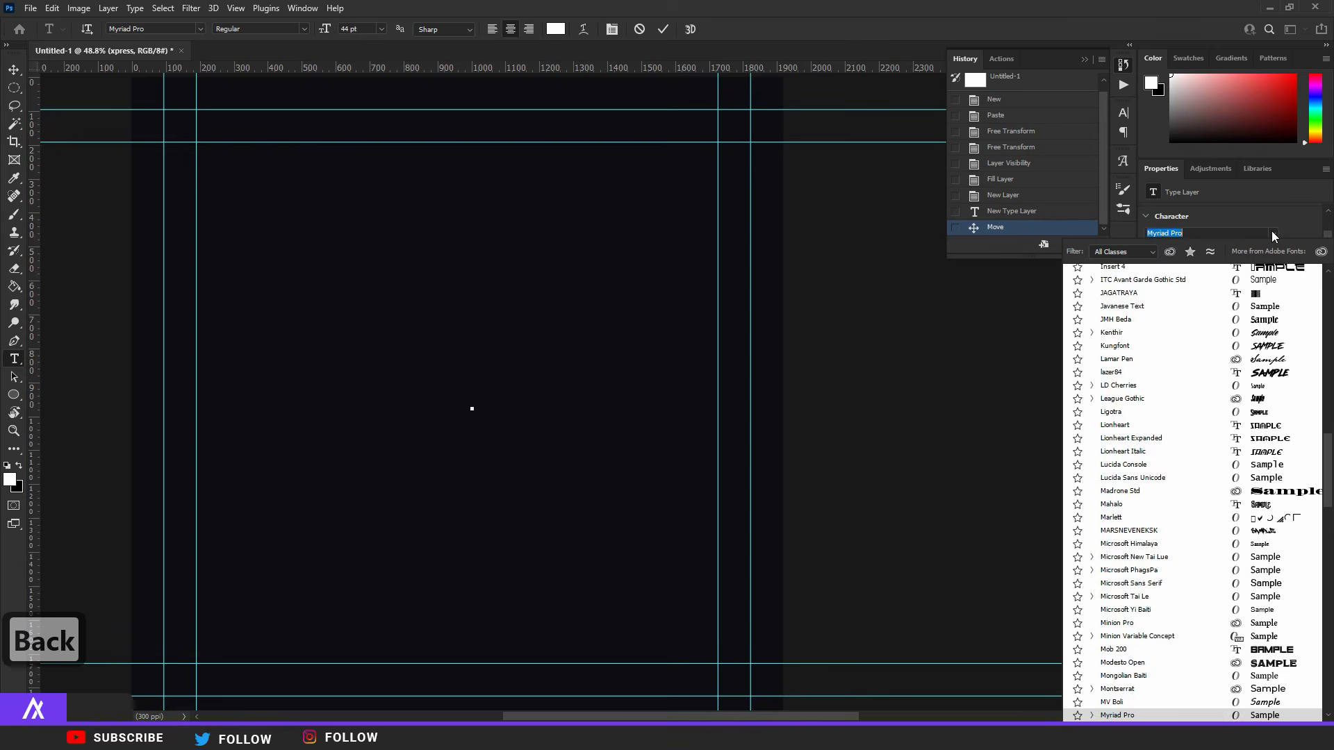
{"action": "scroll", "coordinate": [1258, 416], "scroll_direction": "up", "scroll_amount": 10}
{"action": "scroll", "coordinate": [1254, 417], "scroll_direction": "down", "scroll_amount": 3}
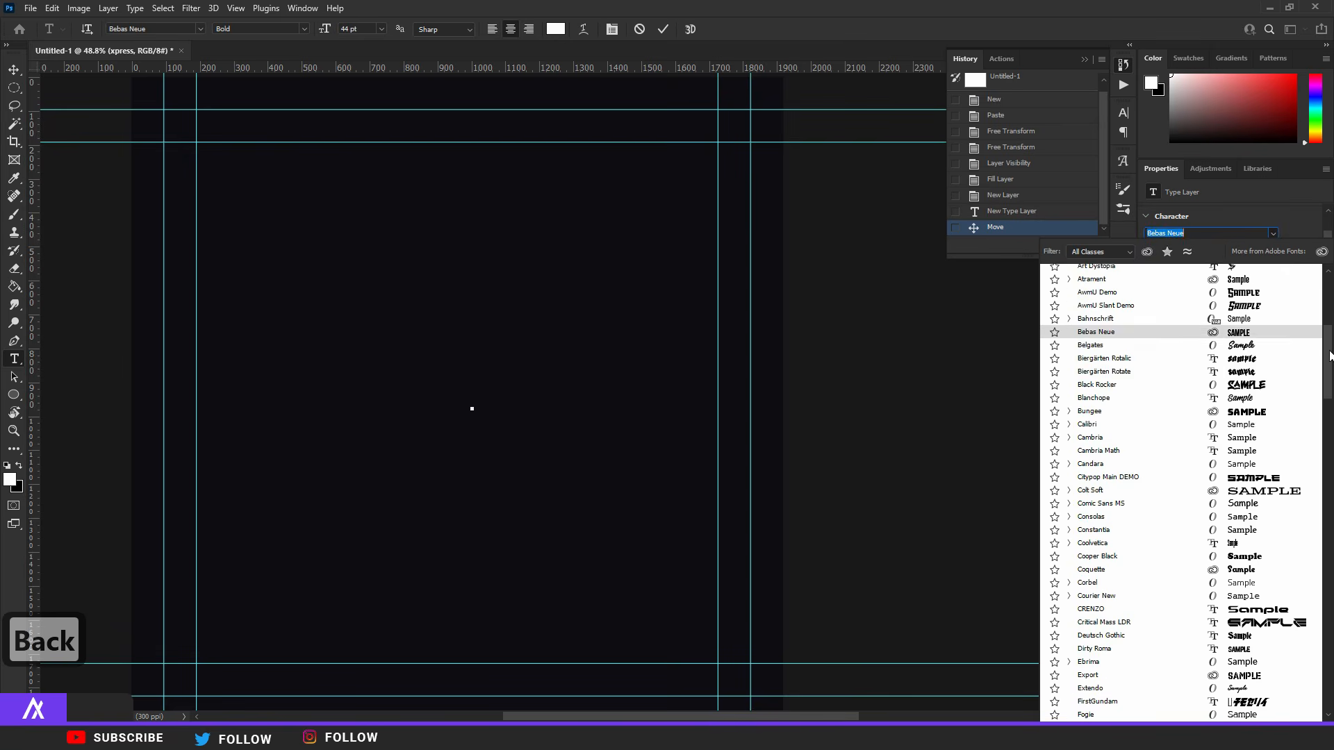
{"action": "left_click", "coordinate": [1252, 286]}
{"action": "type", "text": "xpress"}
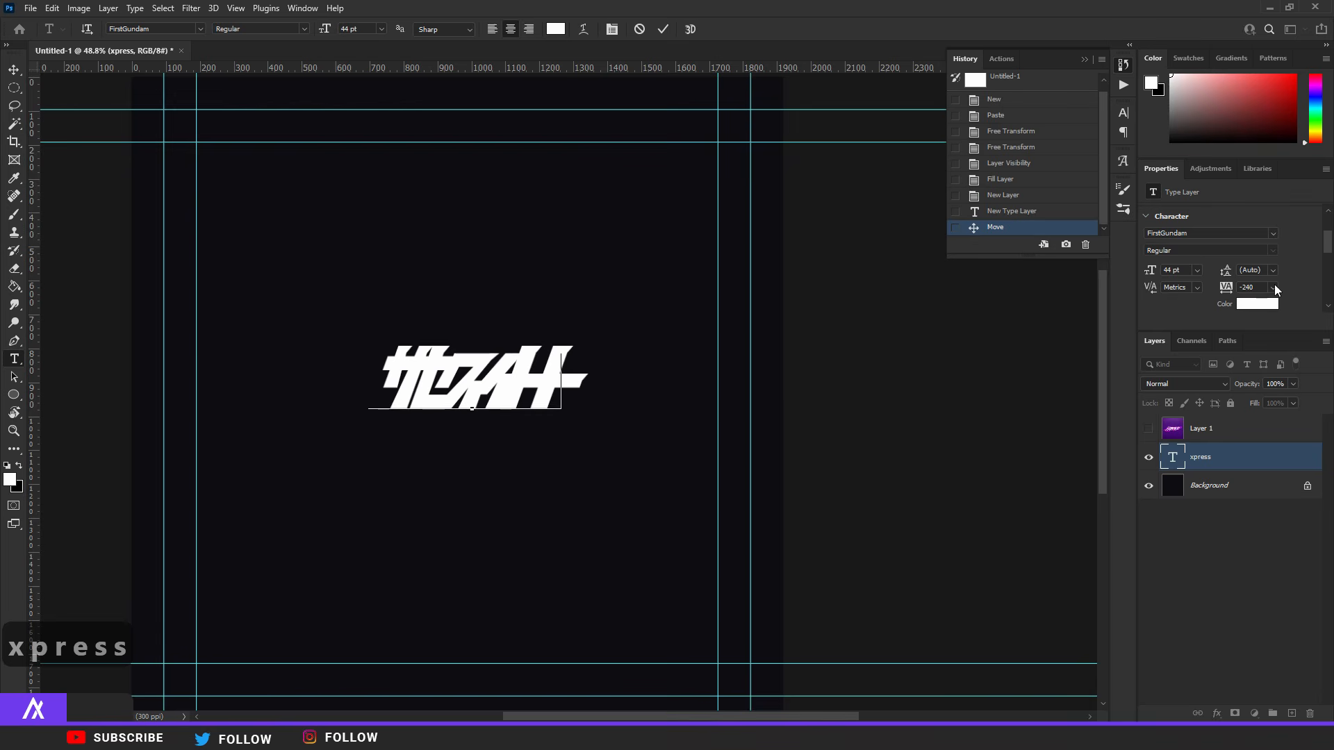
Step: Set the tracking of the whole xpress text to 0 and commit the edit
{"action": "key", "text": "ctrl+a"}
{"action": "left_click", "coordinate": [1273, 288]}
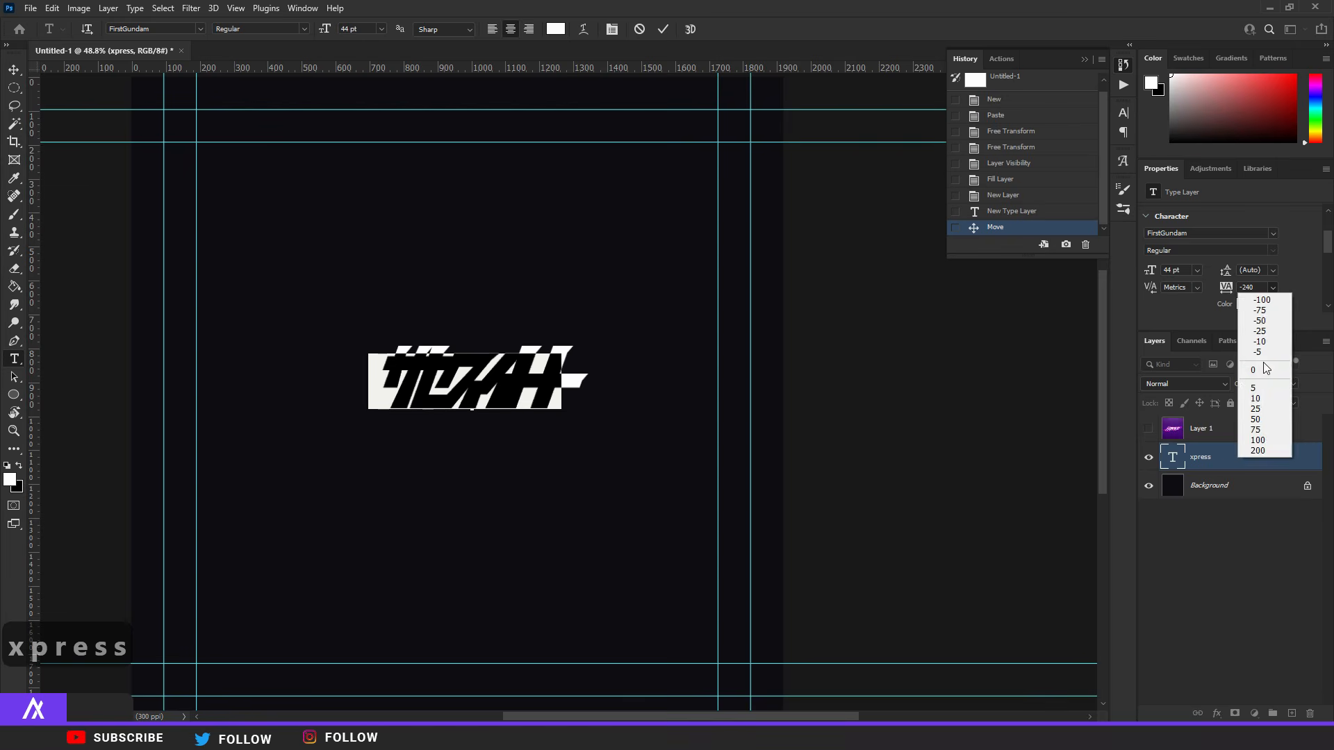
{"action": "left_click", "coordinate": [1262, 372]}
{"action": "scroll", "coordinate": [531, 405], "scroll_direction": "up", "scroll_amount": 3}
{"action": "left_click", "coordinate": [494, 395]}
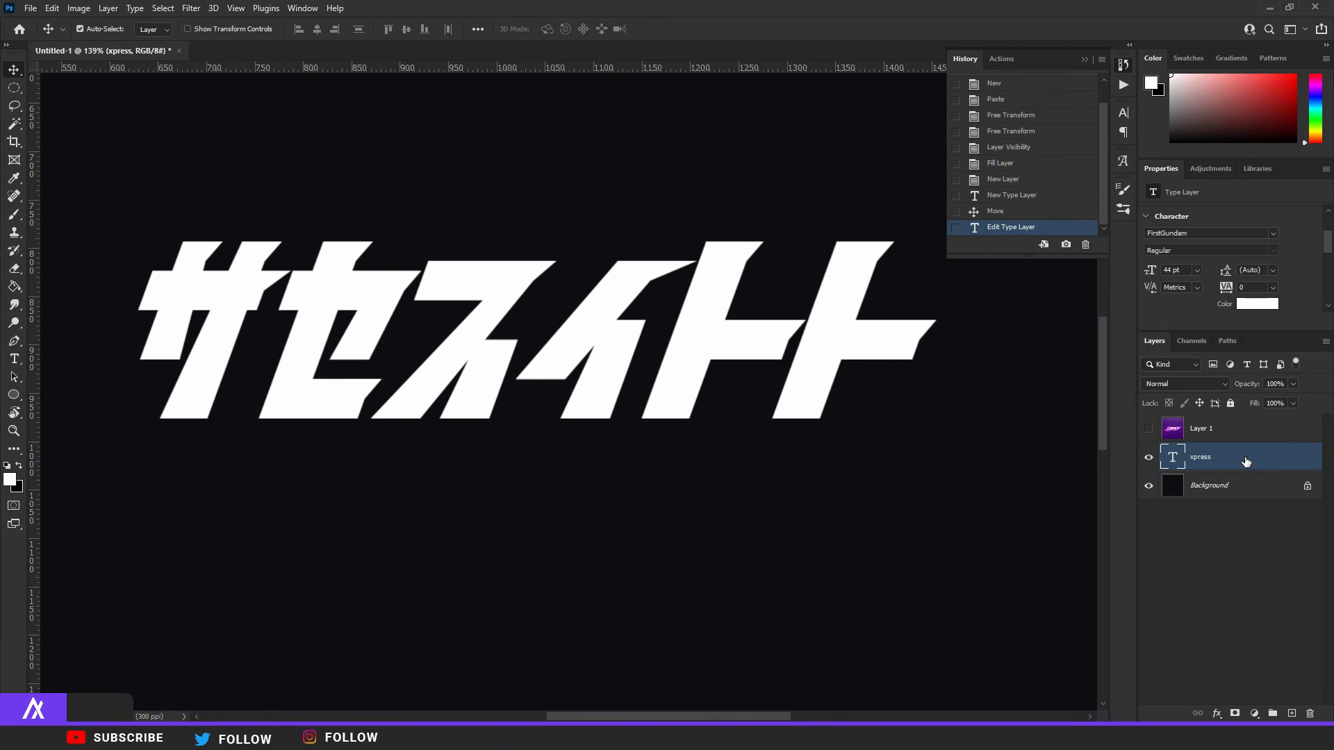
Step: Add a Gradient Overlay effect to the xpress text layer
{"action": "double_click", "coordinate": [1251, 464]}
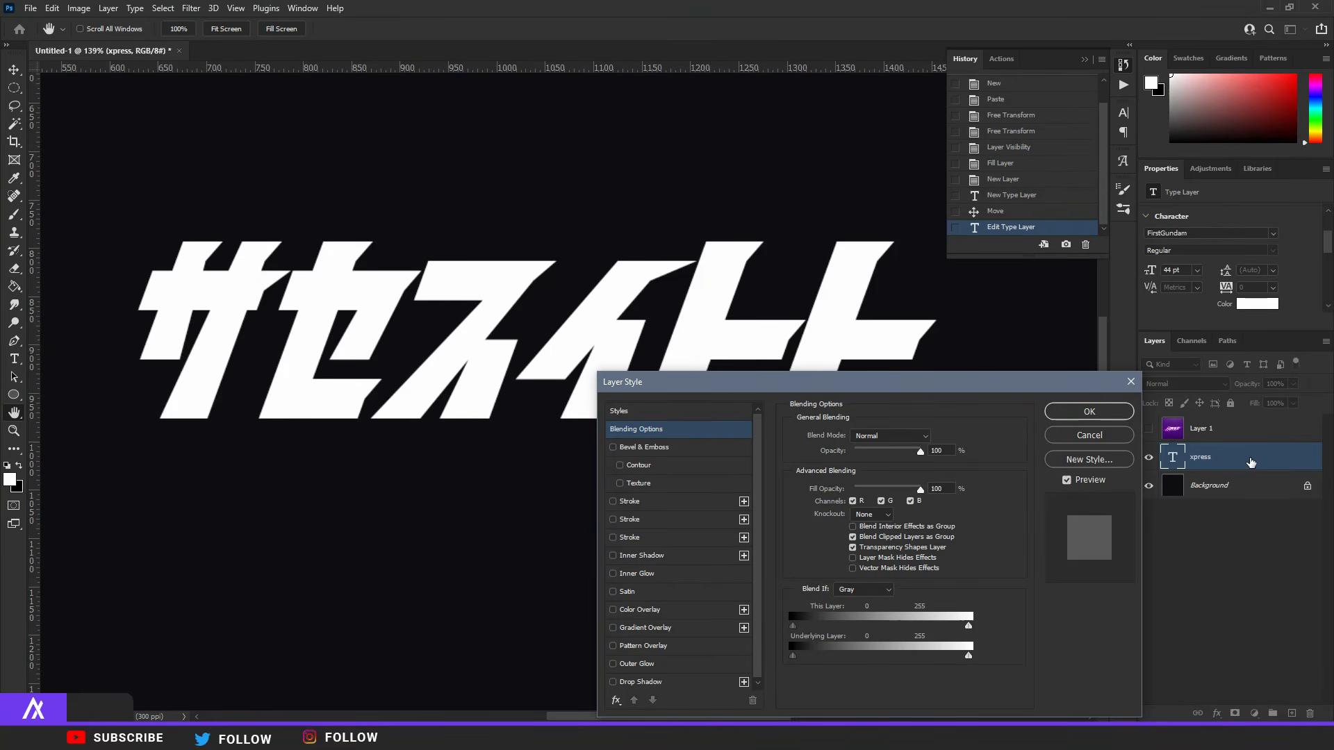
{"action": "left_click", "coordinate": [651, 628]}
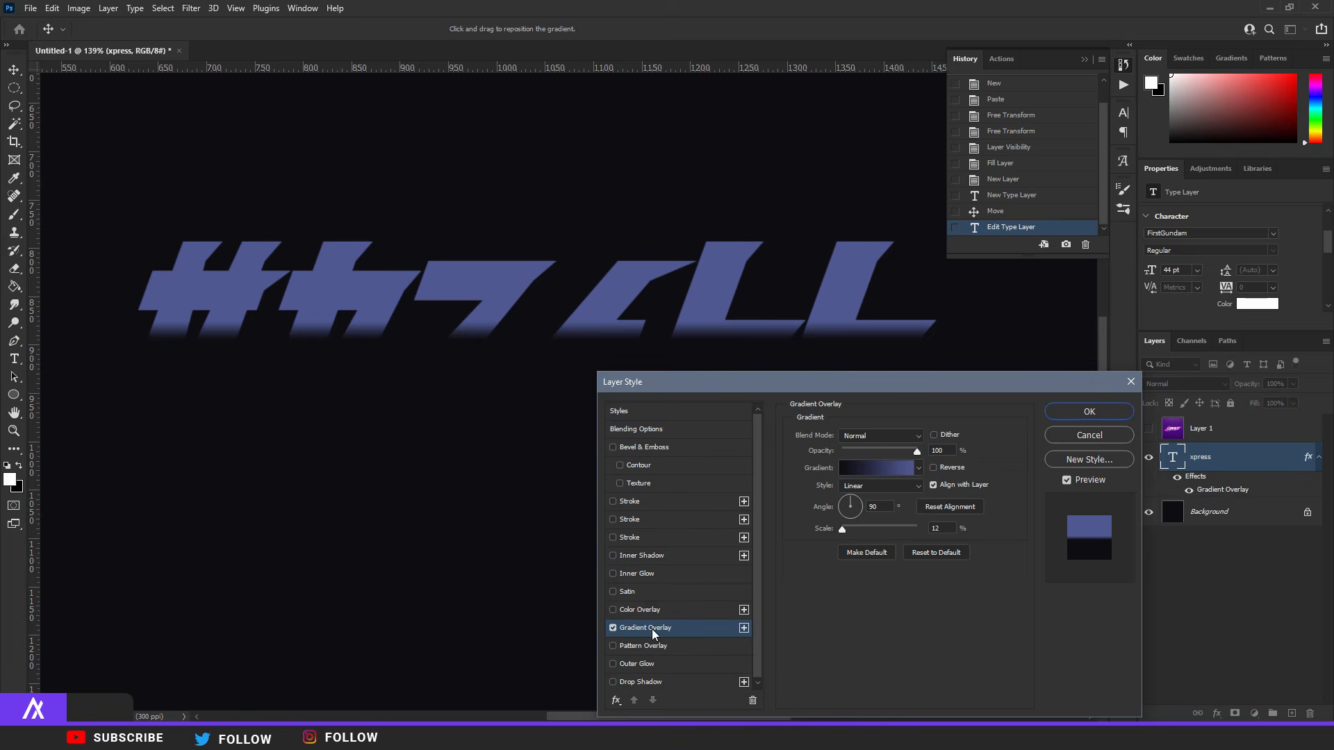
{"action": "scroll", "coordinate": [381, 450], "scroll_direction": "down", "scroll_amount": 6}
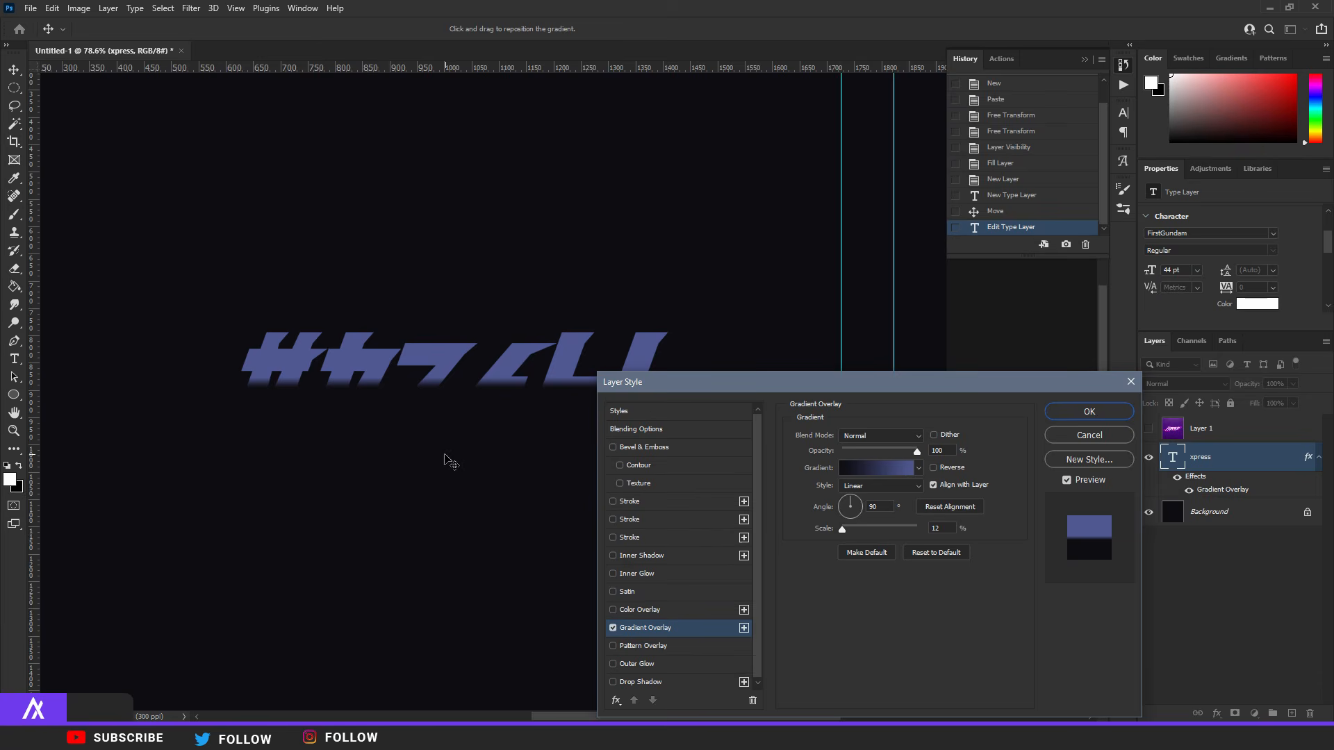
{"action": "scroll", "coordinate": [445, 454], "scroll_direction": "down", "scroll_amount": 4}
Step: Choose the Pink_04 preset from the Pinks group for the gradient overlay
{"action": "left_click", "coordinate": [879, 468]}
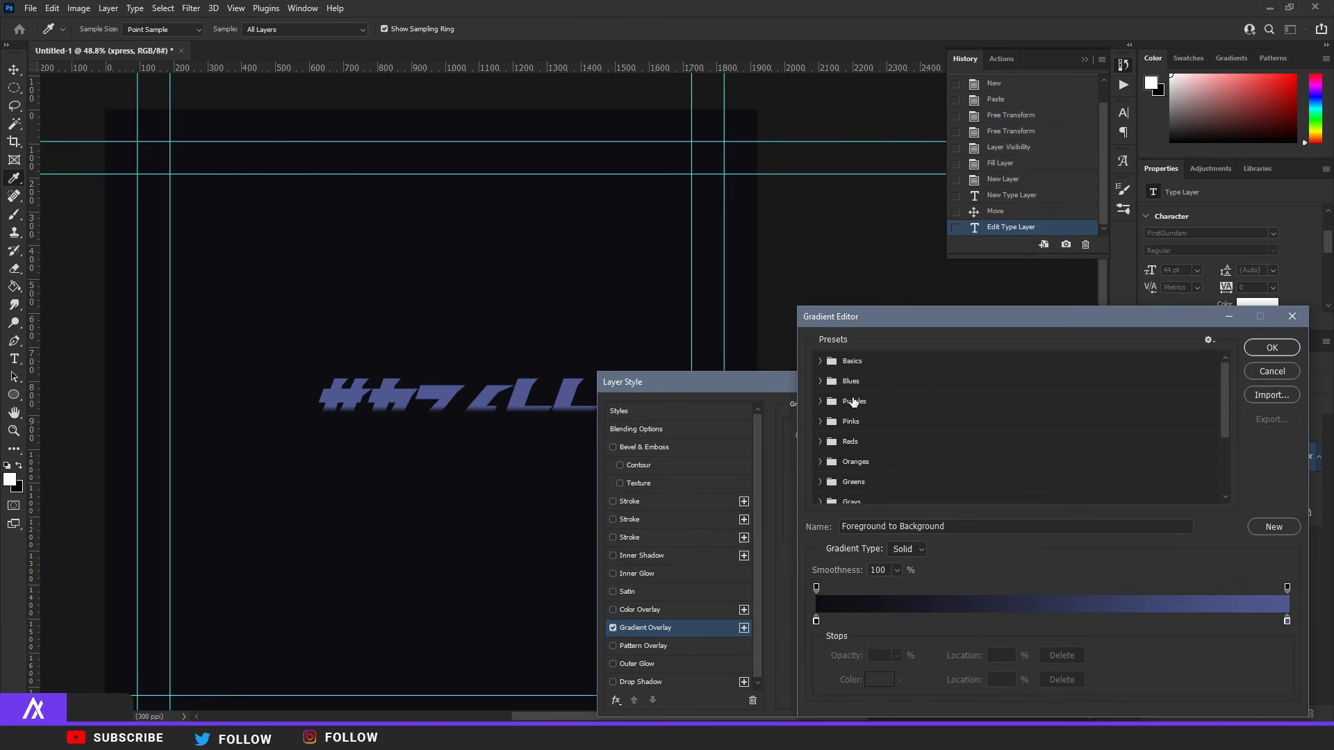
{"action": "scroll", "coordinate": [849, 438], "scroll_direction": "down", "scroll_amount": 1}
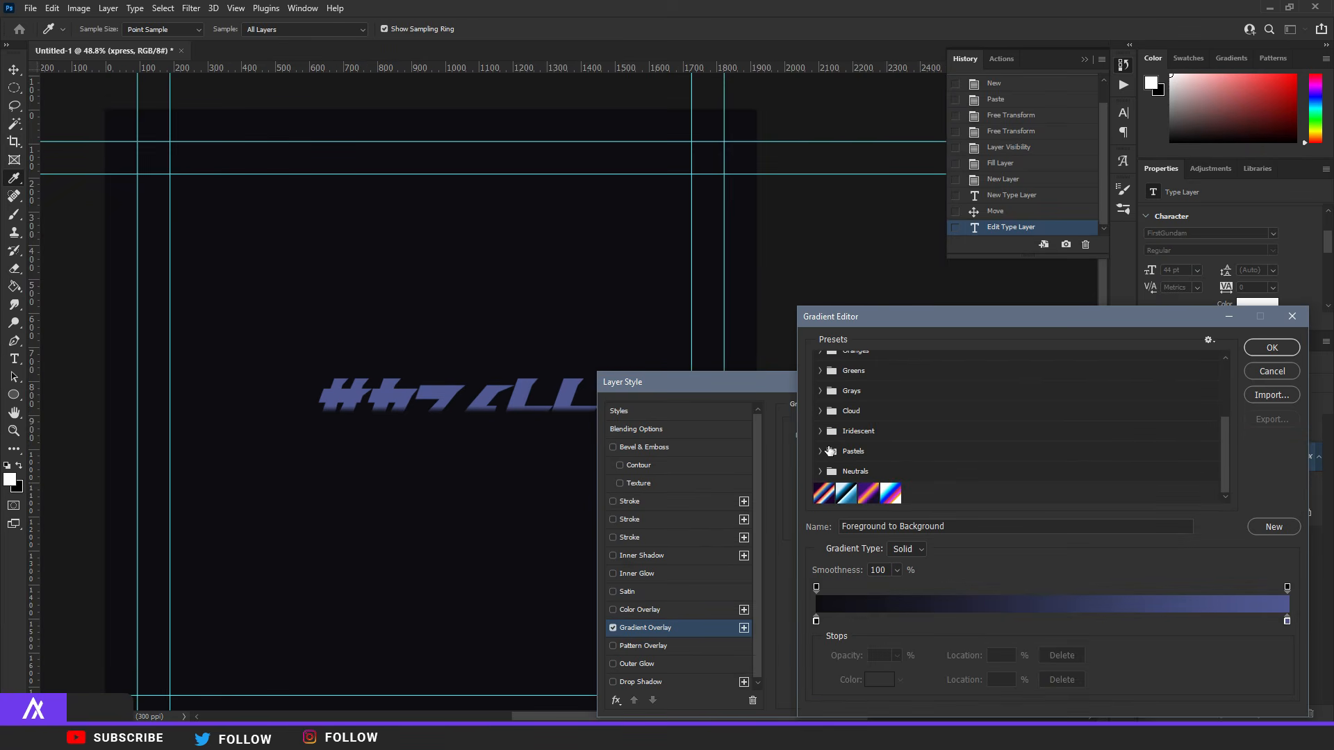
{"action": "scroll", "coordinate": [830, 451], "scroll_direction": "up", "scroll_amount": 5}
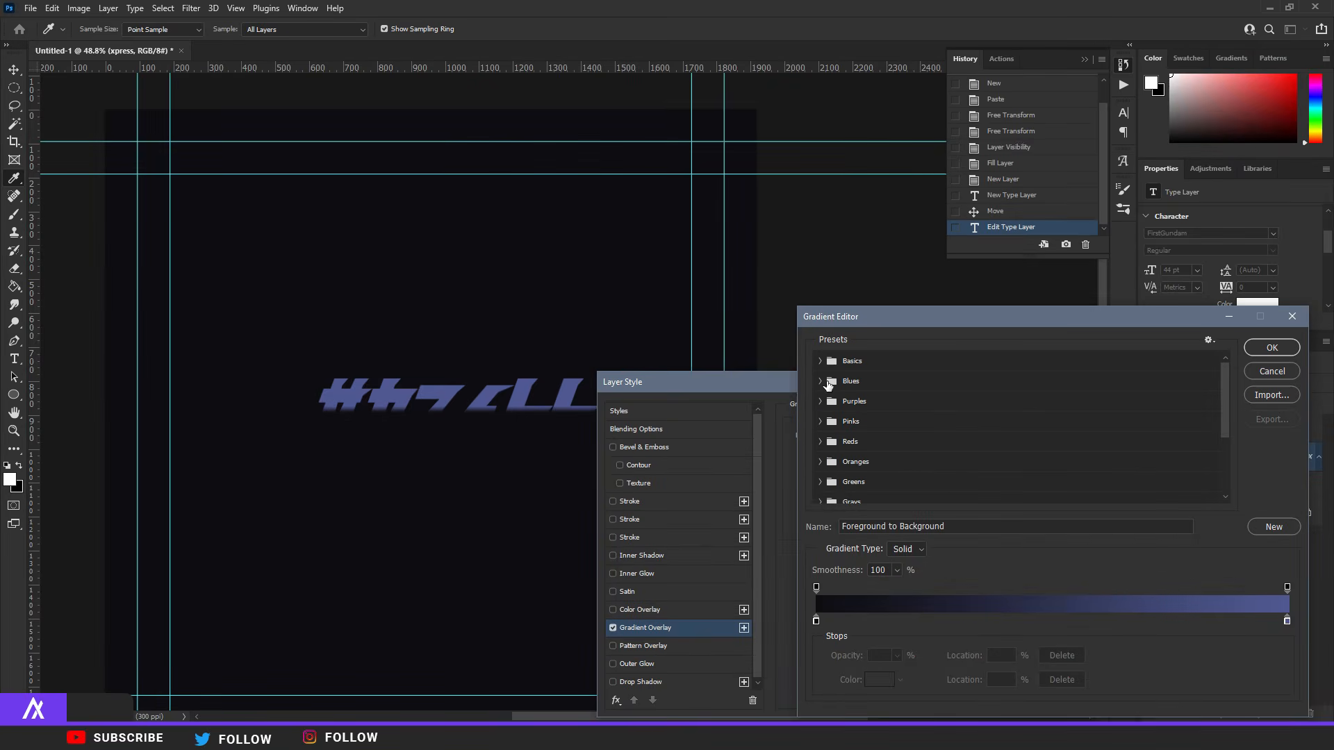
{"action": "left_click", "coordinate": [821, 421]}
{"action": "left_click", "coordinate": [838, 443]}
{"action": "left_click", "coordinate": [904, 443]}
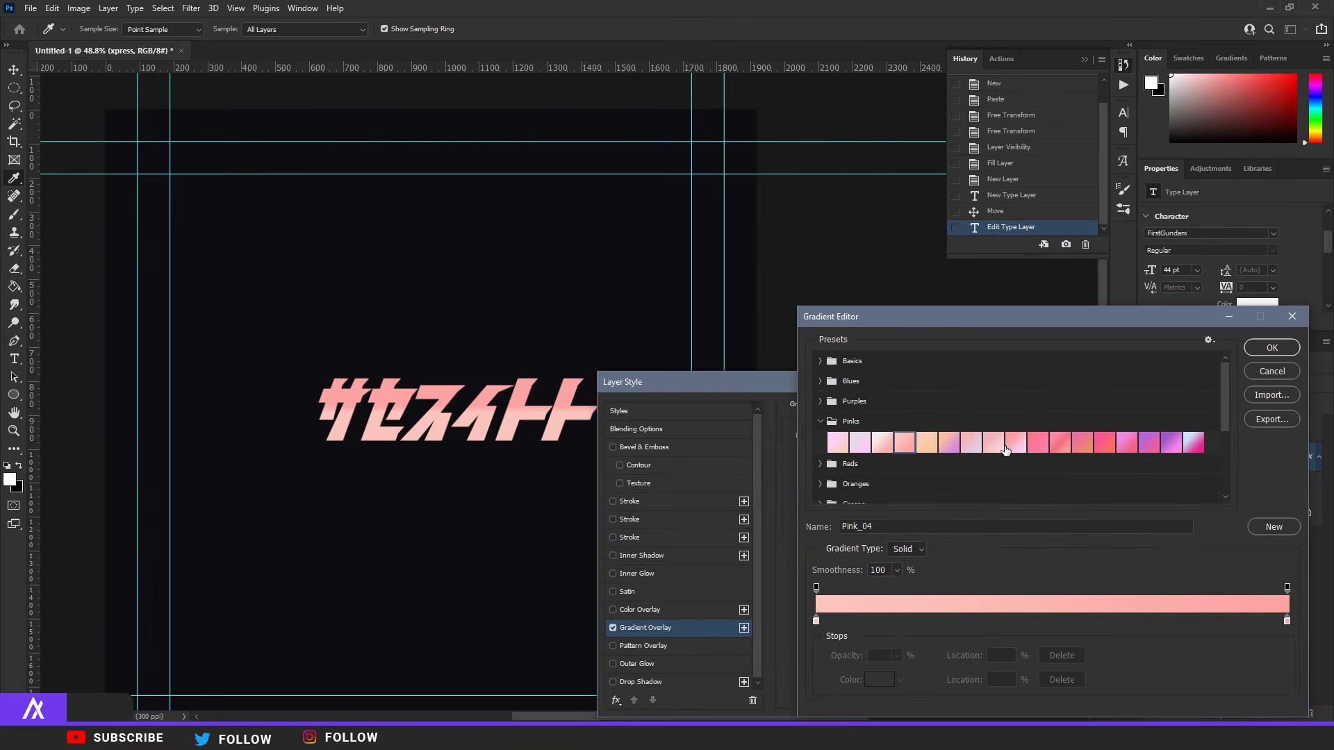
{"action": "scroll", "coordinate": [532, 413], "scroll_direction": "up", "scroll_amount": 5}
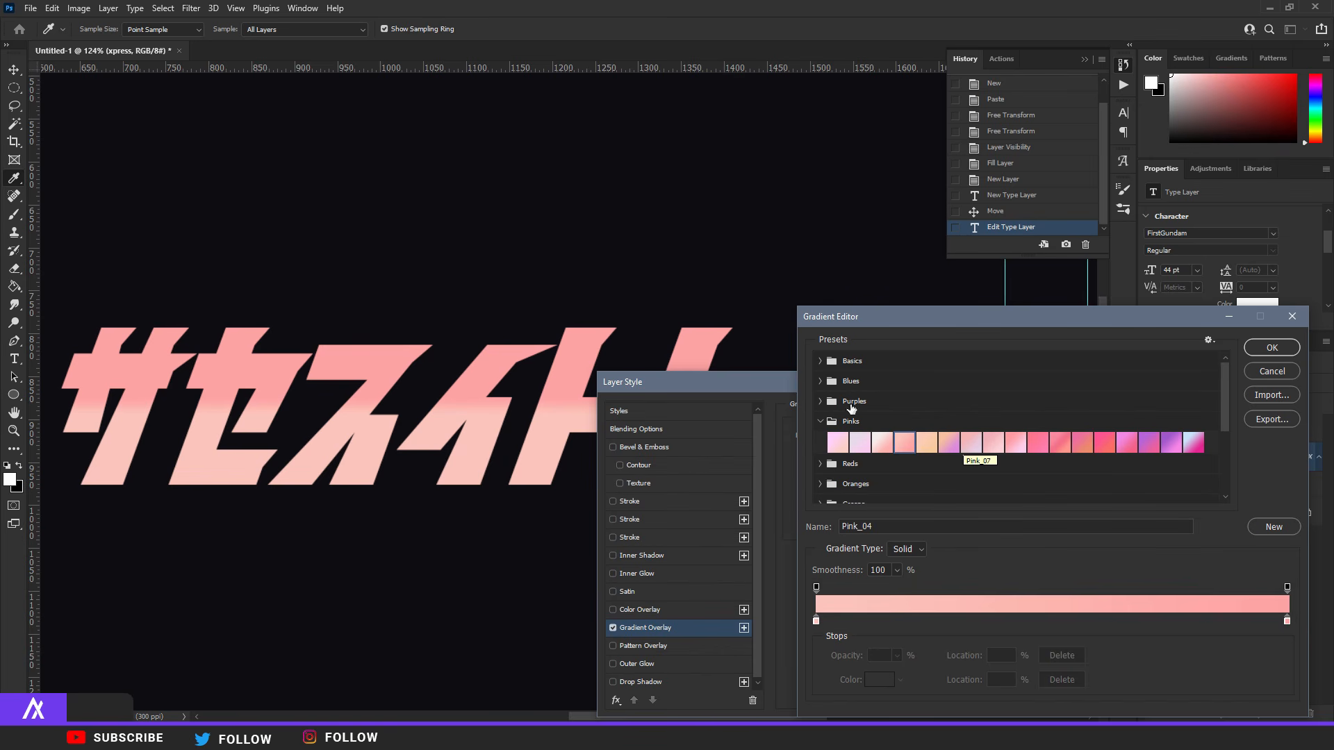
{"action": "left_click", "coordinate": [1258, 349]}
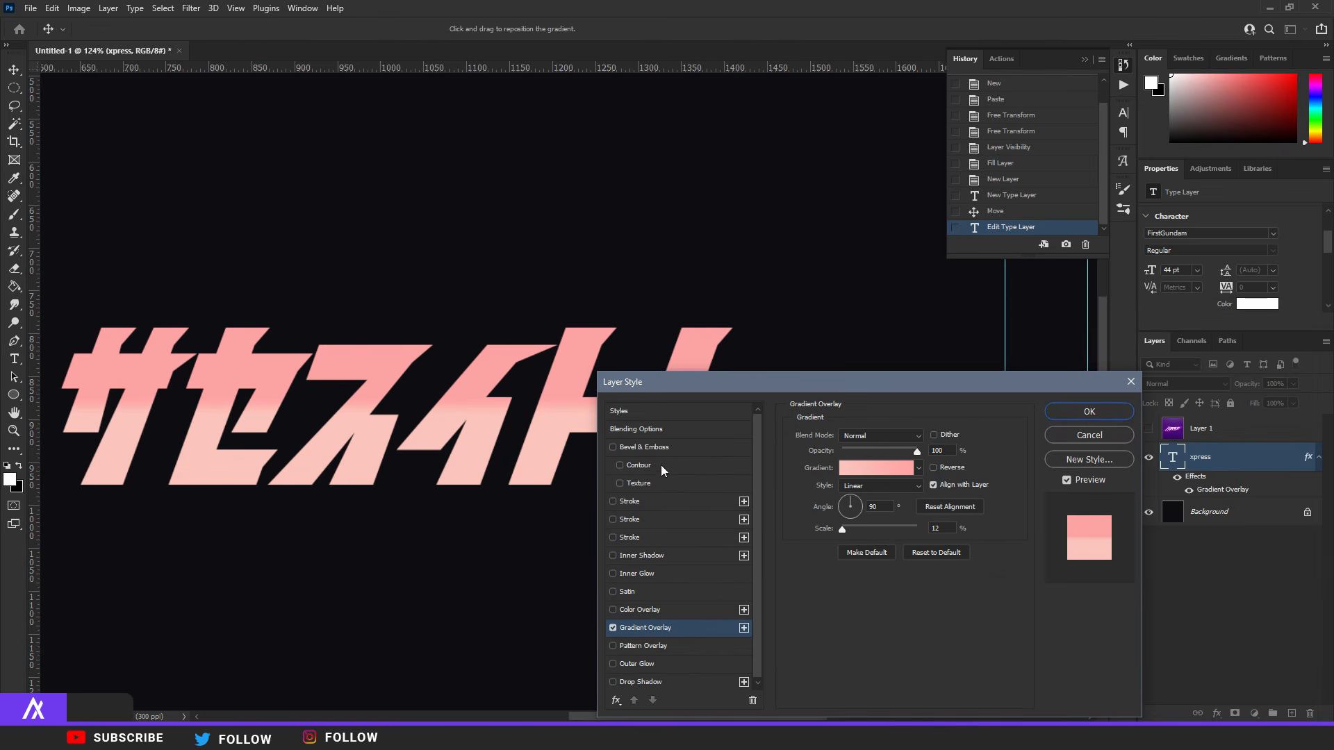
Step: Reverse the pink gradient, set its scale to about 57%, and apply the layer style
{"action": "left_click", "coordinate": [942, 466]}
{"action": "scroll", "coordinate": [304, 415], "scroll_direction": "up", "scroll_amount": 3}
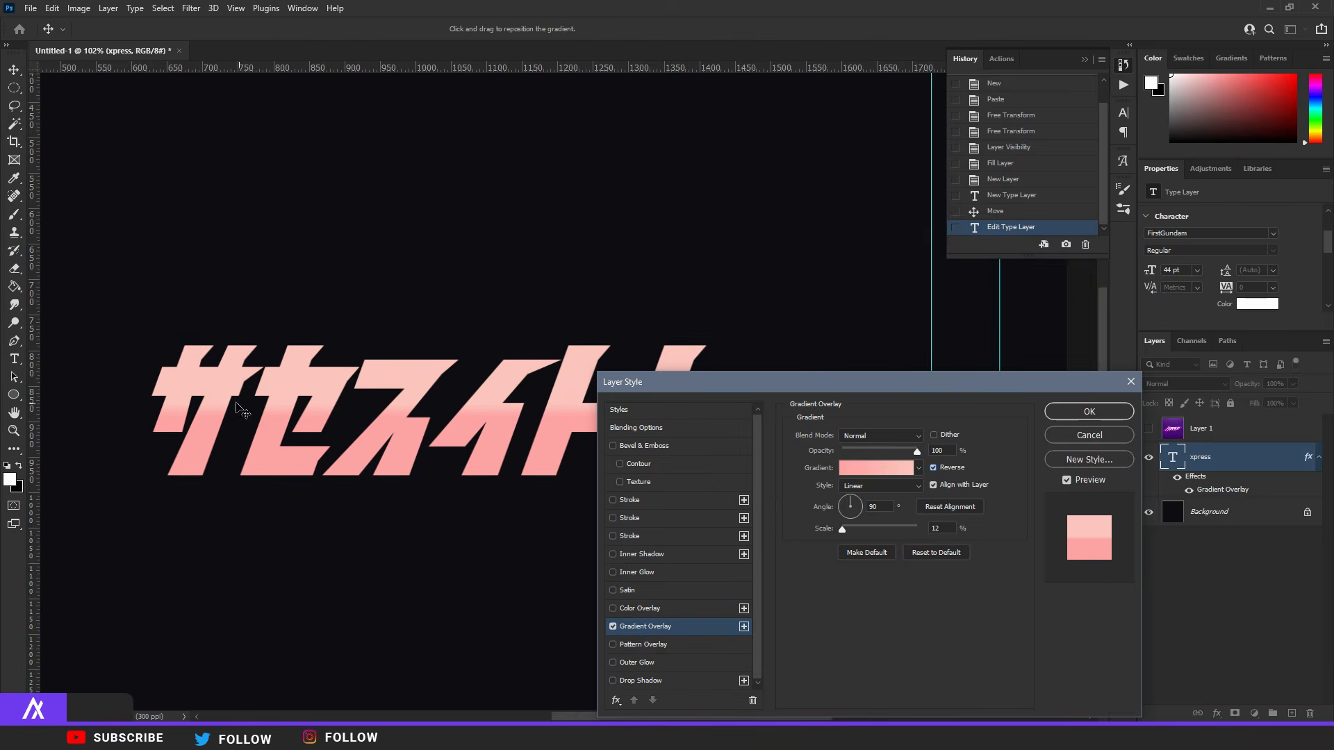
{"action": "scroll", "coordinate": [578, 438], "scroll_direction": "down", "scroll_amount": 2}
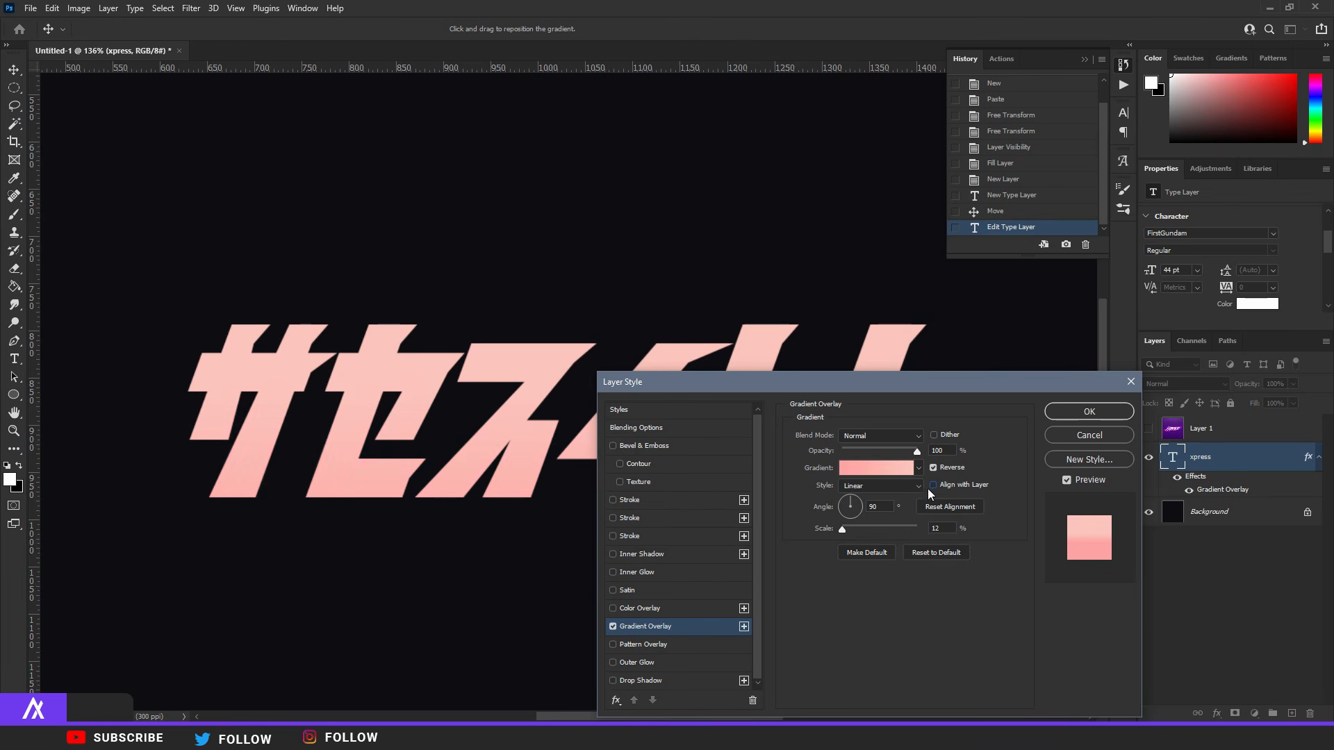
{"action": "left_click", "coordinate": [863, 529]}
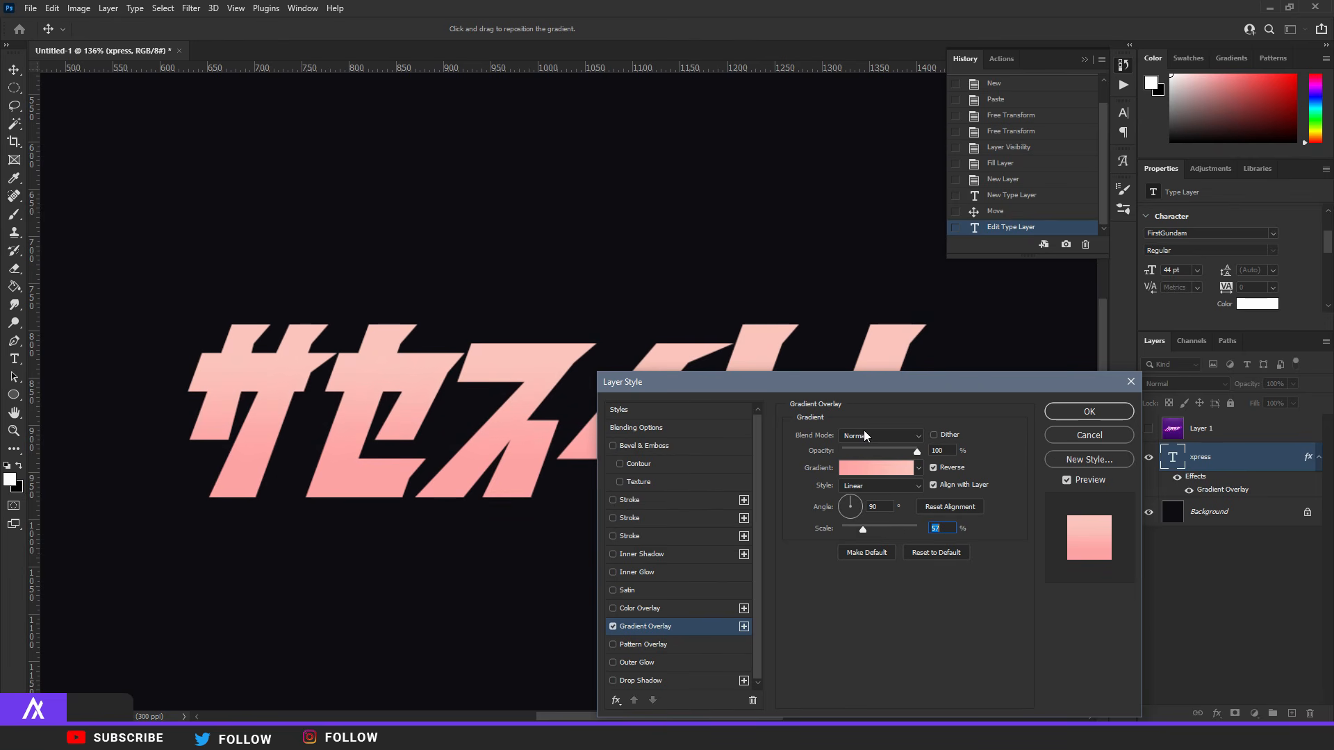
{"action": "left_click", "coordinate": [1070, 410]}
{"action": "scroll", "coordinate": [559, 422], "scroll_direction": "down", "scroll_amount": 5}
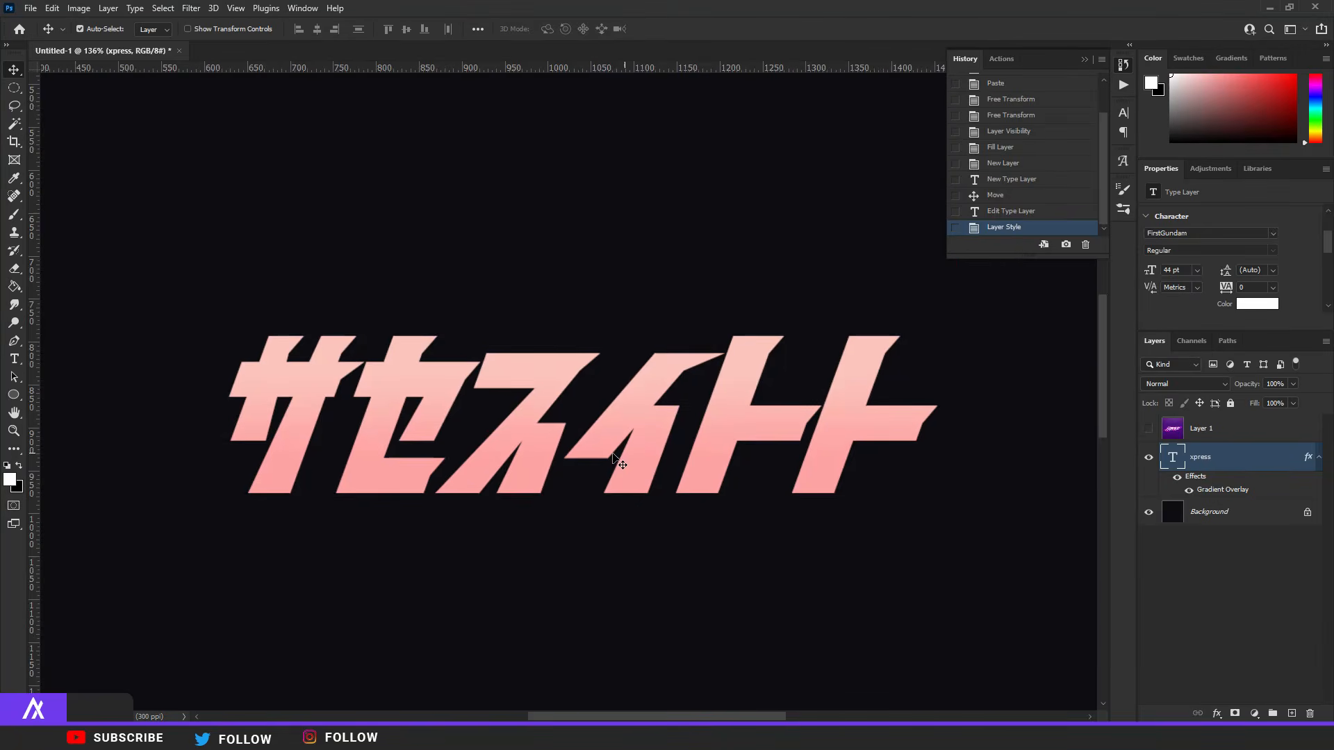
{"action": "scroll", "coordinate": [560, 422], "scroll_direction": "up", "scroll_amount": 3}
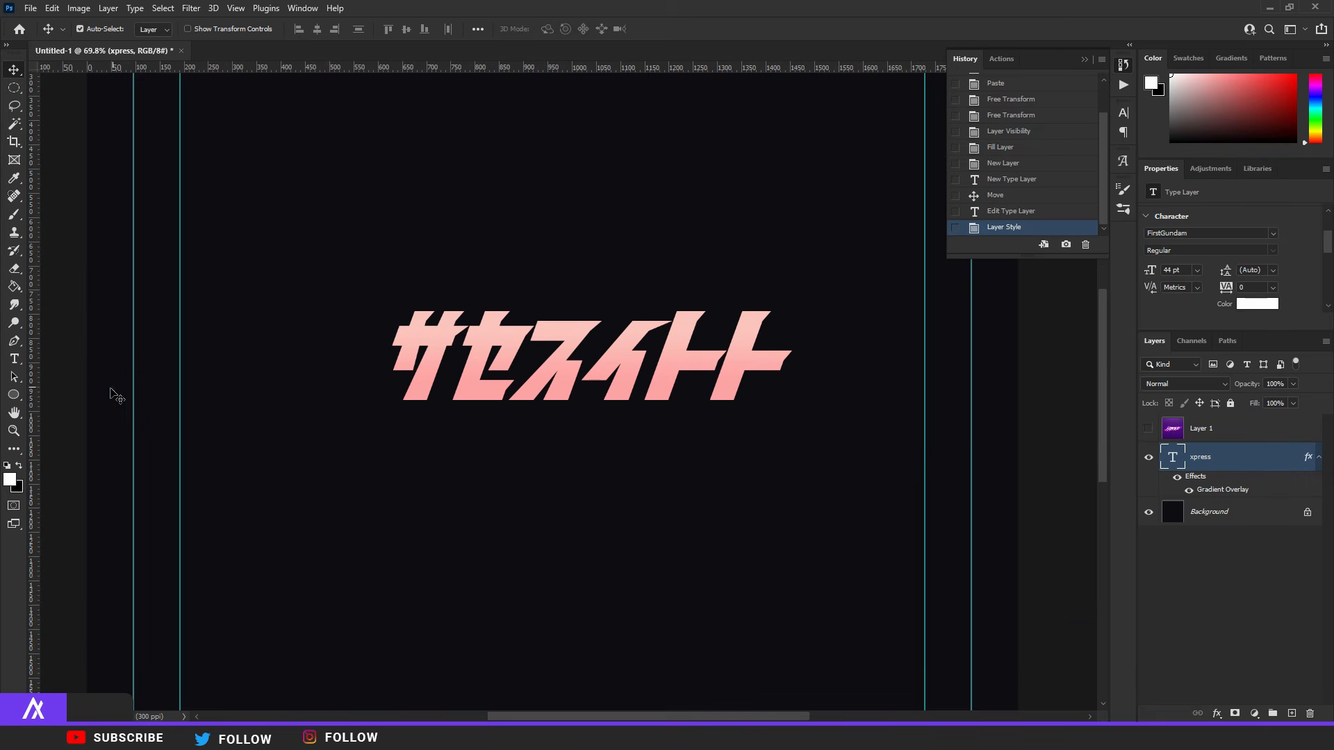
Step: Enlarge the xpress text to 74 pt and move it back to the middle of the canvas
{"action": "left_click", "coordinate": [14, 359]}
{"action": "left_click_drag", "start_coordinate": [417, 355], "coordinate": [963, 350]}
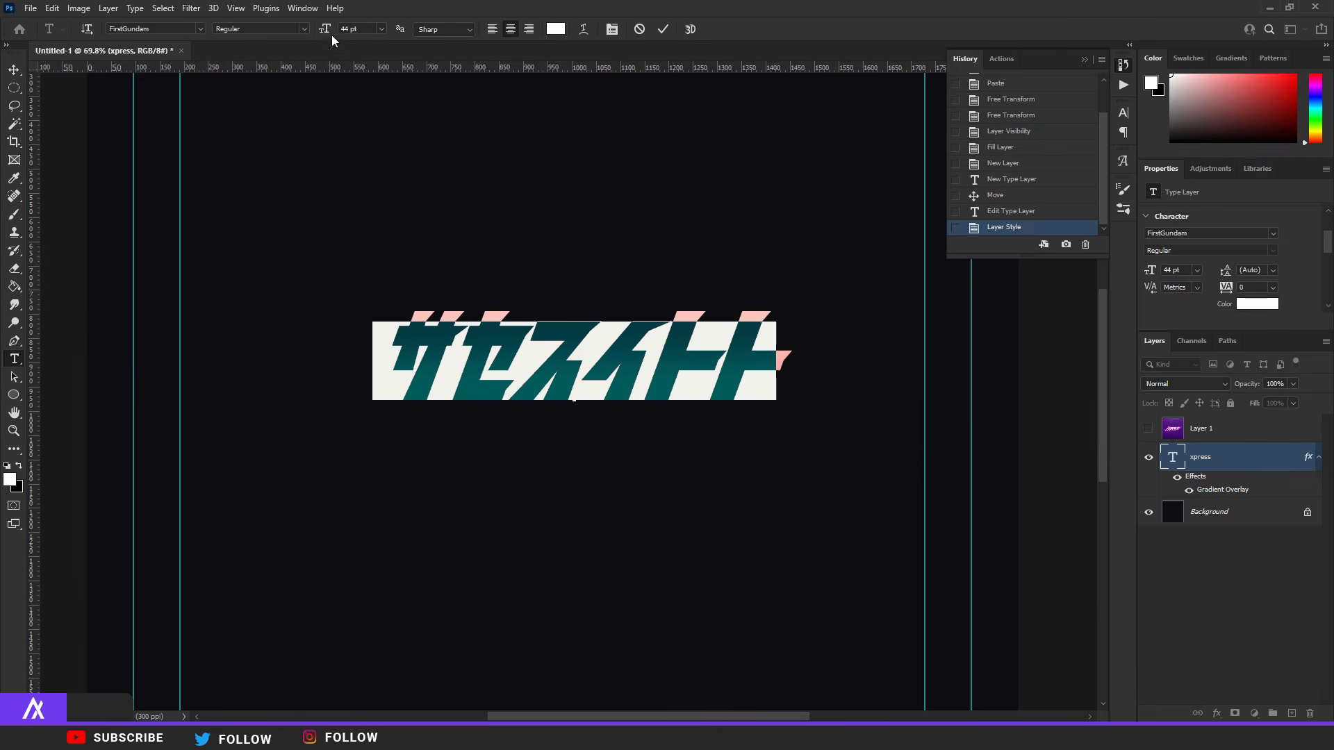
{"action": "left_click_drag", "start_coordinate": [333, 36], "coordinate": [355, 42]}
{"action": "left_click", "coordinate": [11, 72]}
{"action": "scroll", "coordinate": [354, 277], "scroll_direction": "down", "scroll_amount": 3}
{"action": "left_click_drag", "start_coordinate": [541, 319], "coordinate": [506, 364]}
{"action": "scroll", "coordinate": [507, 368], "scroll_direction": "up", "scroll_amount": 2}
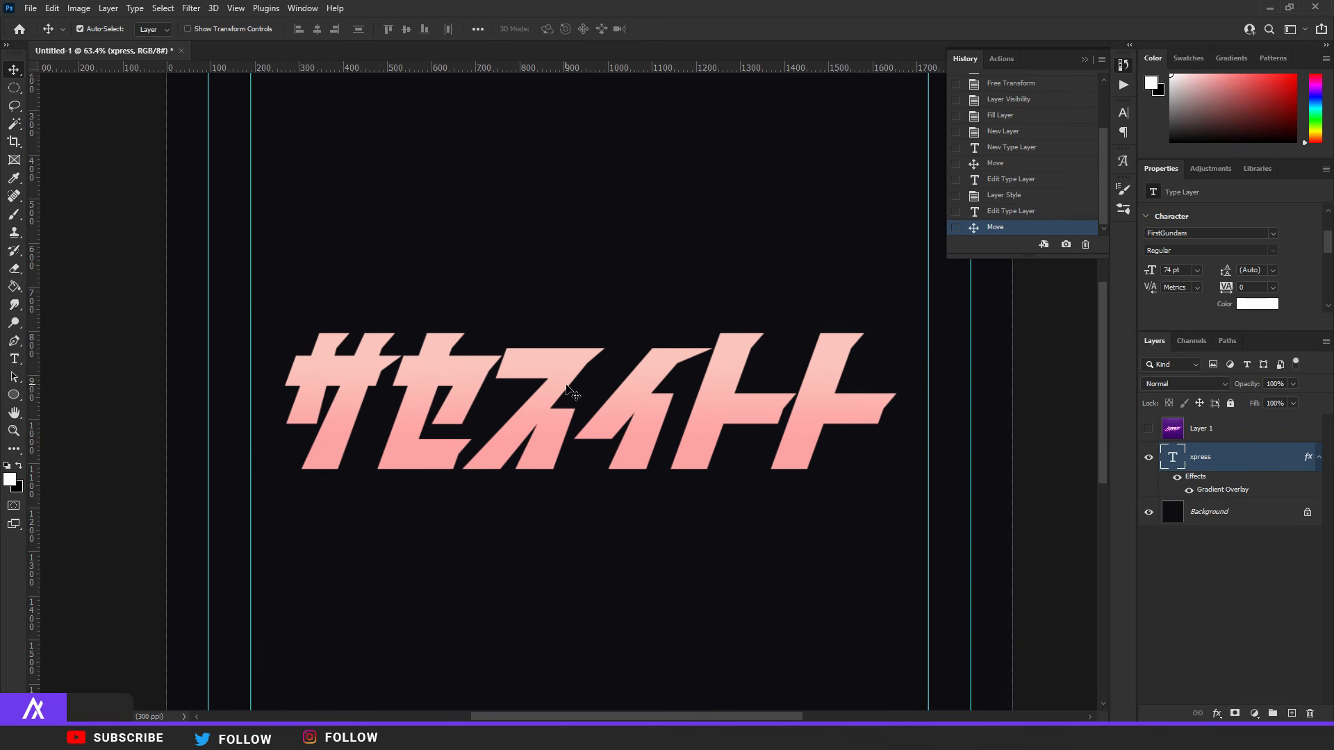
Step: Duplicate the xpress text layer and clear the layer style from the lower original
{"action": "key", "text": "ctrl+j"}
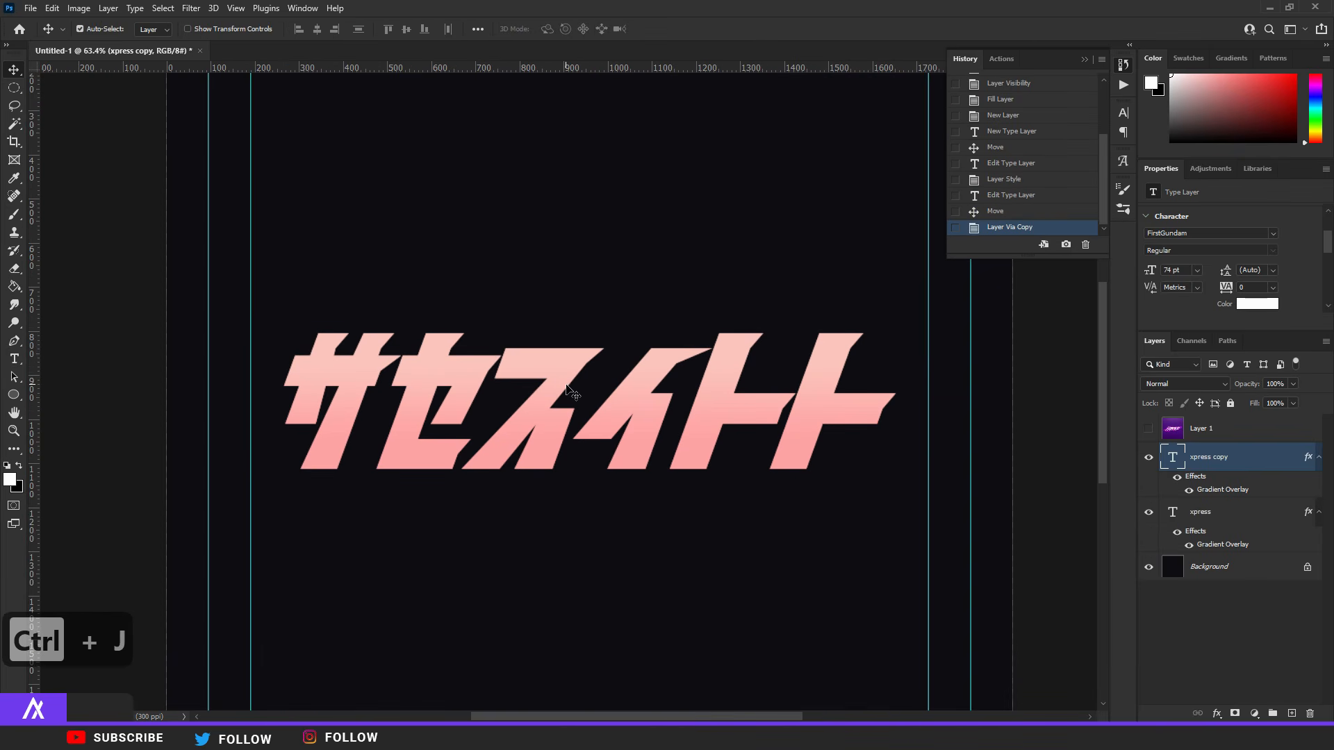
{"action": "scroll", "coordinate": [591, 393], "scroll_direction": "up", "scroll_amount": 3}
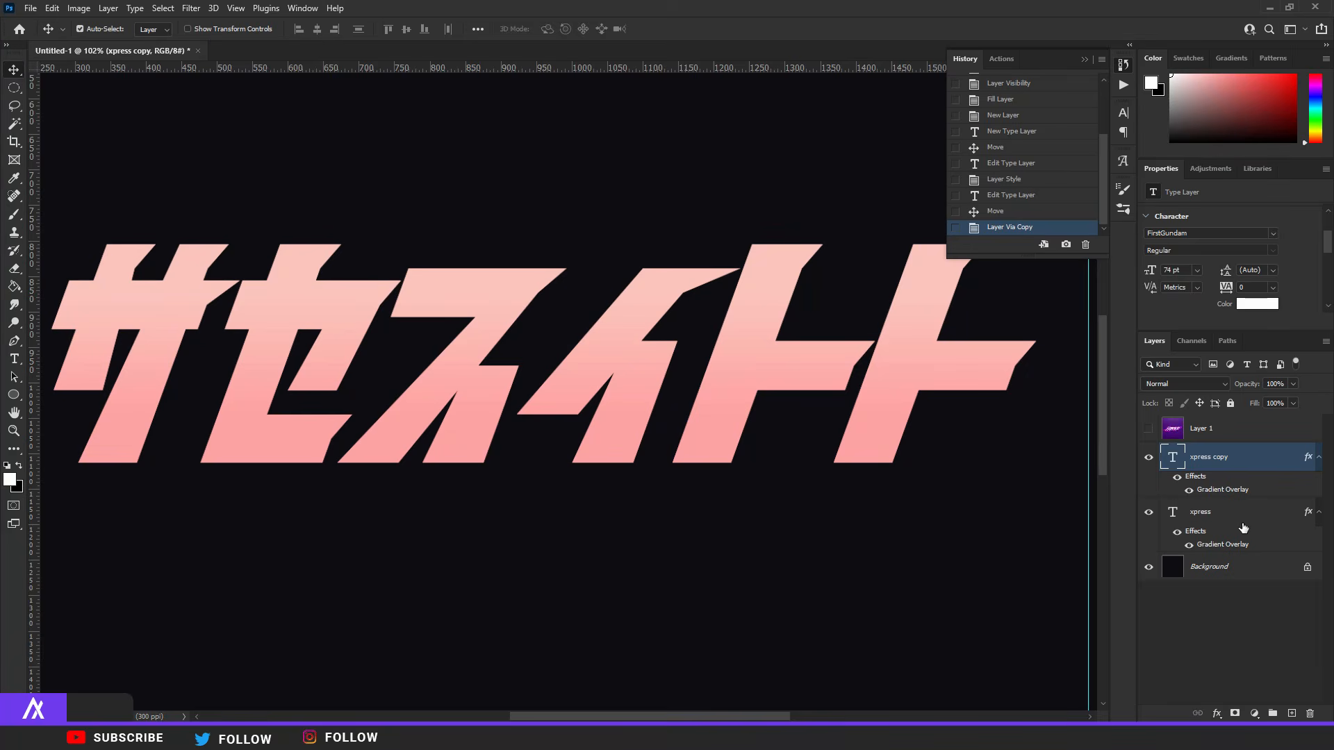
{"action": "right_click", "coordinate": [1235, 516]}
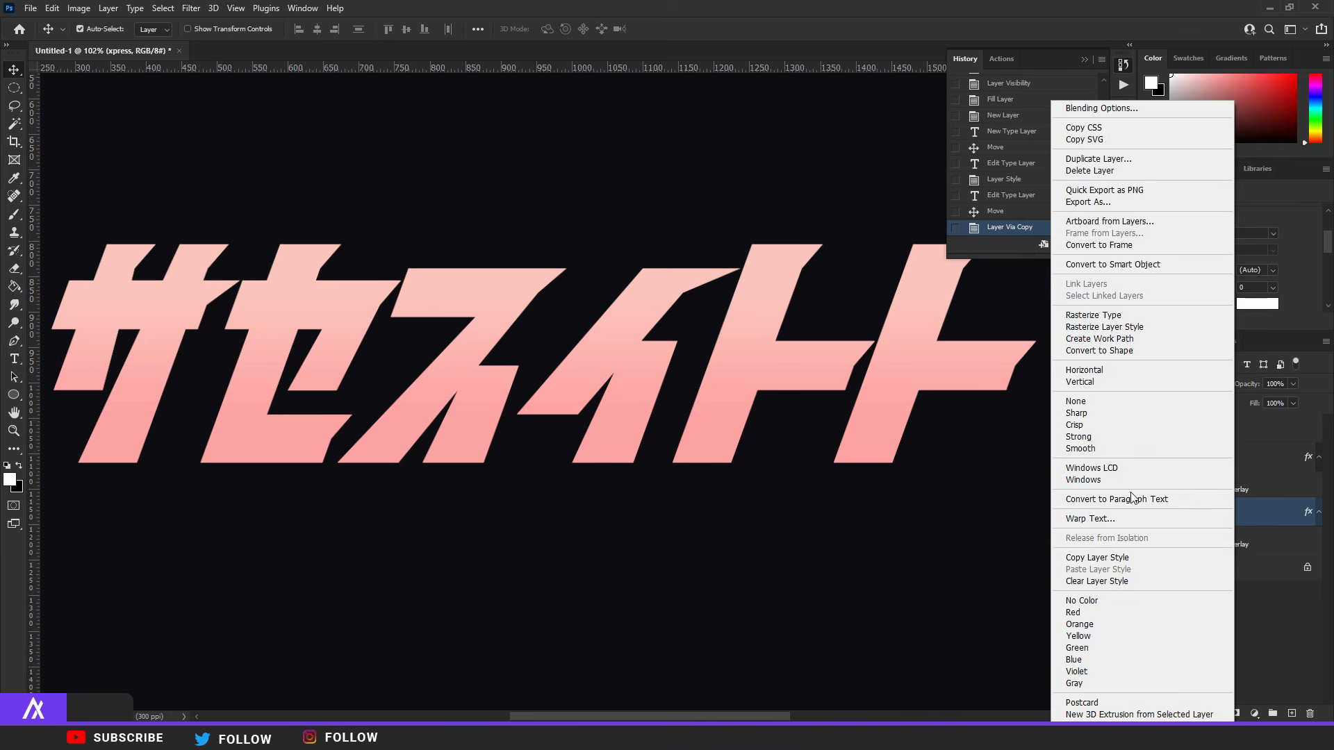
{"action": "left_click", "coordinate": [1127, 581]}
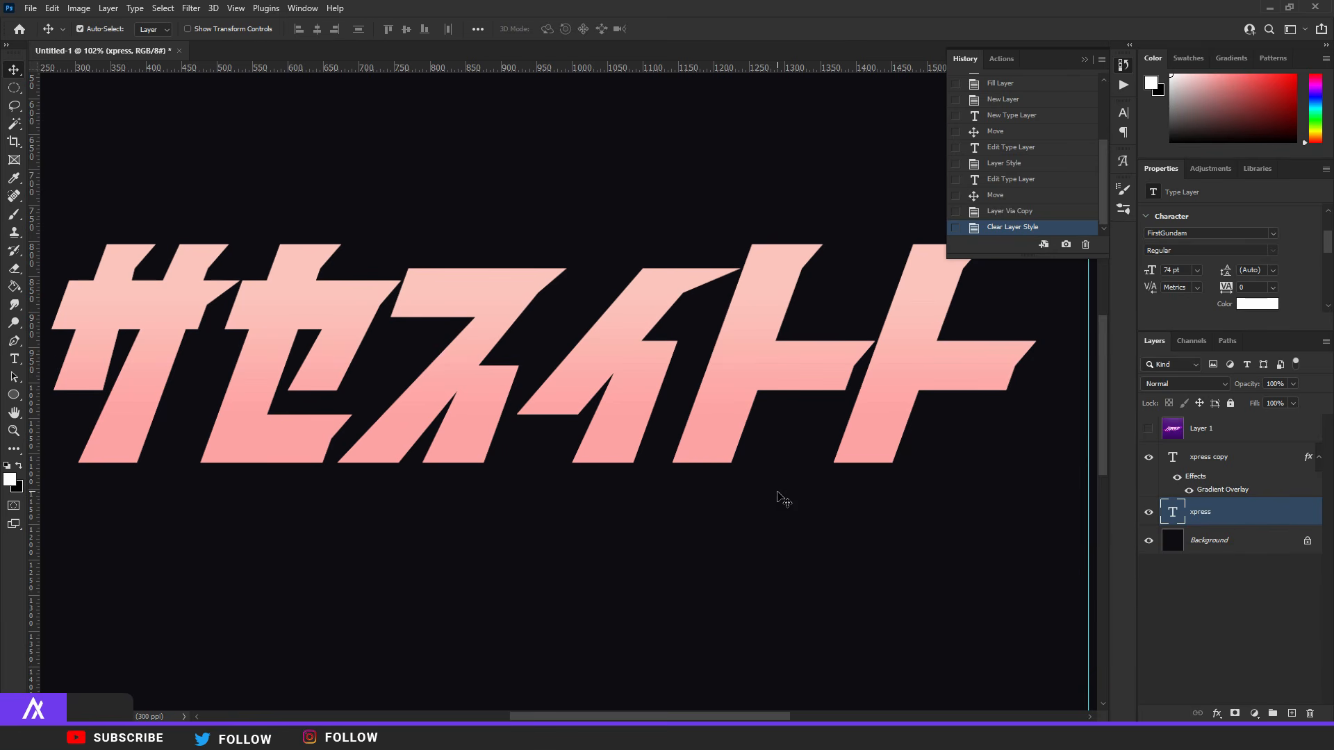
Step: Offset the lower white xpress text slightly down and to the right of the pink lettering with Free Transform
{"action": "key", "text": "ctrl+t"}
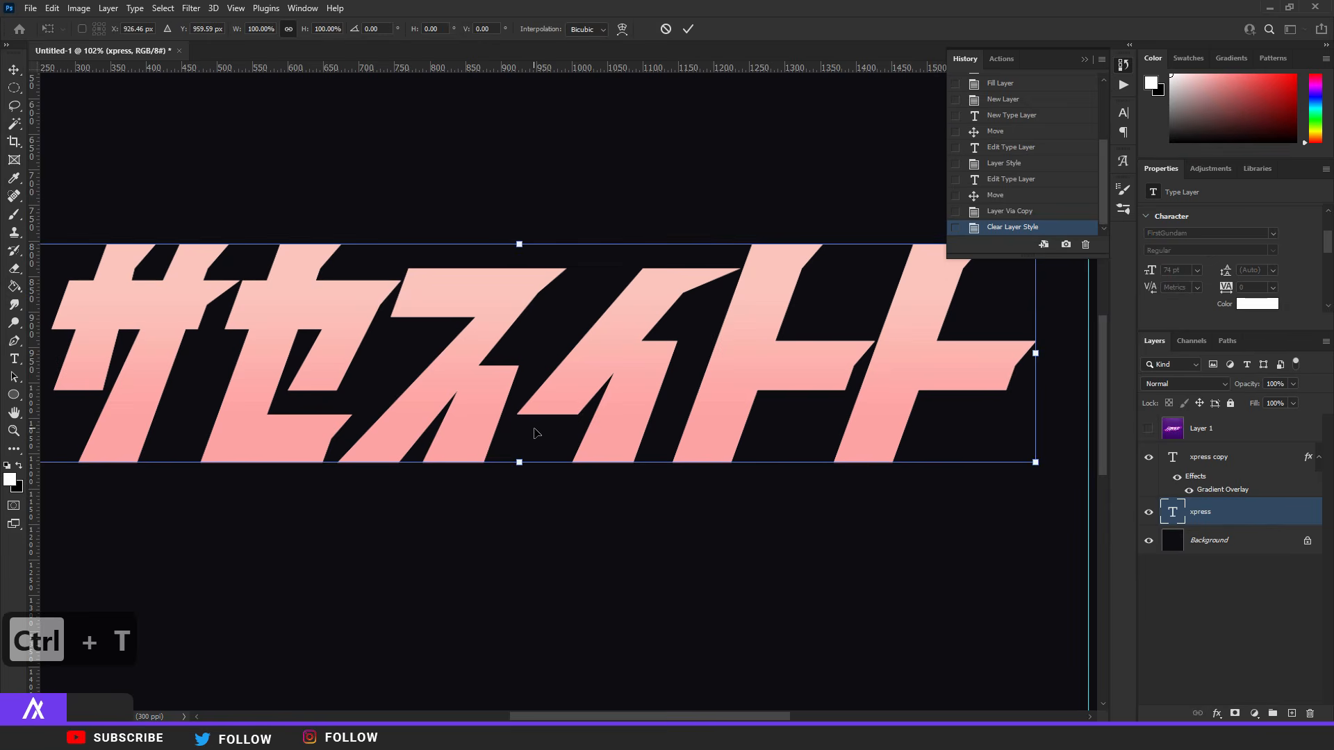
{"action": "left_click_drag", "start_coordinate": [532, 432], "coordinate": [544, 439]}
{"action": "key", "text": "Return"}
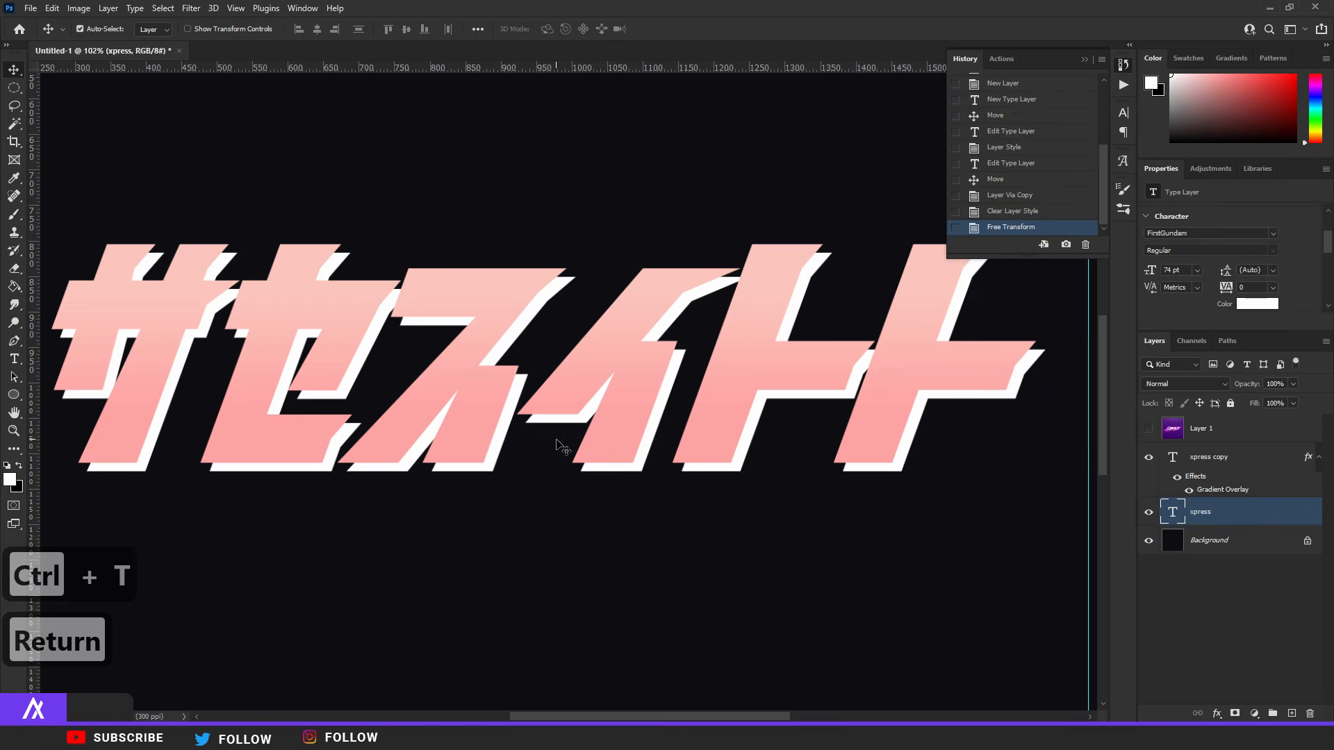
{"action": "scroll", "coordinate": [556, 445], "scroll_direction": "down", "scroll_amount": 3}
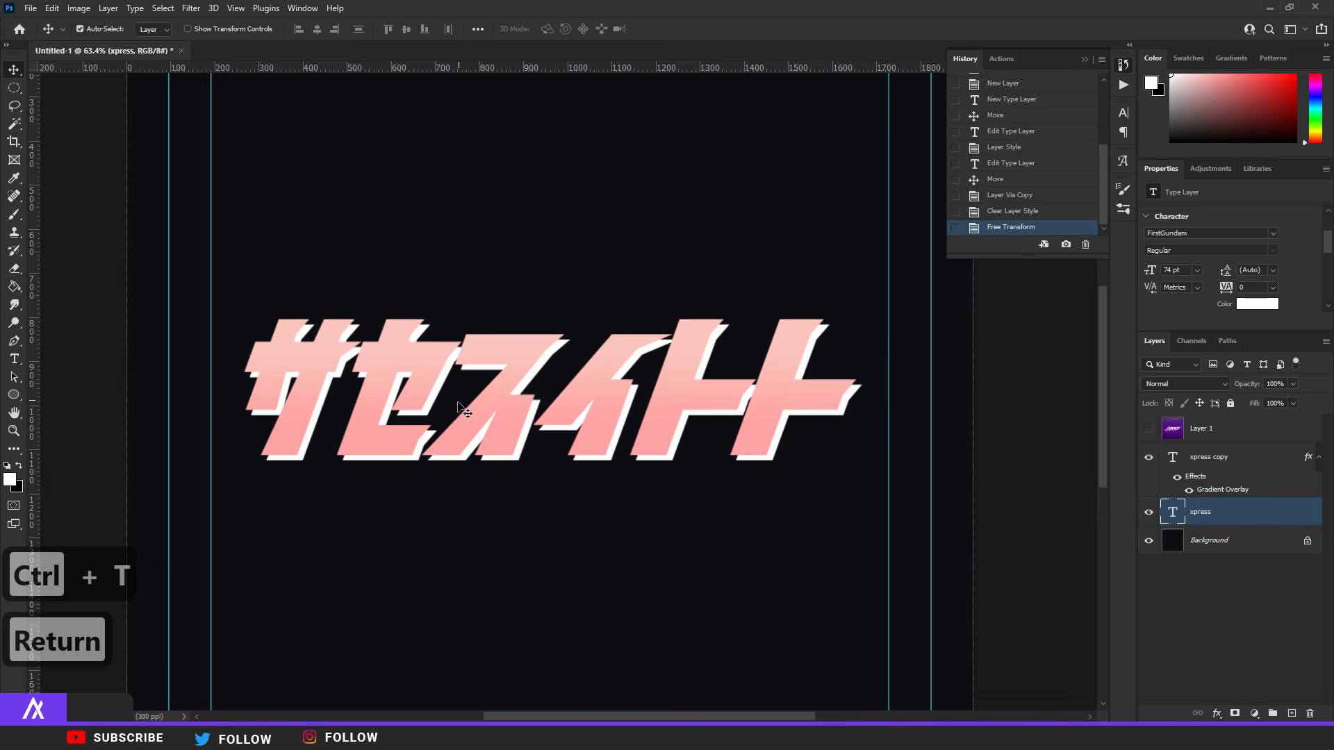
{"action": "scroll", "coordinate": [552, 427], "scroll_direction": "up", "scroll_amount": 2}
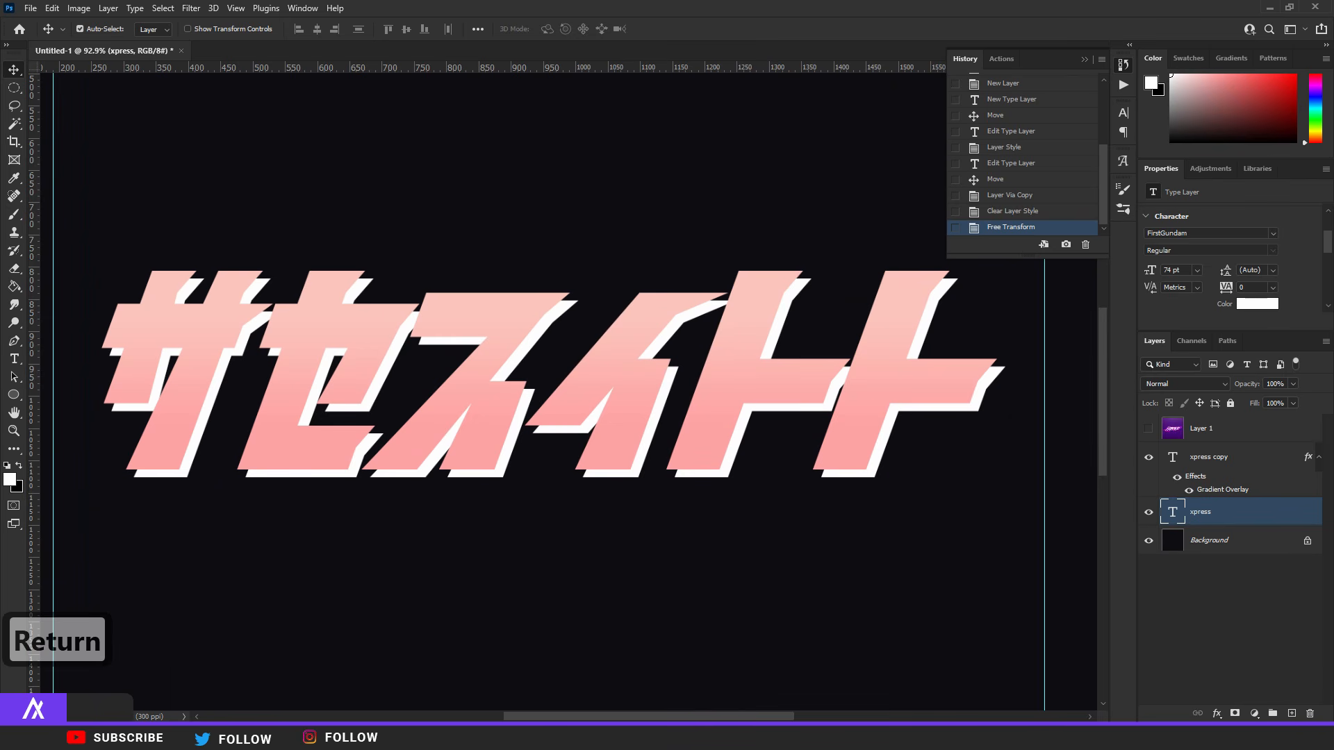
Step: Add a new empty layer between the two xpress text layers and activate the Polygonal Lasso tool
{"action": "left_click", "coordinate": [1294, 714]}
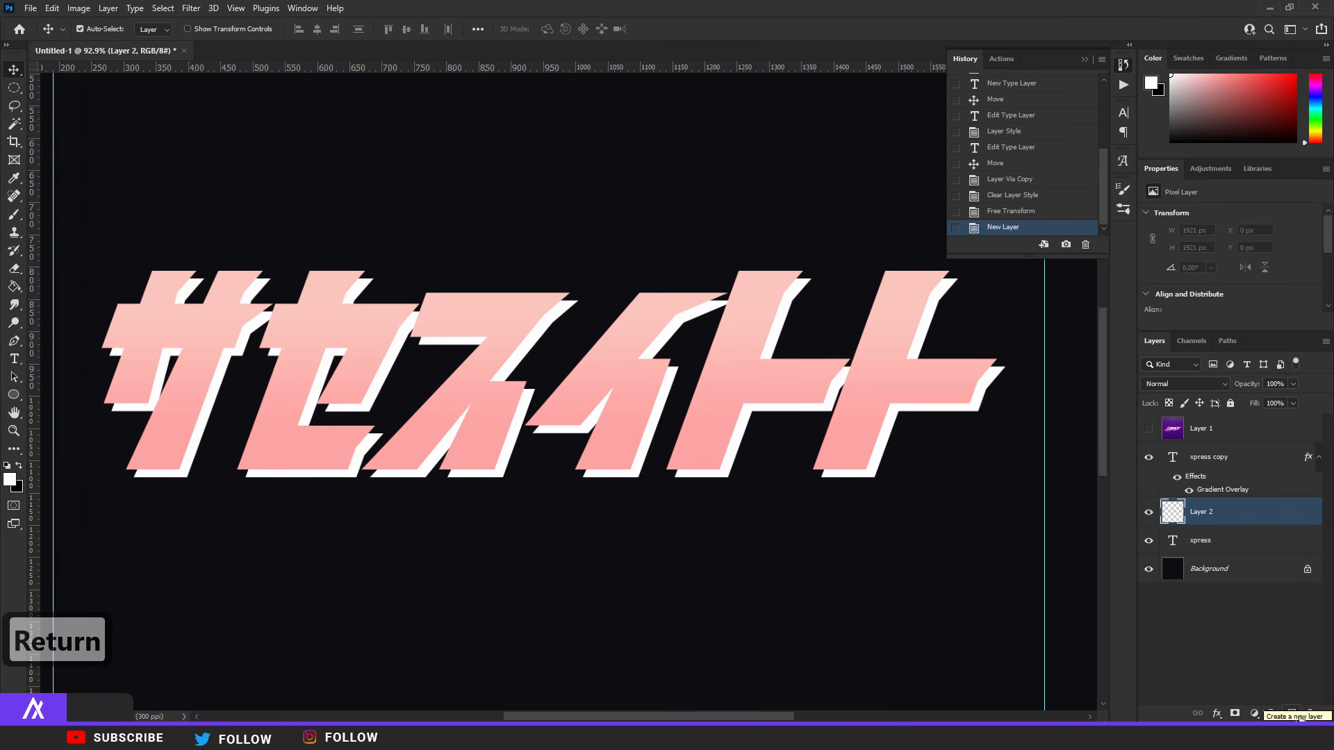
{"action": "left_click", "coordinate": [14, 105]}
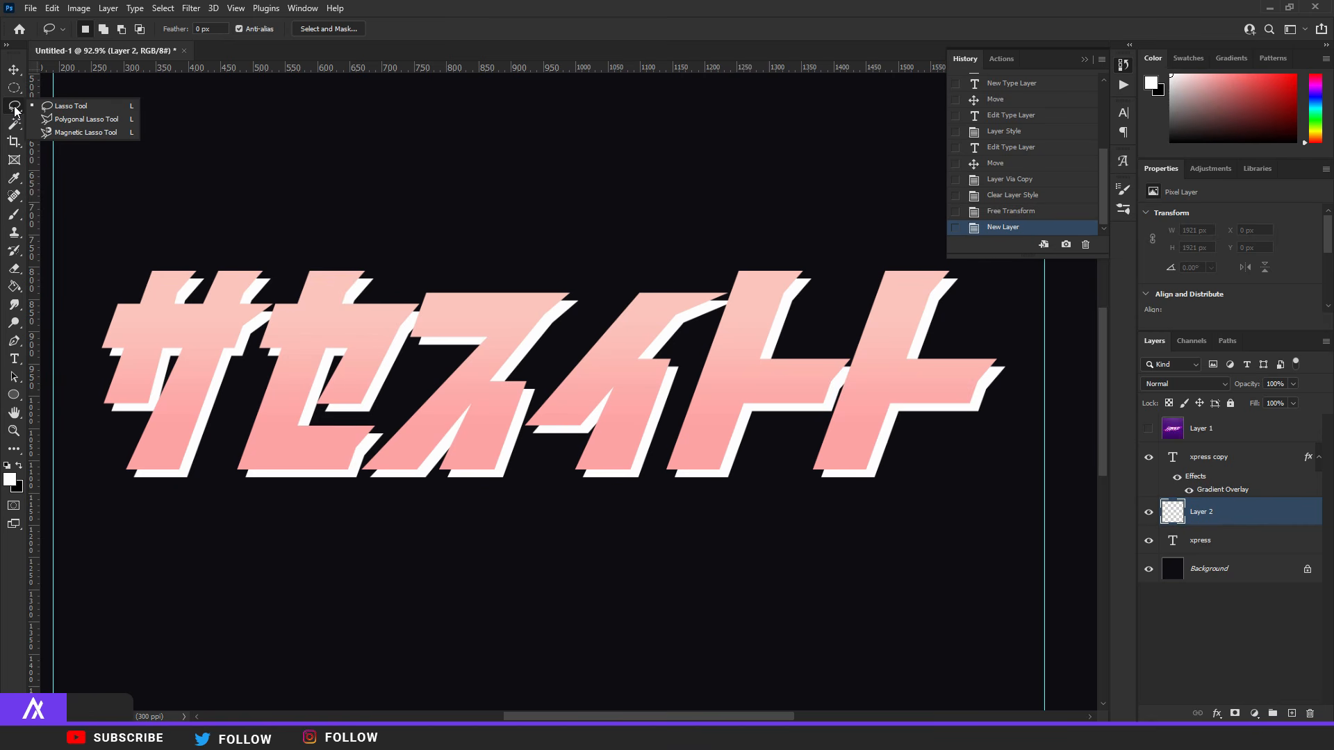
{"action": "left_click", "coordinate": [66, 119]}
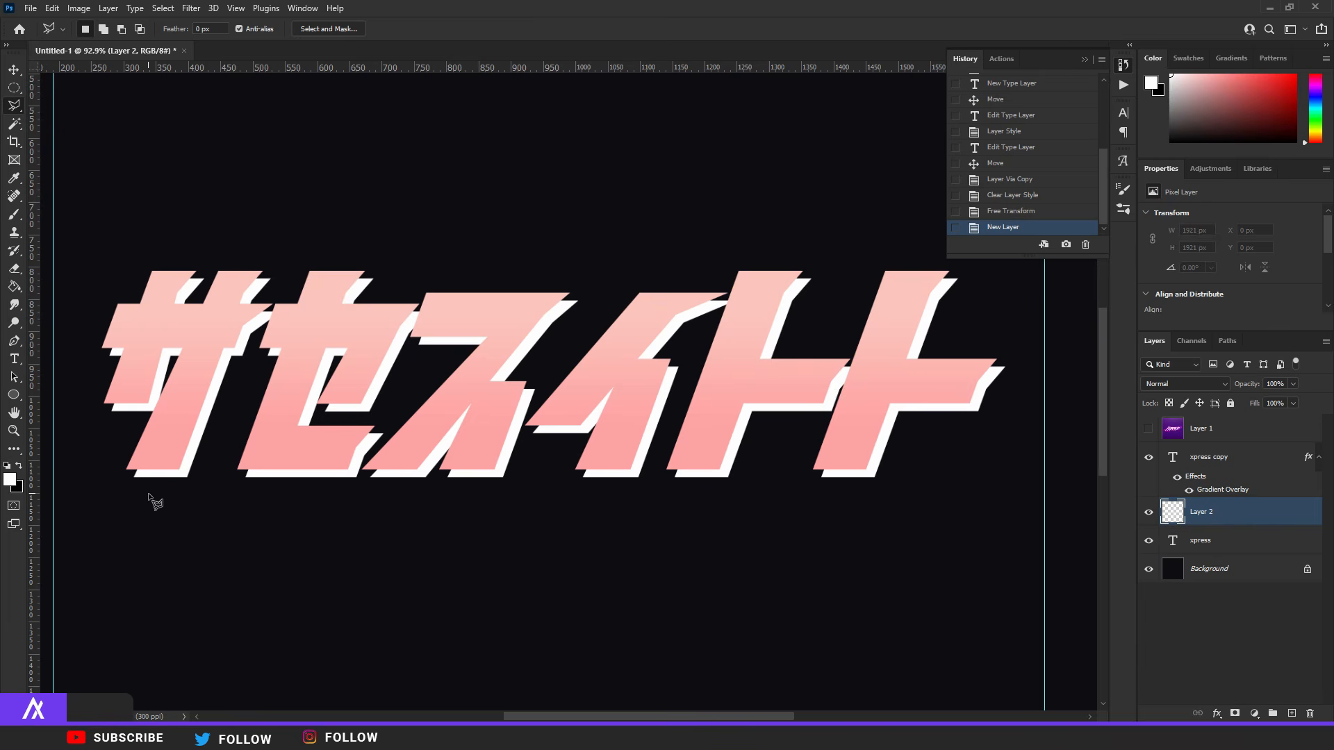
Step: Outline the corner gap below the first character's short left leg, fill it with white and deselect
{"action": "scroll", "coordinate": [113, 486], "scroll_direction": "up", "scroll_amount": 4}
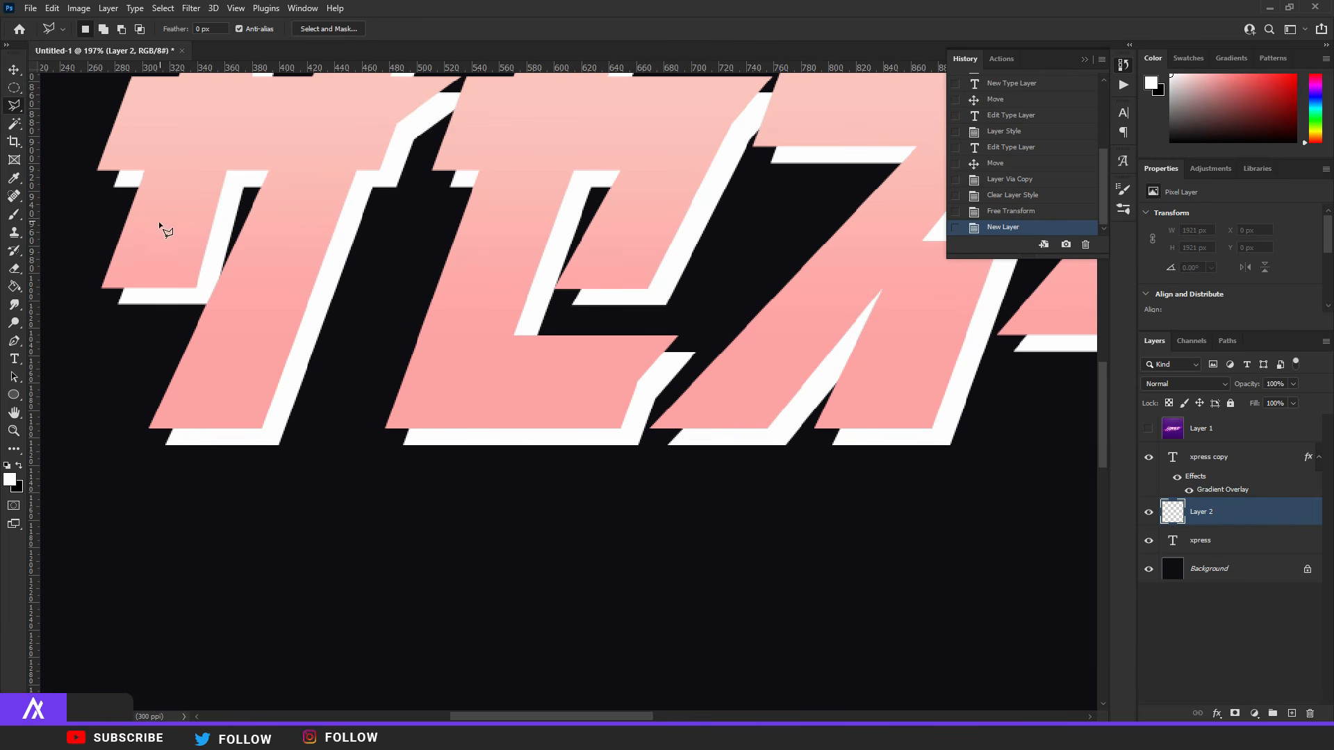
{"action": "left_click_drag", "start_coordinate": [132, 312], "coordinate": [459, 389]}
{"action": "scroll", "coordinate": [440, 351], "scroll_direction": "up", "scroll_amount": 5}
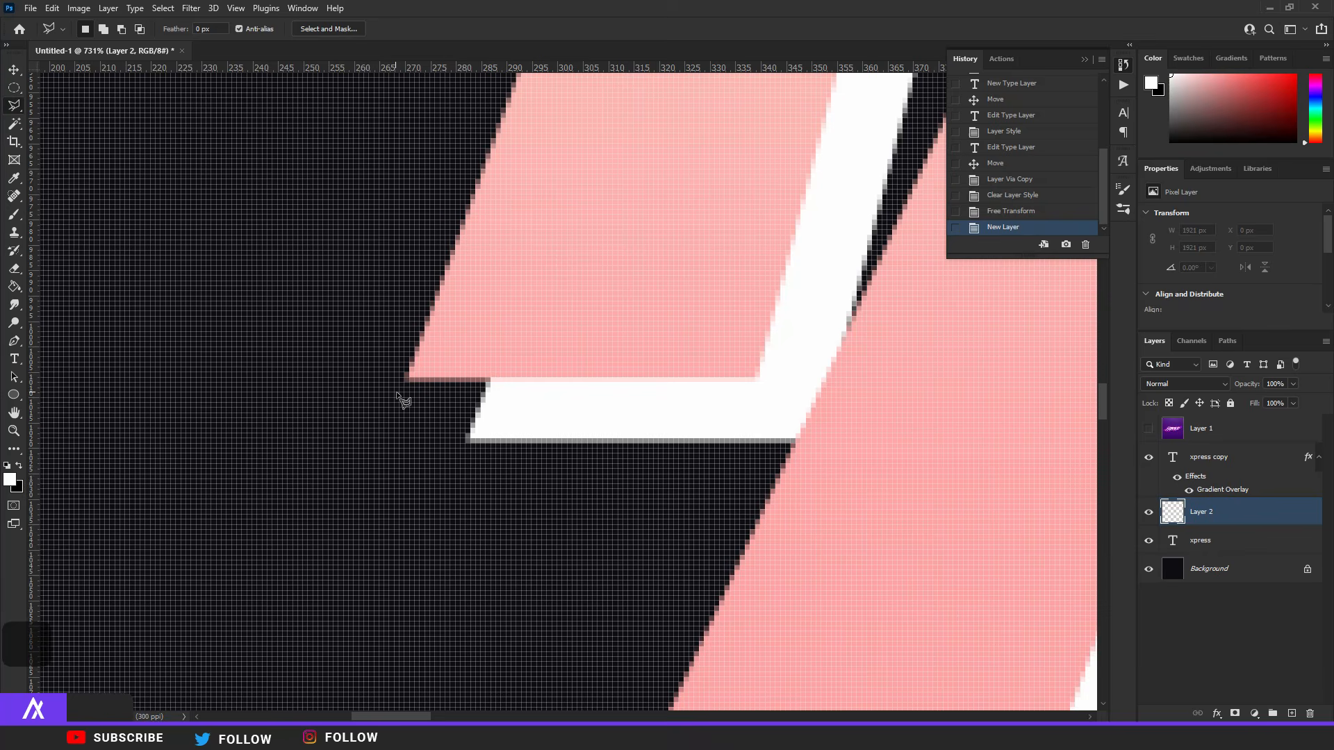
{"action": "left_click", "coordinate": [408, 378]}
{"action": "left_click", "coordinate": [469, 437]}
{"action": "left_click", "coordinate": [556, 364]}
{"action": "left_click", "coordinate": [448, 340]}
{"action": "left_click", "coordinate": [408, 377]}
{"action": "key", "text": "alt+BackSpace"}
{"action": "key", "text": "ctrl+d"}
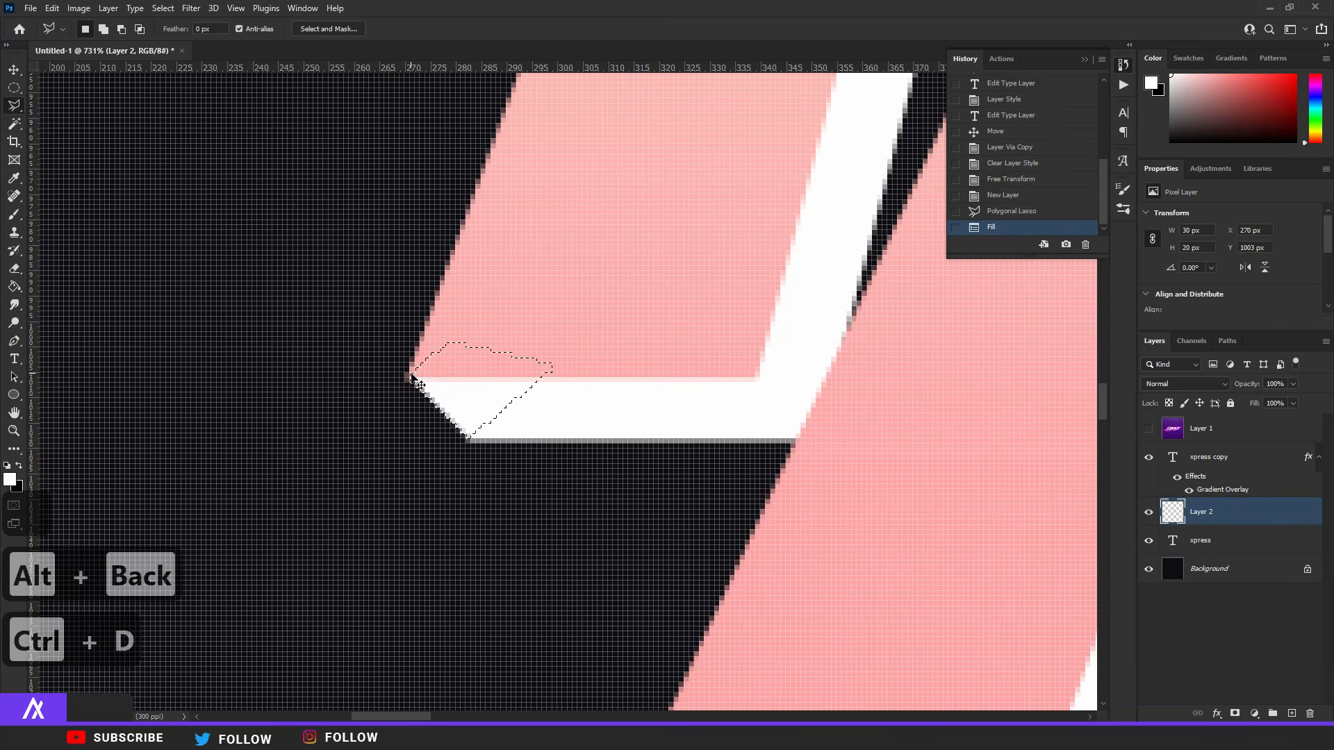
Step: Outline the corner gap at the foot of the first character's long leg, fill it with white and deselect
{"action": "scroll", "coordinate": [485, 484], "scroll_direction": "down", "scroll_amount": 3}
{"action": "scroll", "coordinate": [486, 484], "scroll_direction": "down", "scroll_amount": 2}
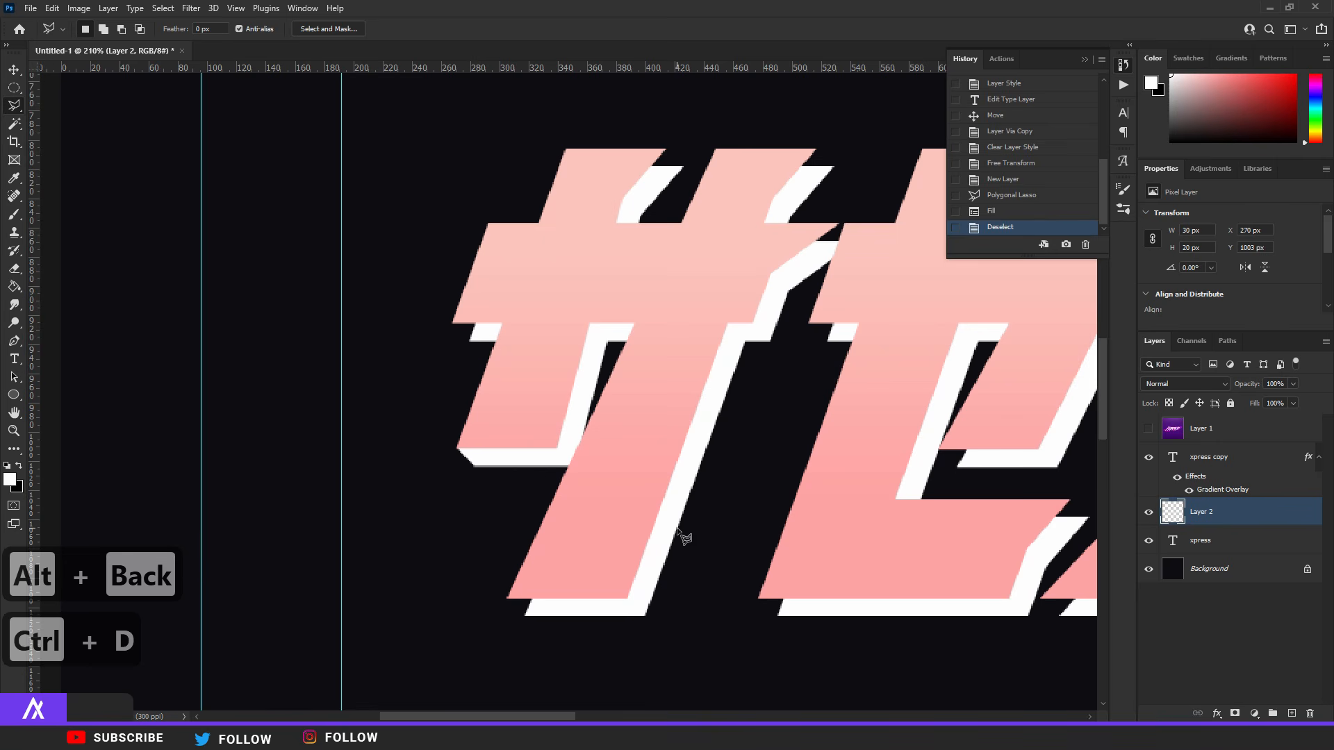
{"action": "left_click_drag", "start_coordinate": [811, 464], "coordinate": [97, 396]}
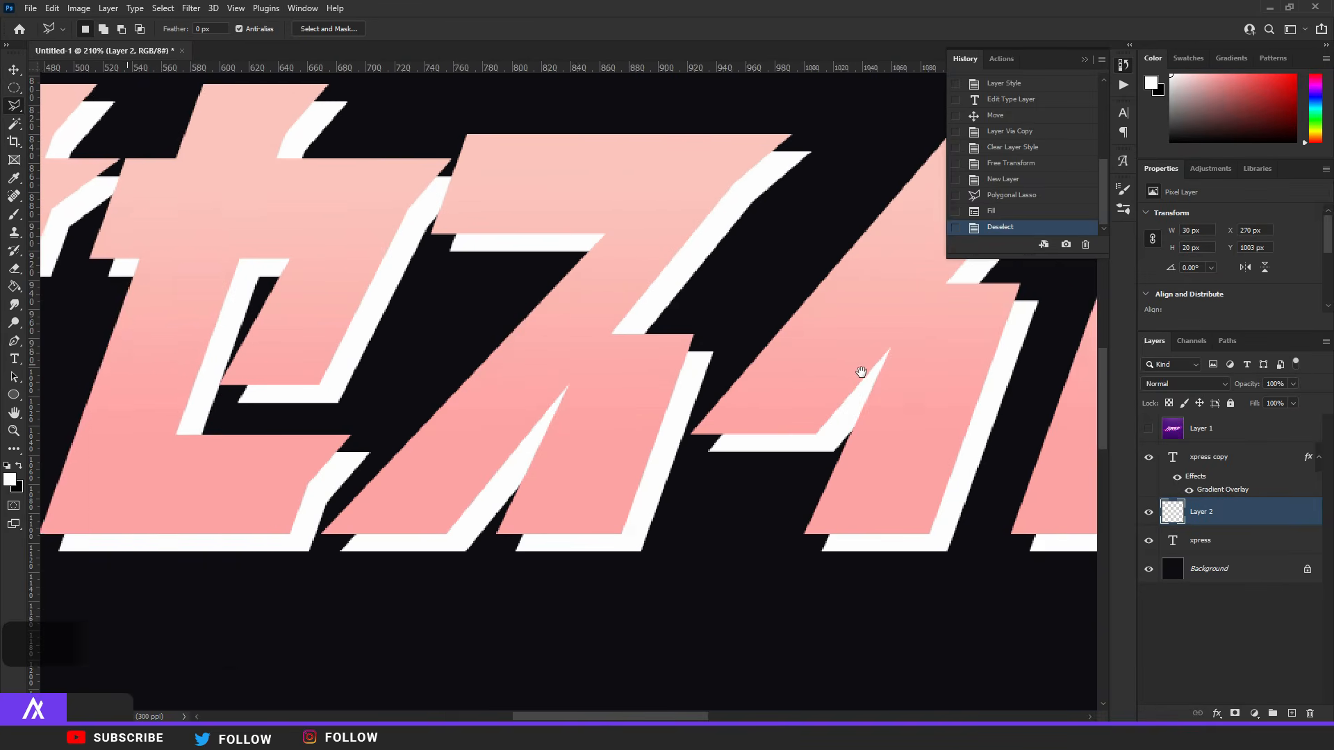
{"action": "left_click_drag", "start_coordinate": [862, 373], "coordinate": [956, 354]}
{"action": "left_click_drag", "start_coordinate": [360, 375], "coordinate": [986, 349]}
{"action": "scroll", "coordinate": [486, 512], "scroll_direction": "up", "scroll_amount": 3}
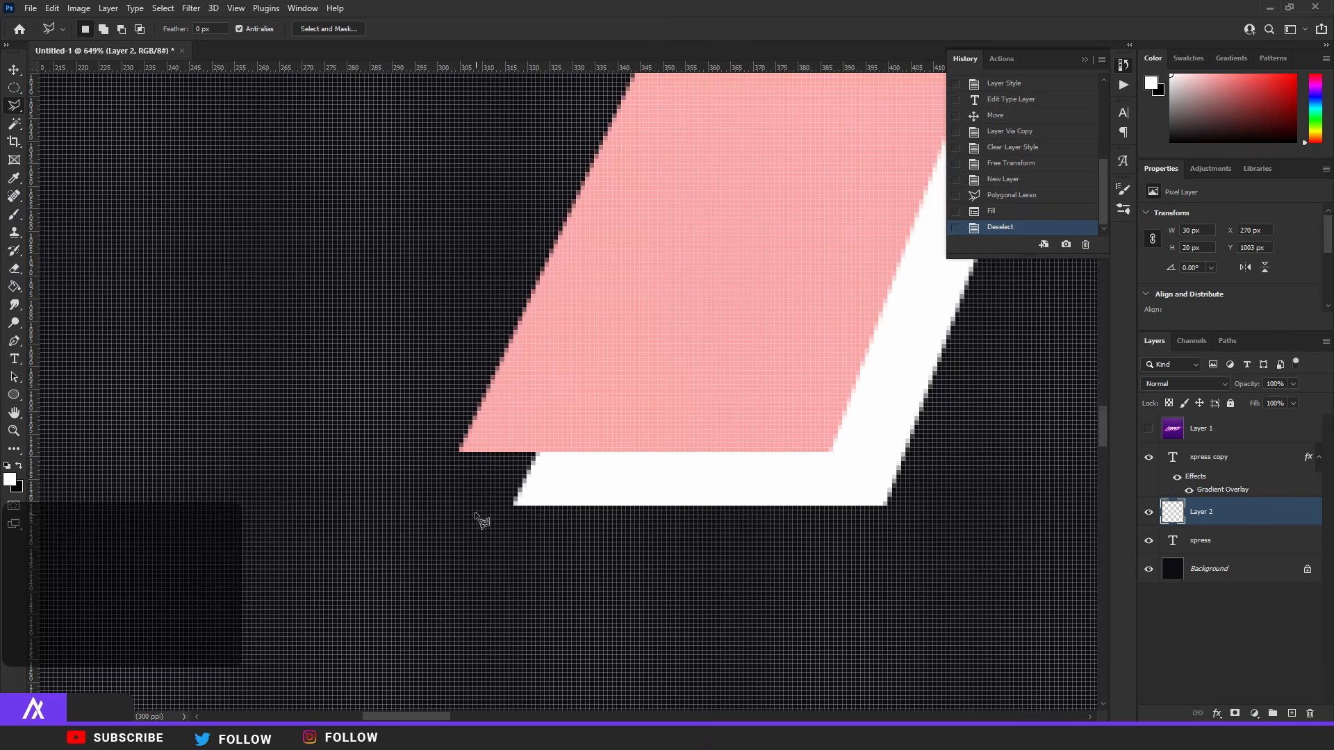
{"action": "left_click", "coordinate": [460, 452]}
{"action": "left_click", "coordinate": [513, 503]}
{"action": "key", "text": "Escape"}
{"action": "left_click", "coordinate": [514, 504]}
{"action": "left_click", "coordinate": [458, 450]}
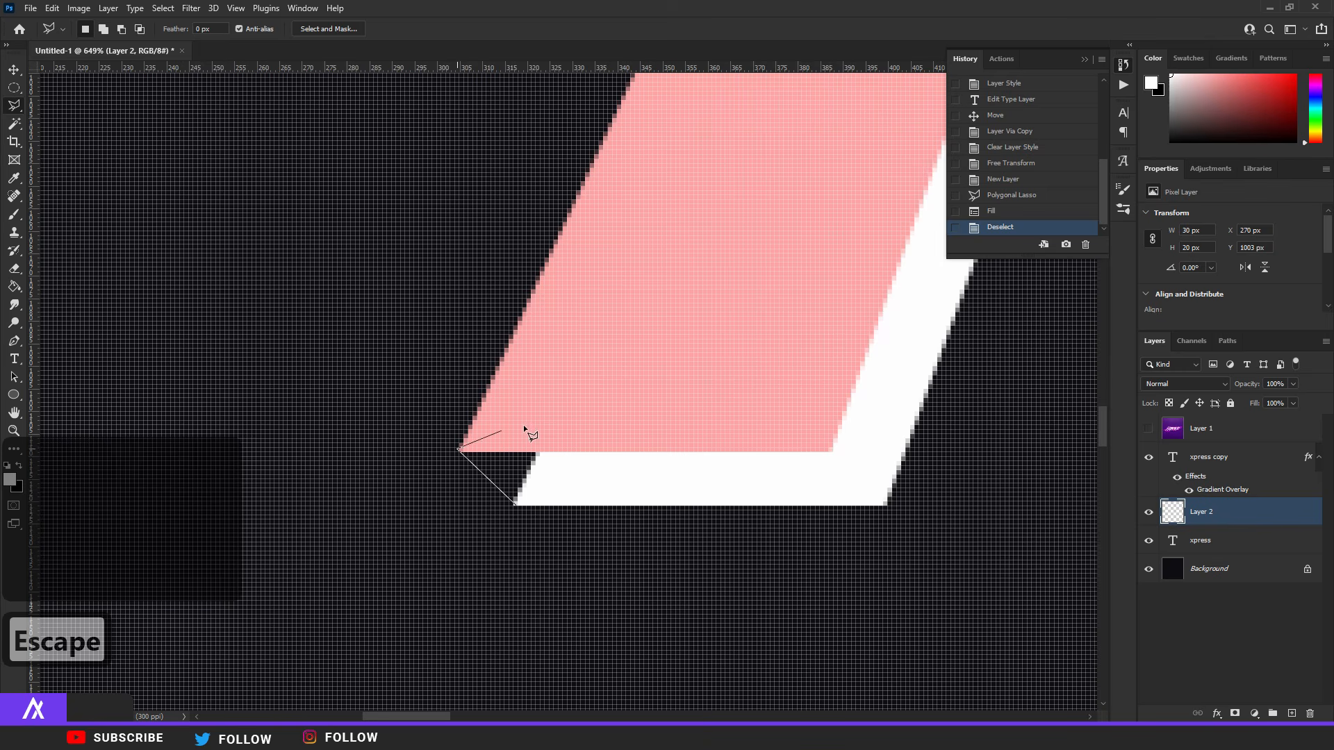
{"action": "left_click", "coordinate": [544, 428]}
{"action": "left_click", "coordinate": [569, 457]}
{"action": "key", "text": "alt+BackSpace"}
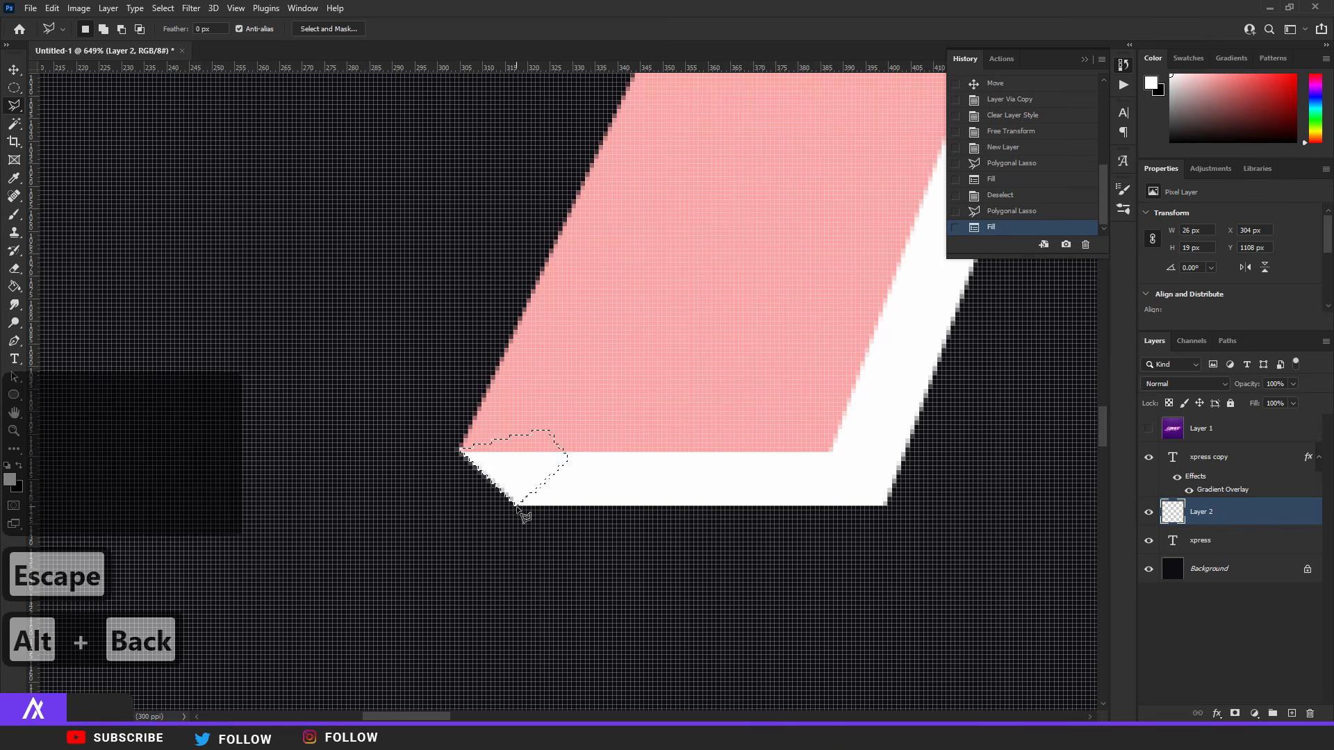
{"action": "key", "text": "ctrl+d"}
Step: Fill the corner gap under the first character's crossbar and the remaining gaps along all characters with white polygonal selections
{"action": "scroll", "coordinate": [528, 500], "scroll_direction": "down", "scroll_amount": 6}
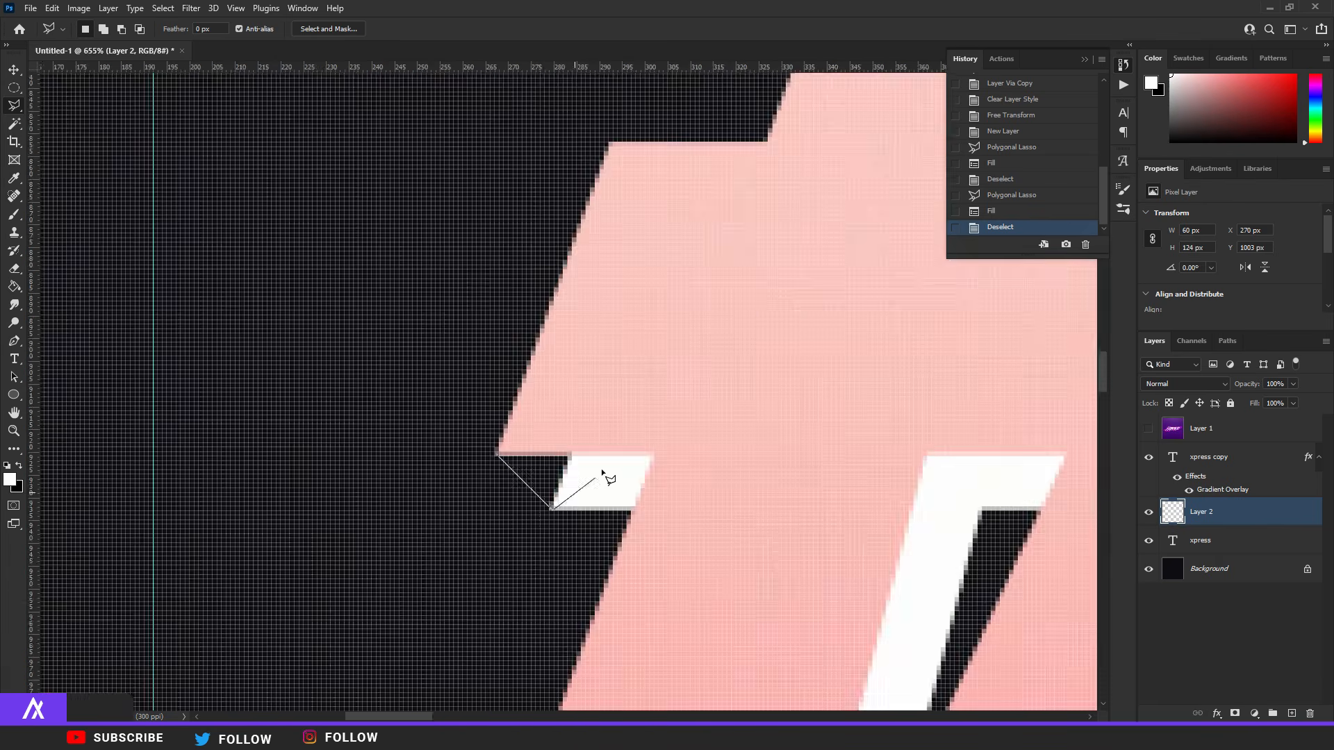
{"action": "key", "text": "alt+BackSpace"}
{"action": "key", "text": "ctrl+d"}
{"action": "left_click", "coordinate": [523, 293]}
{"action": "left_click", "coordinate": [575, 341]}
{"action": "left_click", "coordinate": [536, 354]}
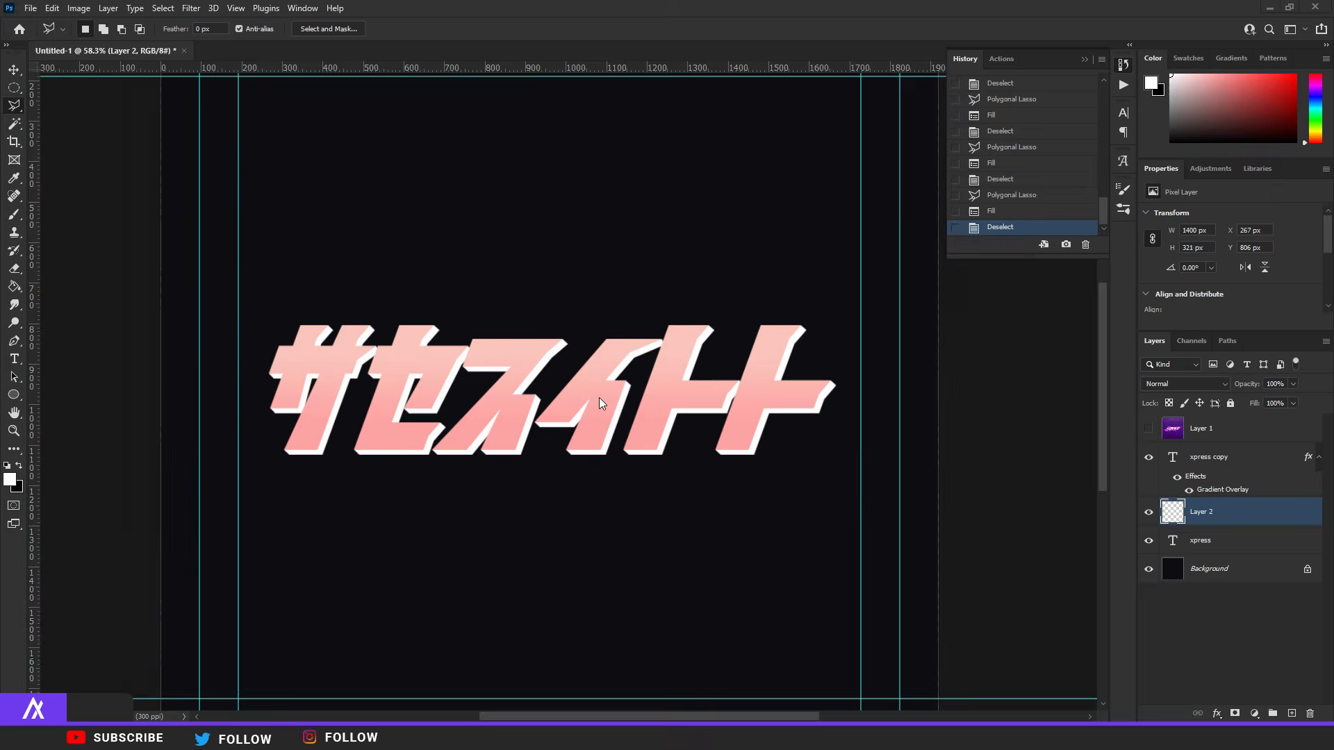
Step: Merge the white corner fills on Layer 2 with the lower xpress text layer
{"action": "scroll", "coordinate": [598, 397], "scroll_direction": "up", "scroll_amount": 5}
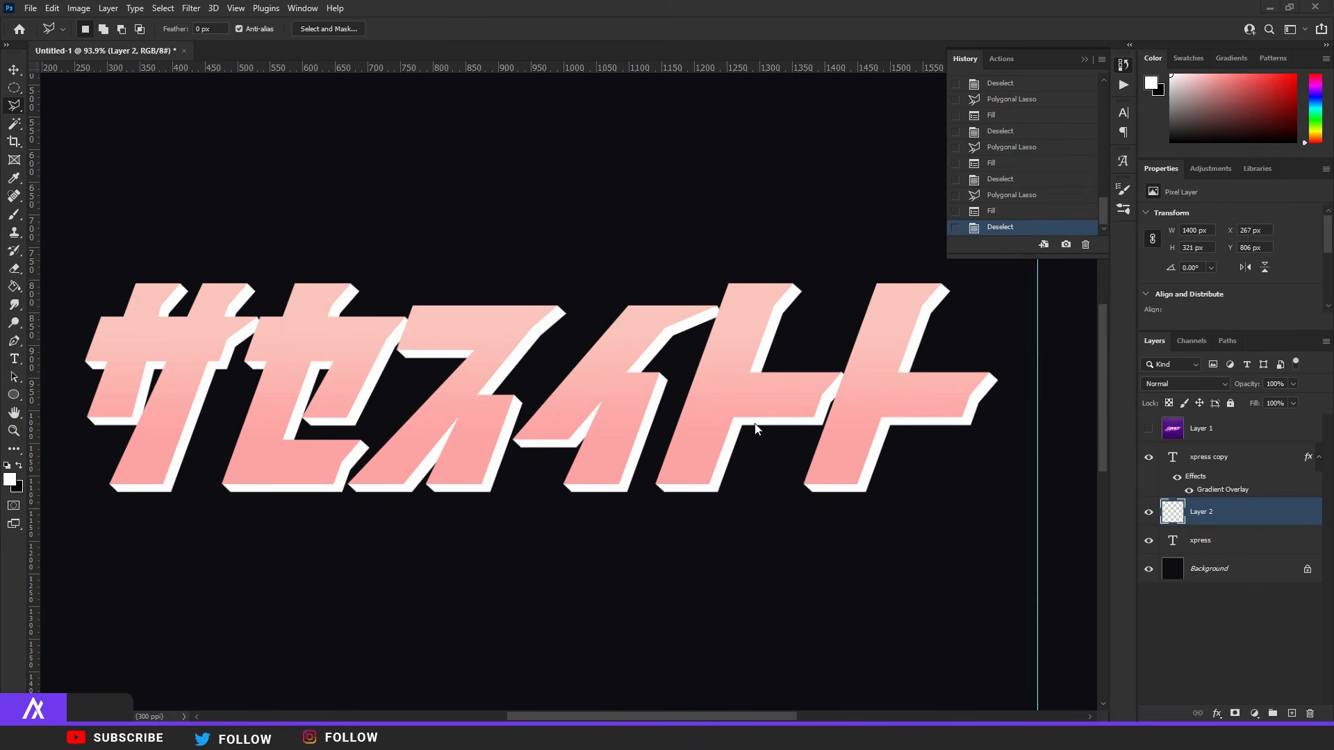
{"action": "left_click", "coordinate": [1227, 552], "text": "shift"}
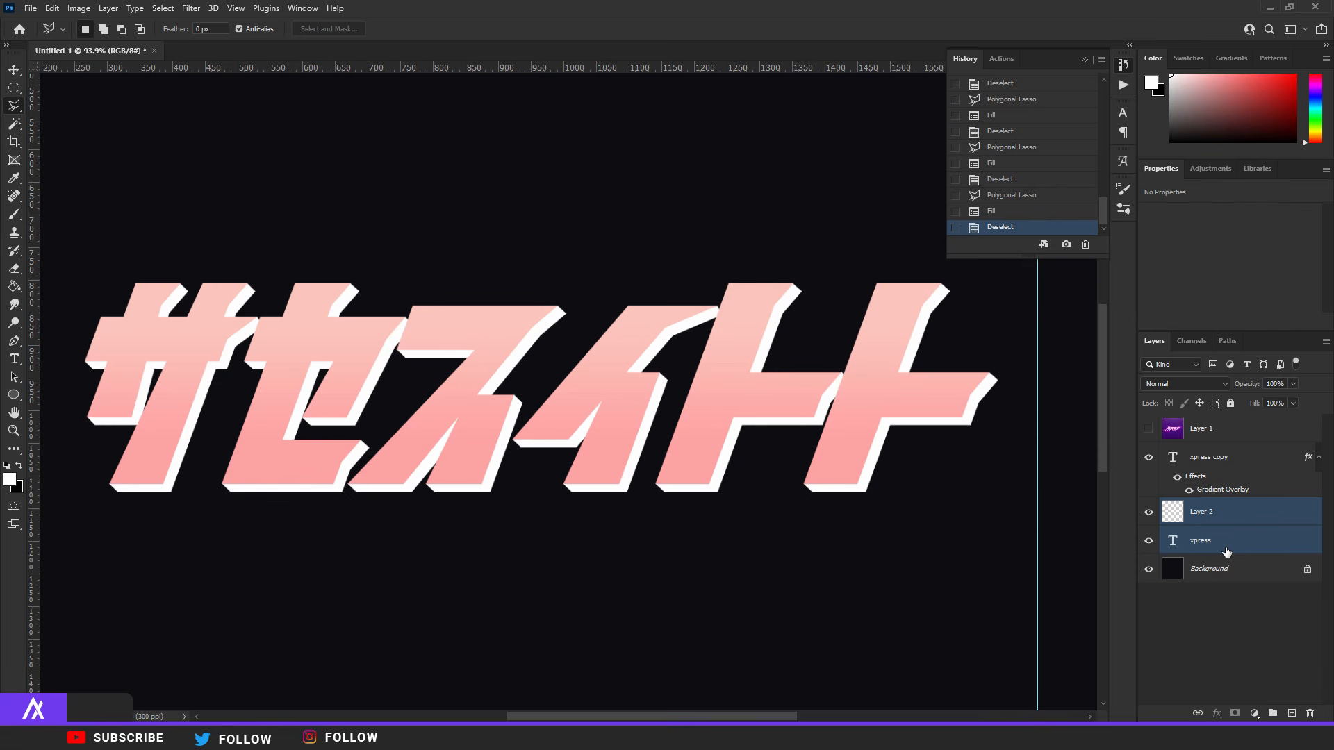
{"action": "key", "text": "ctrl+e"}
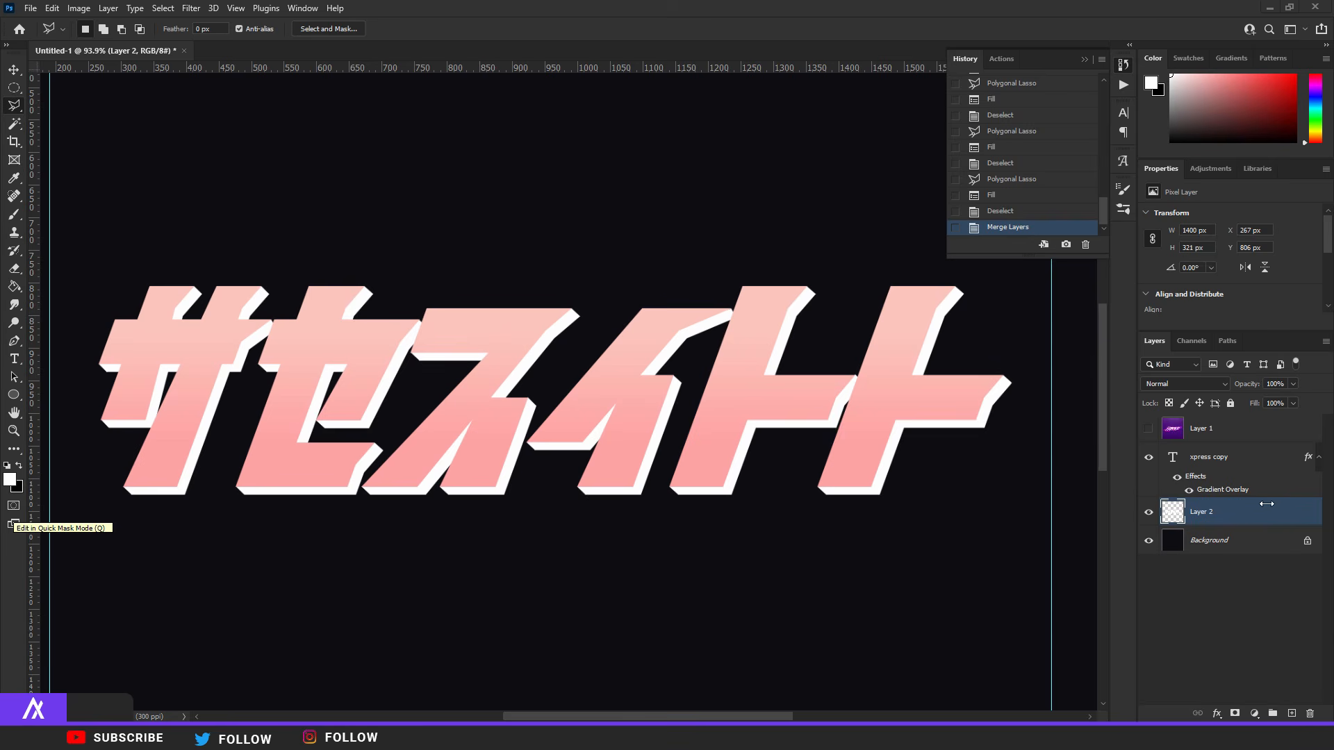
Step: Apply a Color Overlay in salmon pink #f6998a to the merged extrusion layer
{"action": "double_click", "coordinate": [1255, 523]}
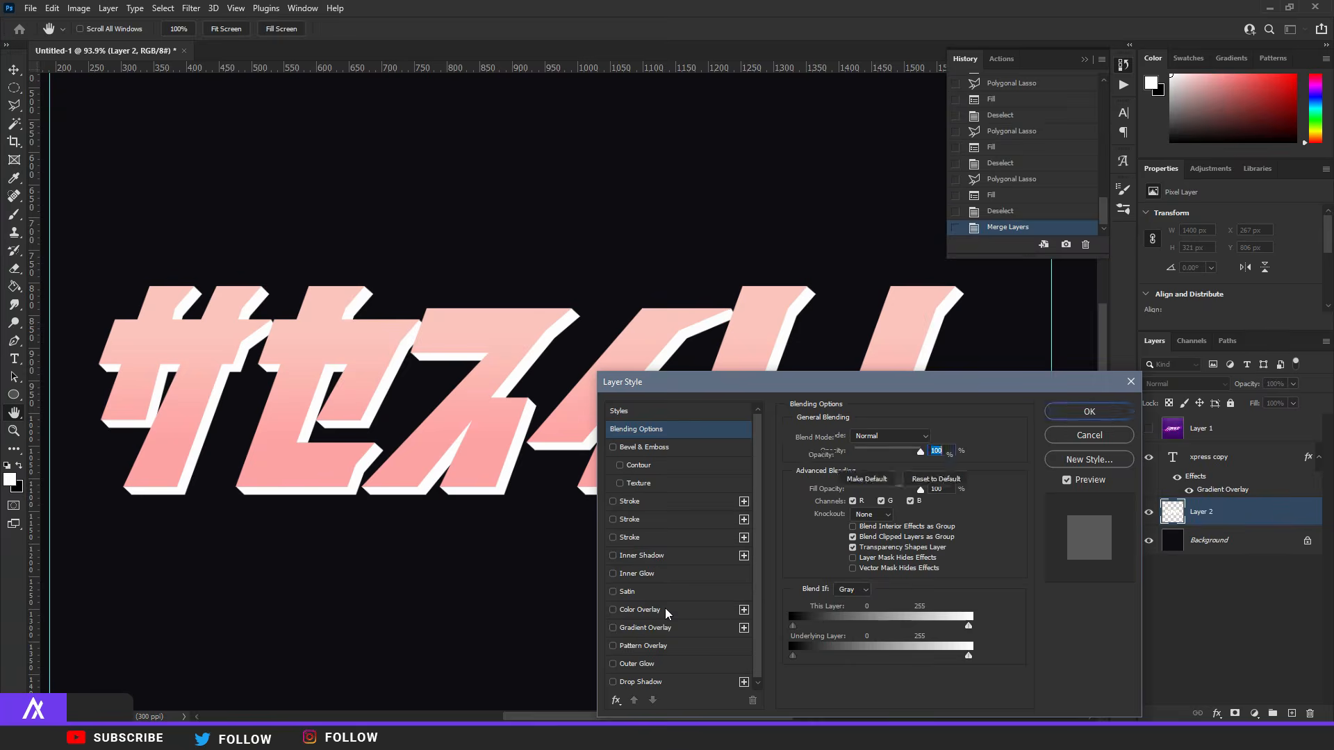
{"action": "left_click", "coordinate": [640, 610]}
{"action": "left_click", "coordinate": [935, 437]}
{"action": "left_click", "coordinate": [504, 418]}
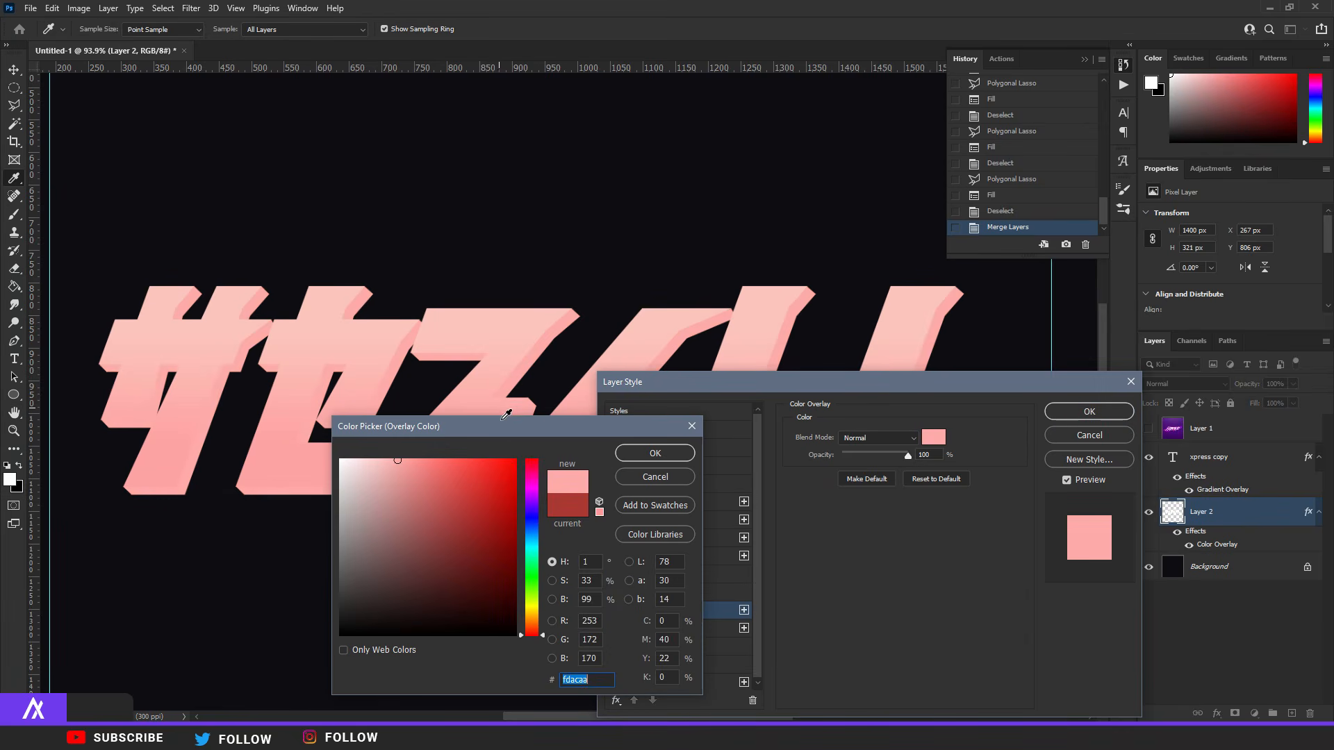
{"action": "left_click", "coordinate": [331, 300]}
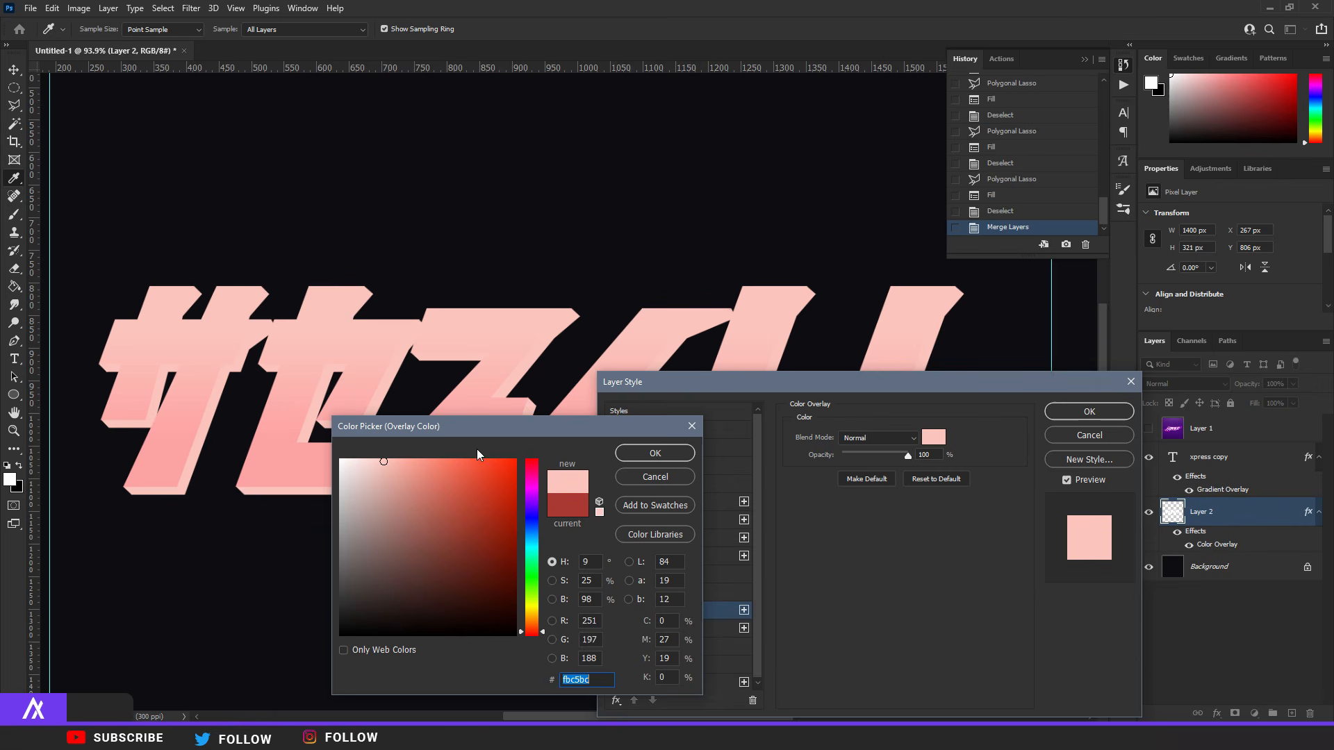
{"action": "left_click", "coordinate": [416, 467]}
{"action": "left_click", "coordinate": [439, 465]}
{"action": "left_click", "coordinate": [417, 465]}
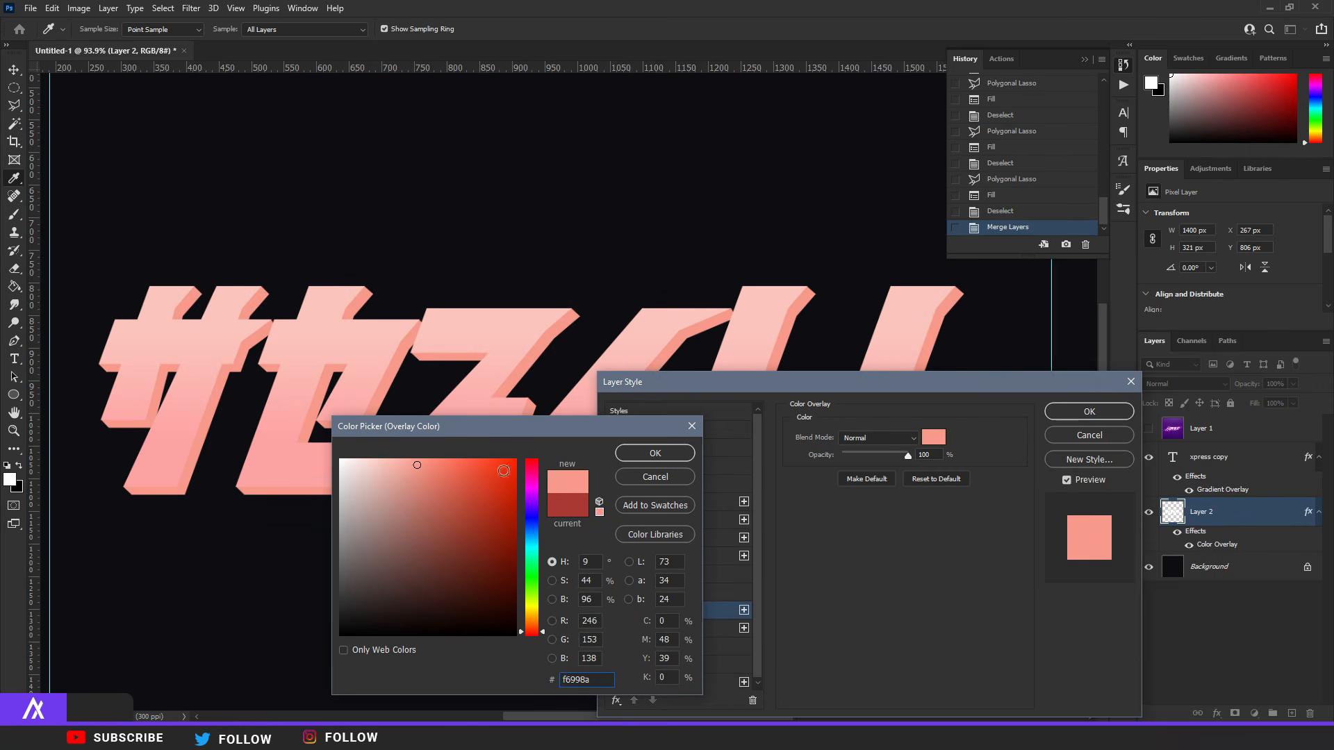
{"action": "left_click", "coordinate": [655, 453]}
{"action": "left_click", "coordinate": [1073, 413]}
{"action": "key", "text": "l"}
{"action": "key", "text": "ctrl+0"}
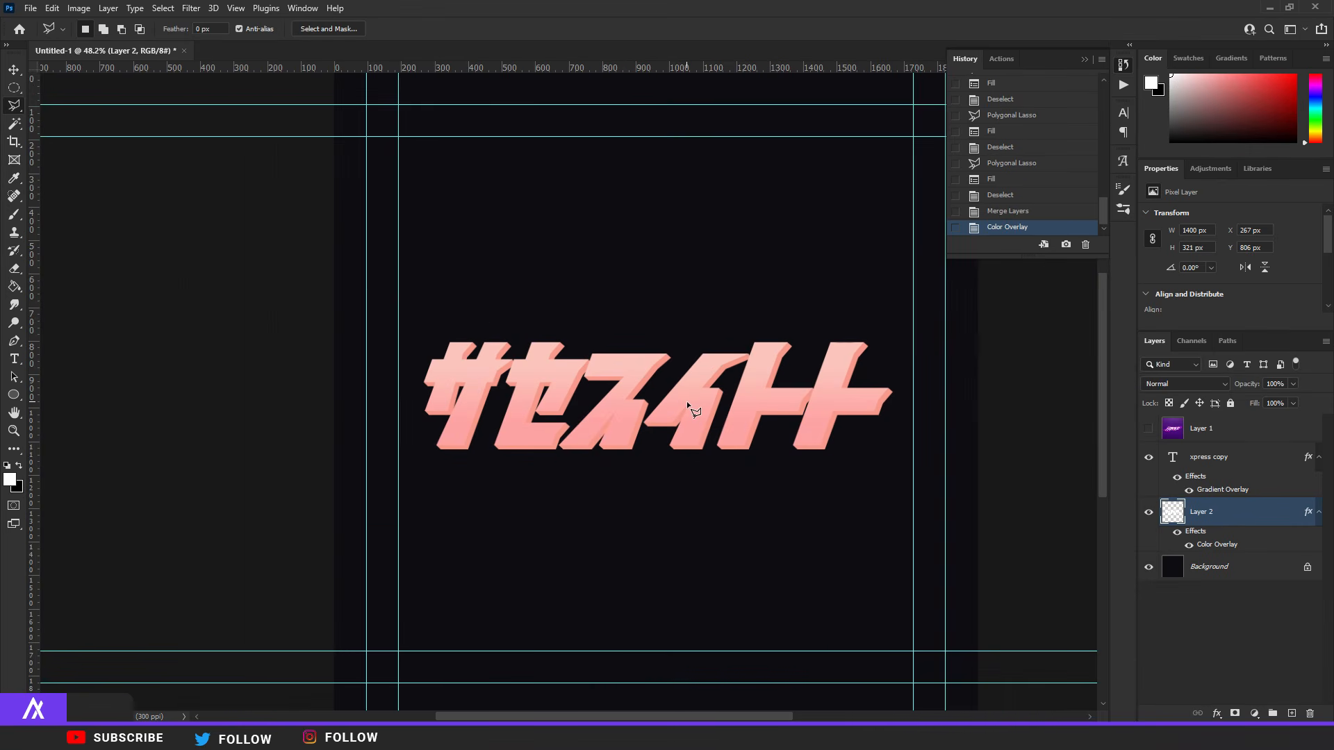
Step: Add an empty layer above Layer 2 and merge the two to bake in the color overlay
{"action": "scroll", "coordinate": [650, 414], "scroll_direction": "up", "scroll_amount": 5}
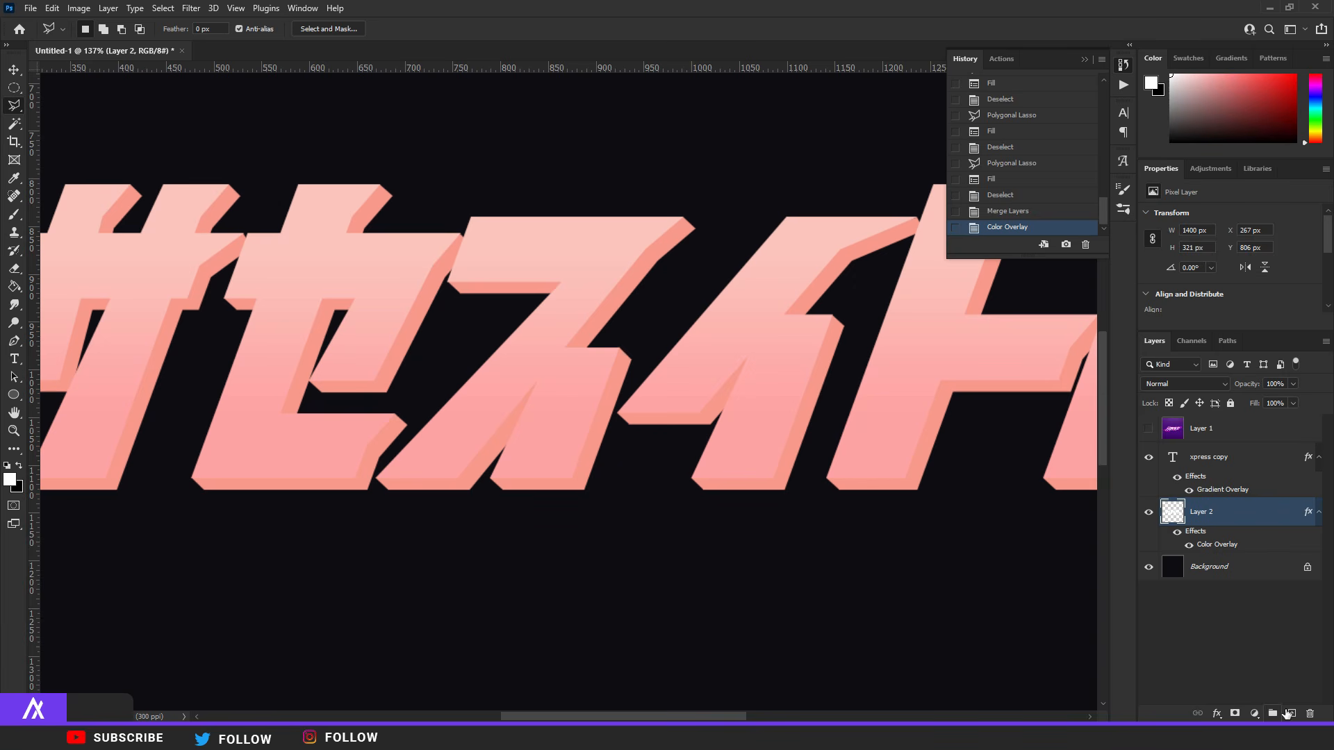
{"action": "left_click", "coordinate": [1290, 714]}
{"action": "left_click", "coordinate": [1232, 551], "text": "shift"}
{"action": "key", "text": "ctrl+e"}
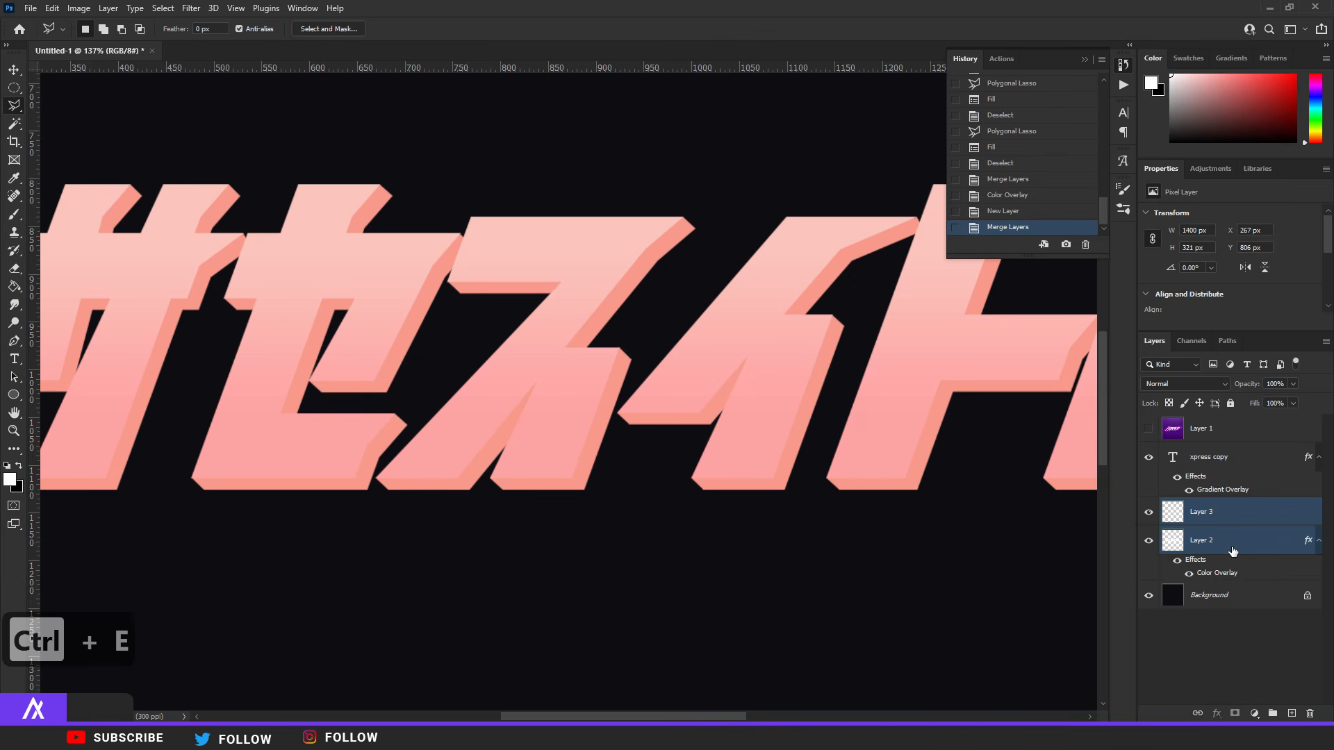
Step: Add a new empty layer above the merged extrusion and show the reference artwork on Layer 1
{"action": "left_click", "coordinate": [1292, 714]}
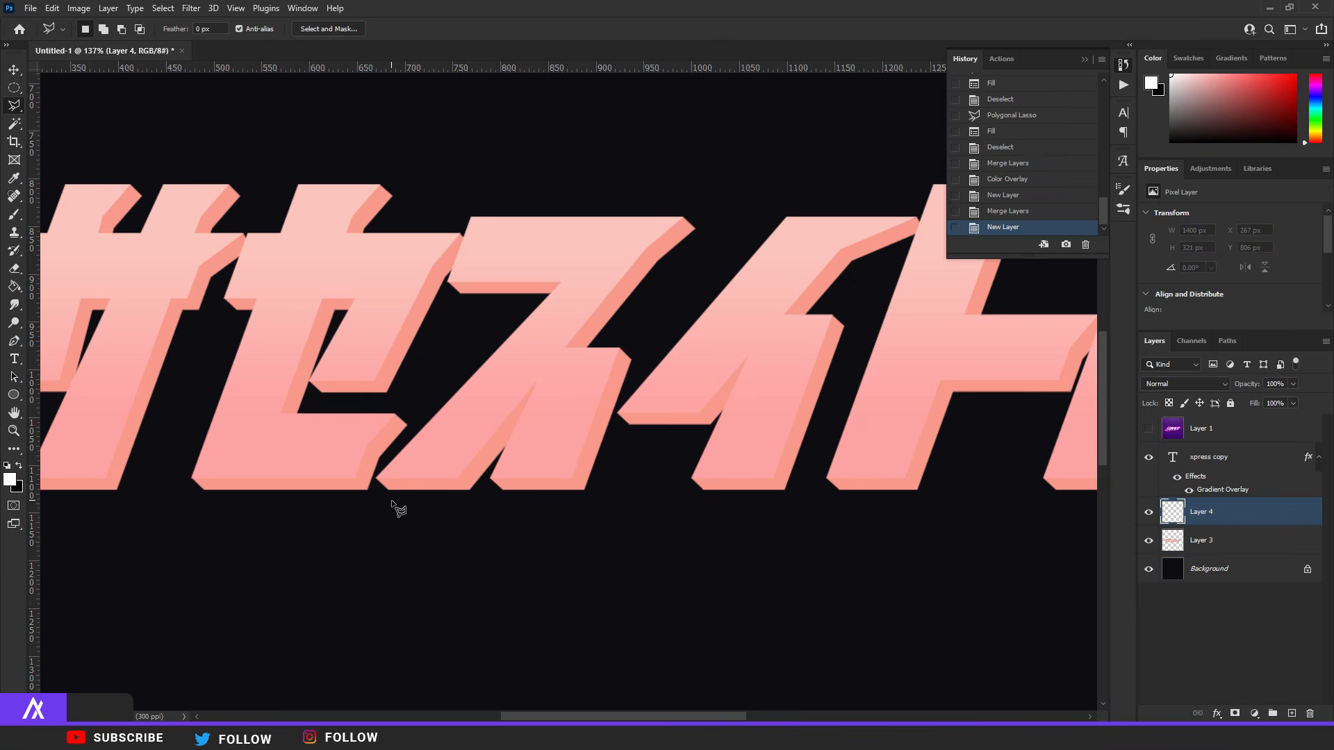
{"action": "scroll", "coordinate": [392, 502], "scroll_direction": "down", "scroll_amount": 3}
{"action": "left_click", "coordinate": [1150, 430]}
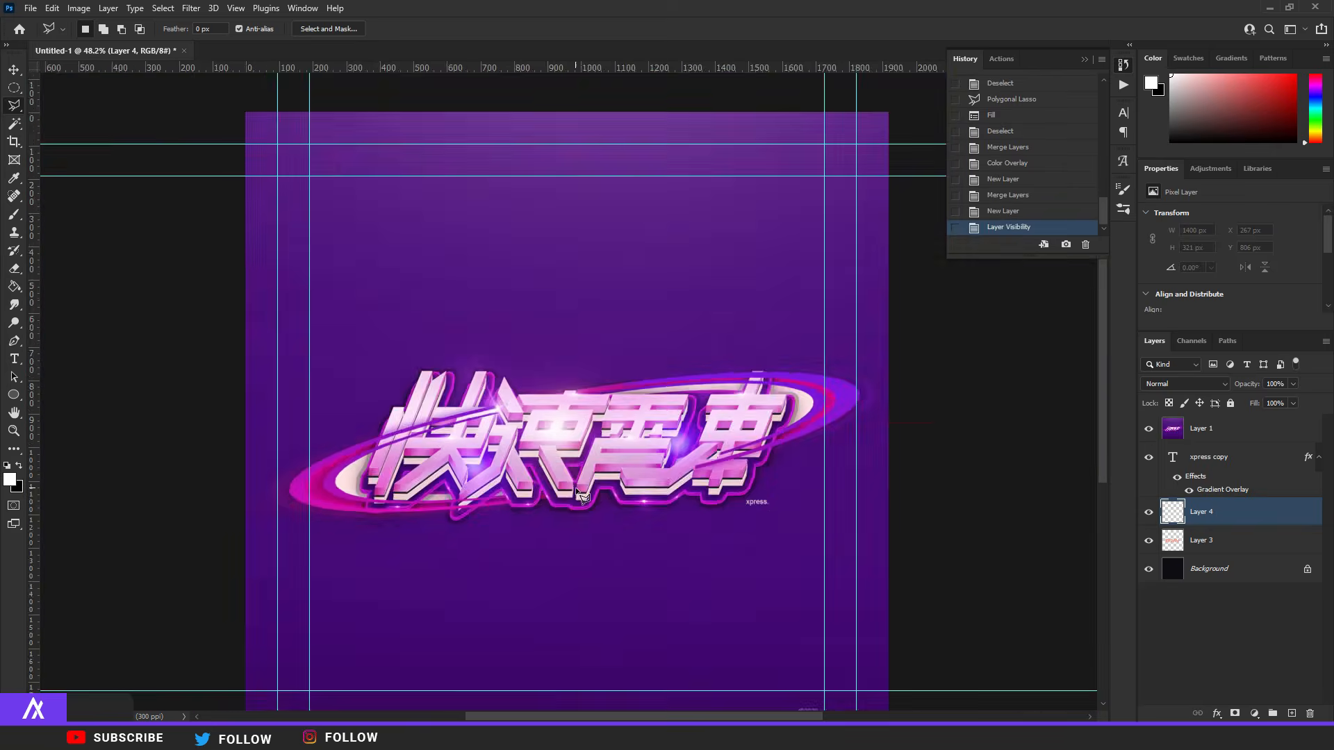
Step: Examine how the extruded edges are shaded on the reference lettering
{"action": "scroll", "coordinate": [380, 523], "scroll_direction": "up", "scroll_amount": 3}
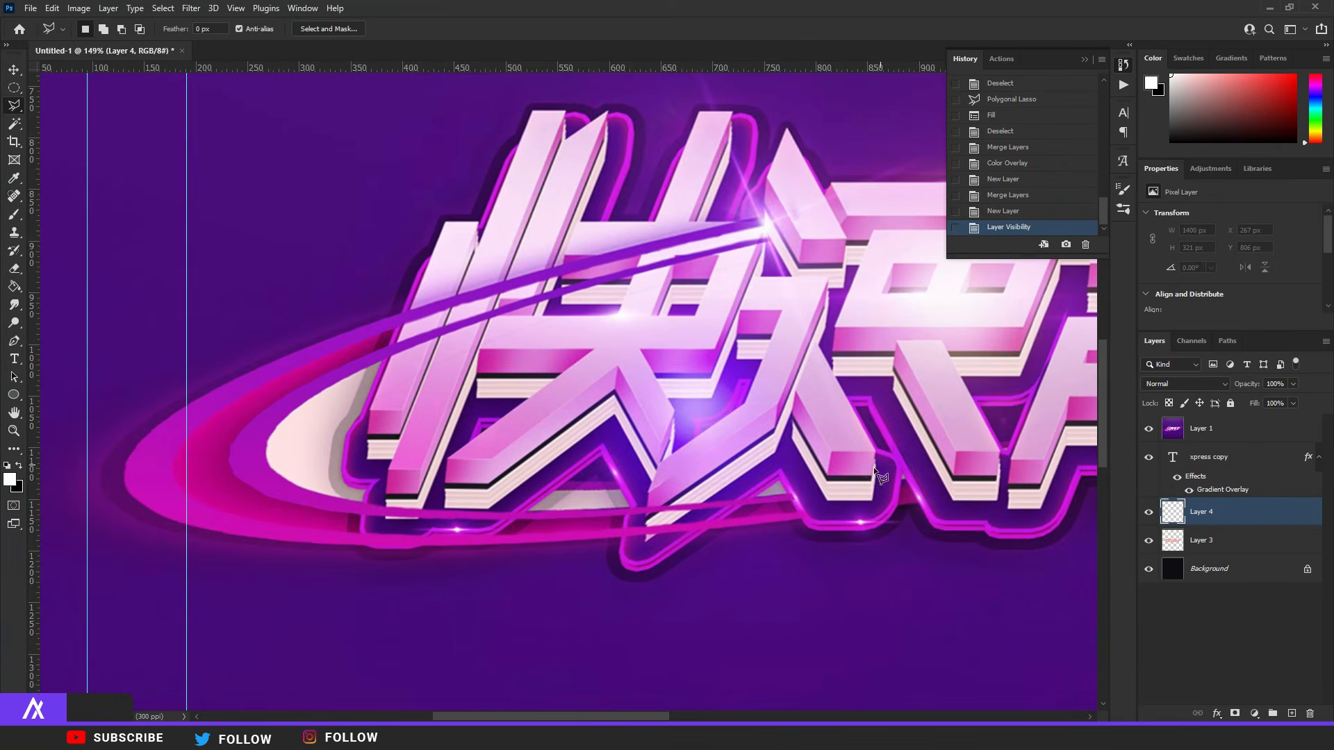
{"action": "scroll", "coordinate": [877, 475], "scroll_direction": "down", "scroll_amount": 4}
{"action": "scroll", "coordinate": [658, 414], "scroll_direction": "up", "scroll_amount": 3}
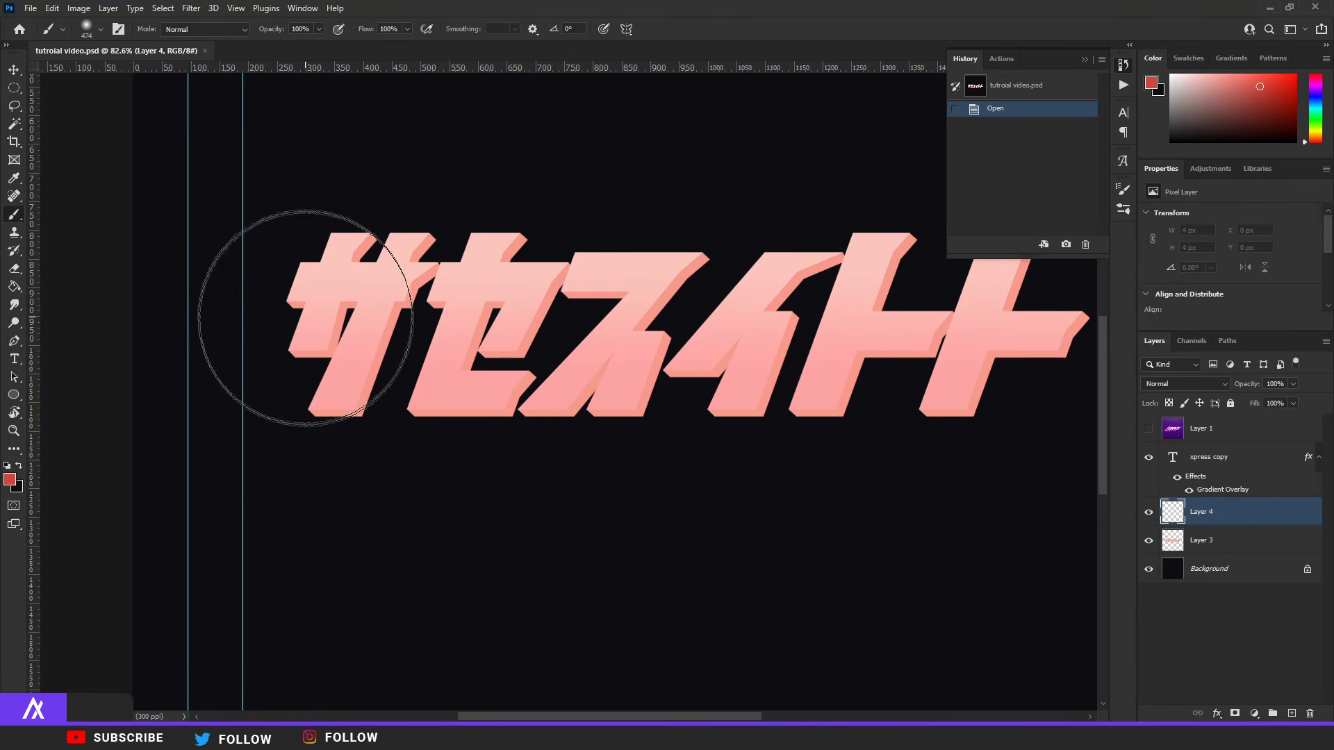
Step: Shade the underside of the first character's short left leg in red with a soft brush inside a Polygonal Lasso selection, then deselect
{"action": "scroll", "coordinate": [219, 345], "scroll_direction": "up", "scroll_amount": 2}
{"action": "scroll", "coordinate": [219, 346], "scroll_direction": "up", "scroll_amount": 2}
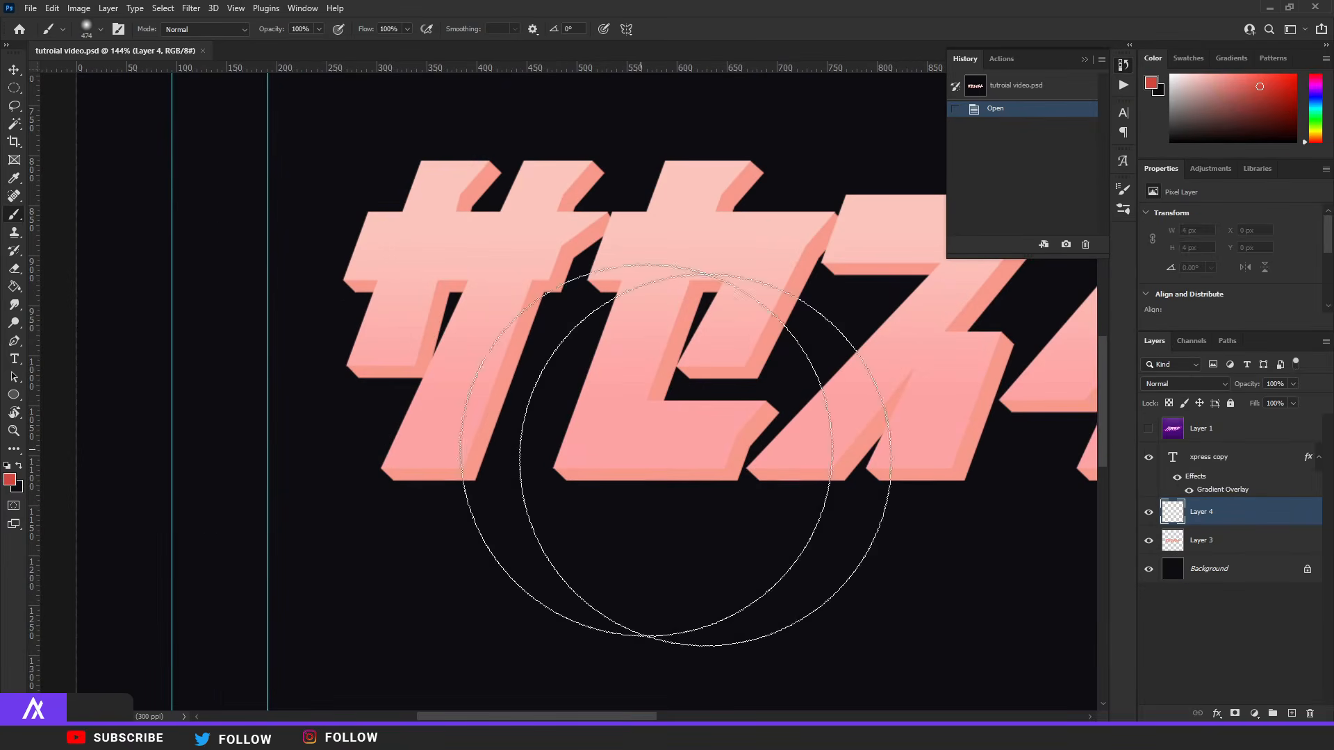
{"action": "left_click", "coordinate": [14, 107]}
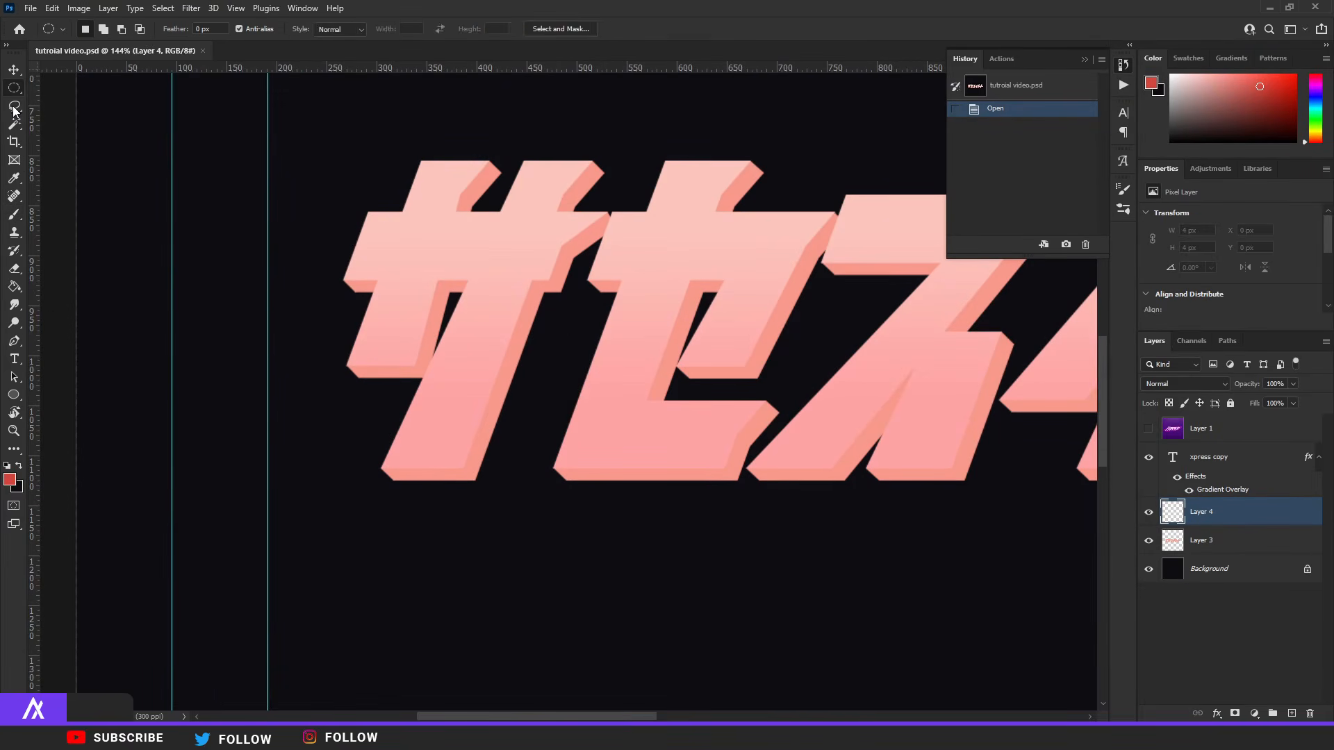
{"action": "left_click", "coordinate": [84, 119]}
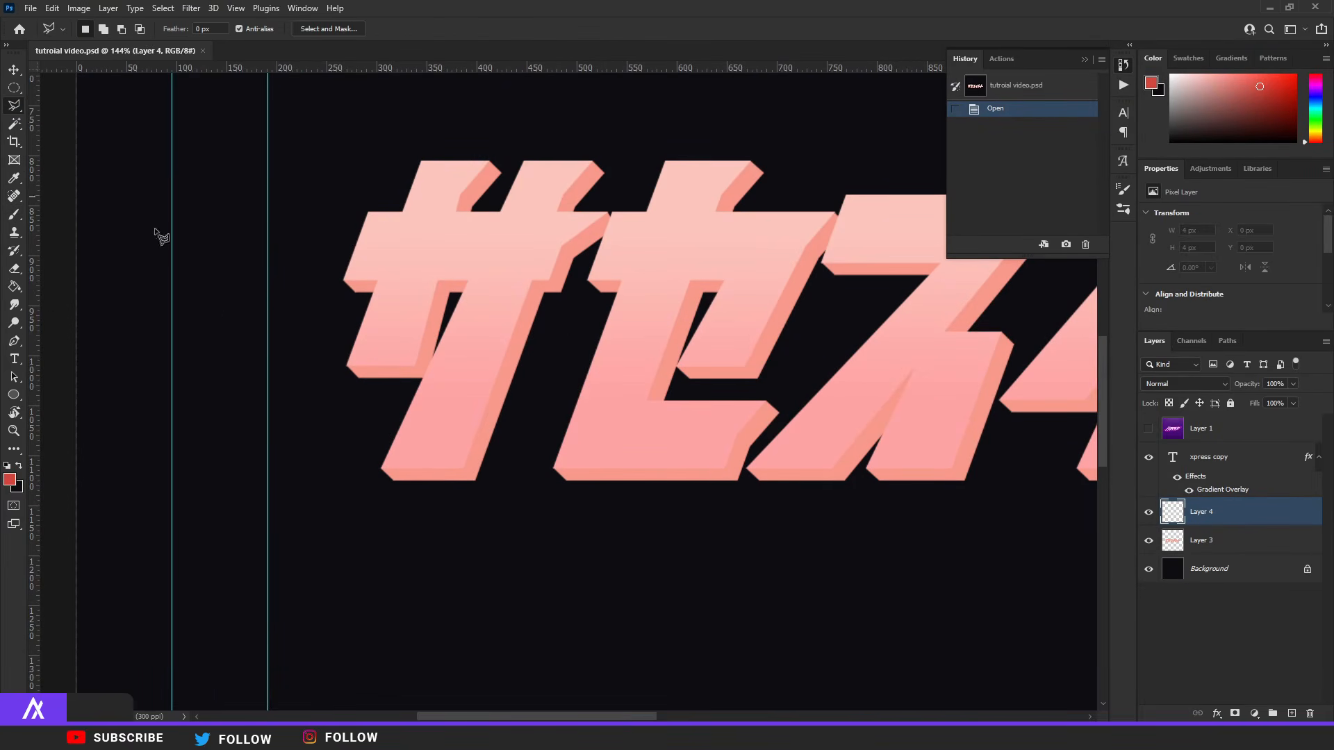
{"action": "scroll", "coordinate": [296, 391], "scroll_direction": "up", "scroll_amount": 2}
{"action": "left_click", "coordinate": [526, 338]}
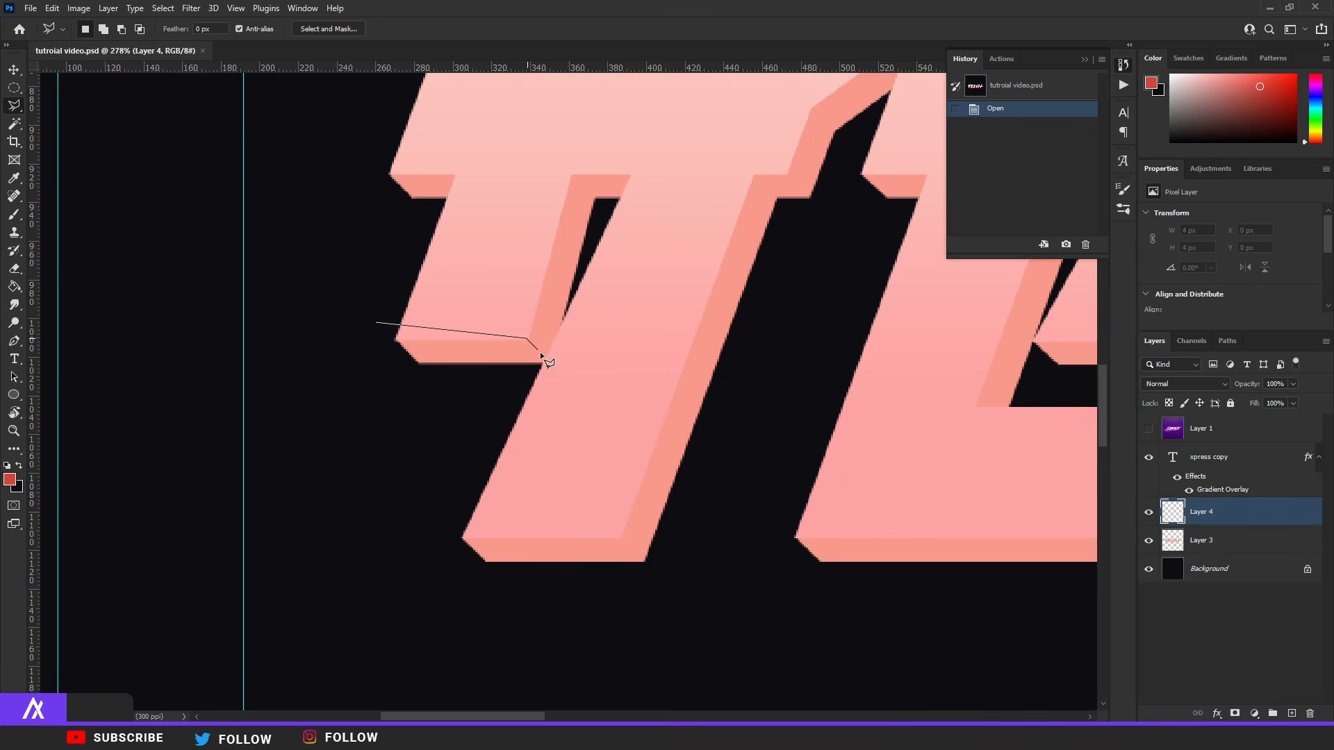
{"action": "left_click", "coordinate": [554, 375]}
{"action": "left_click", "coordinate": [413, 411]}
{"action": "left_click", "coordinate": [341, 369]}
{"action": "left_click", "coordinate": [378, 323]}
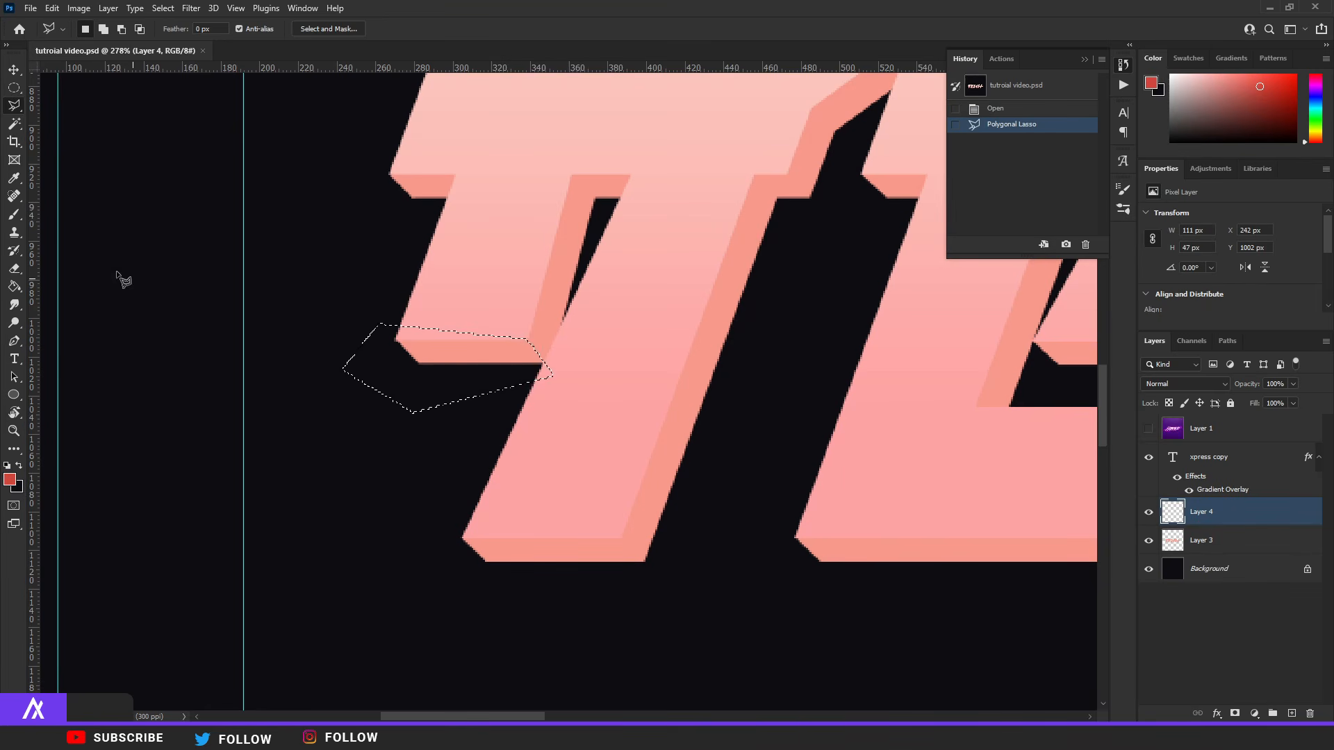
{"action": "key", "text": "b"}
{"action": "left_click_drag", "start_coordinate": [569, 352], "coordinate": [245, 379]}
{"action": "left_click", "coordinate": [323, 381]}
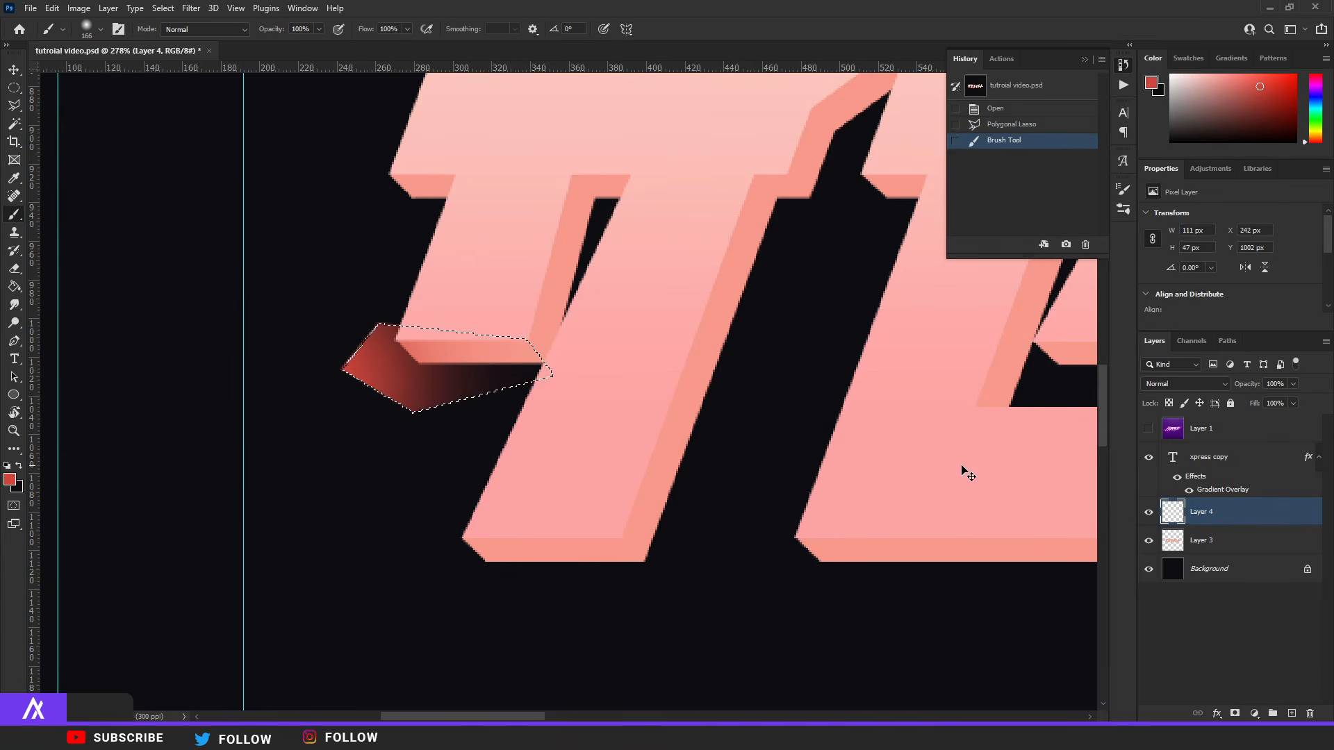
{"action": "key", "text": "ctrl+d"}
Step: Clip the shading on Layer 4 to the extrusion on Layer 3
{"action": "scroll", "coordinate": [260, 323], "scroll_direction": "down", "scroll_amount": 5}
{"action": "scroll", "coordinate": [250, 351], "scroll_direction": "up", "scroll_amount": 5}
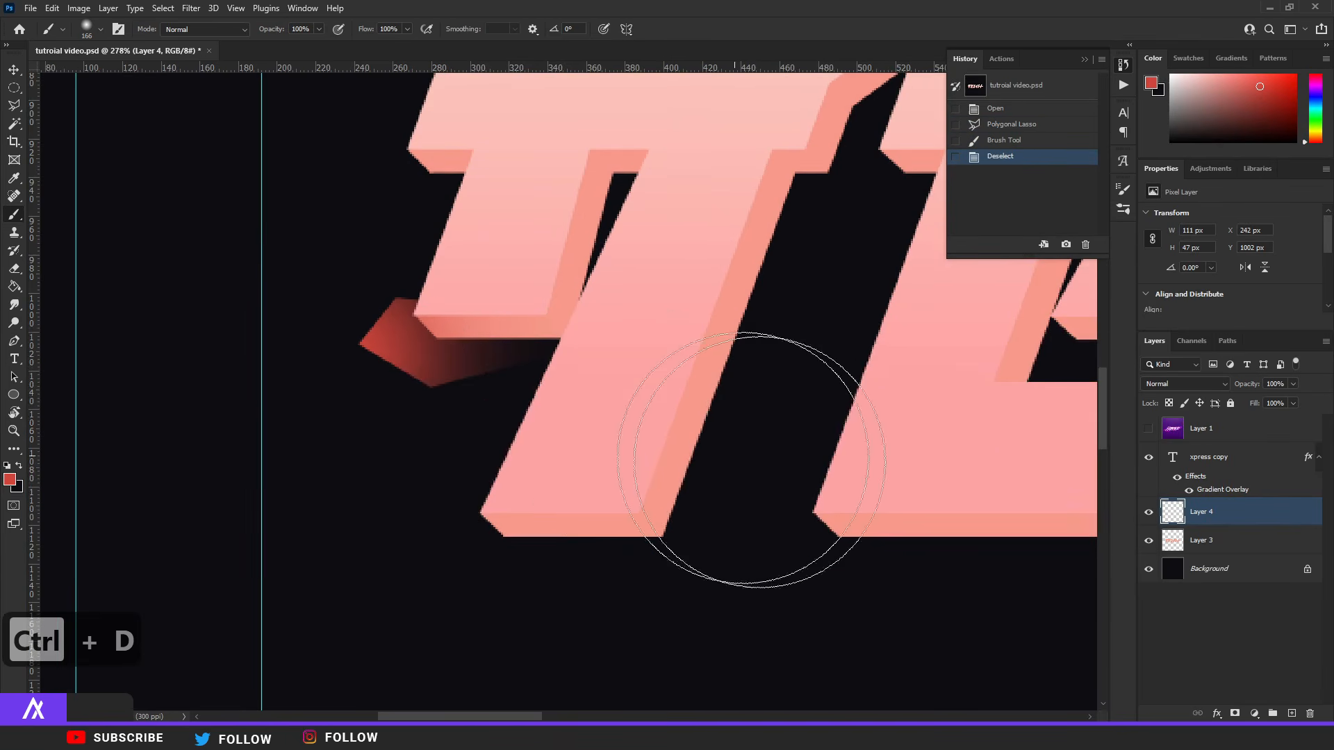
{"action": "left_click", "coordinate": [1176, 525], "text": "alt"}
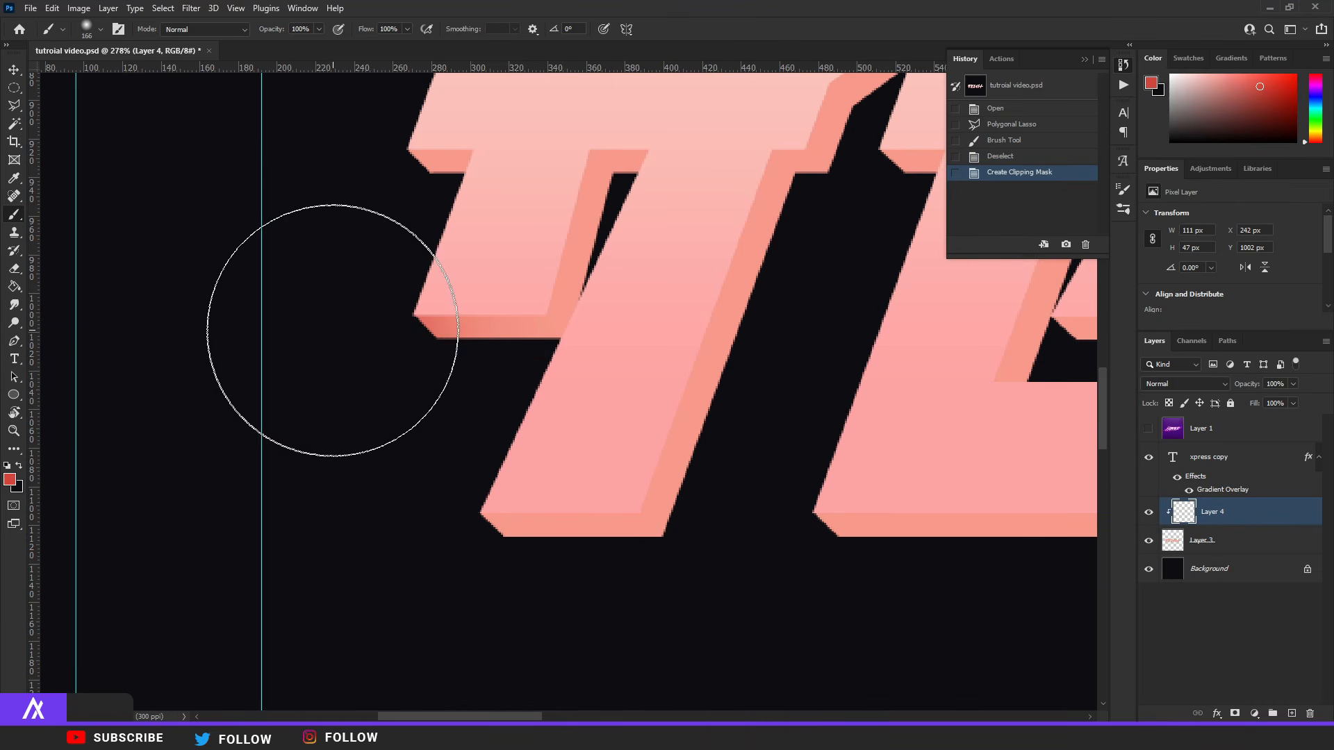
{"action": "left_click", "coordinate": [441, 347]}
{"action": "left_click", "coordinate": [454, 348]}
{"action": "mouse_move", "coordinate": [456, 347]}
{"action": "left_mouse_down"}
{"action": "mouse_move", "coordinate": [691, 238]}
{"action": "mouse_move", "coordinate": [863, 235]}
{"action": "mouse_move", "coordinate": [325, 461]}
{"action": "left_mouse_up"}
{"action": "key", "text": "ctrl+z"}
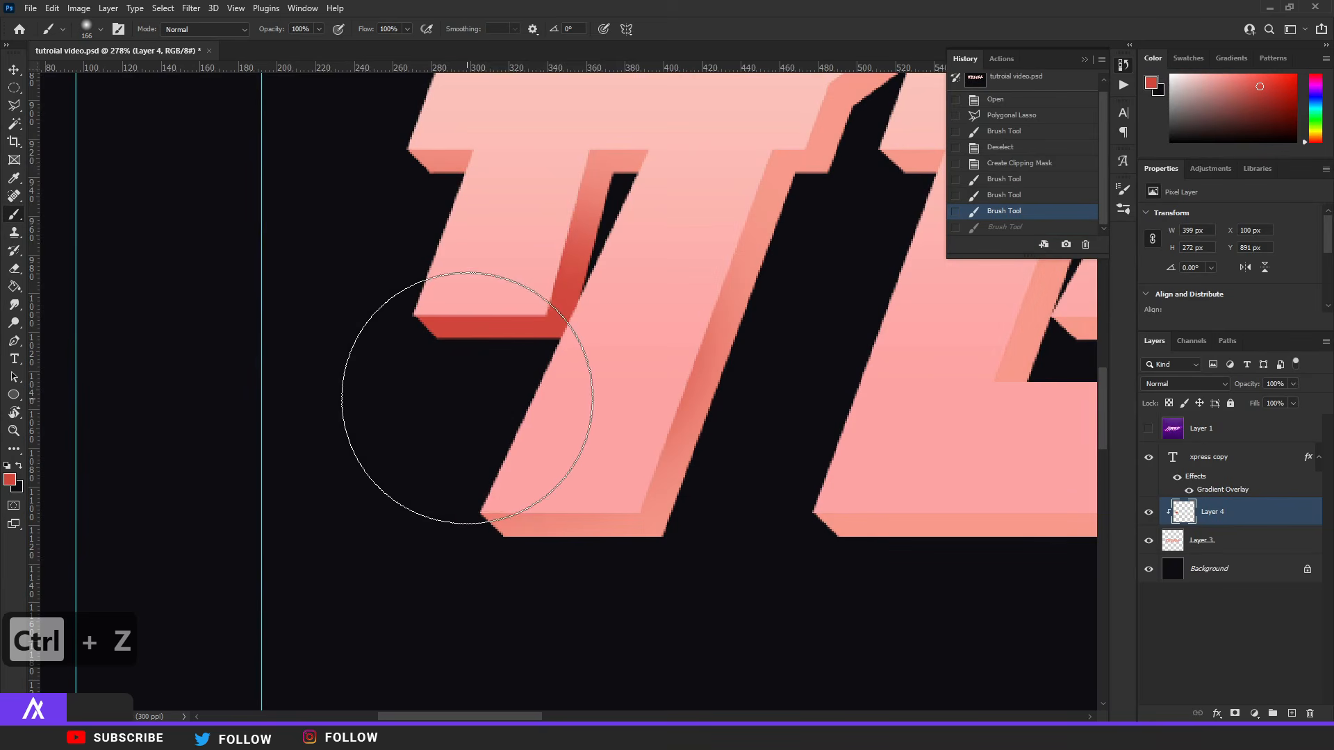
{"action": "key", "text": "ctrl+z"}
{"action": "key", "text": "ctrl+z"}
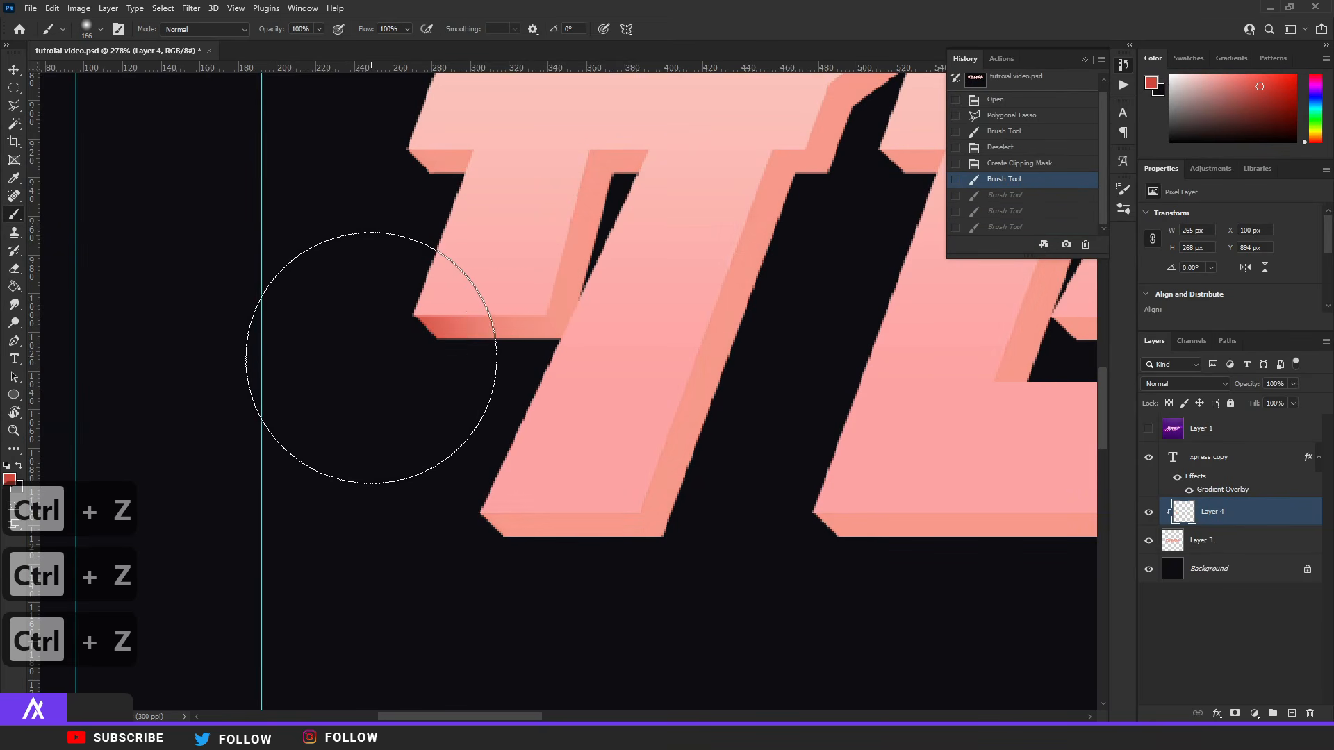
Step: Deepen the red shading at the outer corner of the short leg and check it by toggling Layer 3's visibility
{"action": "left_click", "coordinate": [348, 361]}
{"action": "scroll", "coordinate": [639, 470], "scroll_direction": "down", "scroll_amount": 4}
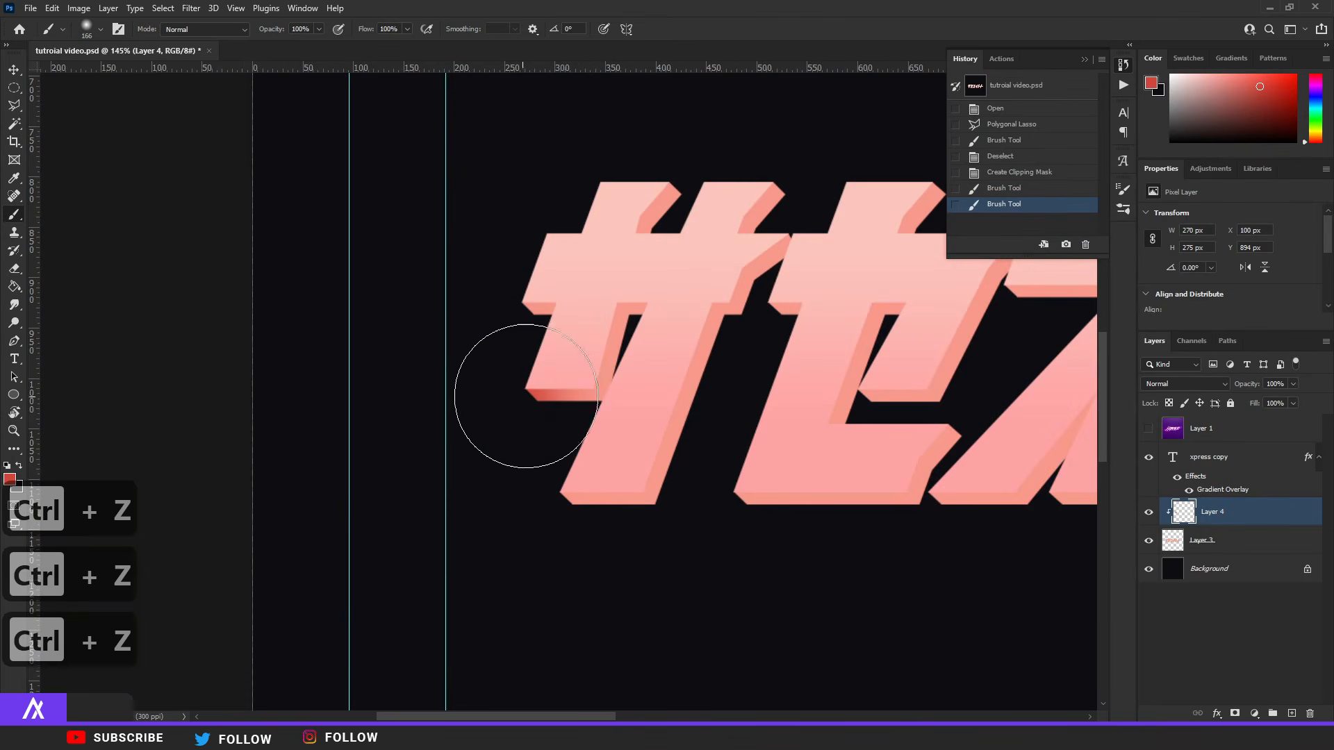
{"action": "scroll", "coordinate": [528, 389], "scroll_direction": "up", "scroll_amount": 3}
{"action": "left_click", "coordinate": [1148, 541]}
{"action": "left_click", "coordinate": [1148, 541]}
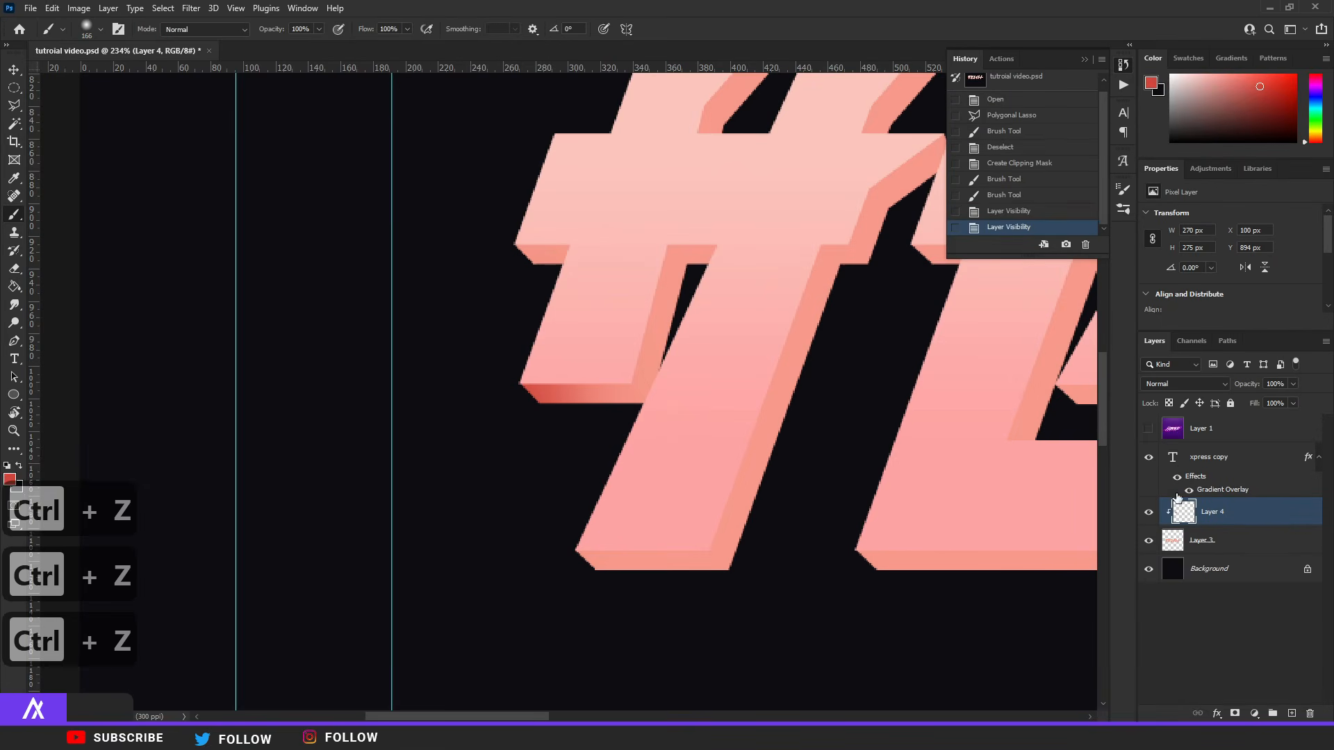
Step: Shade the underside of the first character's long leg in red within a Polygonal Lasso selection and deselect
{"action": "left_click", "coordinate": [14, 104]}
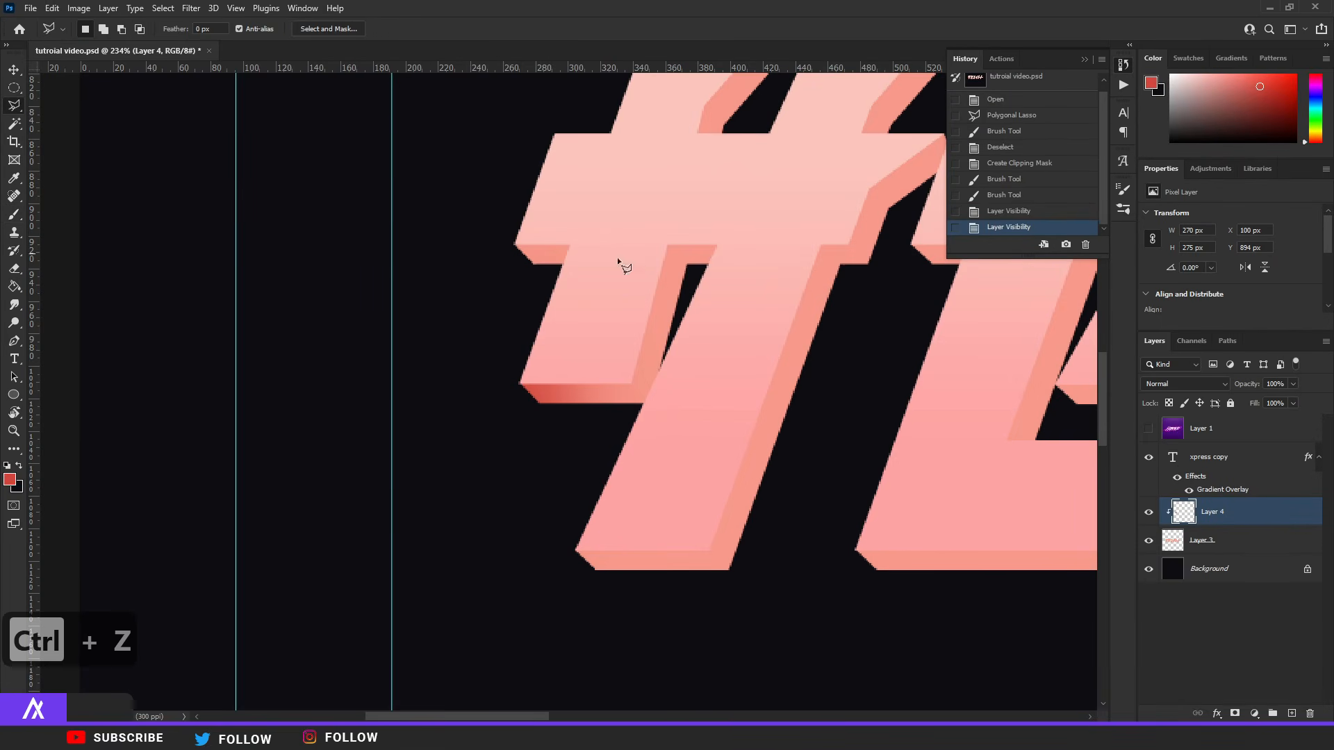
{"action": "scroll", "coordinate": [659, 420], "scroll_direction": "down", "scroll_amount": 2}
{"action": "scroll", "coordinate": [625, 361], "scroll_direction": "up", "scroll_amount": 2}
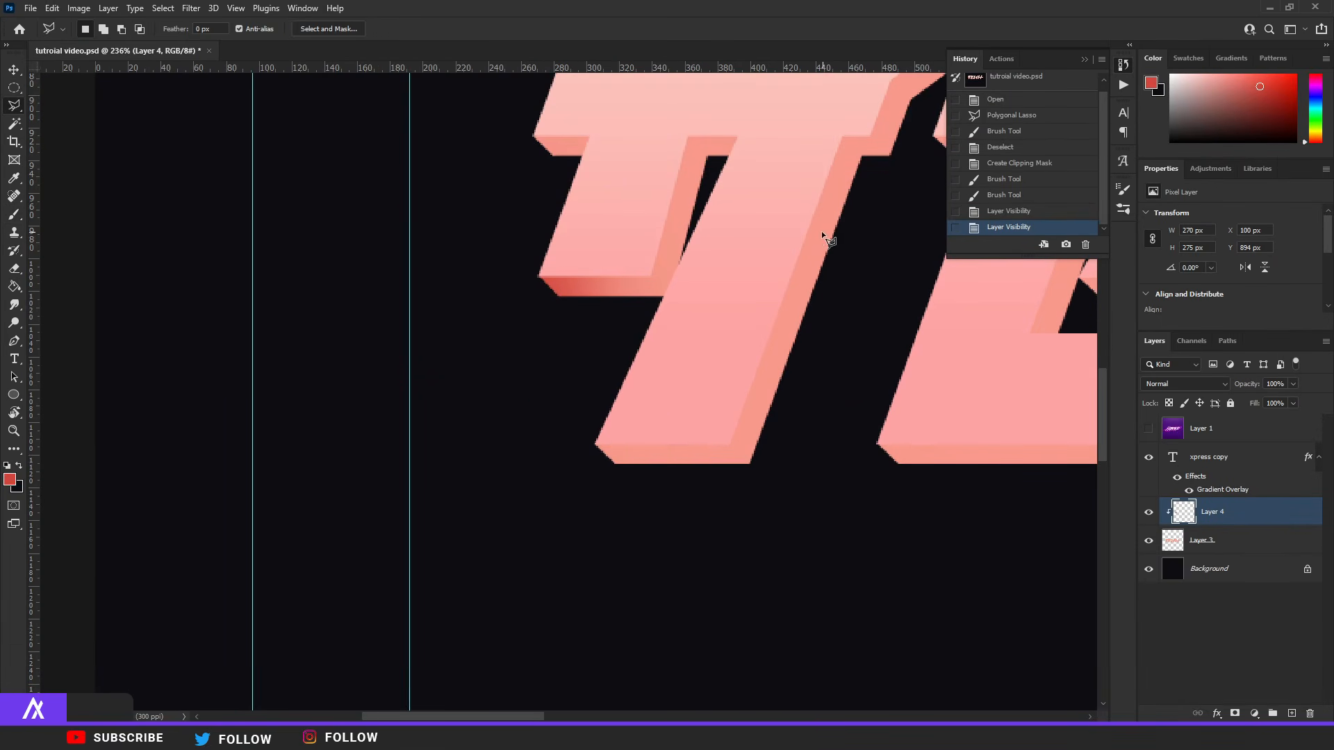
{"action": "left_click", "coordinate": [755, 470]}
{"action": "left_click", "coordinate": [642, 484]}
{"action": "left_click", "coordinate": [577, 438]}
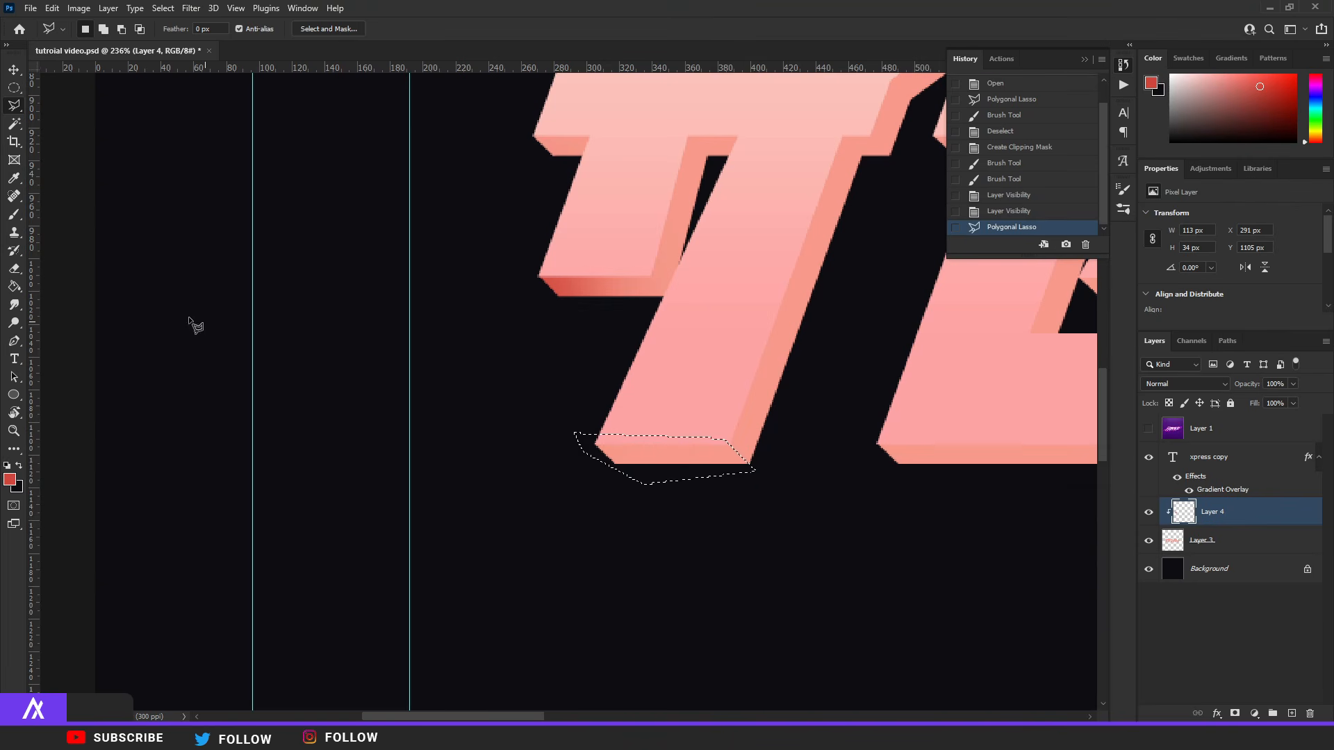
{"action": "left_click", "coordinate": [14, 214]}
{"action": "left_click", "coordinate": [542, 511]}
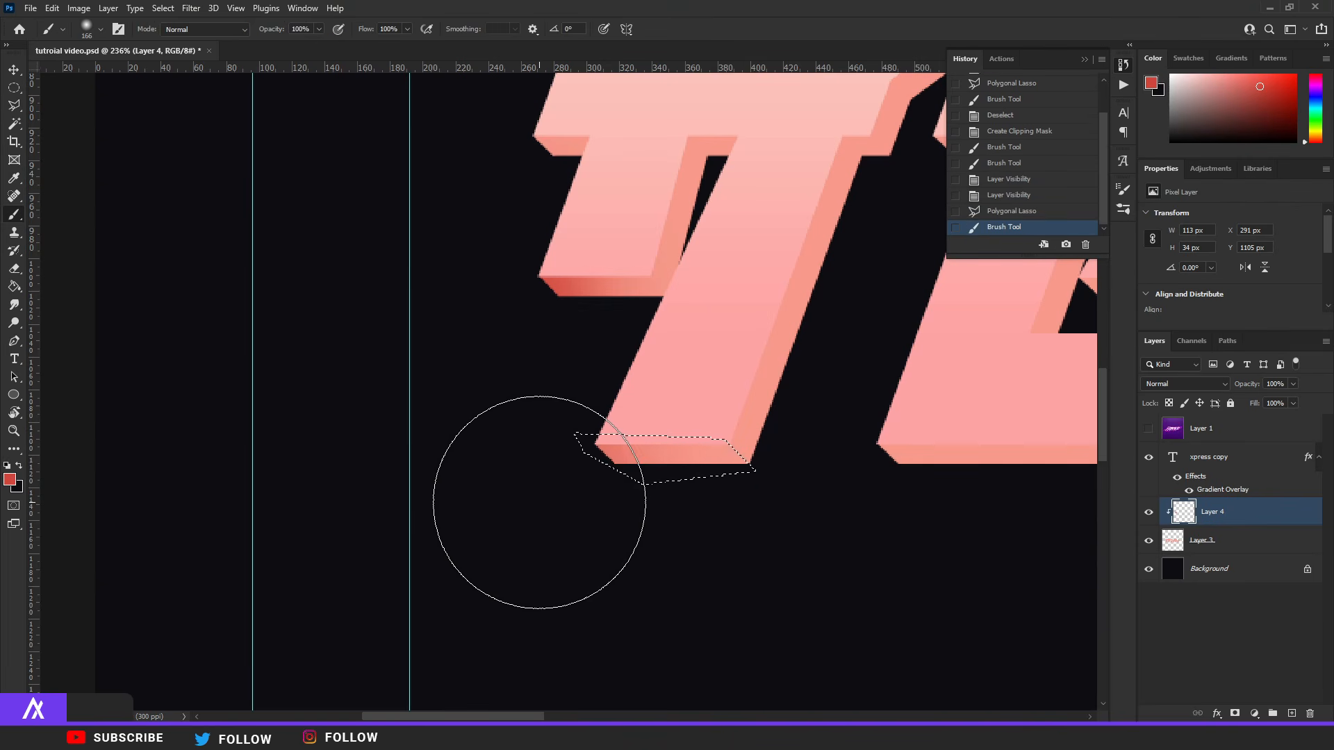
{"action": "left_click", "coordinate": [540, 510]}
{"action": "left_click", "coordinate": [539, 507]}
{"action": "key", "text": "ctrl+d"}
Step: Shade the remaining extrusion edges across all the characters in red, isolating each edge with the Polygonal Lasso
{"action": "scroll", "coordinate": [736, 507], "scroll_direction": "down", "scroll_amount": 3}
{"action": "scroll", "coordinate": [837, 548], "scroll_direction": "up", "scroll_amount": 4}
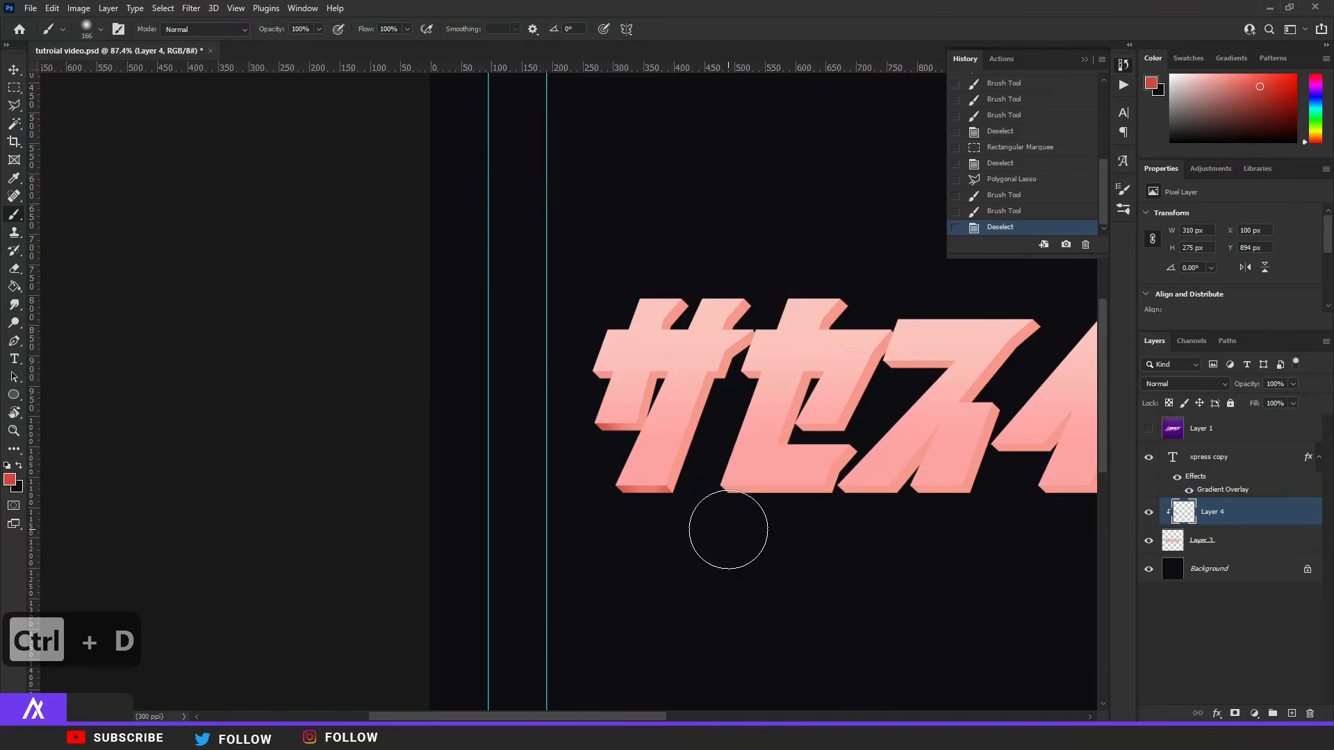
{"action": "scroll", "coordinate": [649, 477], "scroll_direction": "up", "scroll_amount": 3}
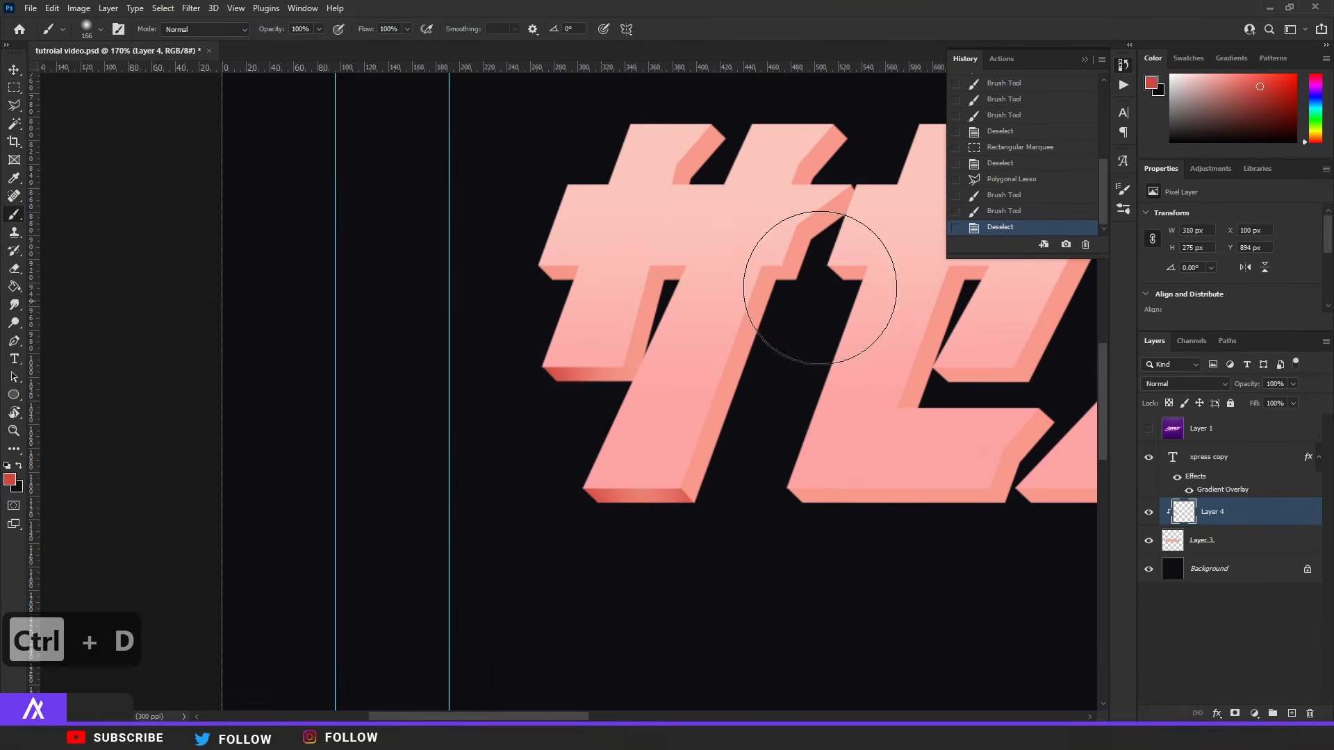
{"action": "left_click", "coordinate": [15, 105]}
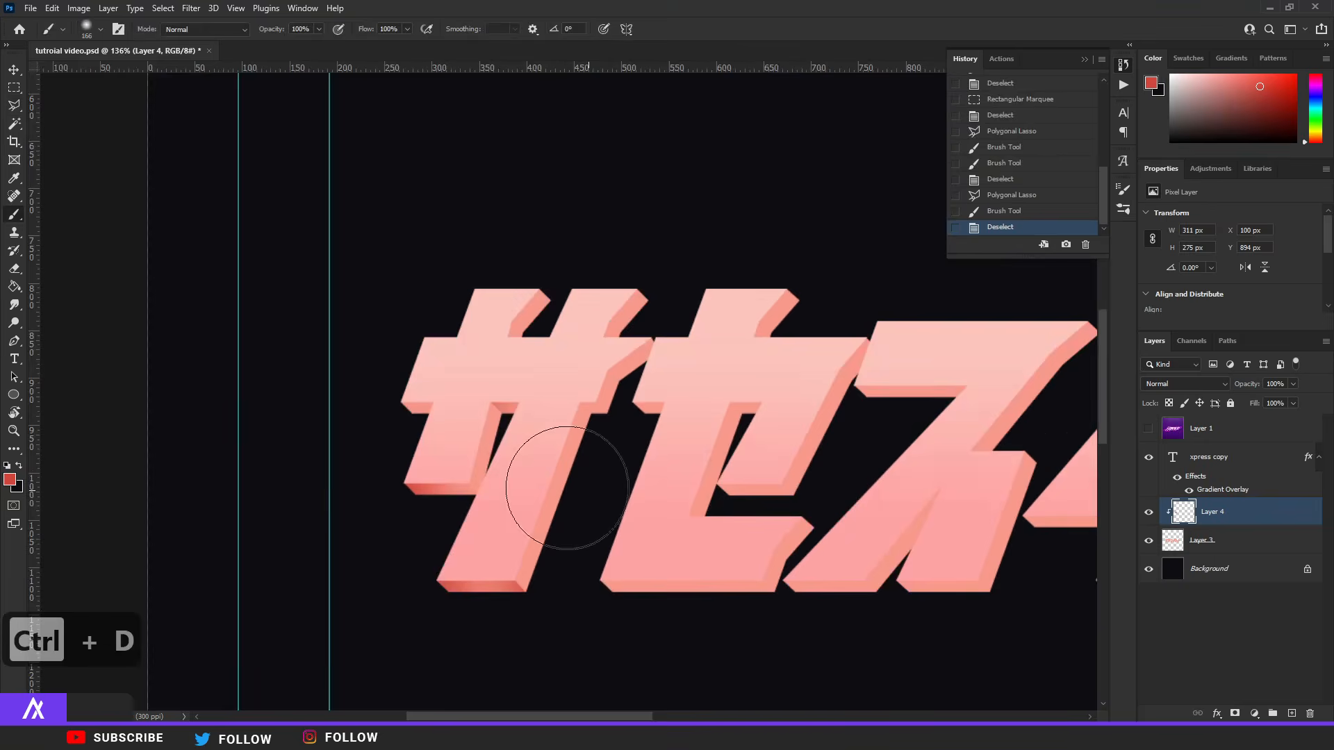
{"action": "scroll", "coordinate": [431, 483], "scroll_direction": "down", "scroll_amount": 2}
{"action": "scroll", "coordinate": [543, 502], "scroll_direction": "up", "scroll_amount": 3}
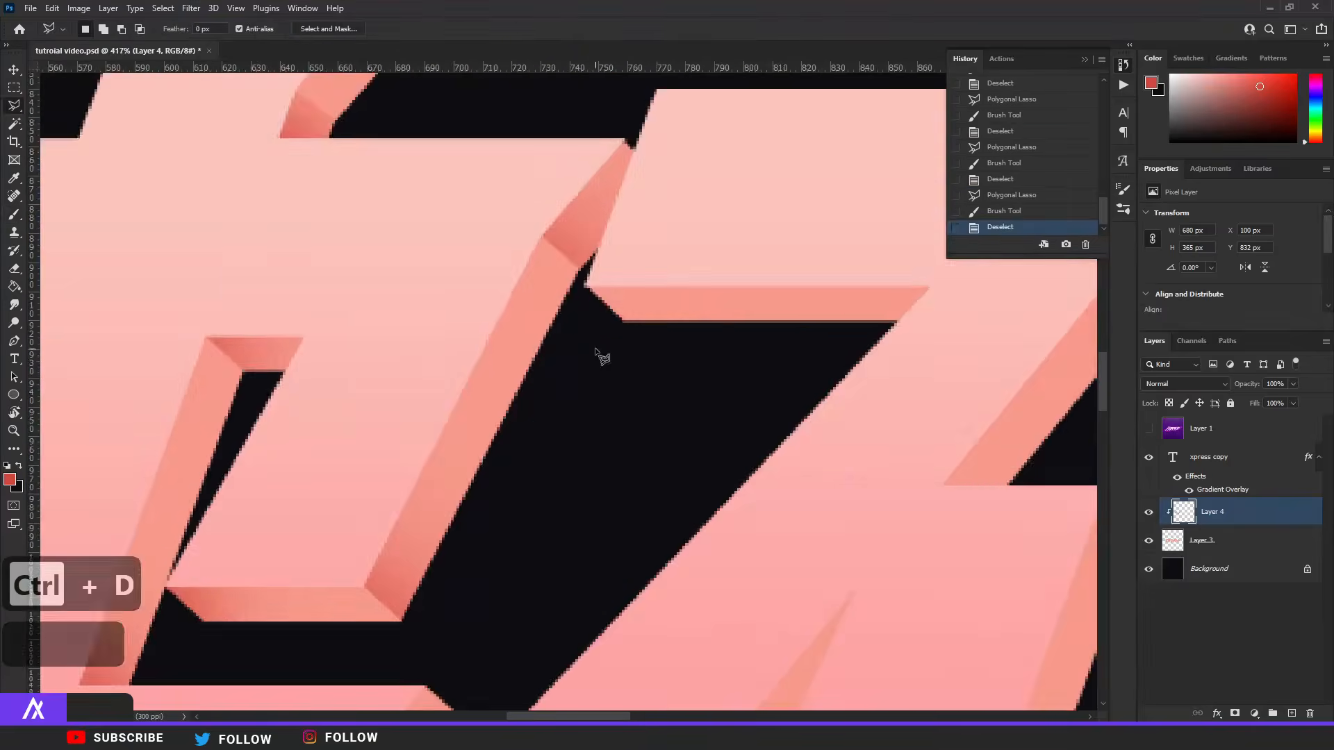
{"action": "left_click", "coordinate": [580, 432]}
{"action": "left_click", "coordinate": [558, 450]}
{"action": "left_click", "coordinate": [562, 476]}
{"action": "left_click", "coordinate": [656, 509]}
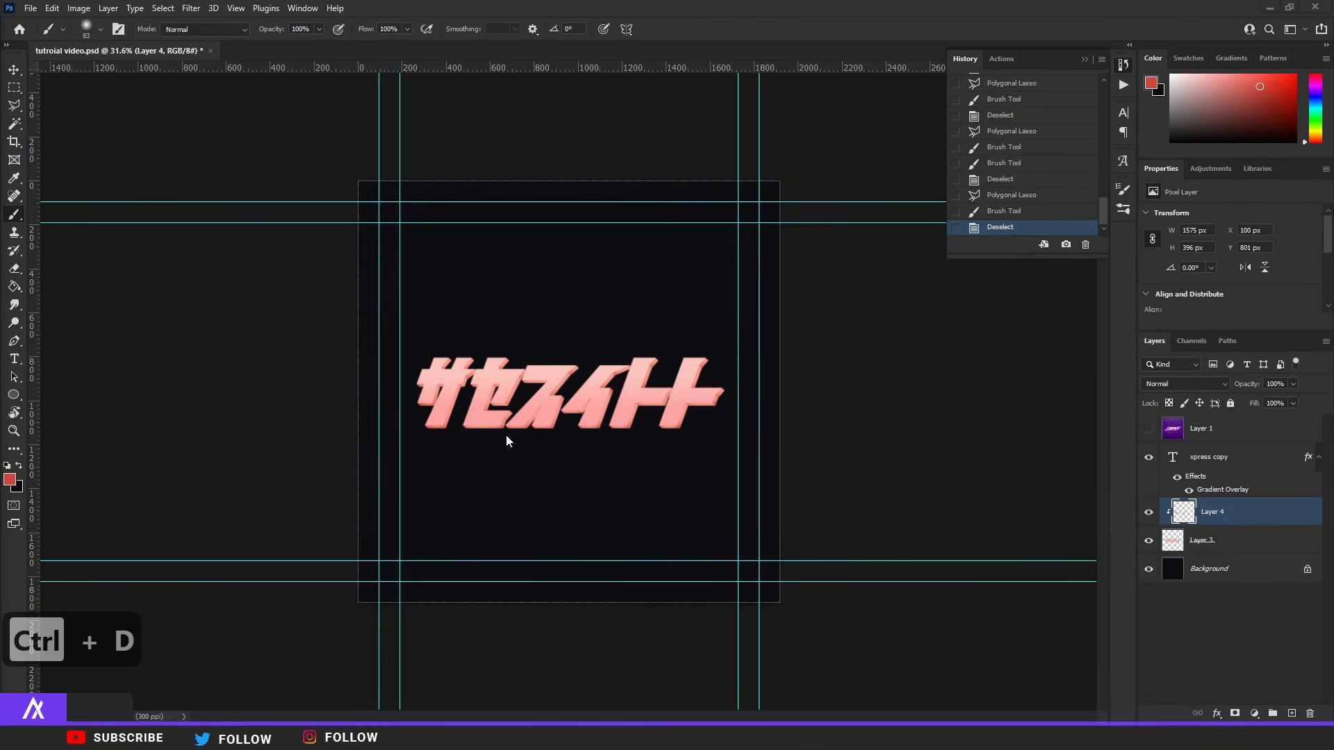
Step: Reduce the opacity of the Layer 4 shading to 74%
{"action": "scroll", "coordinate": [612, 428], "scroll_direction": "up", "scroll_amount": 8}
{"action": "scroll", "coordinate": [994, 376], "scroll_direction": "down", "scroll_amount": 2}
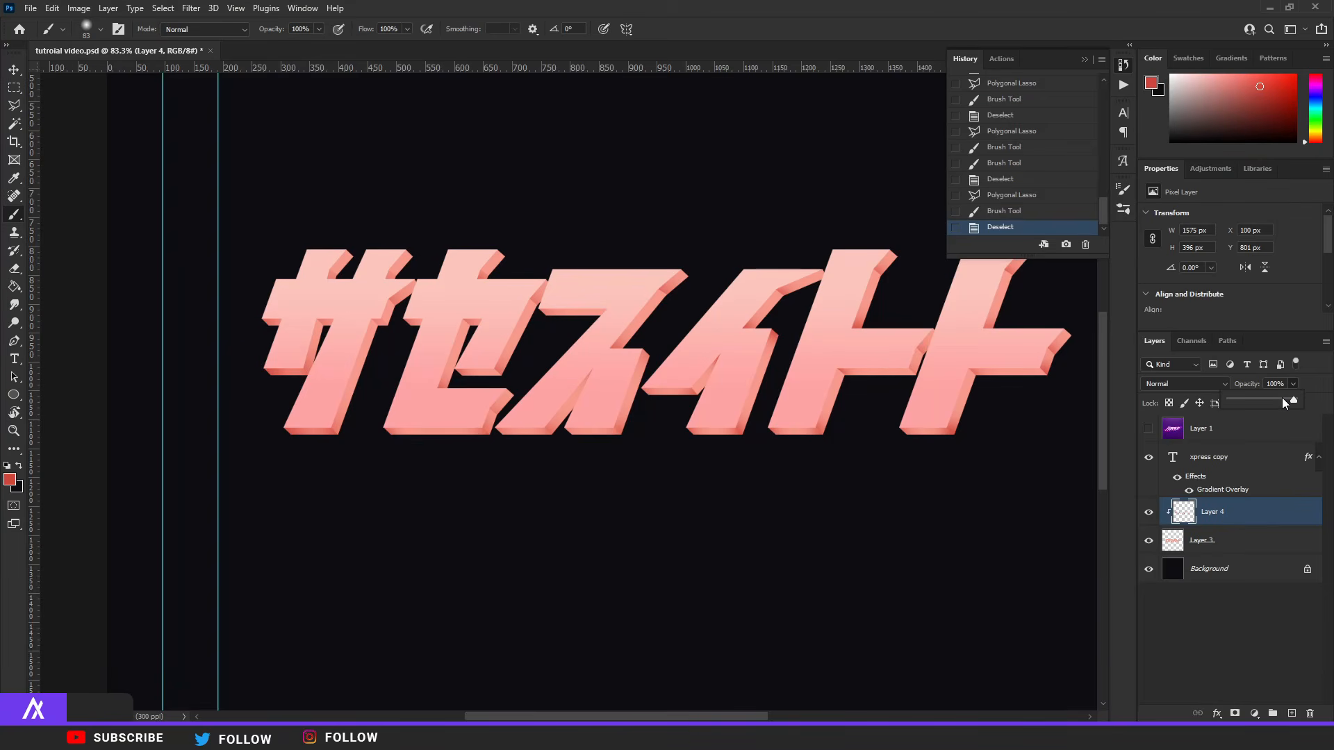
{"action": "left_click_drag", "start_coordinate": [1283, 399], "coordinate": [1277, 398]}
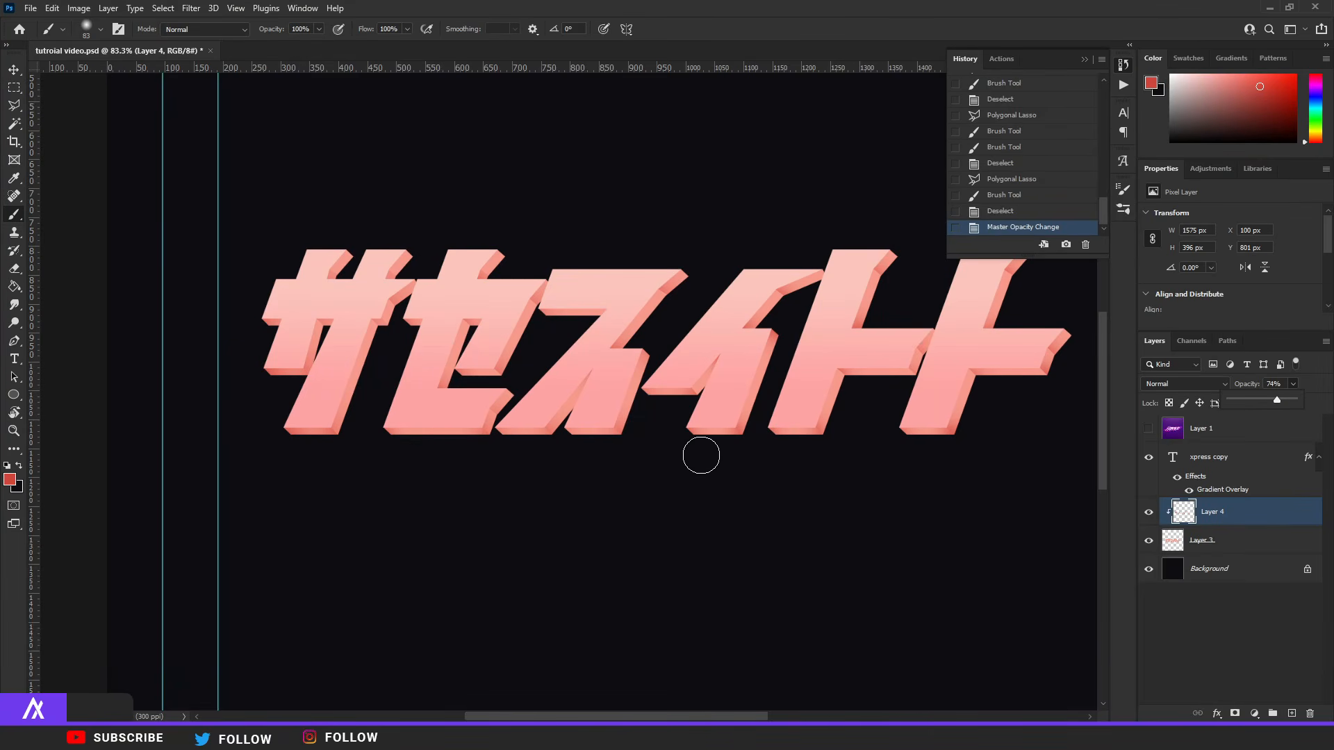
{"action": "scroll", "coordinate": [706, 452], "scroll_direction": "down", "scroll_amount": 2}
{"action": "scroll", "coordinate": [498, 289], "scroll_direction": "up", "scroll_amount": 2}
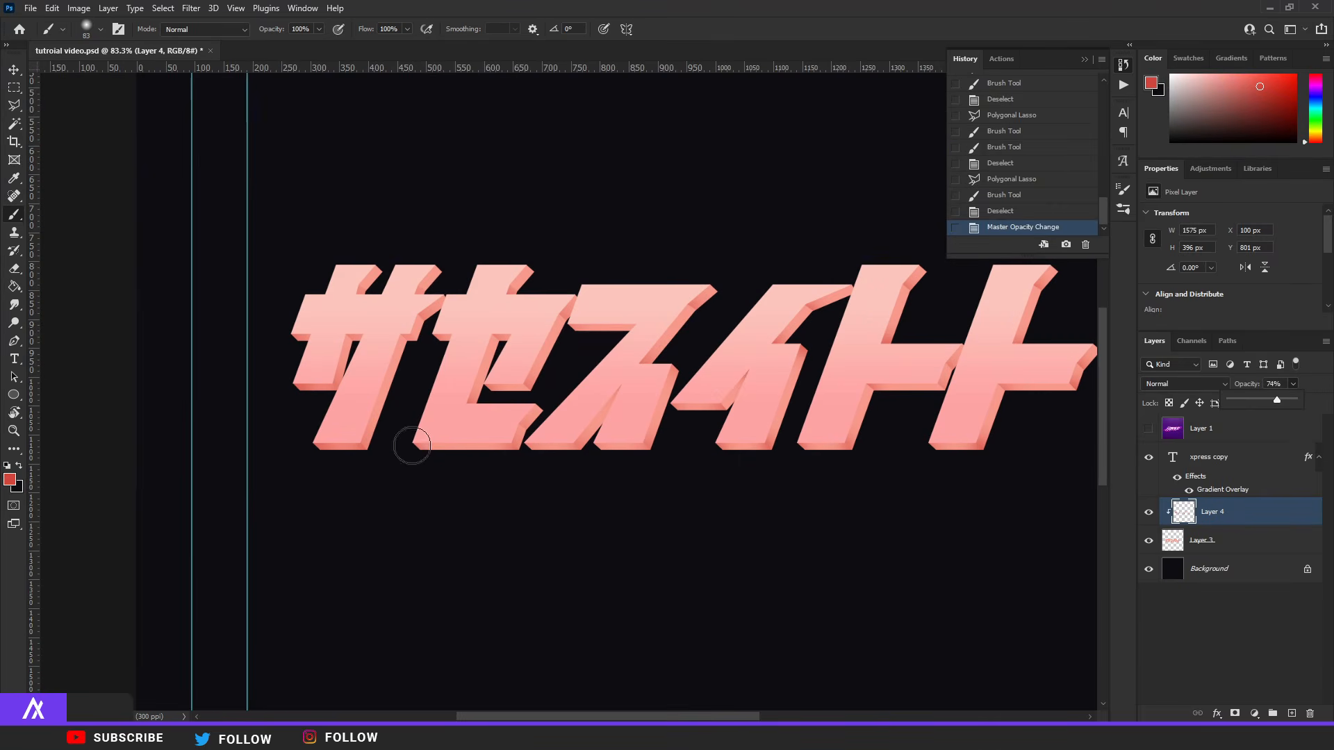
{"action": "key", "text": "Return"}
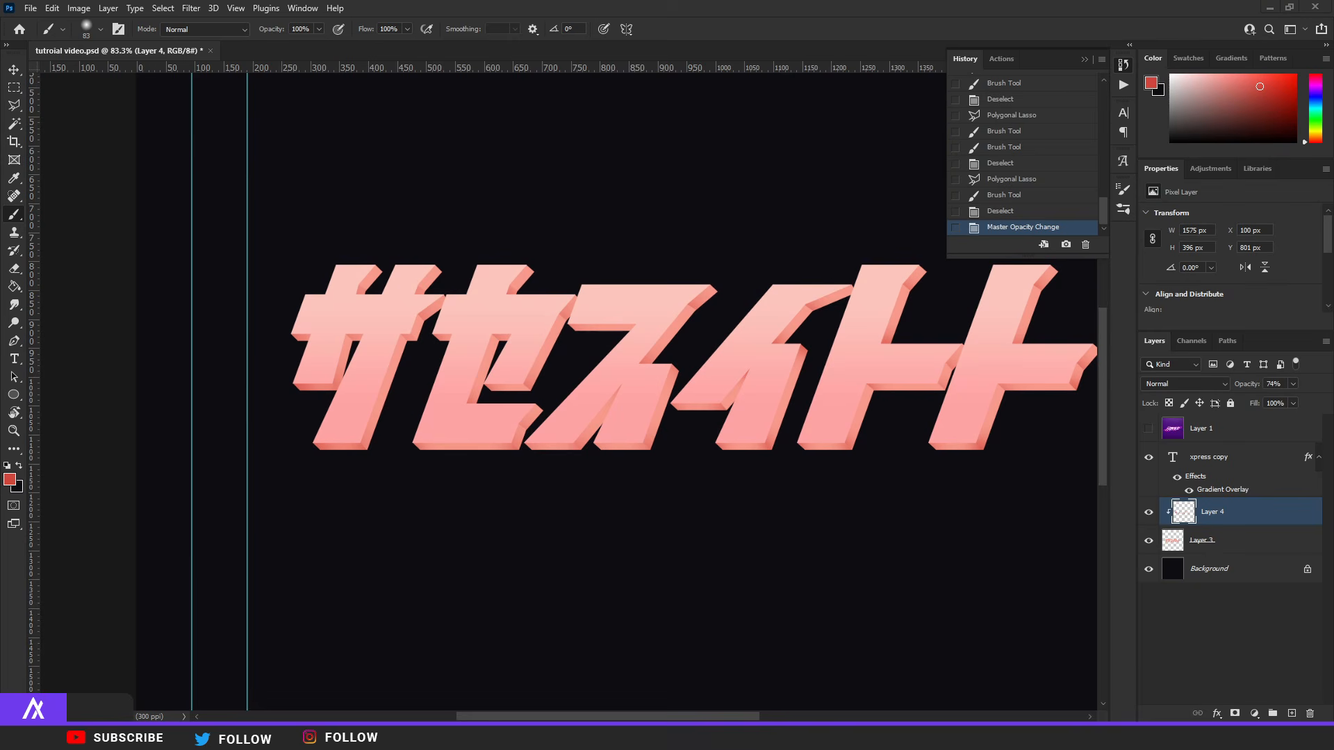
Step: Duplicate the xpress copy text layer and replace the duplicate's Gradient Overlay with a black #000000 Color Overlay
{"action": "left_click", "coordinate": [1260, 469]}
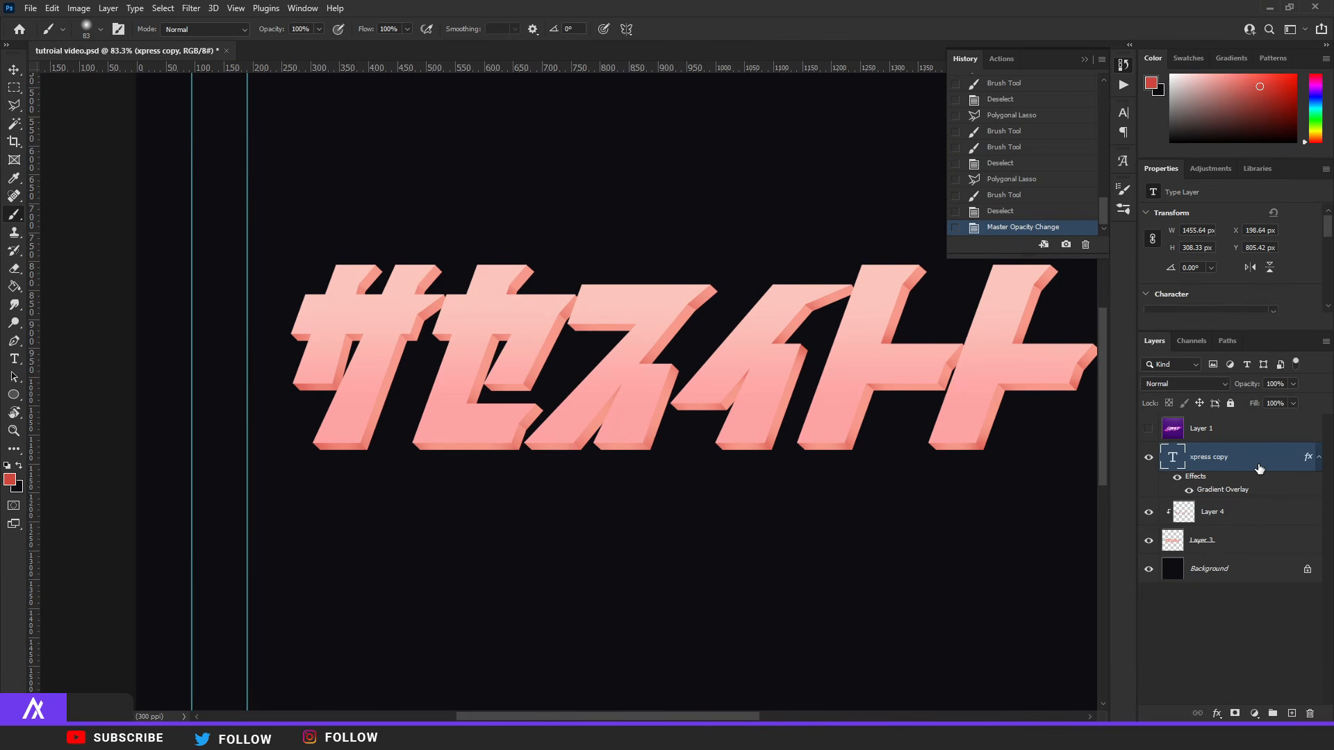
{"action": "key", "text": "ctrl+j"}
{"action": "double_click", "coordinate": [1268, 456]}
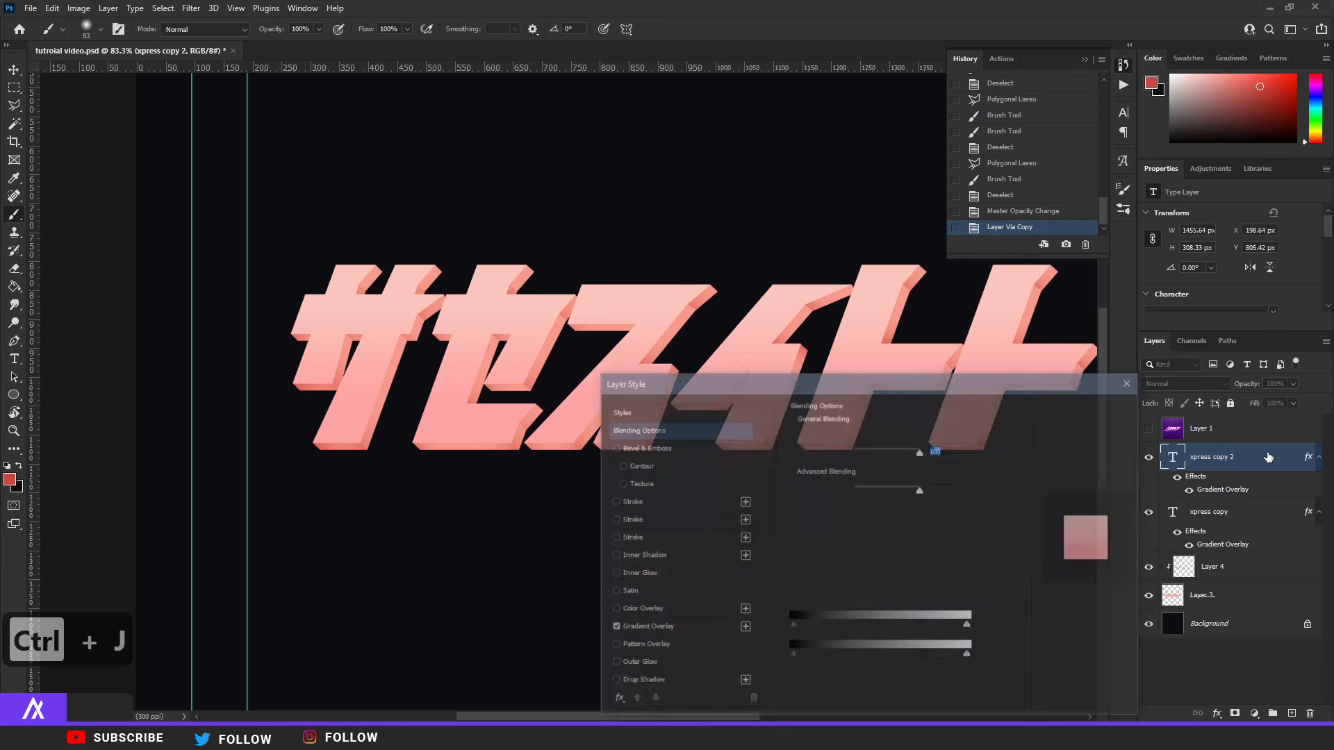
{"action": "left_click", "coordinate": [613, 628]}
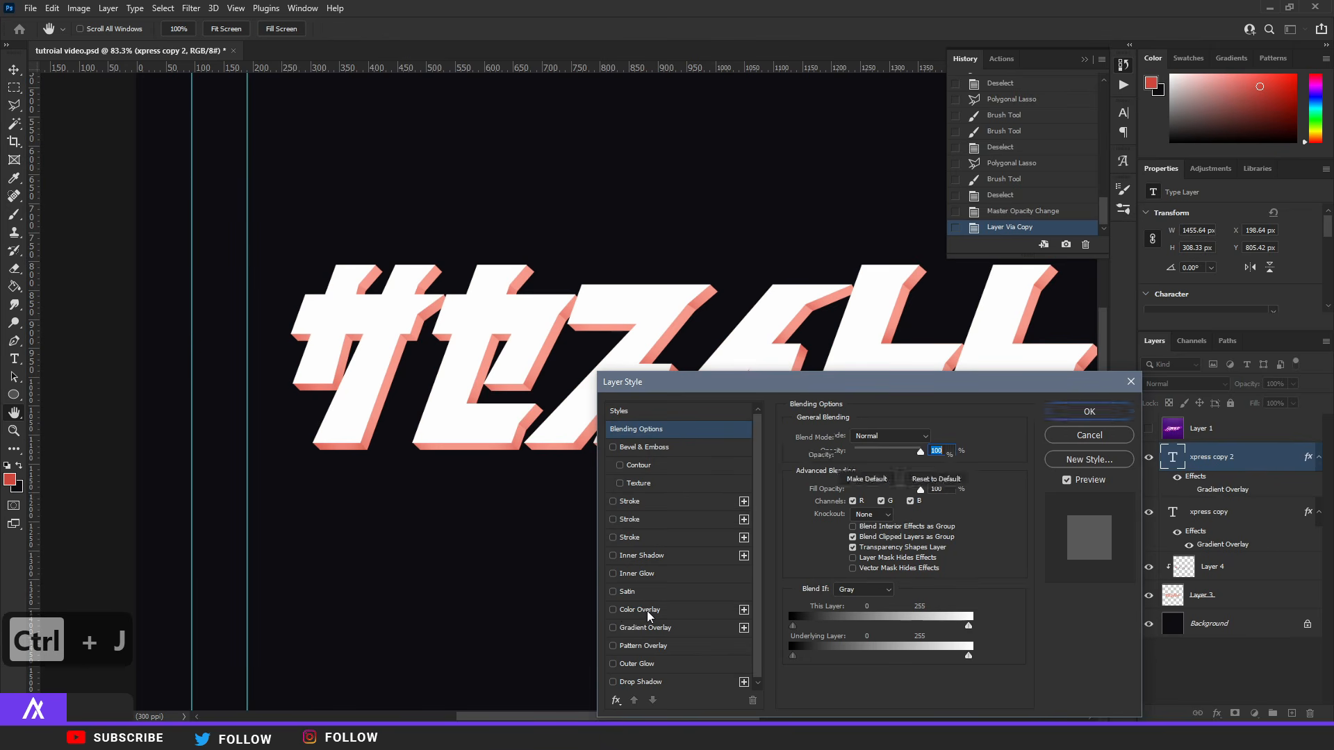
{"action": "left_click", "coordinate": [648, 610]}
{"action": "left_click", "coordinate": [933, 436]}
{"action": "left_click", "coordinate": [296, 644]}
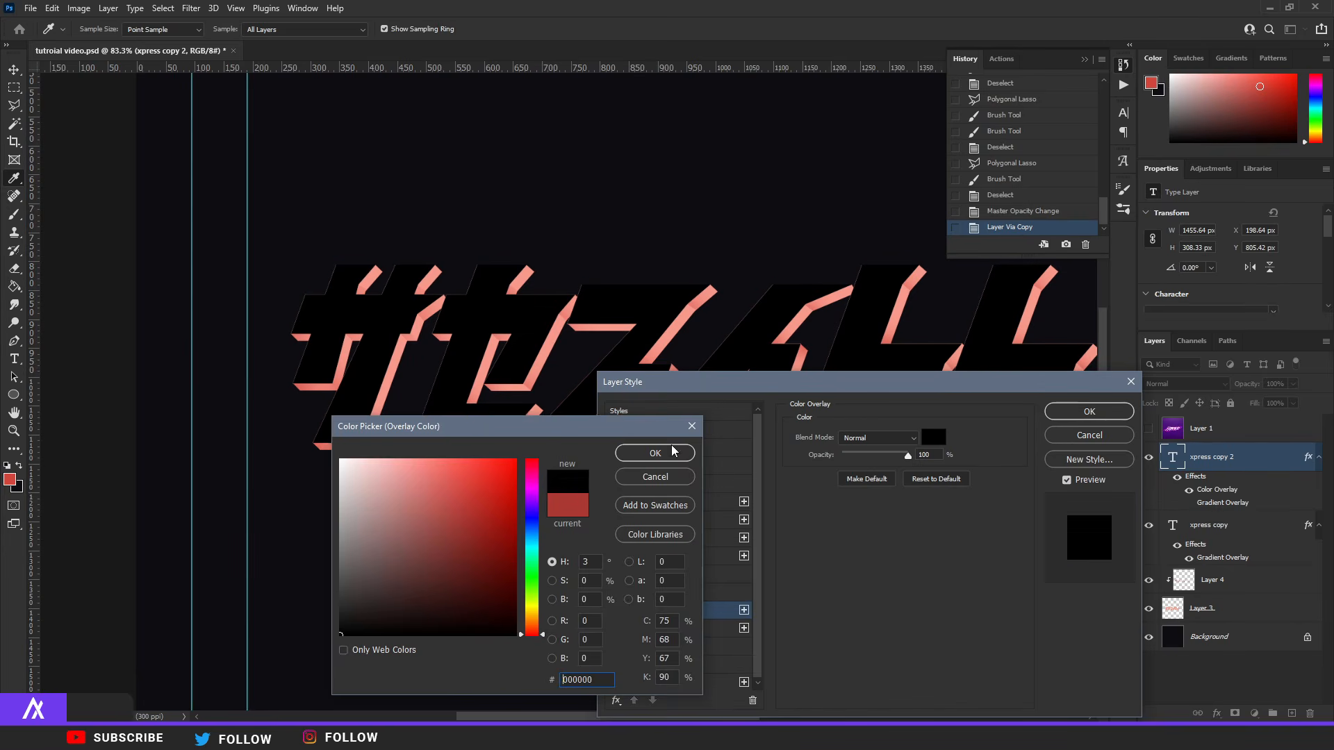
{"action": "left_click", "coordinate": [656, 453]}
{"action": "left_click", "coordinate": [1089, 411]}
Step: Place the black text duplicate beneath the extrusion on Layer 3 and nudge it down 6 px
{"action": "left_click_drag", "start_coordinate": [1237, 469], "coordinate": [1256, 630]}
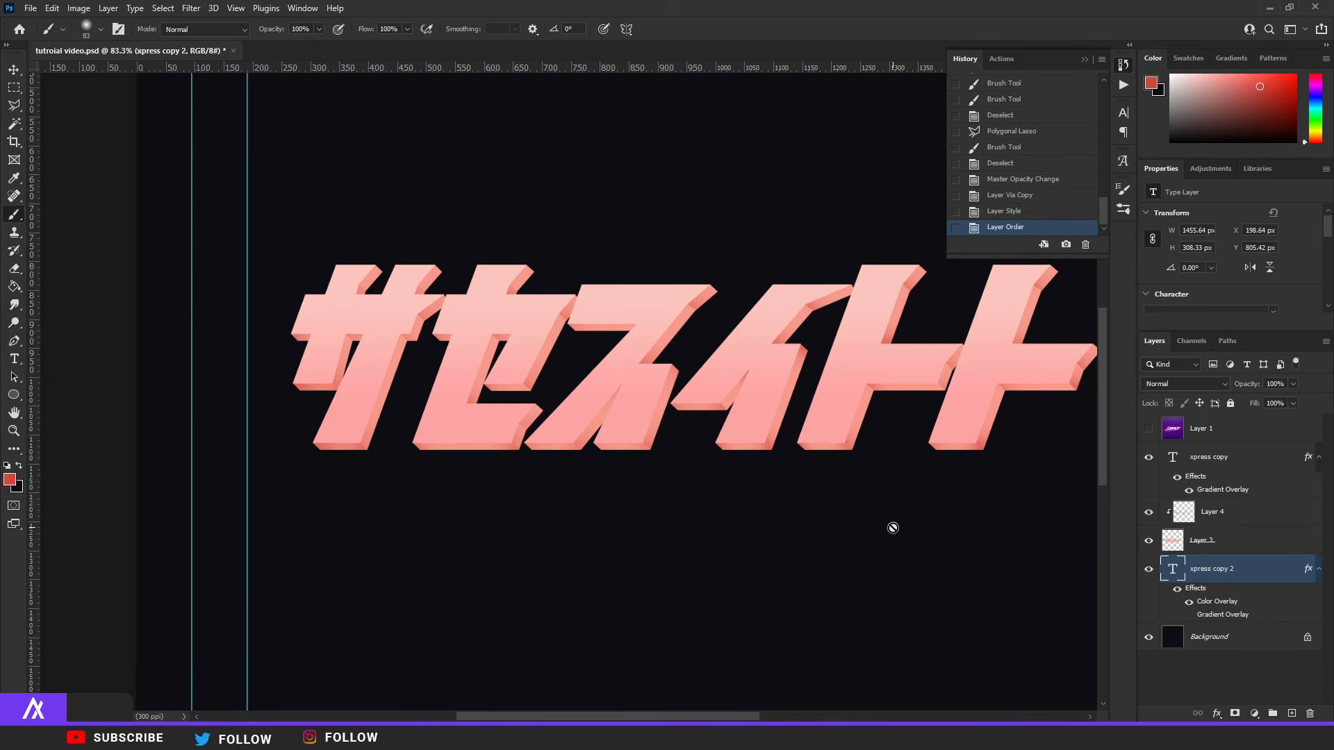
{"action": "left_click", "coordinate": [13, 70]}
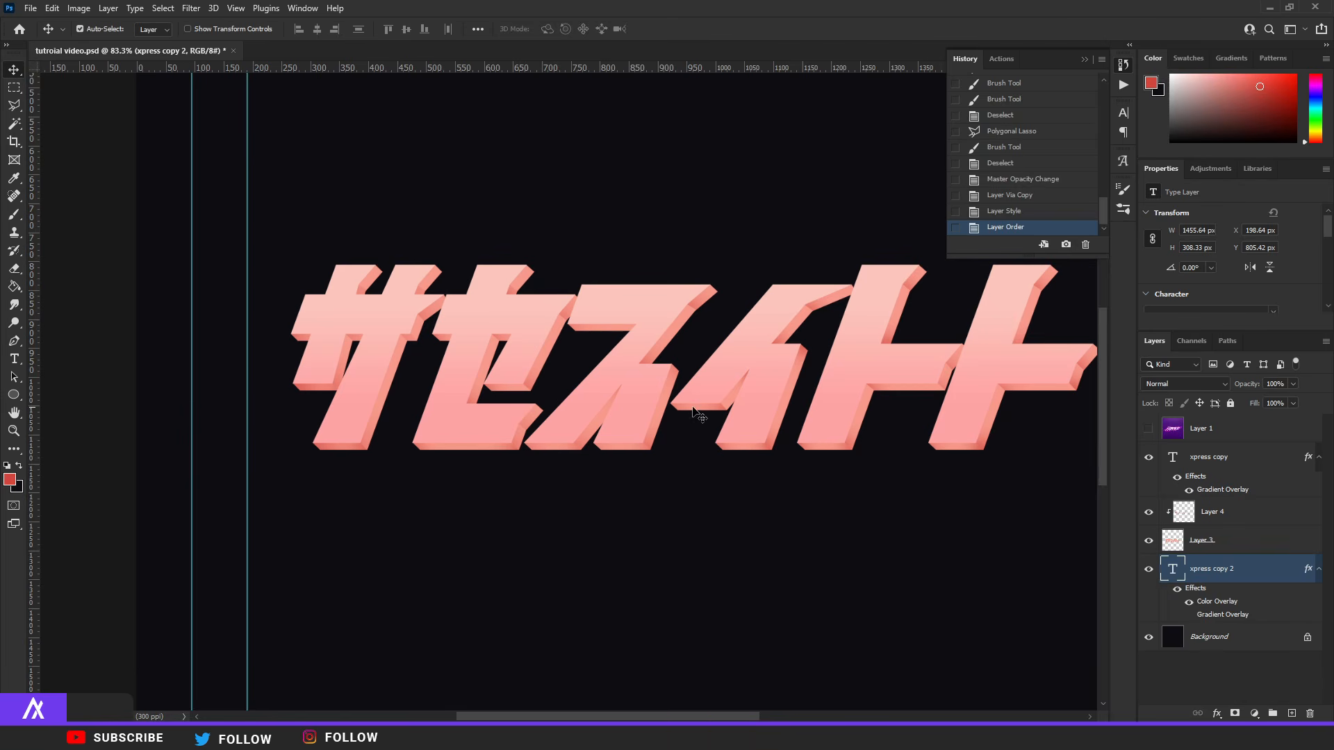
{"action": "key", "text": "Down"}
{"action": "key", "text": "Down"}
{"action": "key", "text": "Down"}
{"action": "key", "text": "Down"}
{"action": "key", "text": "Down"}
{"action": "key", "text": "Down"}
{"action": "scroll", "coordinate": [799, 463], "scroll_direction": "up", "scroll_amount": 5}
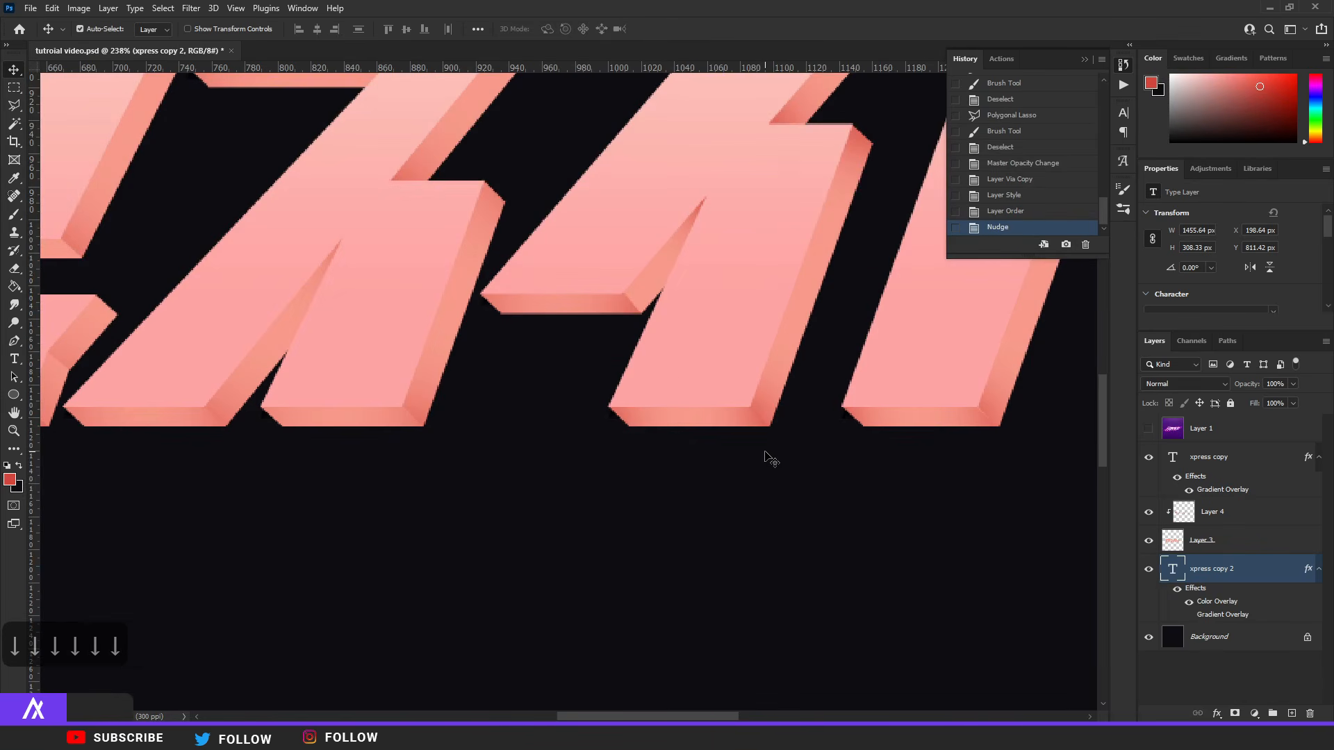
Step: Hide the Background layer and nudge the black xpress copy 2 text down another 10 px below the extrusion
{"action": "left_click", "coordinate": [1146, 638]}
{"action": "key", "text": "Down"}
{"action": "key", "text": "Down"}
{"action": "key", "text": "Down"}
{"action": "key", "text": "Down"}
{"action": "key", "text": "Down"}
{"action": "key", "text": "Down"}
{"action": "key", "text": "Down"}
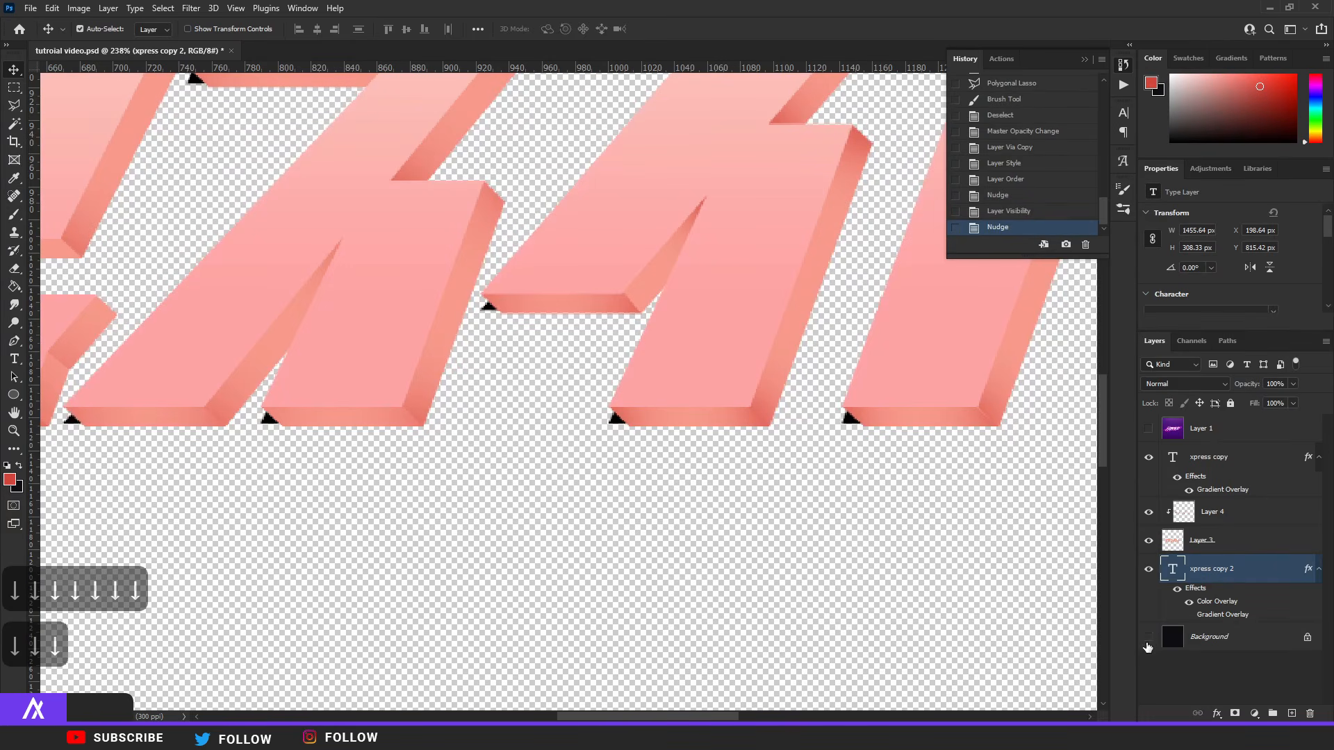
{"action": "key", "text": "Down"}
{"action": "key", "text": "Down"}
Step: Nudge the black xpress copy 2 text 14 px to the right and 2 px up
{"action": "key", "text": "Right"}
{"action": "key", "text": "Right"}
{"action": "key", "text": "Right"}
{"action": "key", "text": "Right"}
{"action": "key", "text": "Right"}
{"action": "key", "text": "Right"}
{"action": "key", "text": "Right"}
{"action": "key", "text": "Right"}
{"action": "key", "text": "Right"}
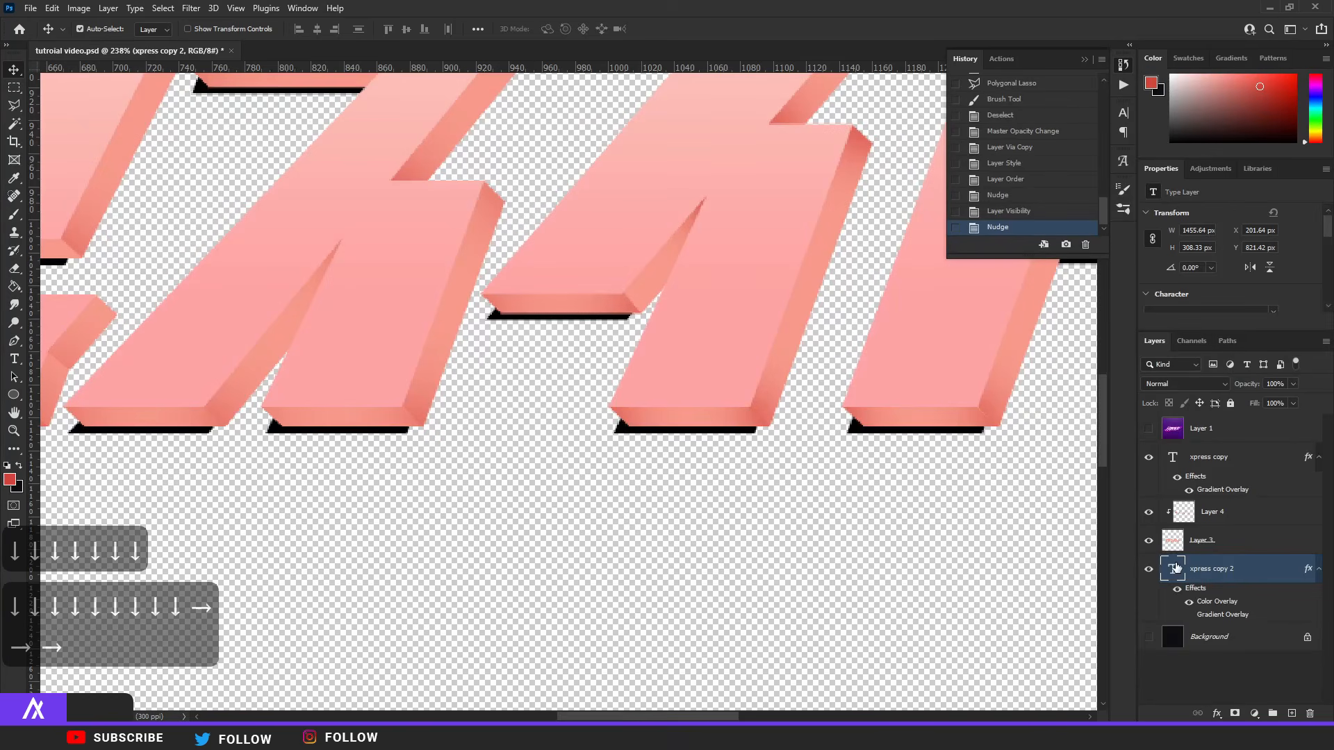
{"action": "key", "text": "Right"}
{"action": "key", "text": "Right"}
{"action": "key", "text": "Right"}
{"action": "key", "text": "Right"}
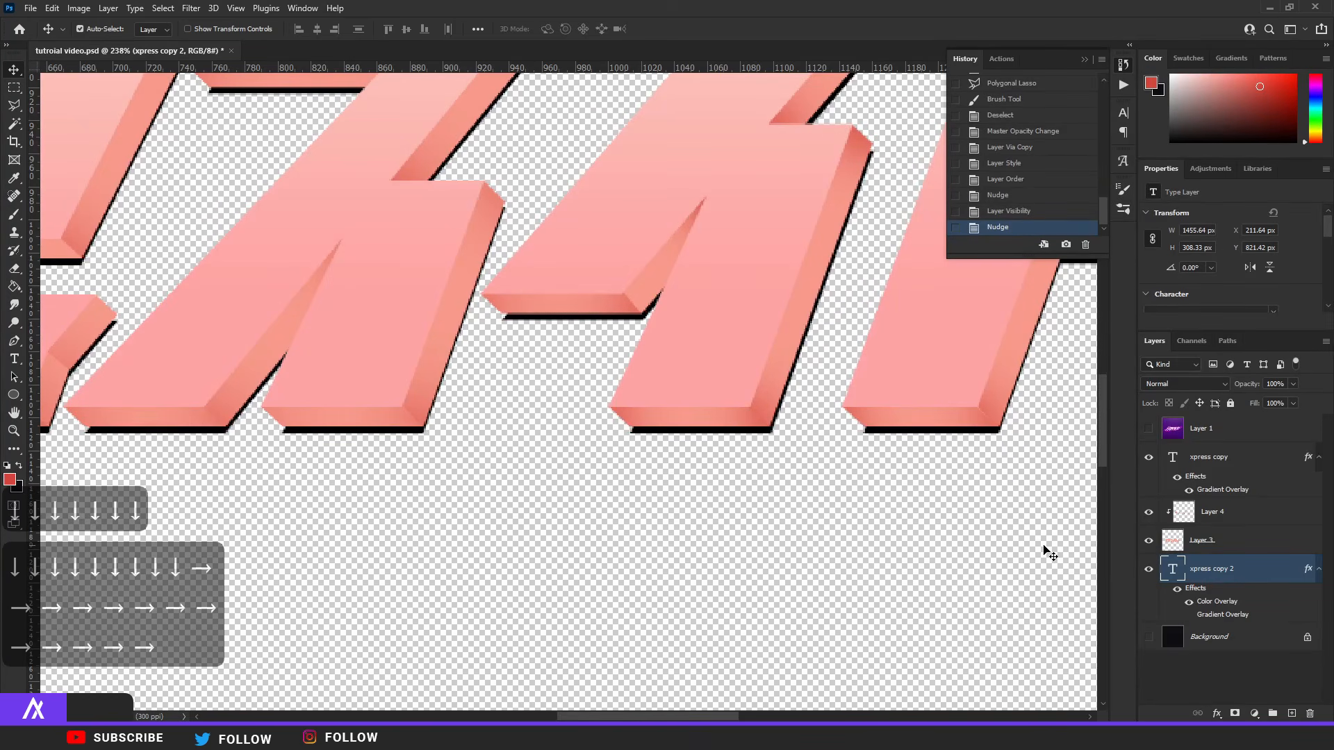
{"action": "key", "text": "Up"}
{"action": "key", "text": "Right"}
{"action": "key", "text": "Up"}
Step: Duplicate the black xpress copy 2 layer and offset the duplicate 3 px right and 3 px down
{"action": "scroll", "coordinate": [786, 492], "scroll_direction": "down", "scroll_amount": 6}
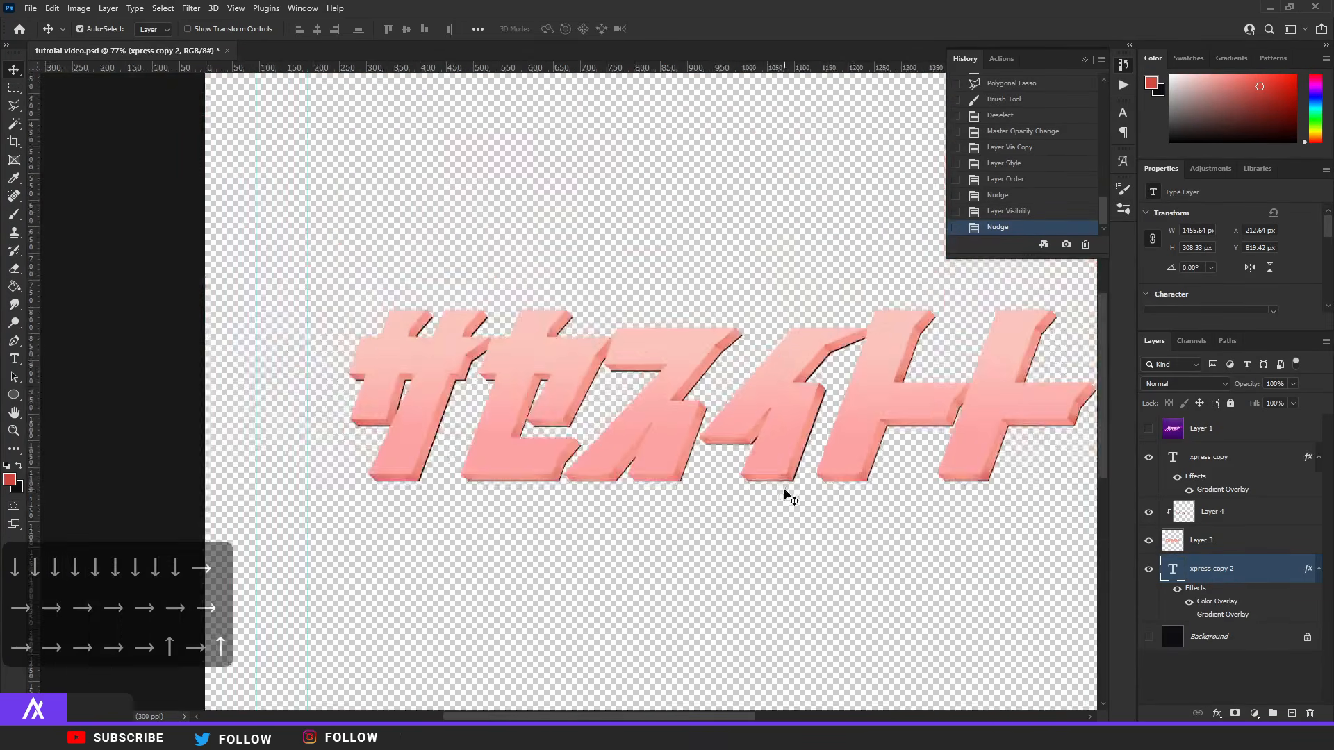
{"action": "scroll", "coordinate": [931, 488], "scroll_direction": "down", "scroll_amount": 3}
{"action": "scroll", "coordinate": [604, 391], "scroll_direction": "up", "scroll_amount": 3}
{"action": "scroll", "coordinate": [674, 455], "scroll_direction": "up", "scroll_amount": 3}
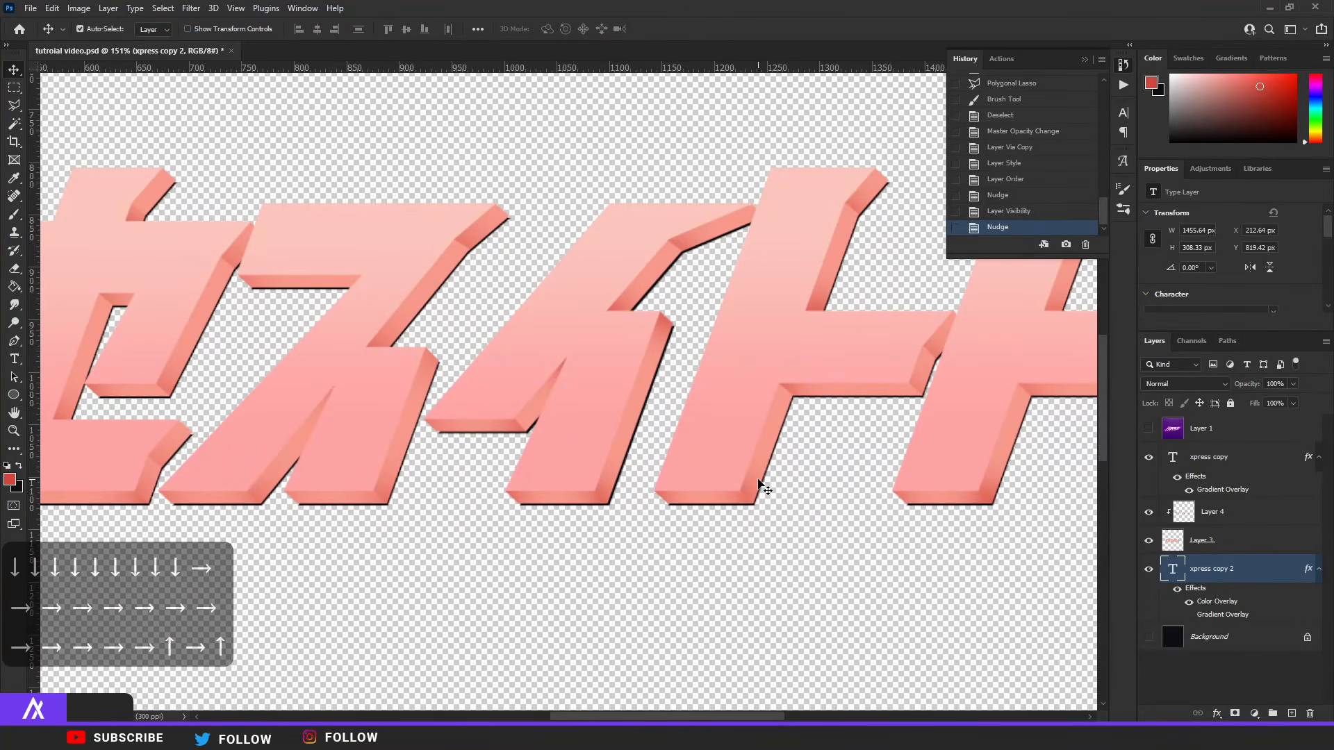
{"action": "key", "text": "ctrl+j"}
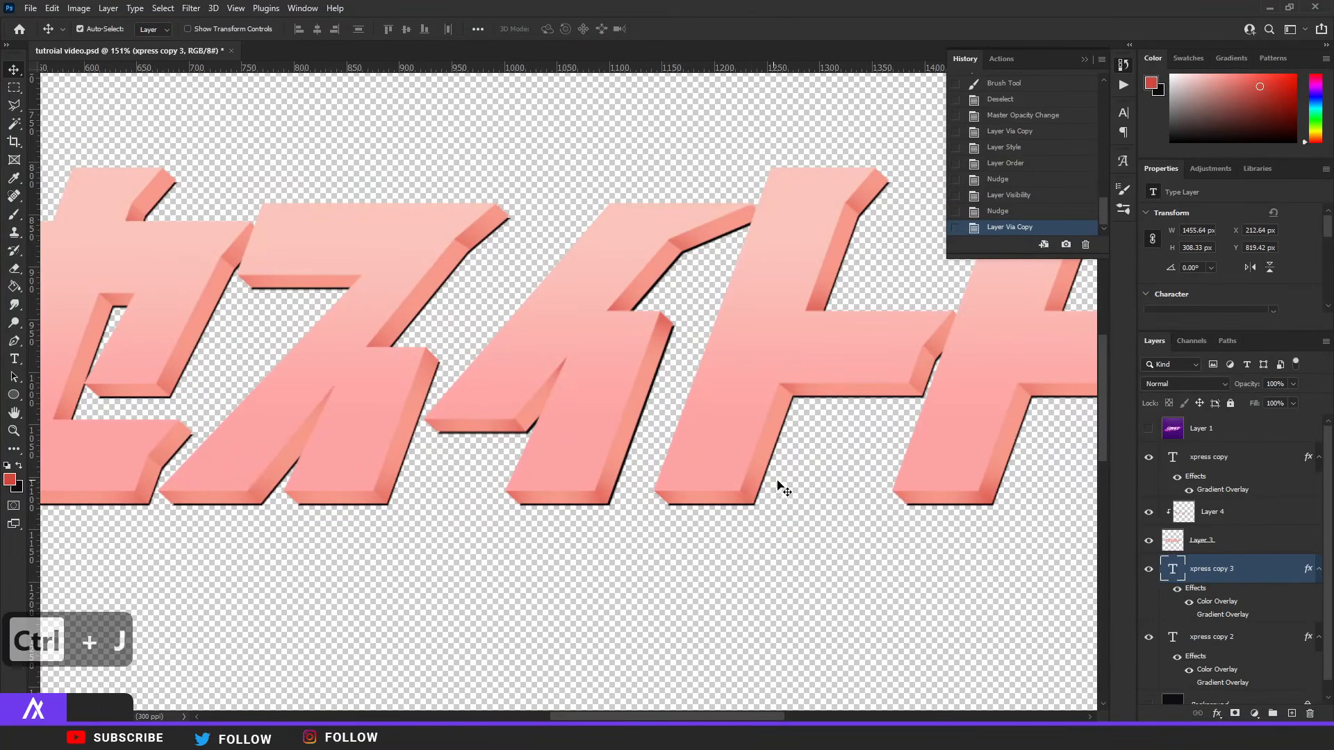
{"action": "scroll", "coordinate": [771, 507], "scroll_direction": "up", "scroll_amount": 2}
{"action": "key", "text": "Down"}
{"action": "key", "text": "Down"}
{"action": "key", "text": "Down"}
{"action": "key", "text": "Right"}
{"action": "key", "text": "Right"}
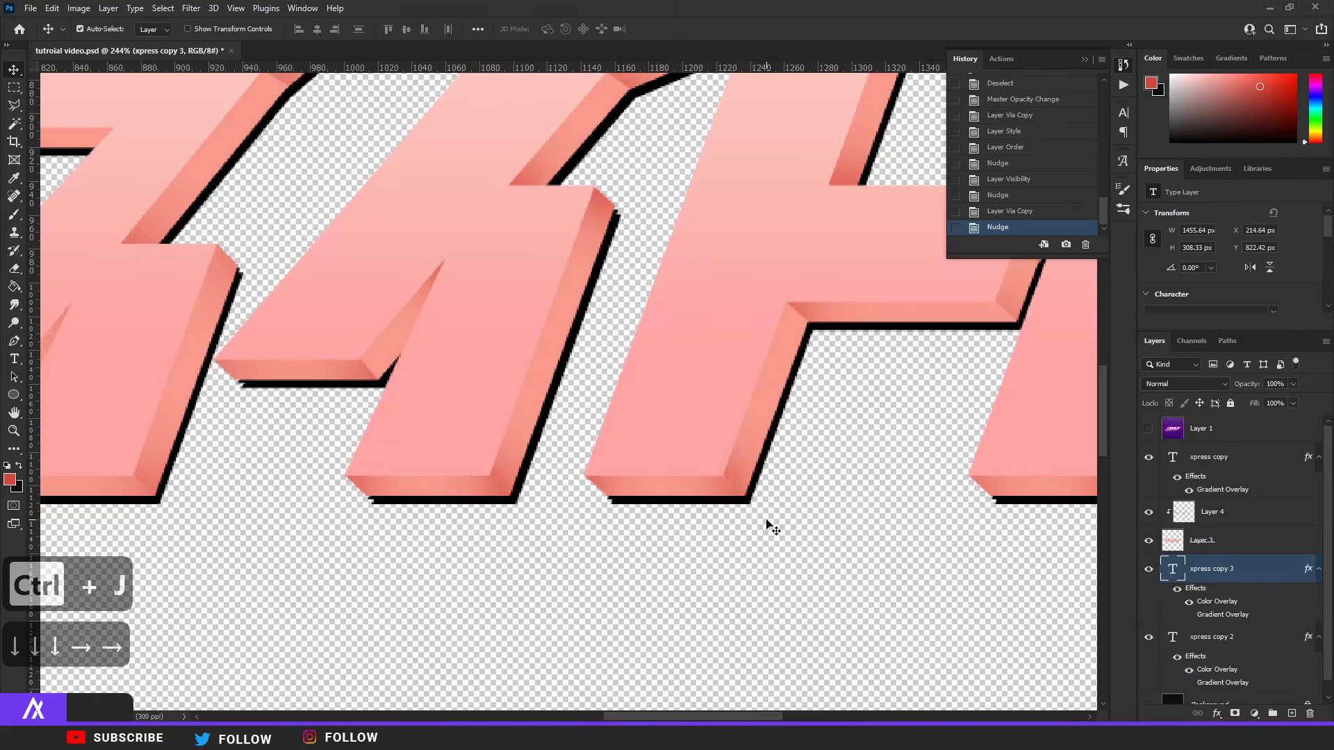
{"action": "key", "text": "Right"}
{"action": "key", "text": "Down"}
{"action": "key", "text": "Right"}
{"action": "key", "text": "Up"}
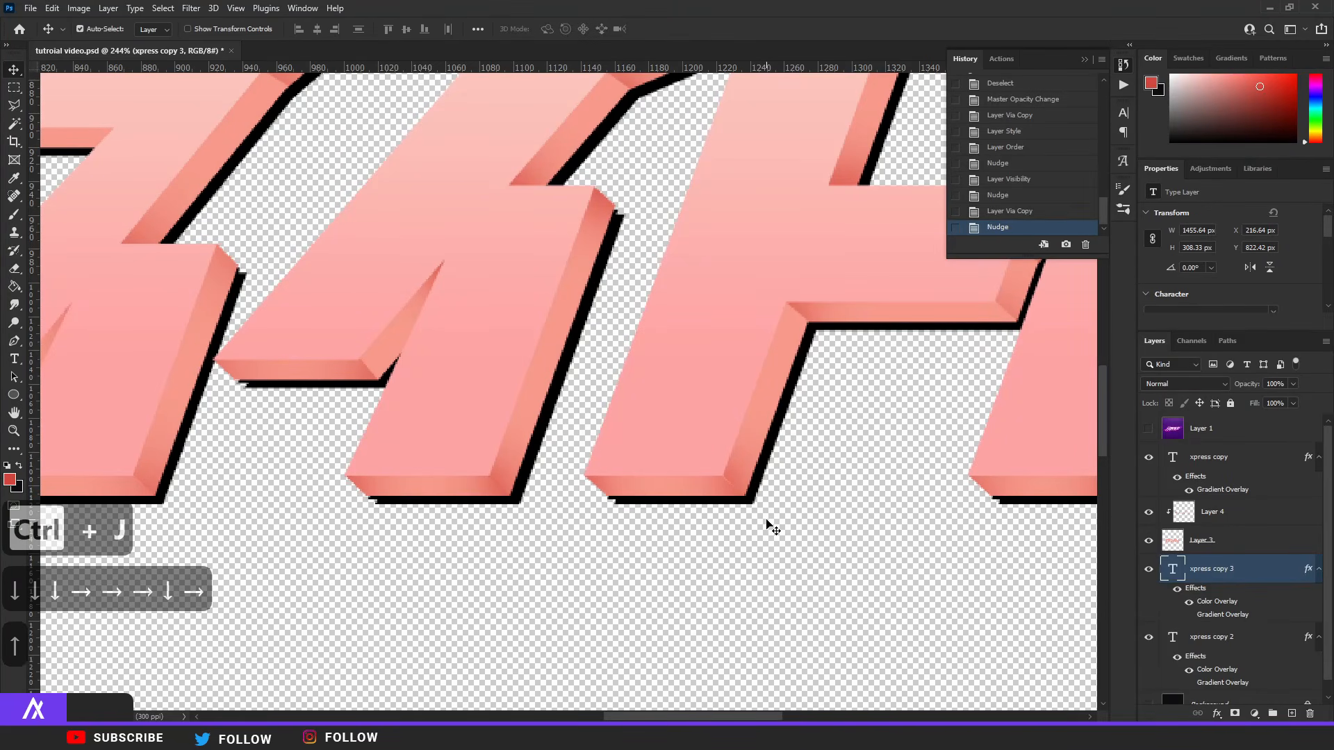
{"action": "key", "text": "Left"}
Step: Duplicate the black text once more and offset the new copy 3 px right and 4 px down
{"action": "key", "text": "ctrl+j"}
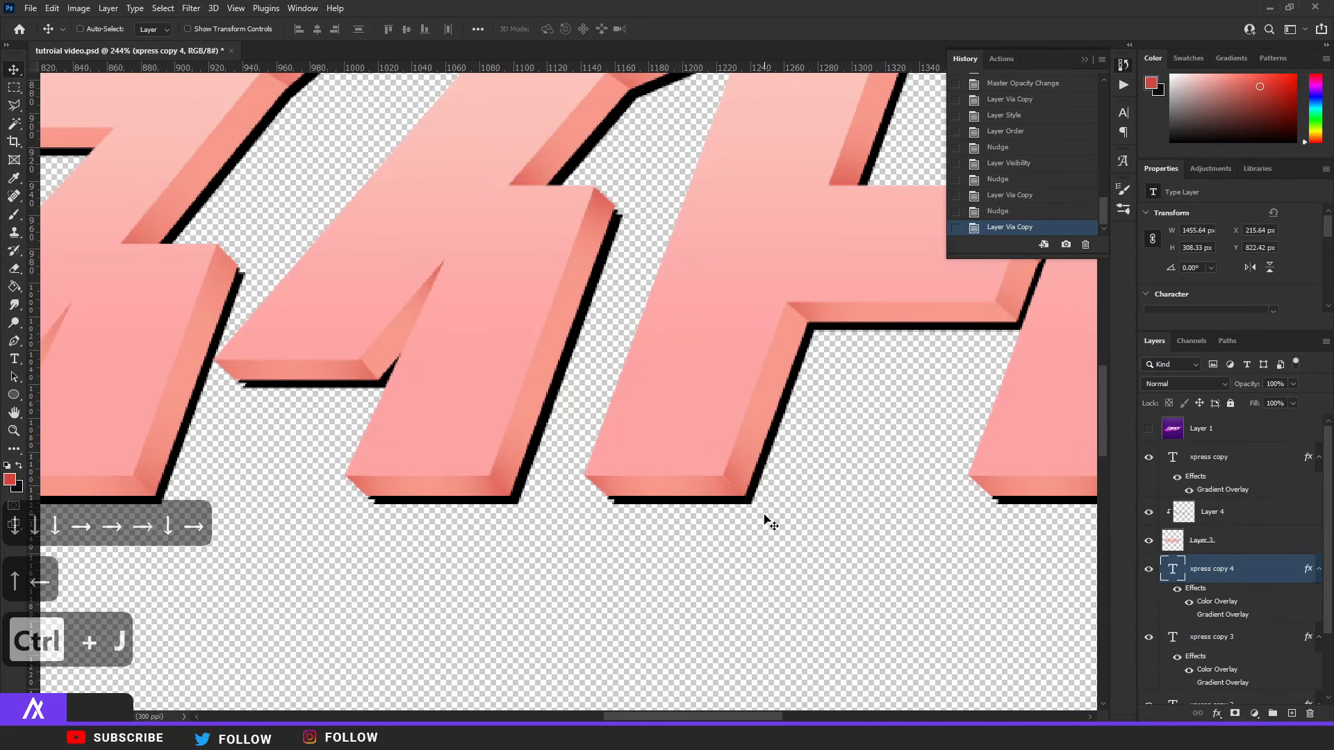
{"action": "key", "text": "Down"}
{"action": "key", "text": "Down"}
{"action": "key", "text": "Down"}
{"action": "key", "text": "Down"}
{"action": "key", "text": "Right"}
{"action": "key", "text": "Right"}
{"action": "key", "text": "Right"}
{"action": "key", "text": "Right"}
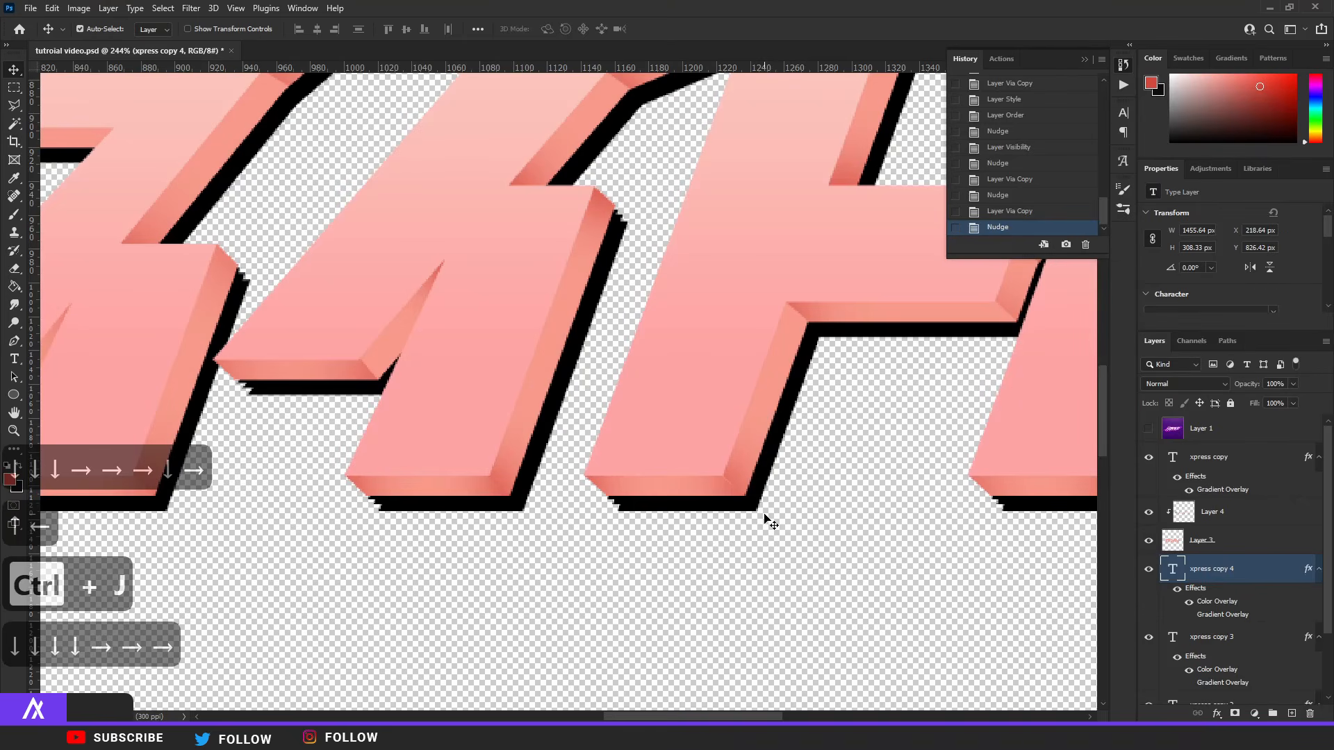
Step: Examine the stepped corners of the stacked black layers up close and across the whole lettering
{"action": "scroll", "coordinate": [767, 520], "scroll_direction": "down", "scroll_amount": 6}
{"action": "scroll", "coordinate": [763, 512], "scroll_direction": "up", "scroll_amount": 6}
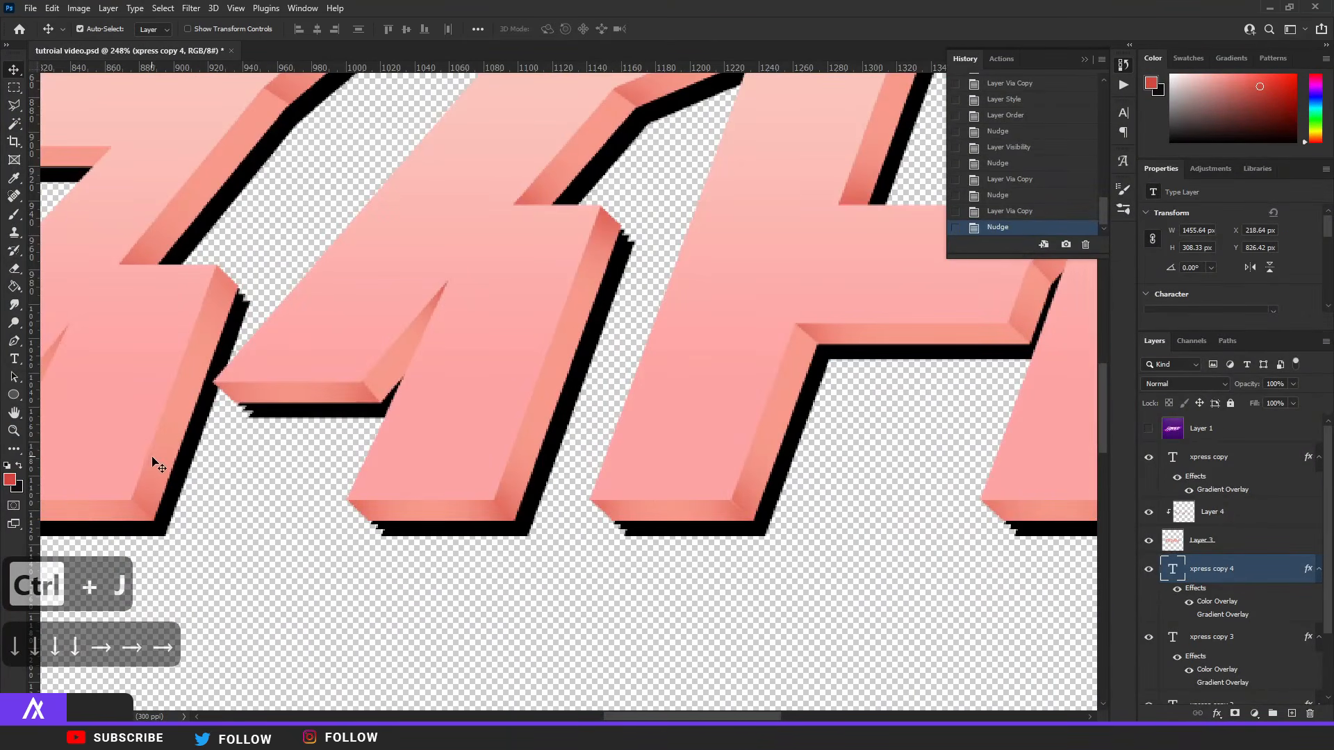
{"action": "scroll", "coordinate": [166, 473], "scroll_direction": "down", "scroll_amount": 2}
{"action": "scroll", "coordinate": [209, 337], "scroll_direction": "up", "scroll_amount": 4}
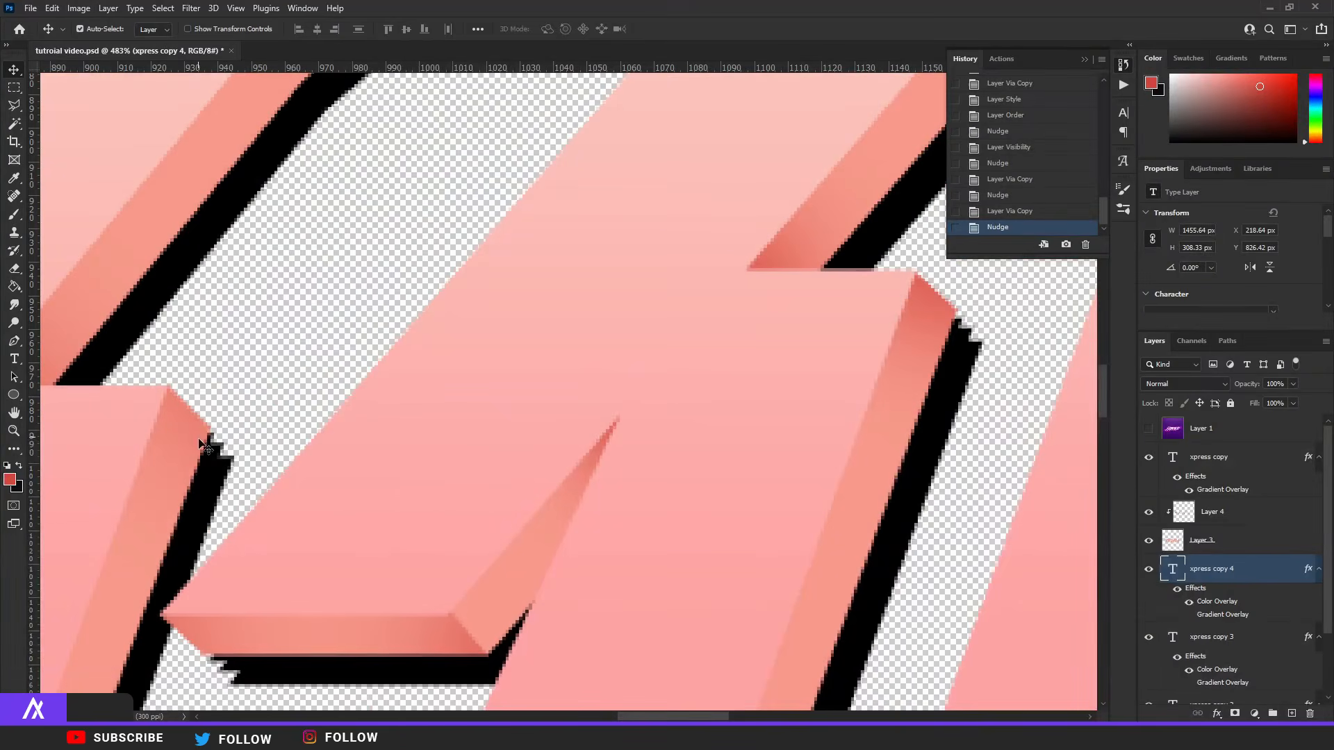
{"action": "scroll", "coordinate": [208, 458], "scroll_direction": "down", "scroll_amount": 5}
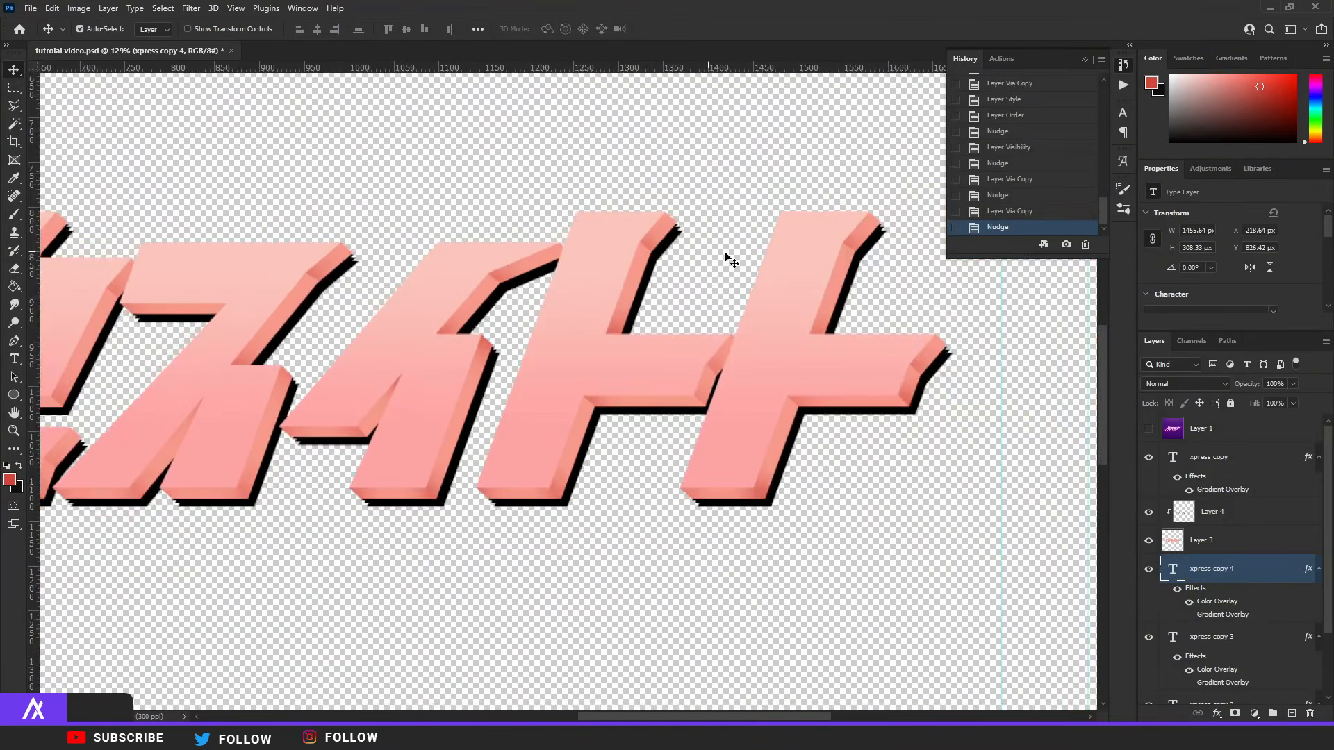
{"action": "scroll", "coordinate": [709, 312], "scroll_direction": "down", "scroll_amount": 3}
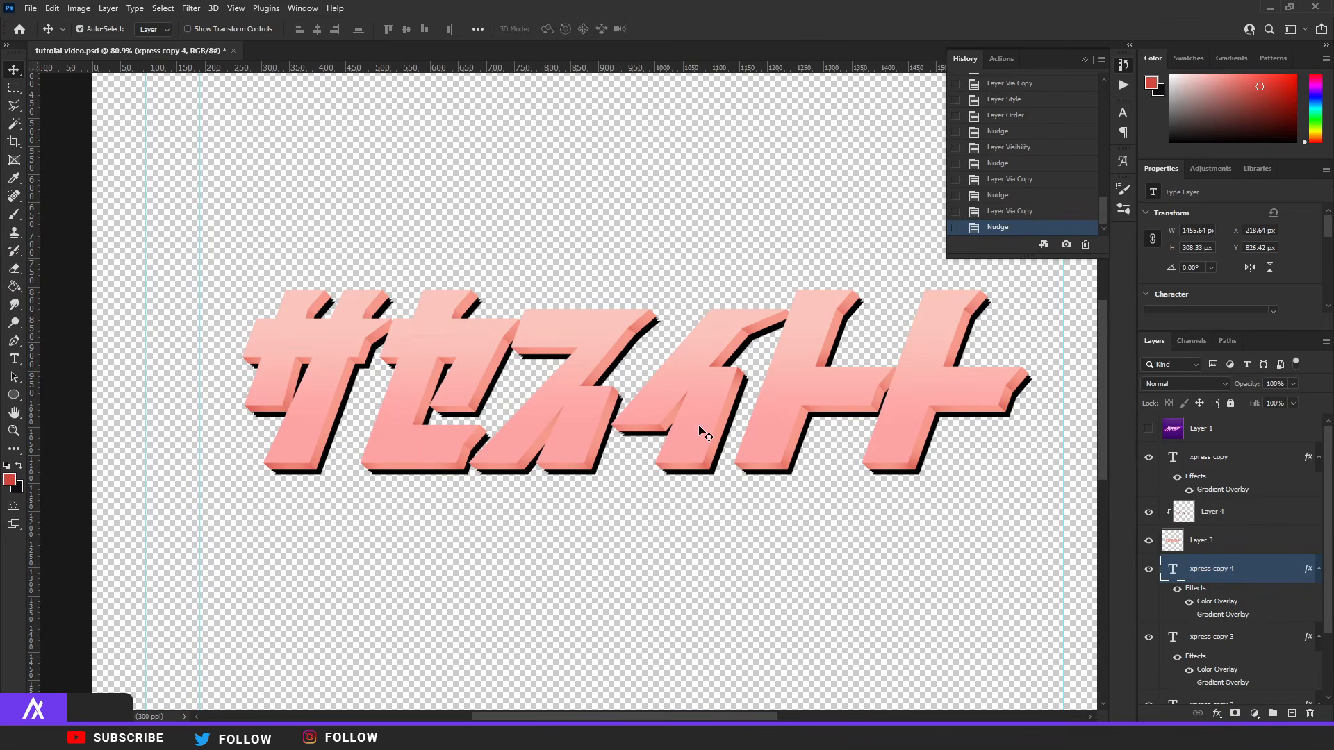
{"action": "scroll", "coordinate": [1242, 589], "scroll_direction": "down", "scroll_amount": 2}
Step: Duplicate the xpress copy 4 layer and change the duplicate's Color Overlay to white #ffffff
{"action": "key", "text": "ctrl+j"}
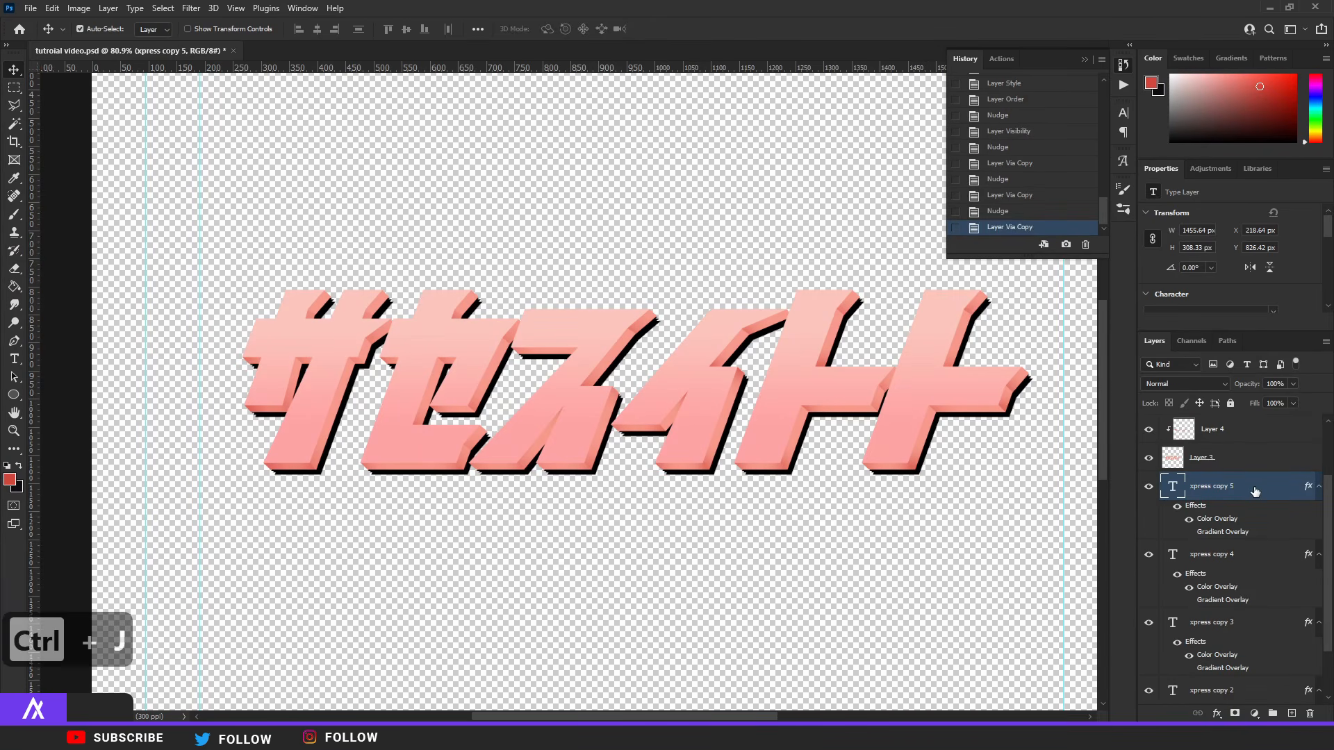
{"action": "double_click", "coordinate": [1261, 489]}
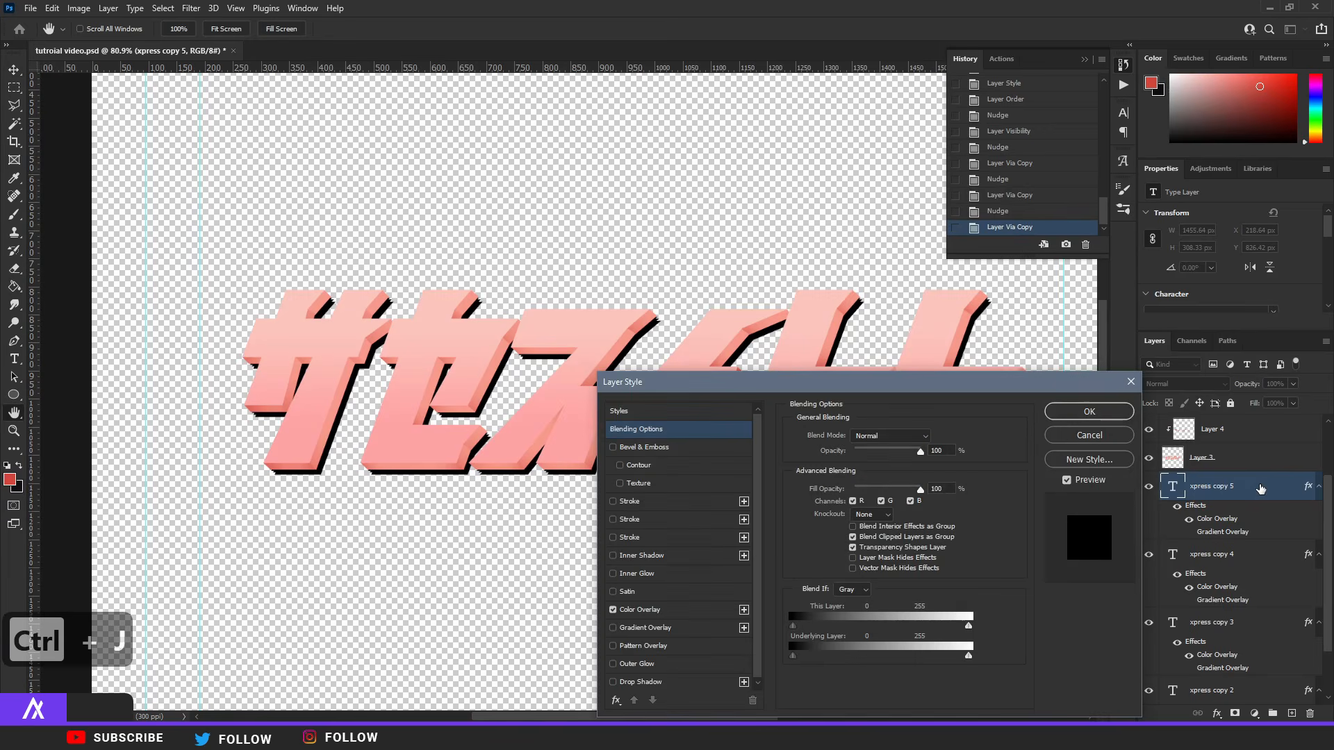
{"action": "left_click", "coordinate": [633, 616]}
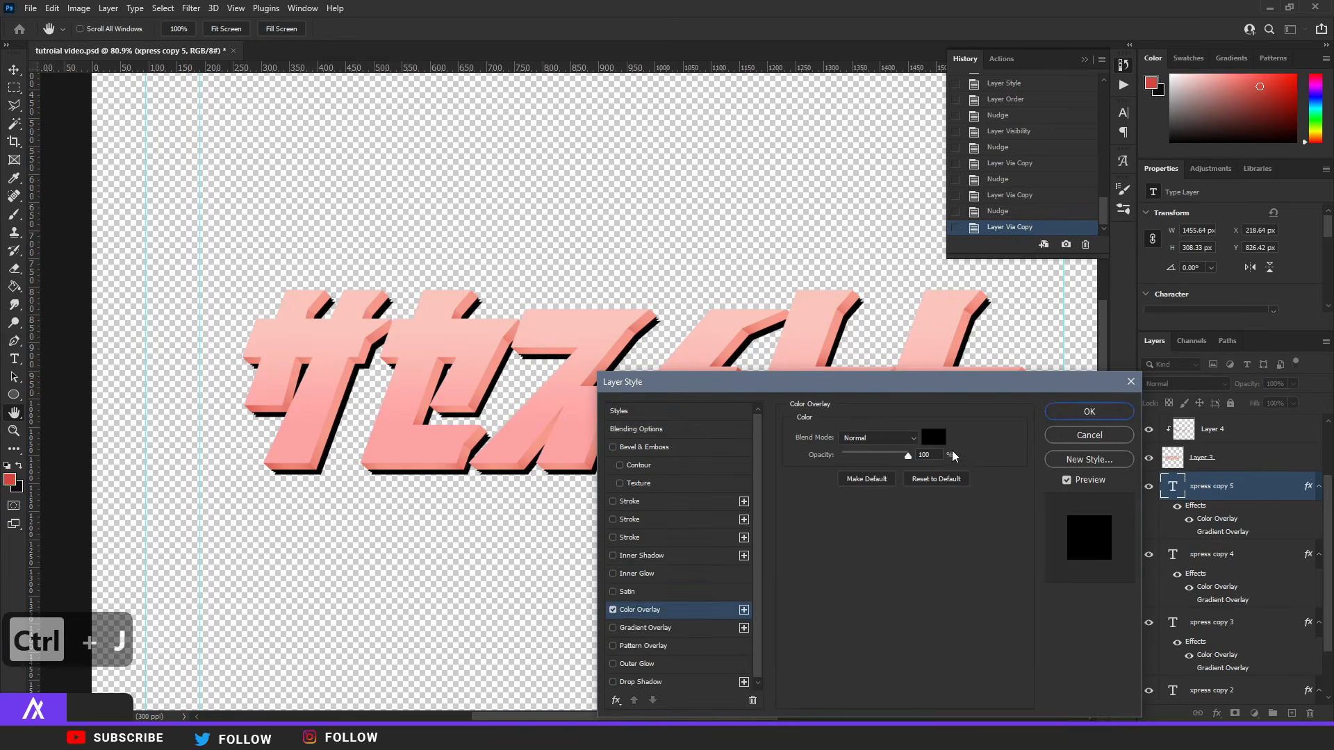
{"action": "left_click", "coordinate": [935, 435]}
{"action": "left_click_drag", "start_coordinate": [416, 487], "coordinate": [155, 385]}
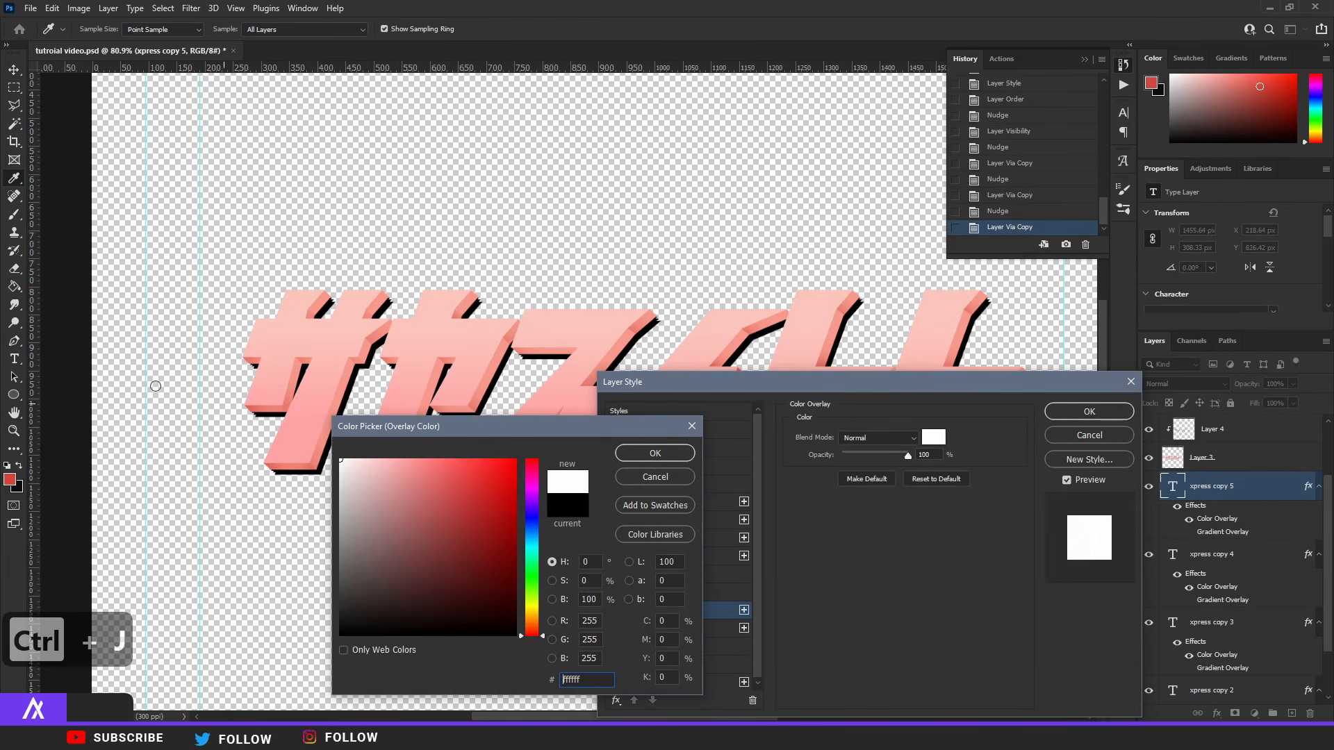
{"action": "left_click", "coordinate": [653, 452]}
{"action": "left_click", "coordinate": [1089, 412]}
Step: Place the white text duplicate below all the black copies, nudge it down 4 px, and show the Background layer
{"action": "left_click_drag", "start_coordinate": [1238, 633], "coordinate": [1236, 684]}
{"action": "scroll", "coordinate": [634, 464], "scroll_direction": "up", "scroll_amount": 3}
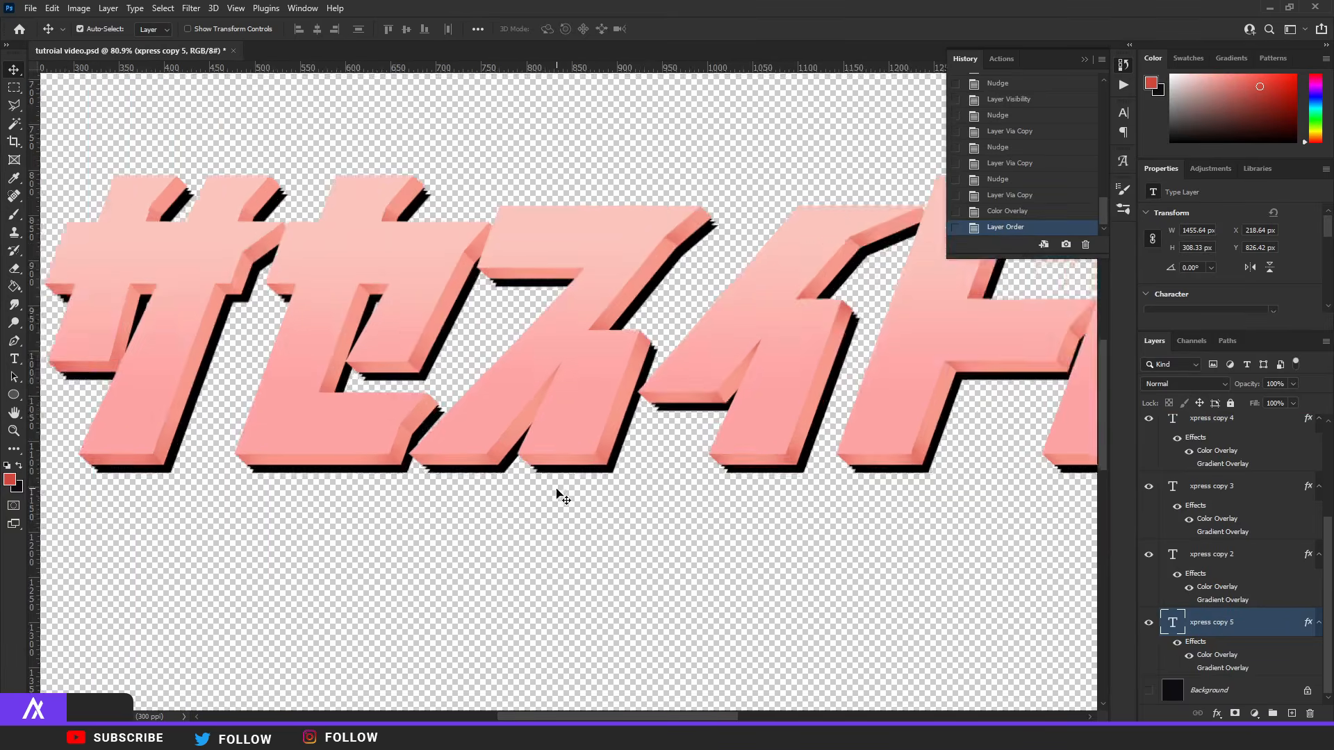
{"action": "key", "text": "Down"}
{"action": "key", "text": "Down"}
{"action": "key", "text": "Down"}
{"action": "key", "text": "Down"}
{"action": "left_click", "coordinate": [1149, 692]}
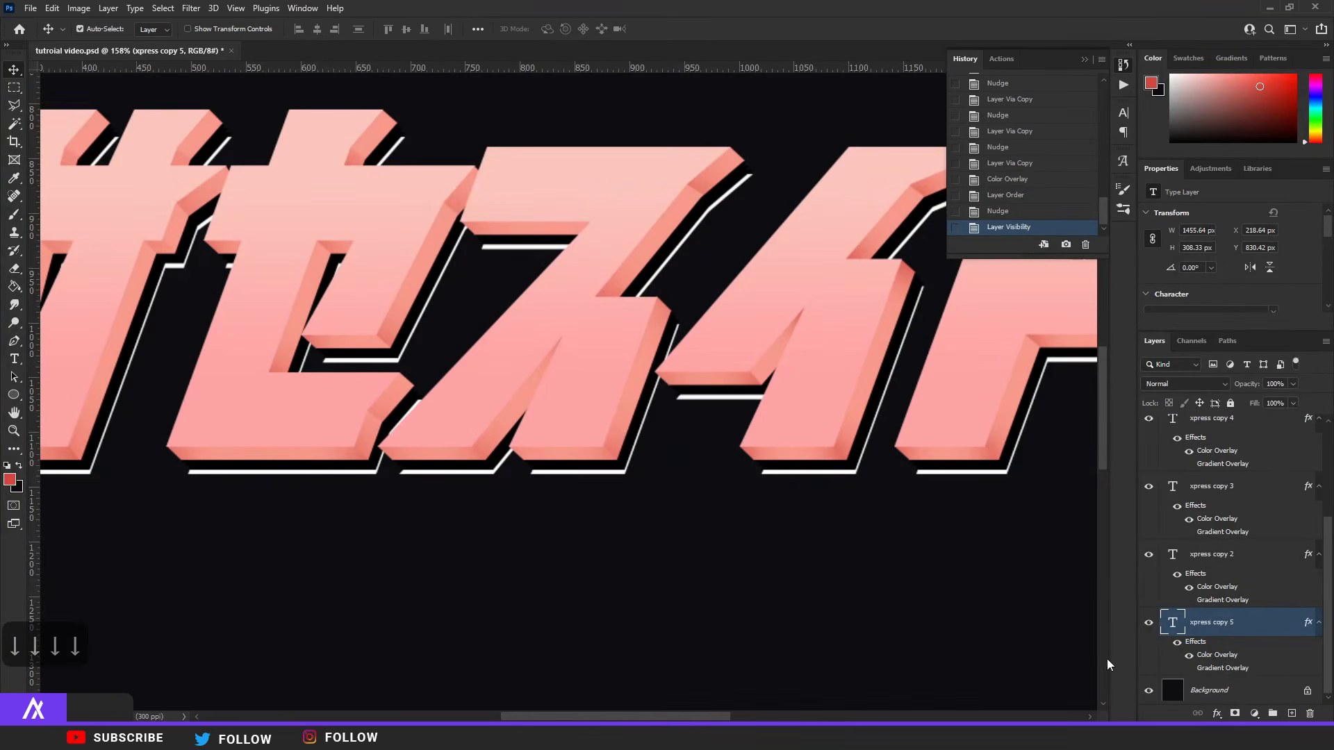
Step: Fine-tune the white text layer's offset by moving it a net 2 px right and 2 px up
{"action": "key", "text": "Right"}
{"action": "key", "text": "Right"}
{"action": "key", "text": "Right"}
{"action": "key", "text": "Up"}
{"action": "key", "text": "Left"}
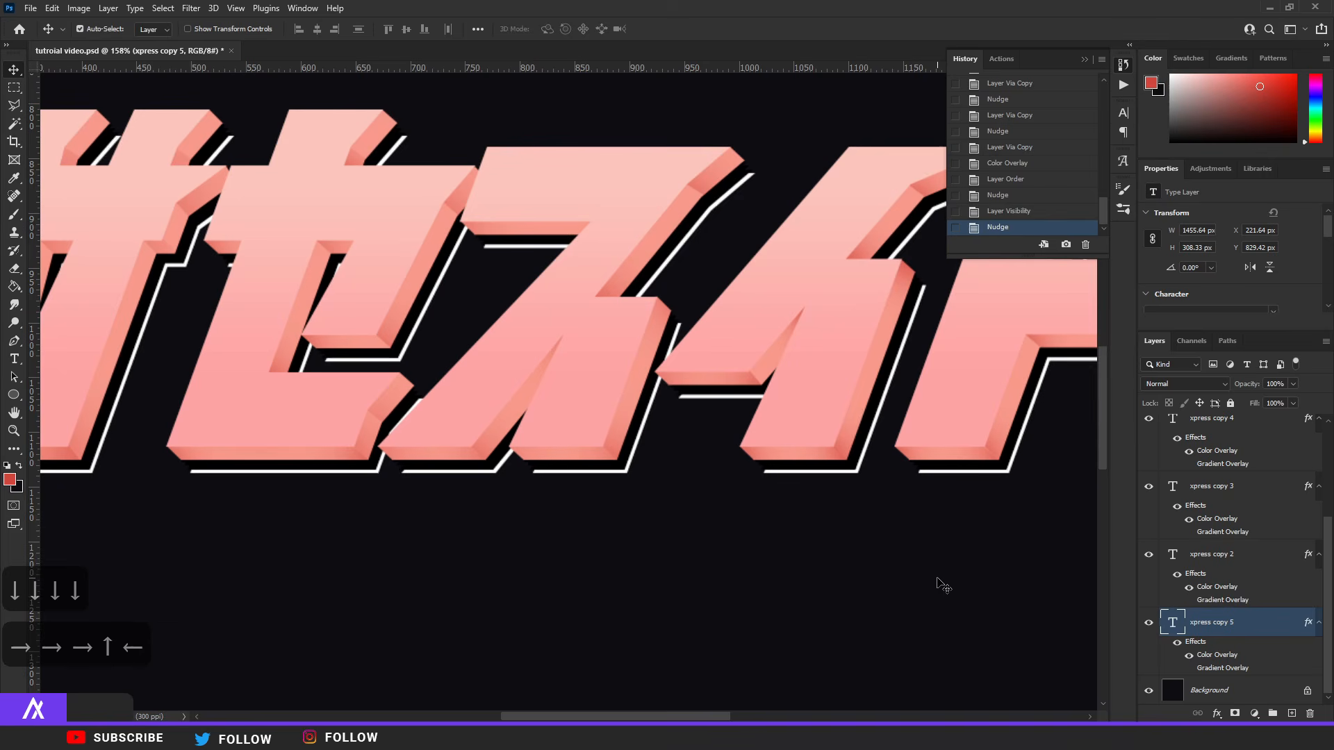
{"action": "key", "text": "Left"}
{"action": "key", "text": "Right"}
{"action": "key", "text": "Up"}
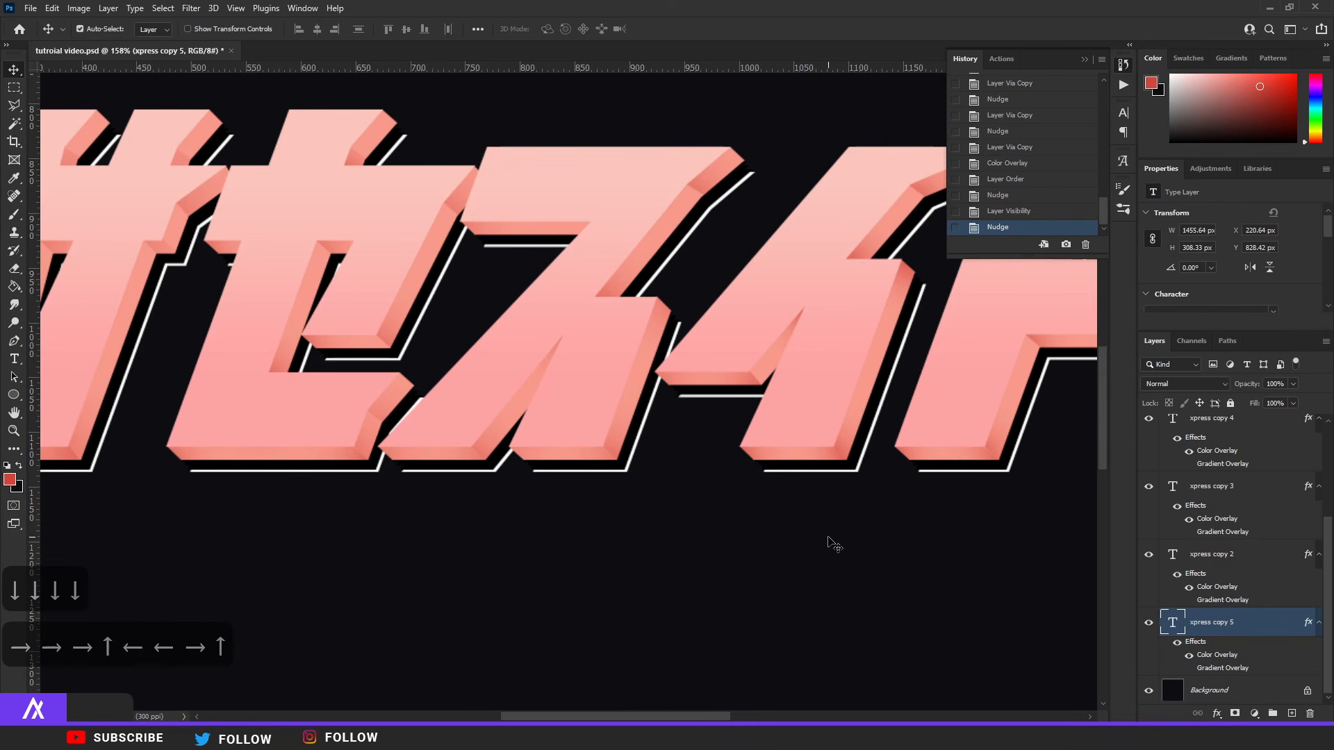
Step: Duplicate the white text layer and offset the duplicate 3 px right and 3 px down
{"action": "scroll", "coordinate": [789, 510], "scroll_direction": "down", "scroll_amount": 4}
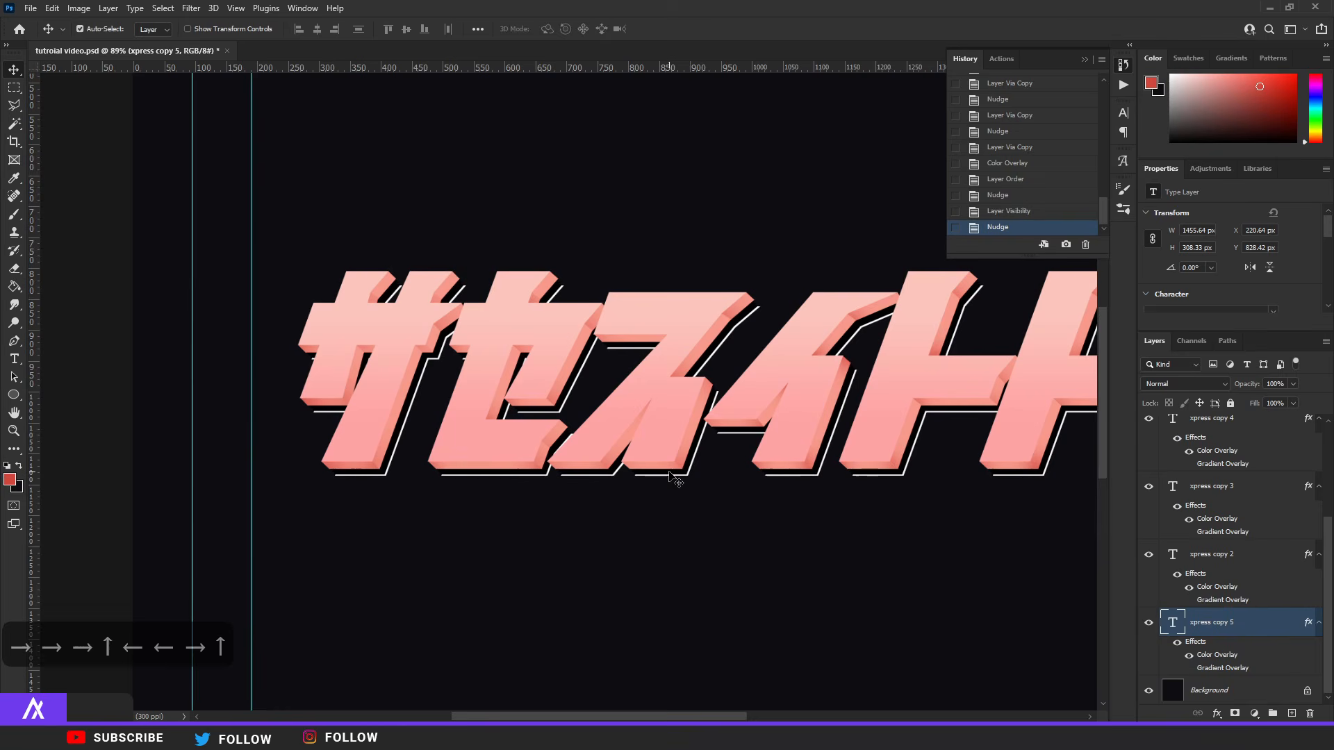
{"action": "scroll", "coordinate": [621, 438], "scroll_direction": "down", "scroll_amount": 3}
{"action": "scroll", "coordinate": [495, 452], "scroll_direction": "up", "scroll_amount": 3}
{"action": "scroll", "coordinate": [496, 452], "scroll_direction": "up", "scroll_amount": 3}
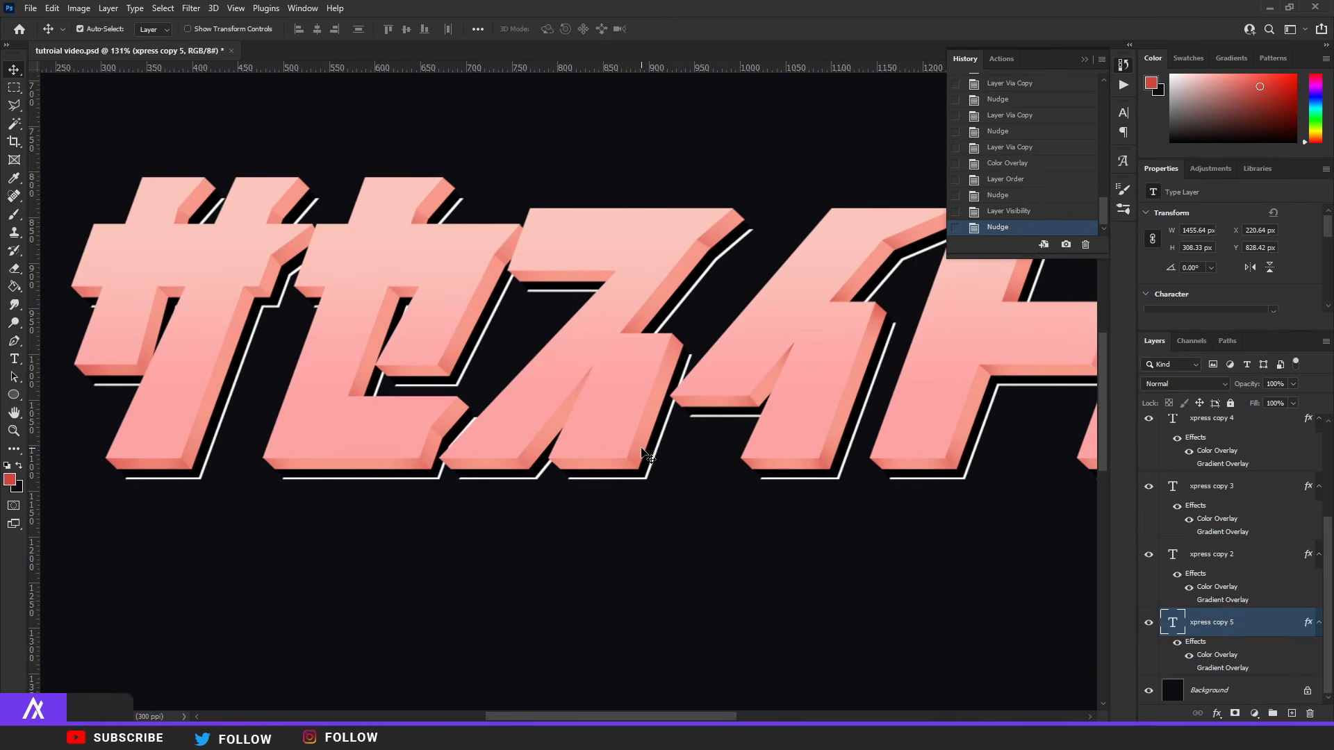
{"action": "key", "text": "ctrl+j"}
{"action": "scroll", "coordinate": [651, 489], "scroll_direction": "up", "scroll_amount": 3}
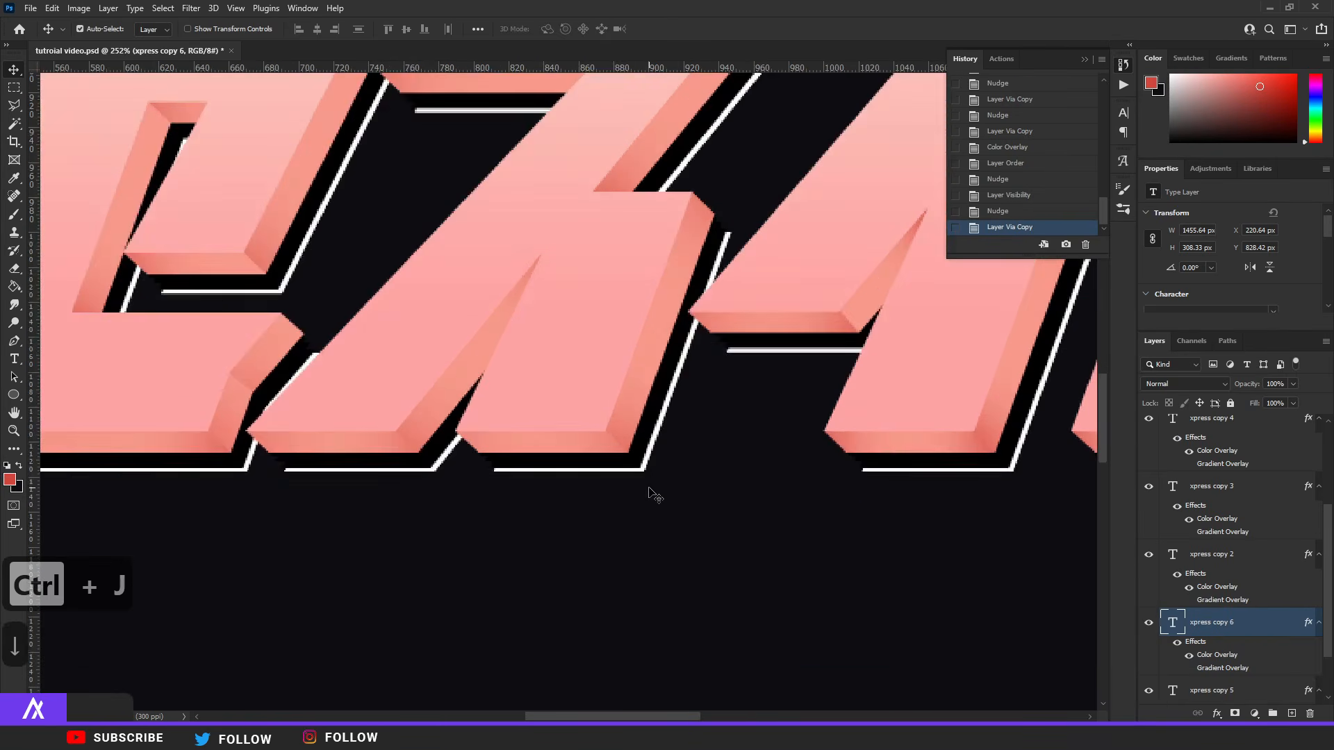
{"action": "key", "text": "Down"}
{"action": "key", "text": "Down"}
{"action": "key", "text": "Down"}
{"action": "key", "text": "Right"}
{"action": "key", "text": "Right"}
{"action": "key", "text": "Right"}
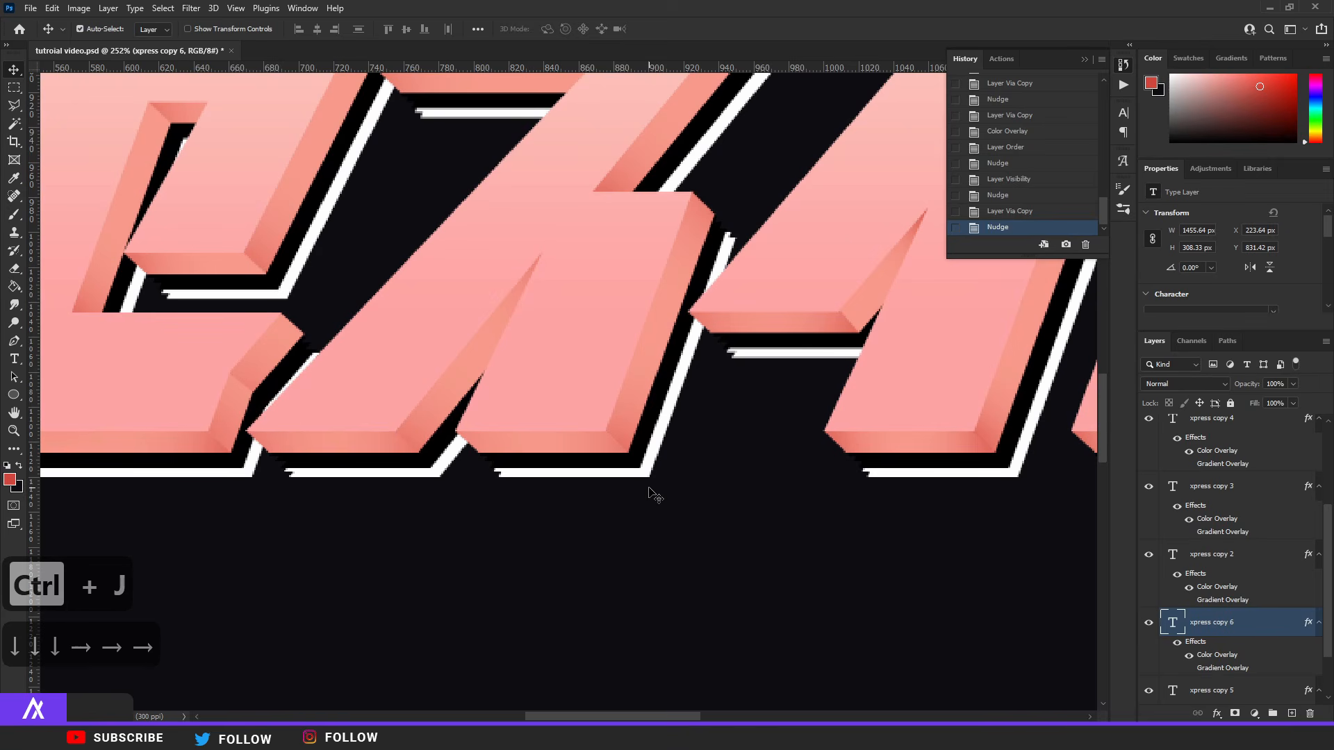
Step: Stack four more white text duplicates, stepping each a few pixels down and right until the last sits at X 236.64 px, Y 846.42 px
{"action": "key", "text": "ctrl+j"}
{"action": "key", "text": "Down"}
{"action": "key", "text": "Down"}
{"action": "key", "text": "Down"}
{"action": "key", "text": "Right"}
{"action": "key", "text": "Right"}
{"action": "key", "text": "Down"}
{"action": "key", "text": "Right"}
{"action": "key", "text": "Up"}
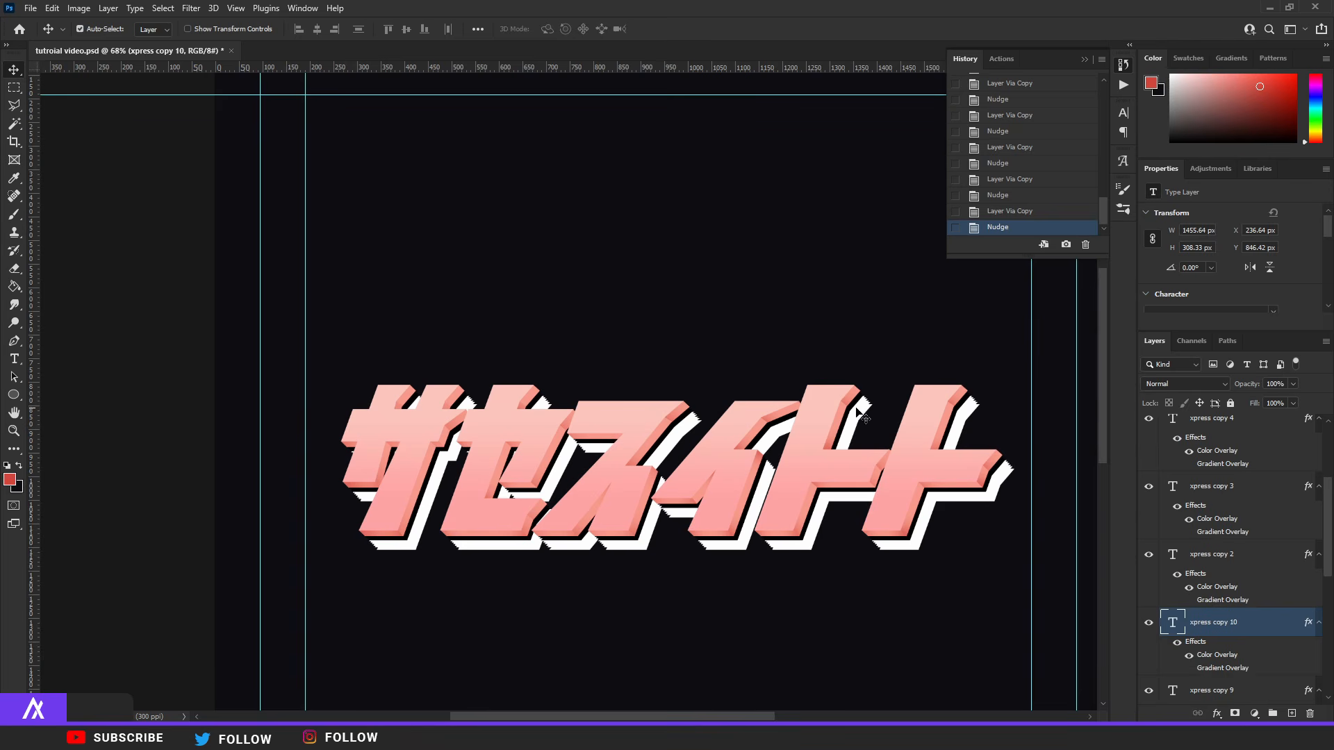
Step: Select all lettering layers from xpress copy 5 up to xpress copy, duplicate them, and merge the duplicates into one layer
{"action": "scroll", "coordinate": [1240, 599], "scroll_direction": "down", "scroll_amount": 3}
{"action": "scroll", "coordinate": [1225, 688], "scroll_direction": "down", "scroll_amount": 3}
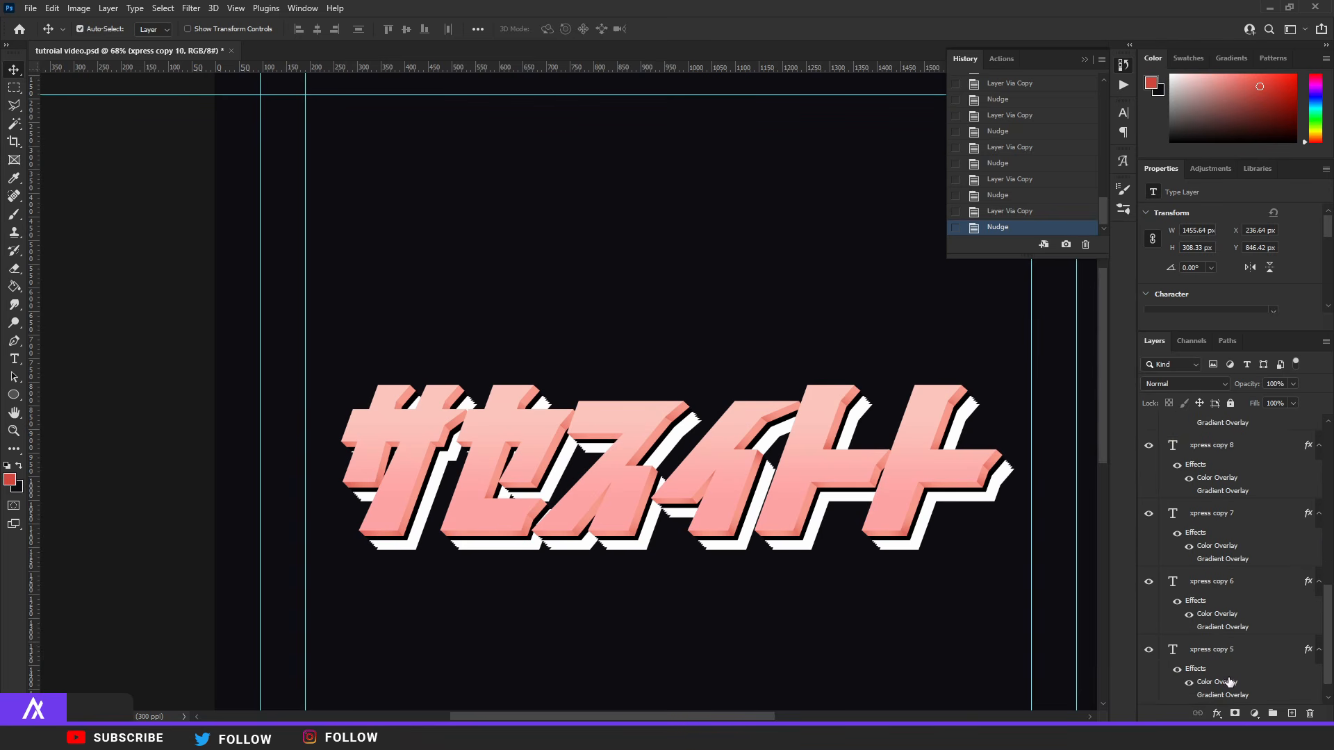
{"action": "left_click", "coordinate": [1236, 622]}
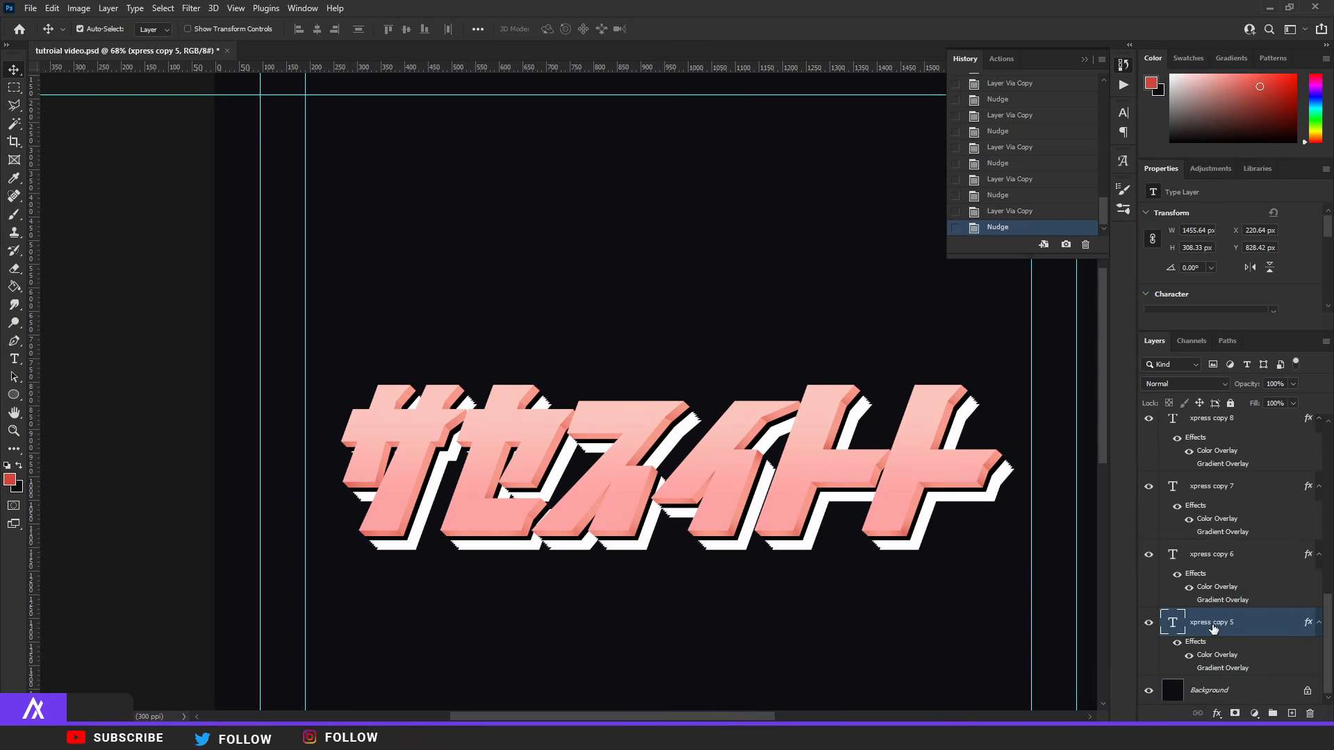
{"action": "scroll", "coordinate": [1216, 568], "scroll_direction": "up", "scroll_amount": 10}
{"action": "left_click", "coordinate": [1228, 468], "text": "shift"}
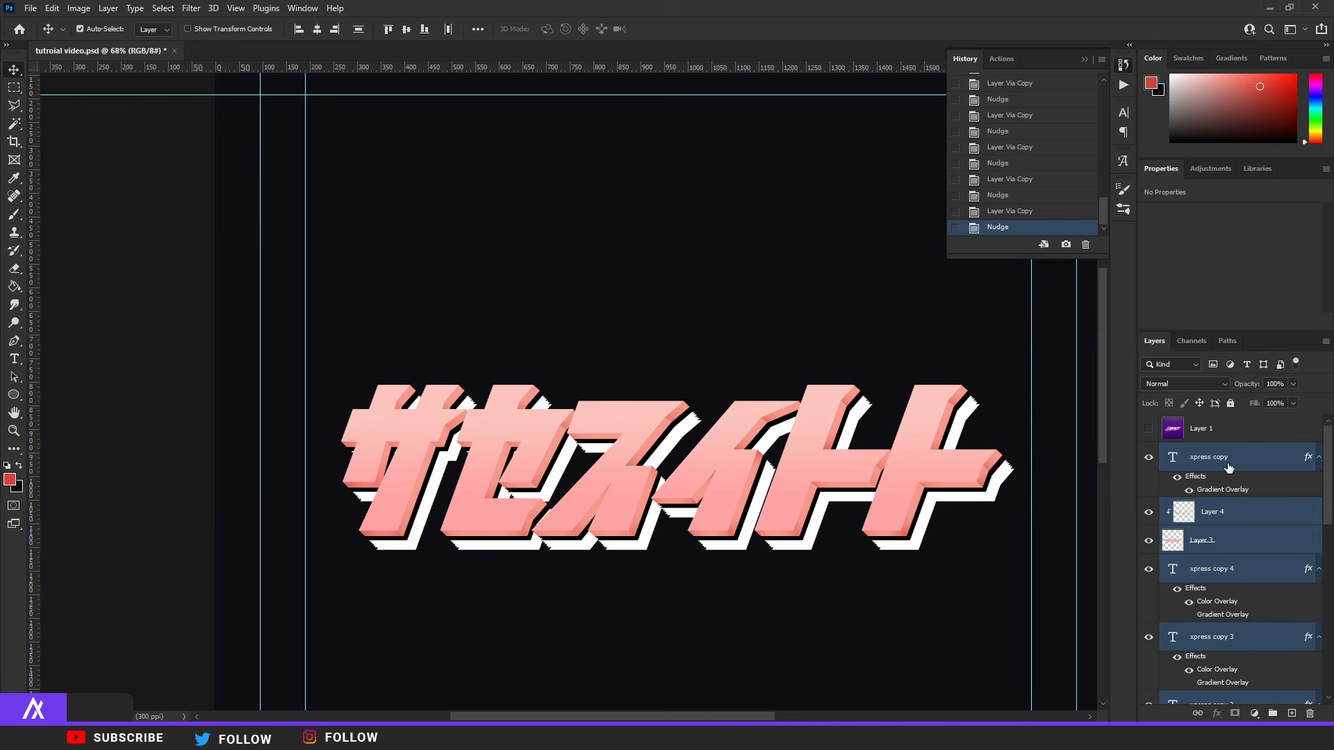
{"action": "key", "text": "ctrl+j"}
{"action": "key", "text": "ctrl+e"}
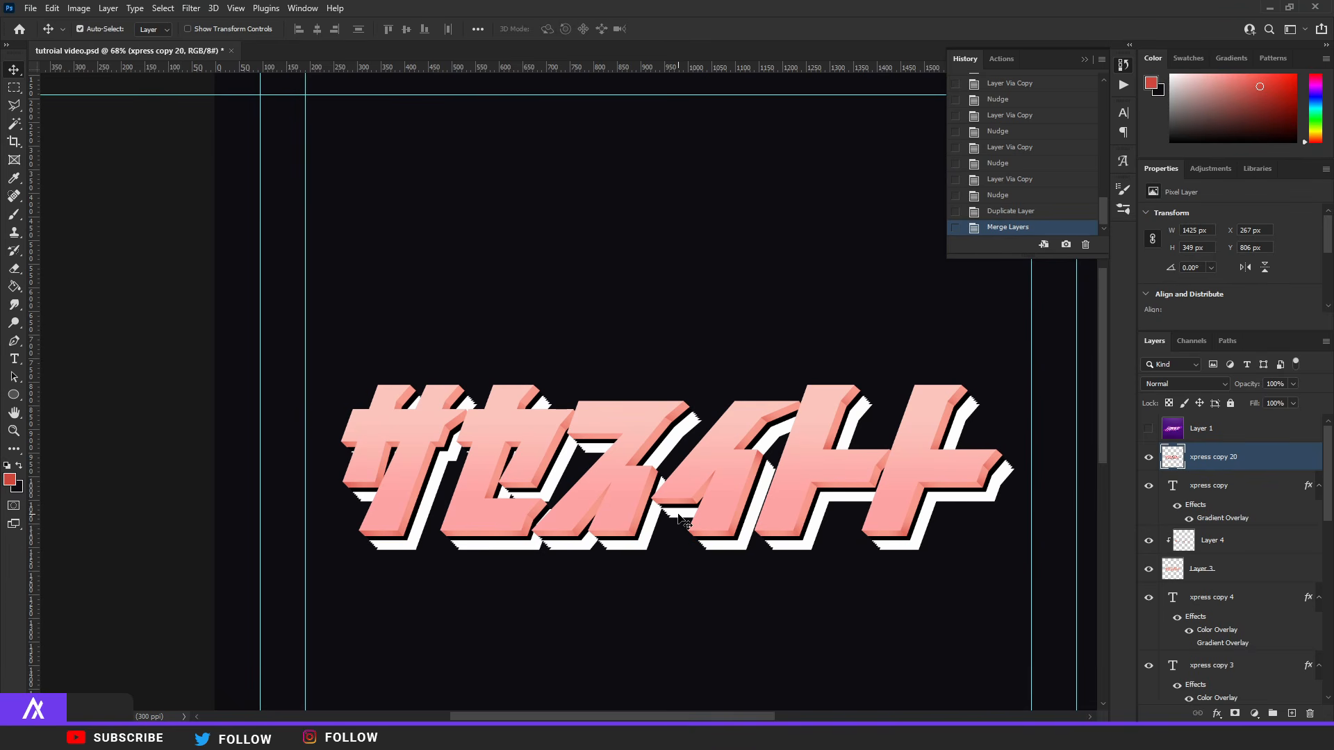
Step: Skew the merged lettering copy slightly so the characters slant further to the right
{"action": "key", "text": "ctrl+t"}
{"action": "right_click", "coordinate": [599, 474]}
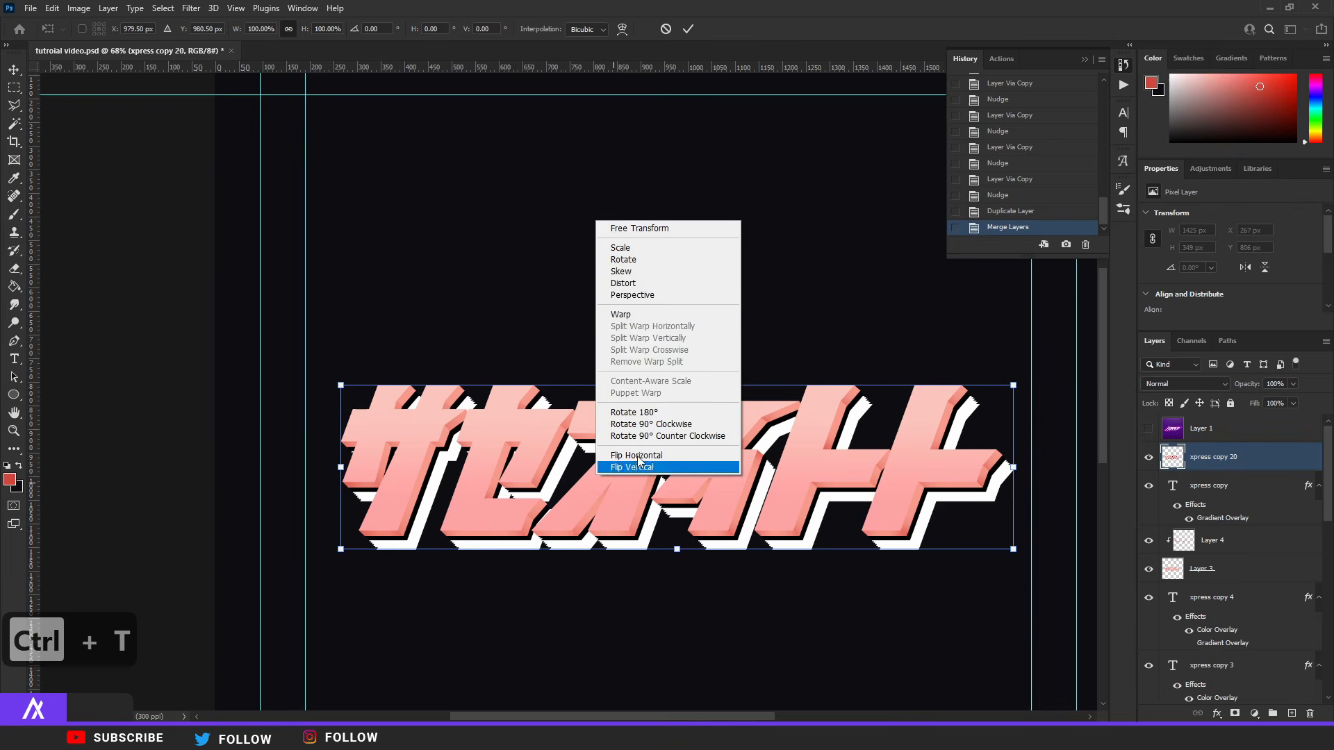
{"action": "left_click", "coordinate": [646, 271]}
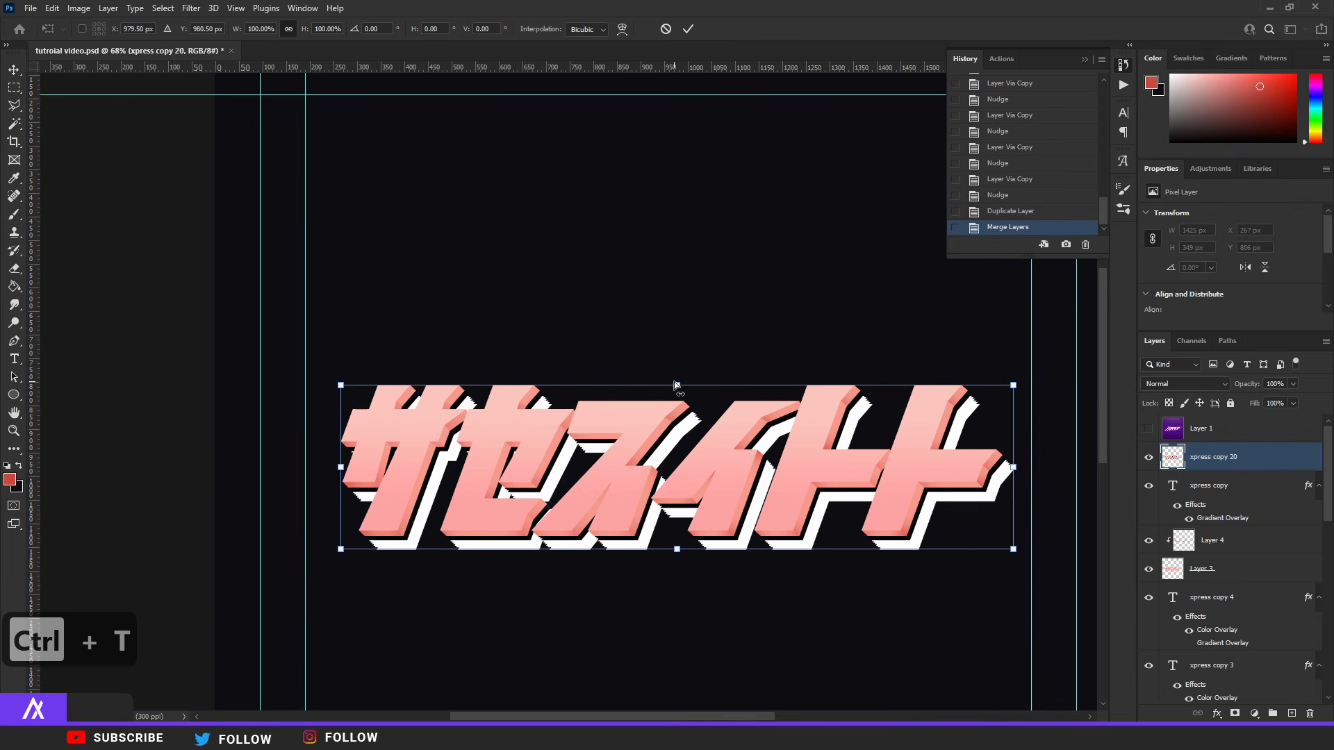
{"action": "left_click_drag", "start_coordinate": [675, 384], "coordinate": [683, 378]}
{"action": "key", "text": "Return"}
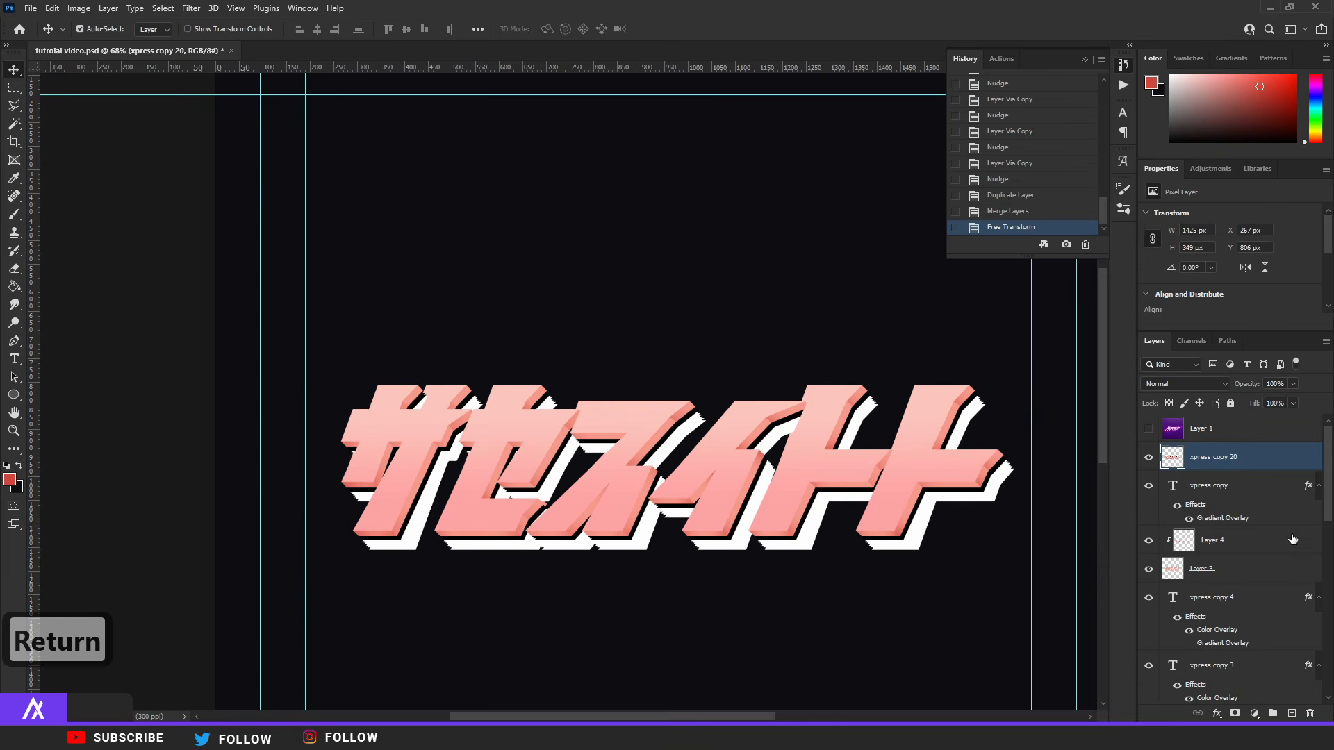
Step: Group all the original lettering layers from xpress copy down to xpress copy 5 and hide the group
{"action": "scroll", "coordinate": [1254, 507], "scroll_direction": "down", "scroll_amount": 10}
{"action": "left_click", "coordinate": [1241, 628], "text": "shift"}
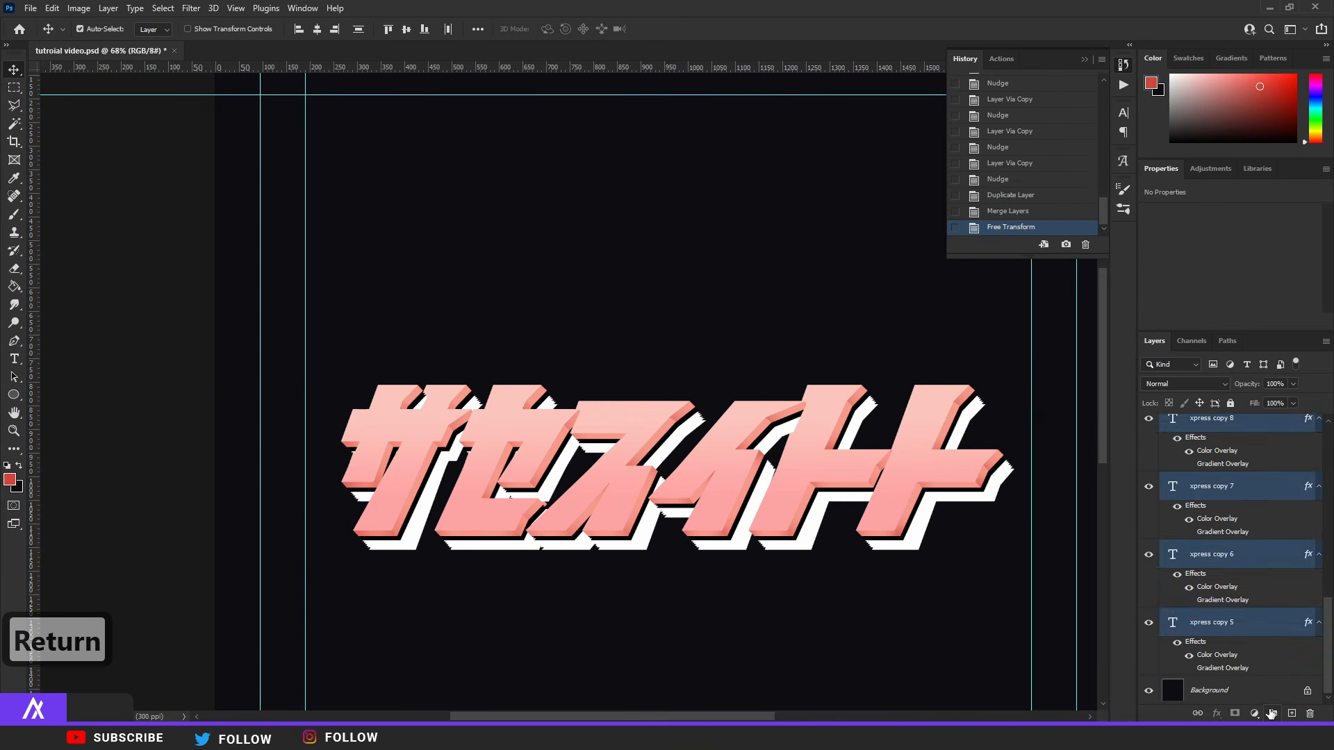
{"action": "left_click", "coordinate": [1272, 713]}
{"action": "left_click", "coordinate": [1148, 480]}
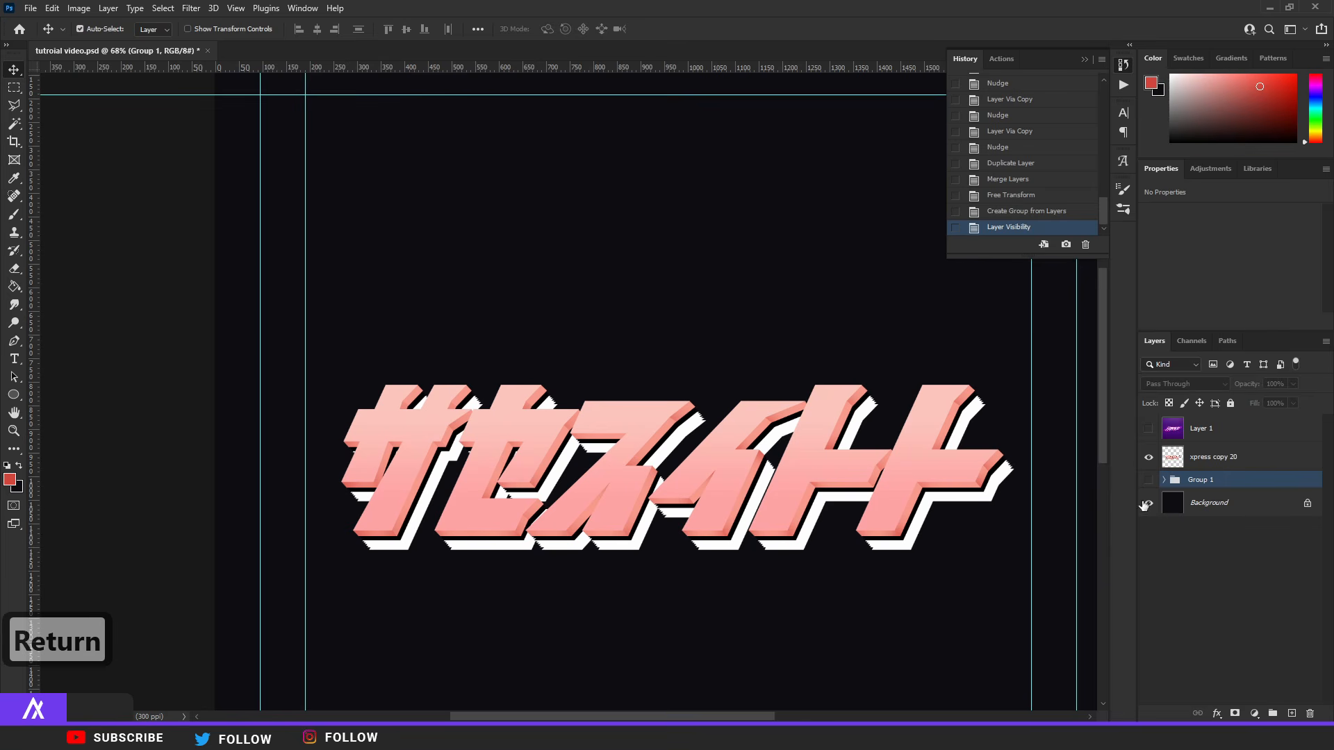
Step: Create a new layer above the merged lettering and clip it to that lettering
{"action": "left_click", "coordinate": [1269, 465]}
{"action": "left_click", "coordinate": [1292, 714]}
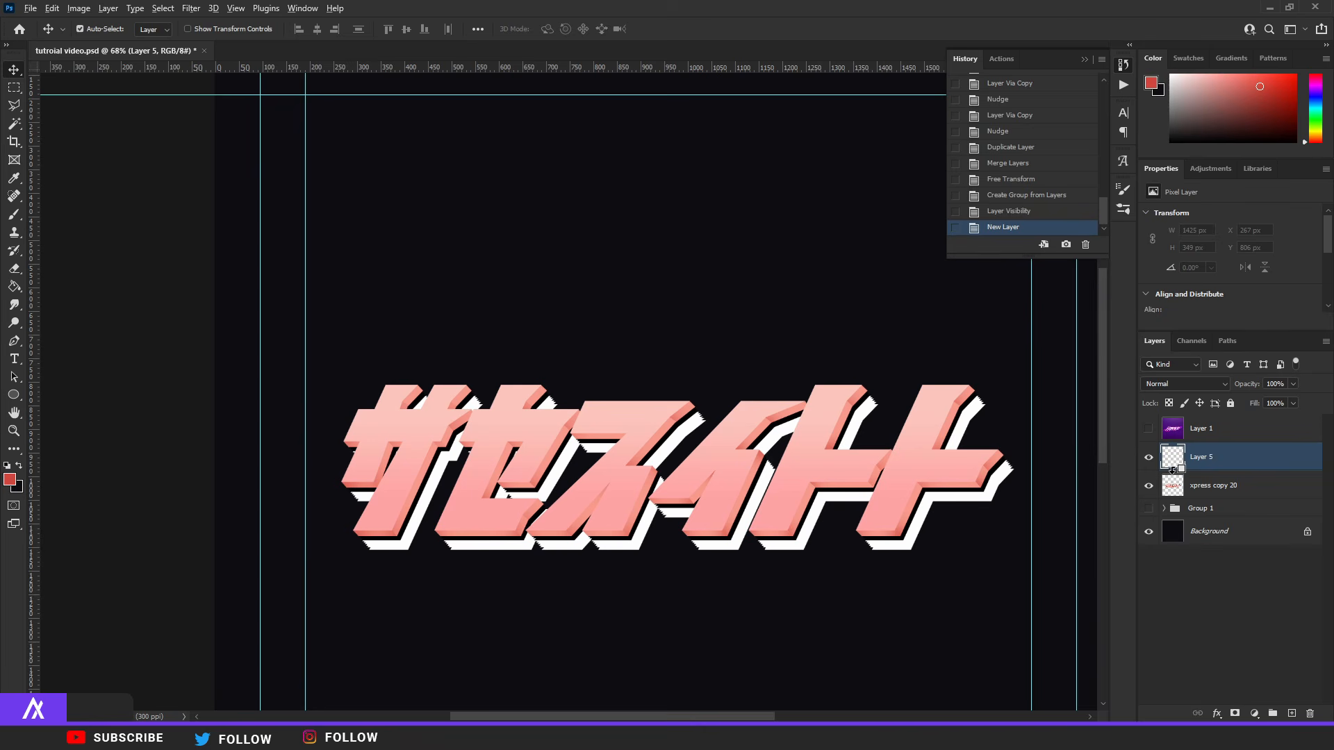
{"action": "left_click", "coordinate": [1172, 469], "text": "alt"}
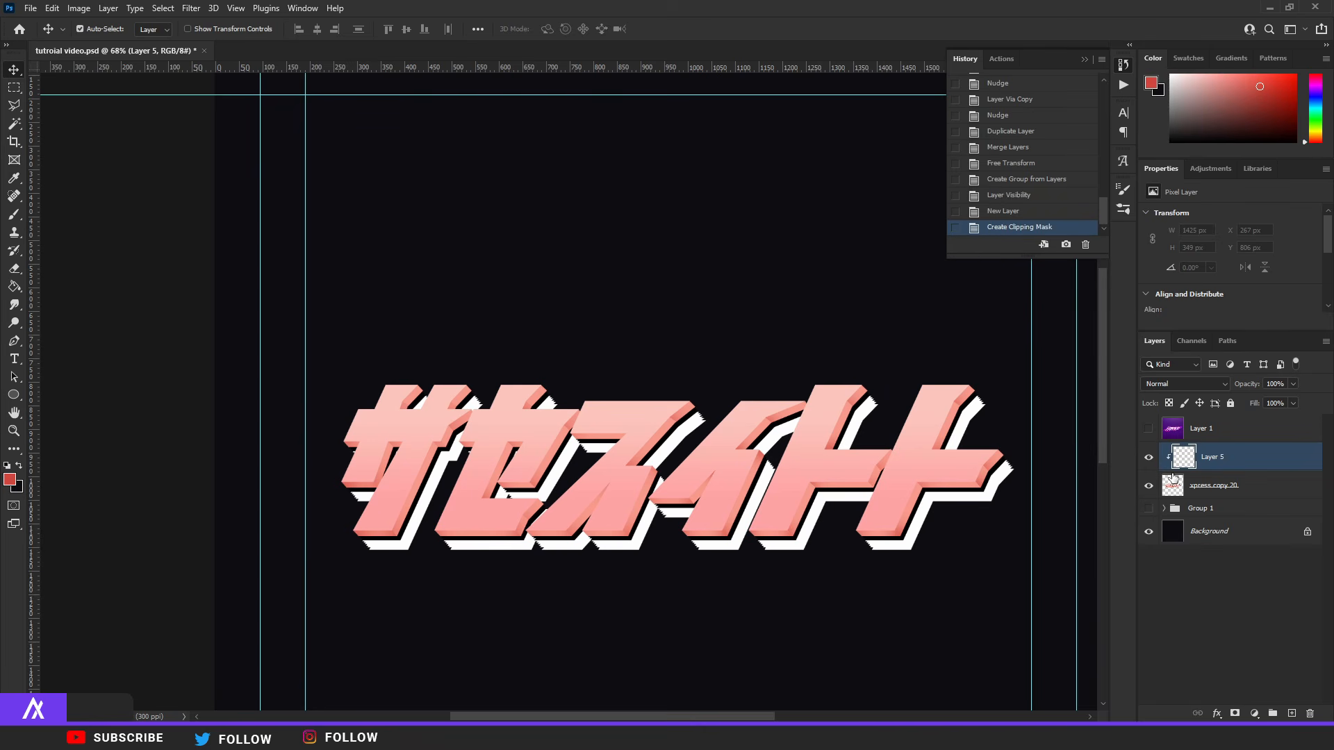
Step: Dab nine bright red (#ff301f) spots across the characters on the clipped layer with a soft 163 px brush
{"action": "left_click", "coordinate": [16, 215]}
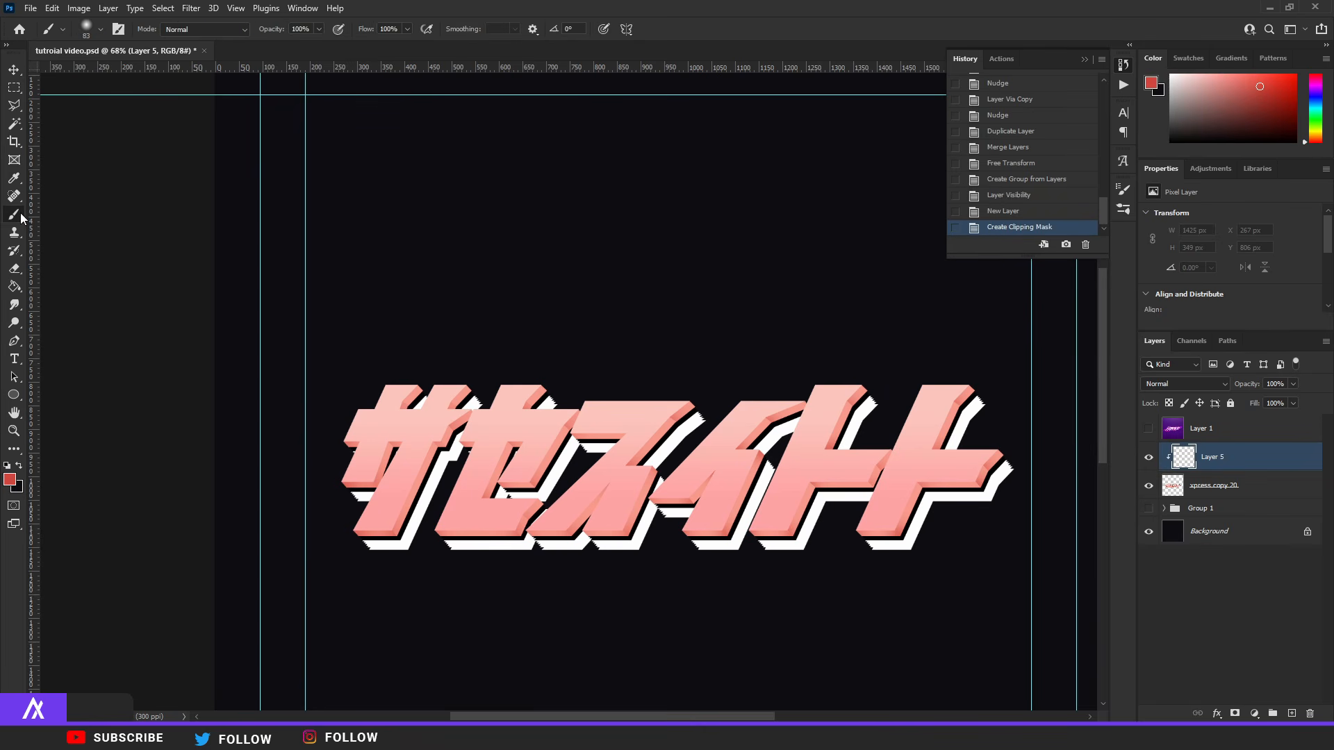
{"action": "left_click", "coordinate": [15, 480]}
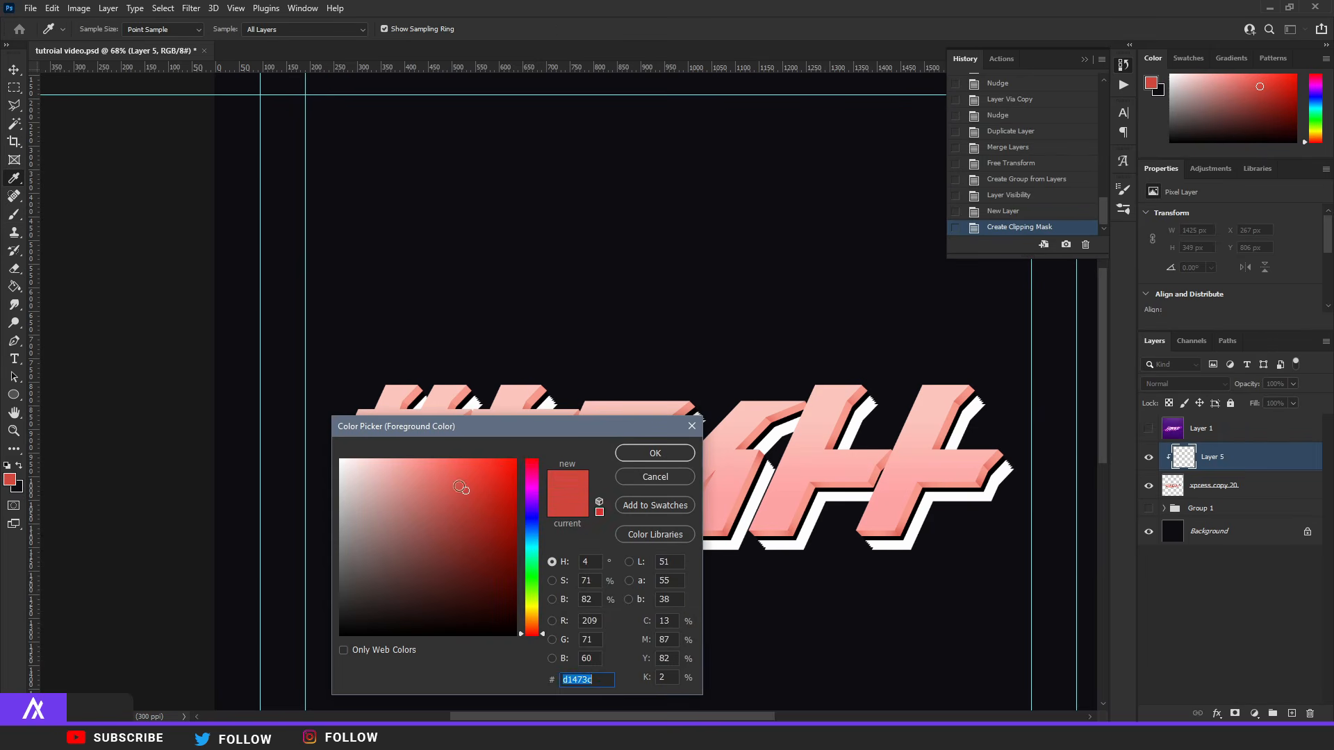
{"action": "left_click", "coordinate": [494, 459]}
{"action": "left_click", "coordinate": [623, 451]}
{"action": "left_click_drag", "start_coordinate": [506, 475], "coordinate": [526, 475]}
{"action": "scroll", "coordinate": [667, 426], "scroll_direction": "up", "scroll_amount": 4}
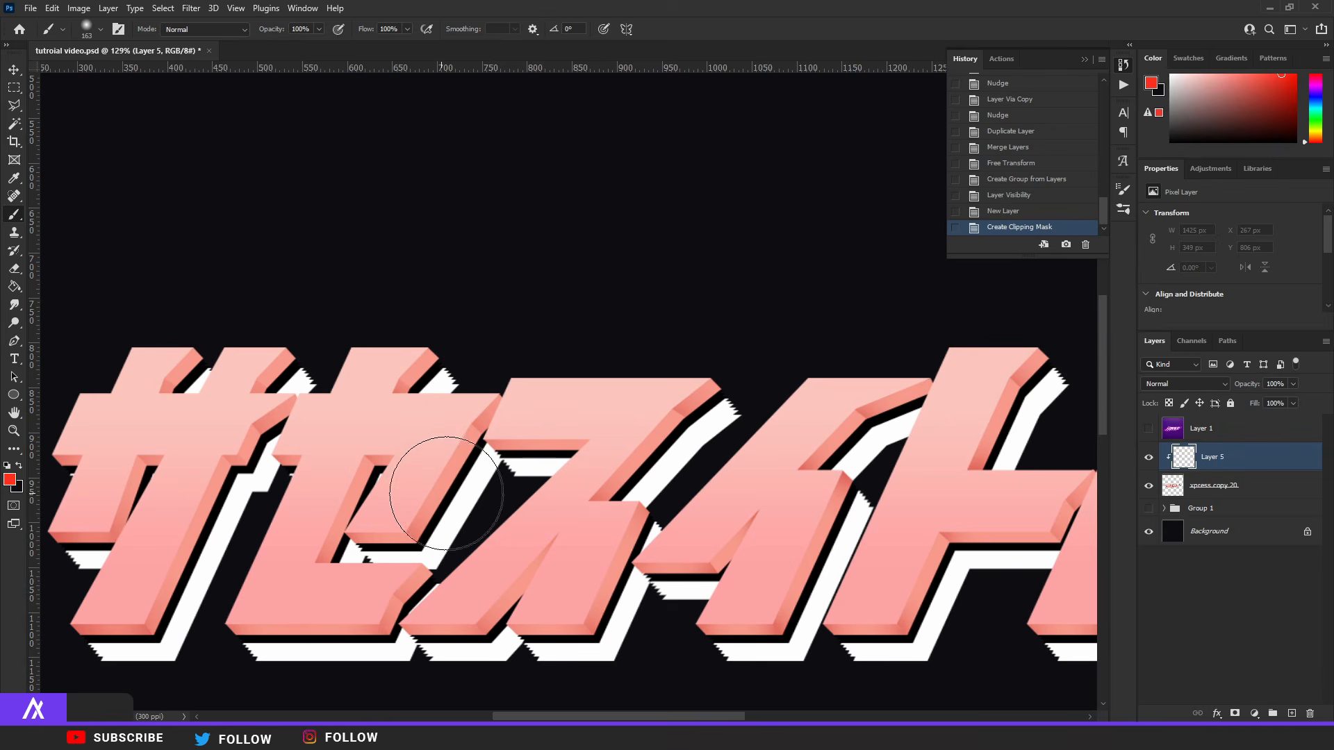
{"action": "scroll", "coordinate": [590, 511], "scroll_direction": "down", "scroll_amount": 3}
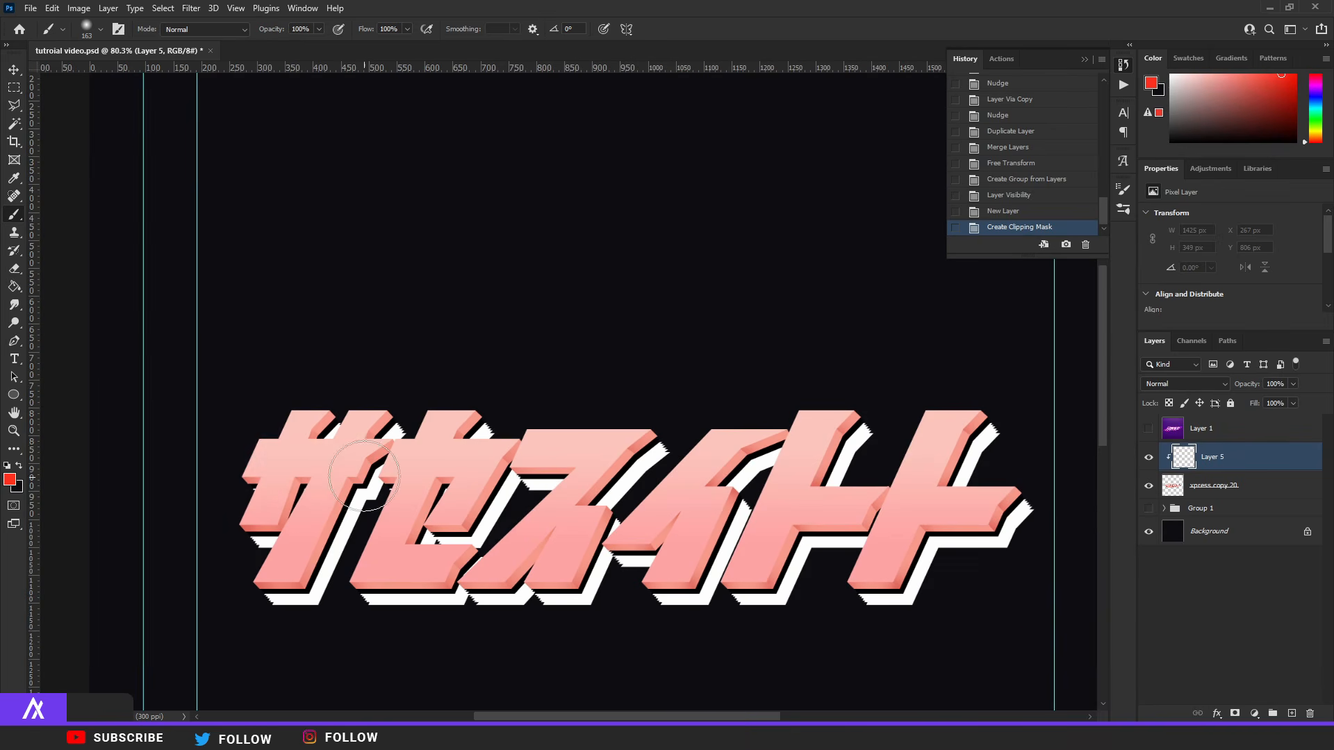
{"action": "left_click", "coordinate": [272, 448]}
{"action": "left_click", "coordinate": [318, 538]}
{"action": "left_click", "coordinate": [388, 435]}
{"action": "left_click", "coordinate": [446, 563]}
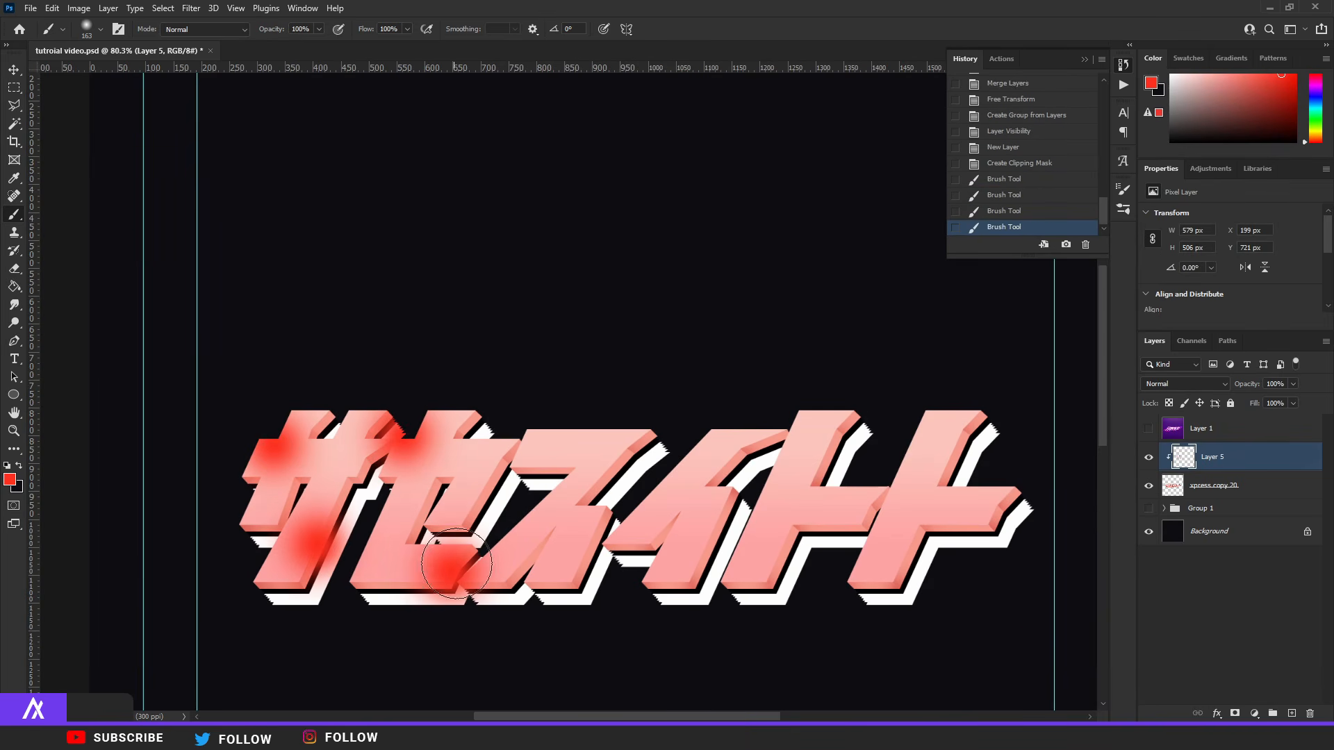
{"action": "left_click", "coordinate": [549, 443]}
{"action": "left_click", "coordinate": [702, 540]}
{"action": "left_click", "coordinate": [831, 422]}
{"action": "left_click", "coordinate": [950, 505]}
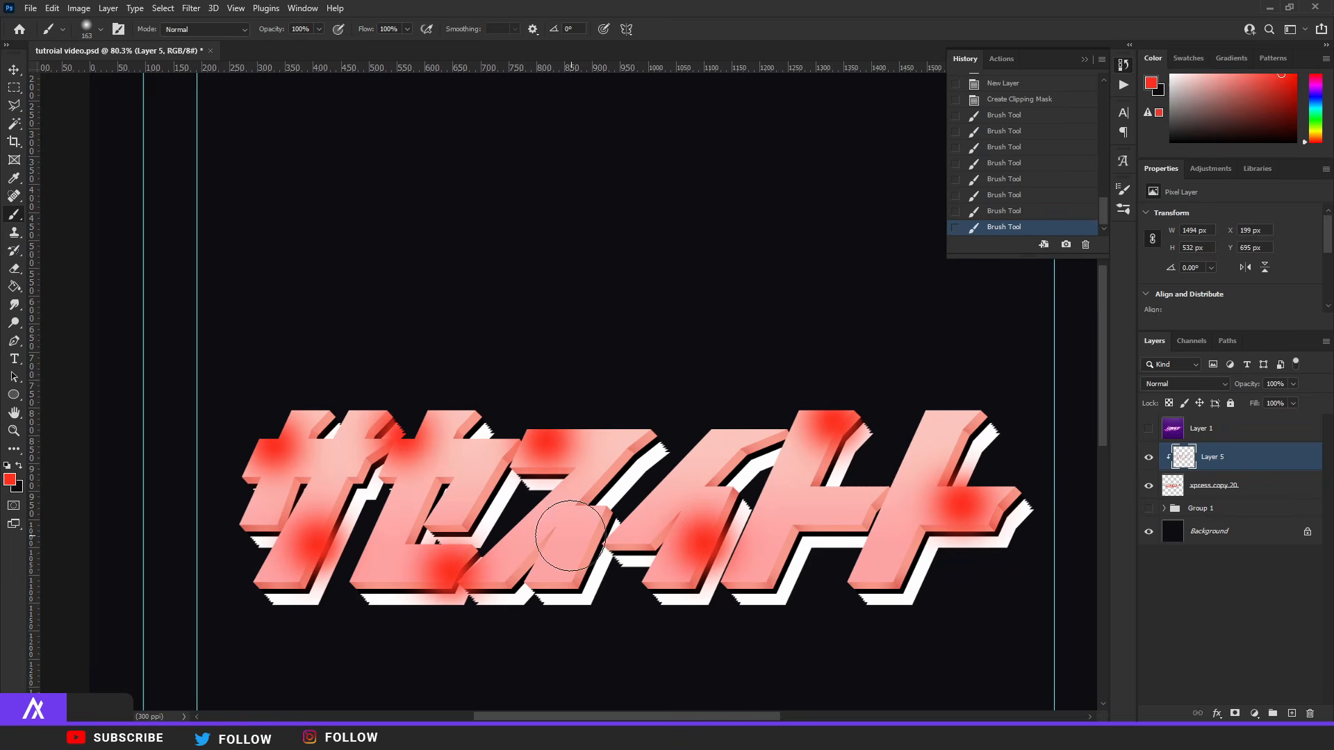
{"action": "left_click", "coordinate": [570, 533]}
Step: Set the red spots layer to Overlay blending at 50% opacity
{"action": "left_click", "coordinate": [1185, 383]}
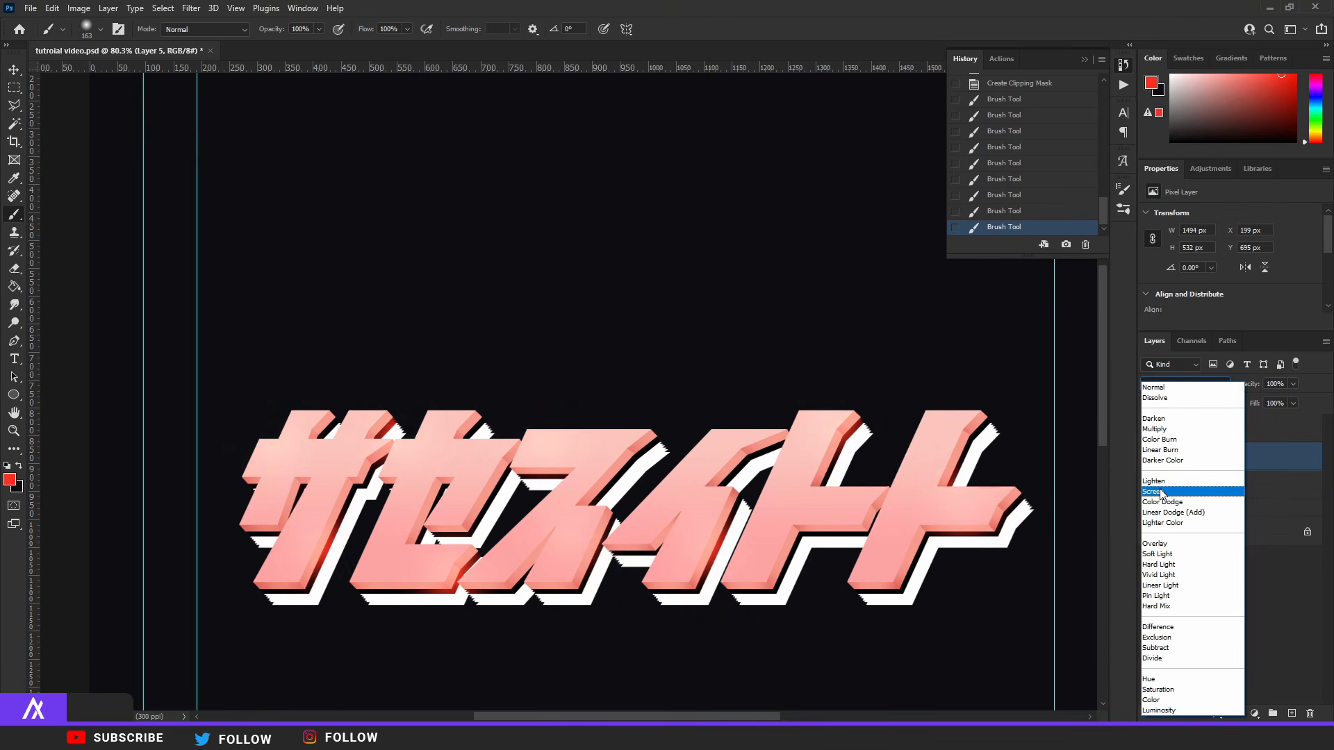
{"action": "left_click", "coordinate": [1164, 543]}
{"action": "left_click", "coordinate": [1293, 384]}
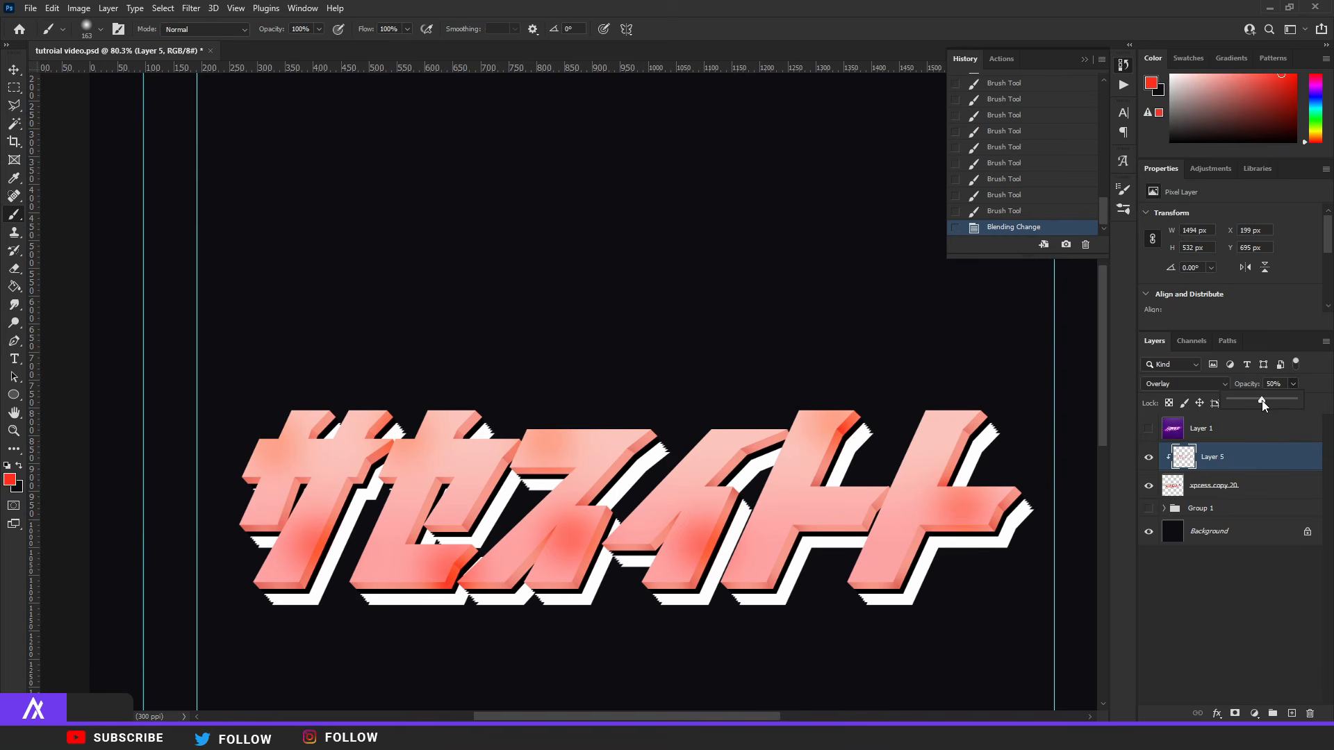
{"action": "left_click_drag", "start_coordinate": [1261, 401], "coordinate": [1261, 398]}
Step: Add another new layer above the red spots layer and clip it to the lettering
{"action": "left_click", "coordinate": [1292, 712]}
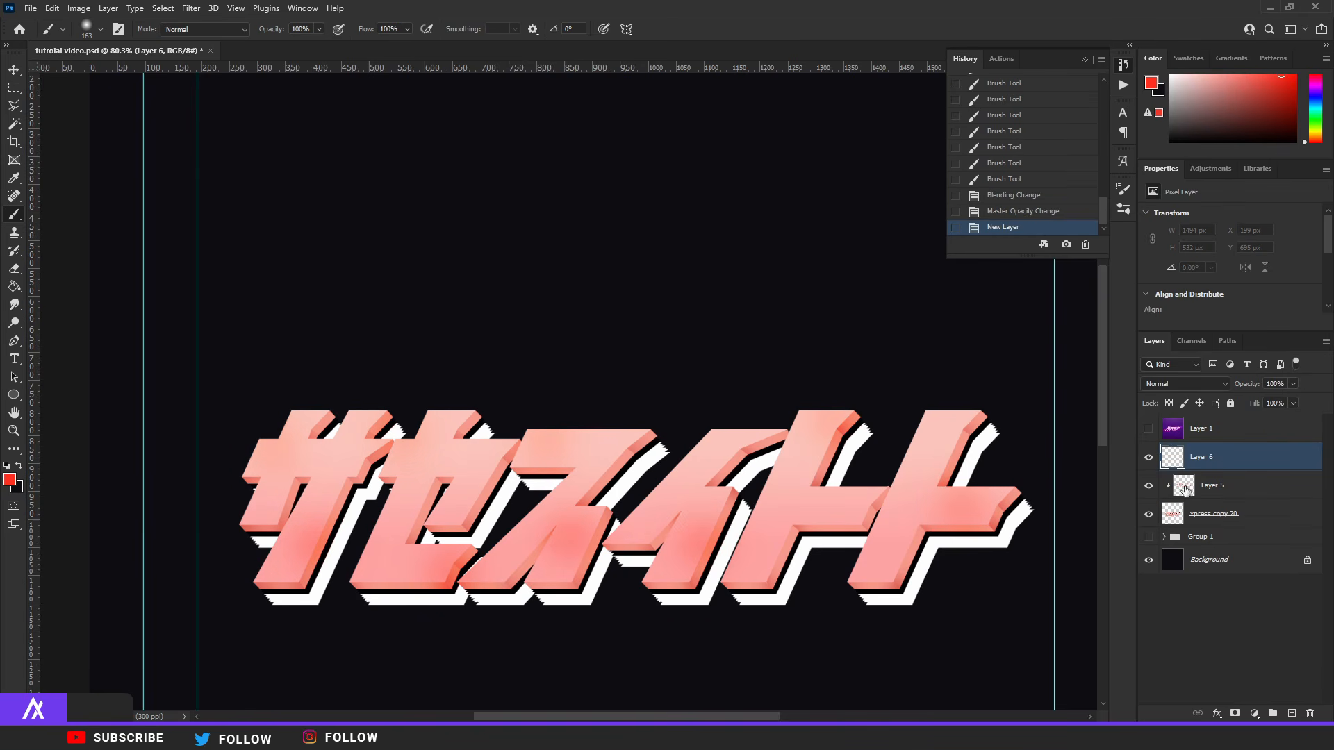
{"action": "key", "text": "ctrl+0"}
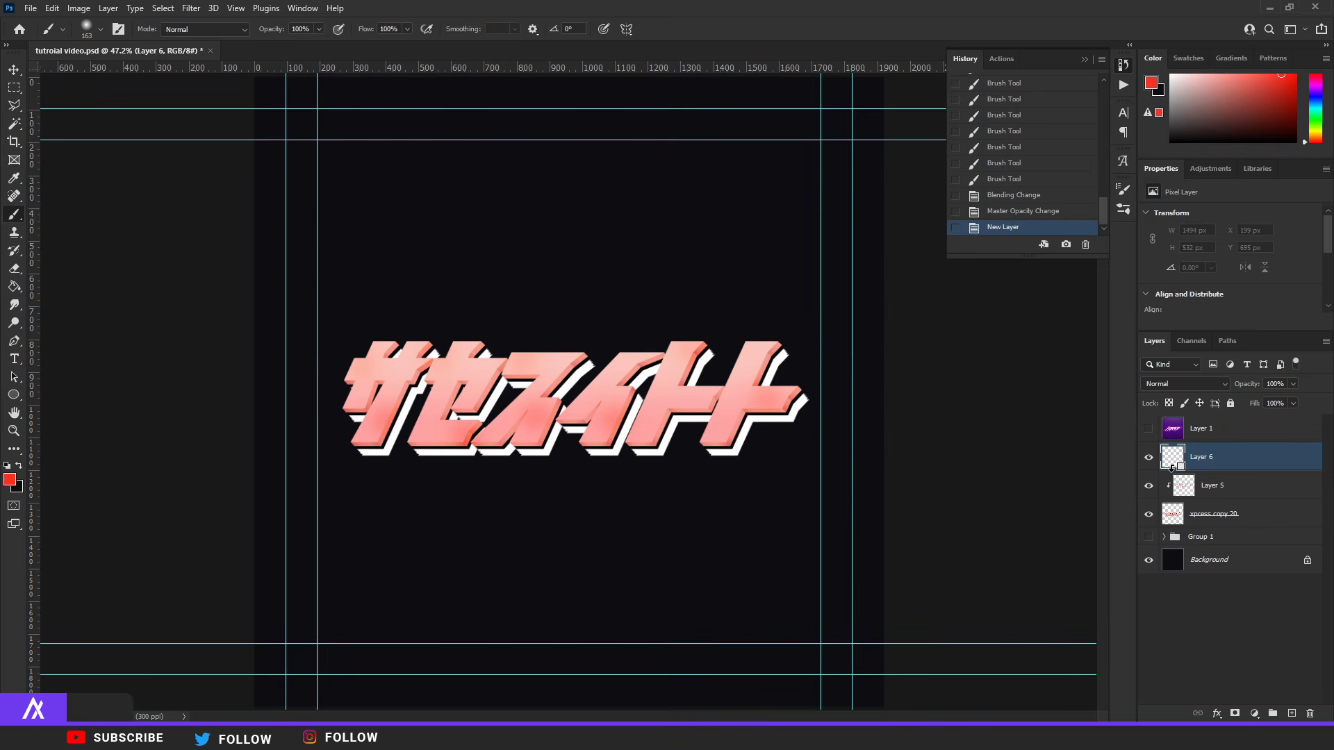
{"action": "left_click", "coordinate": [1174, 470], "text": "alt"}
Step: Paint a dark red (#cb1e16) stroke along the lower part of the lettering with a much larger soft brush
{"action": "scroll", "coordinate": [604, 440], "scroll_direction": "up", "scroll_amount": 3}
{"action": "right_click", "coordinate": [216, 483], "text": "alt"}
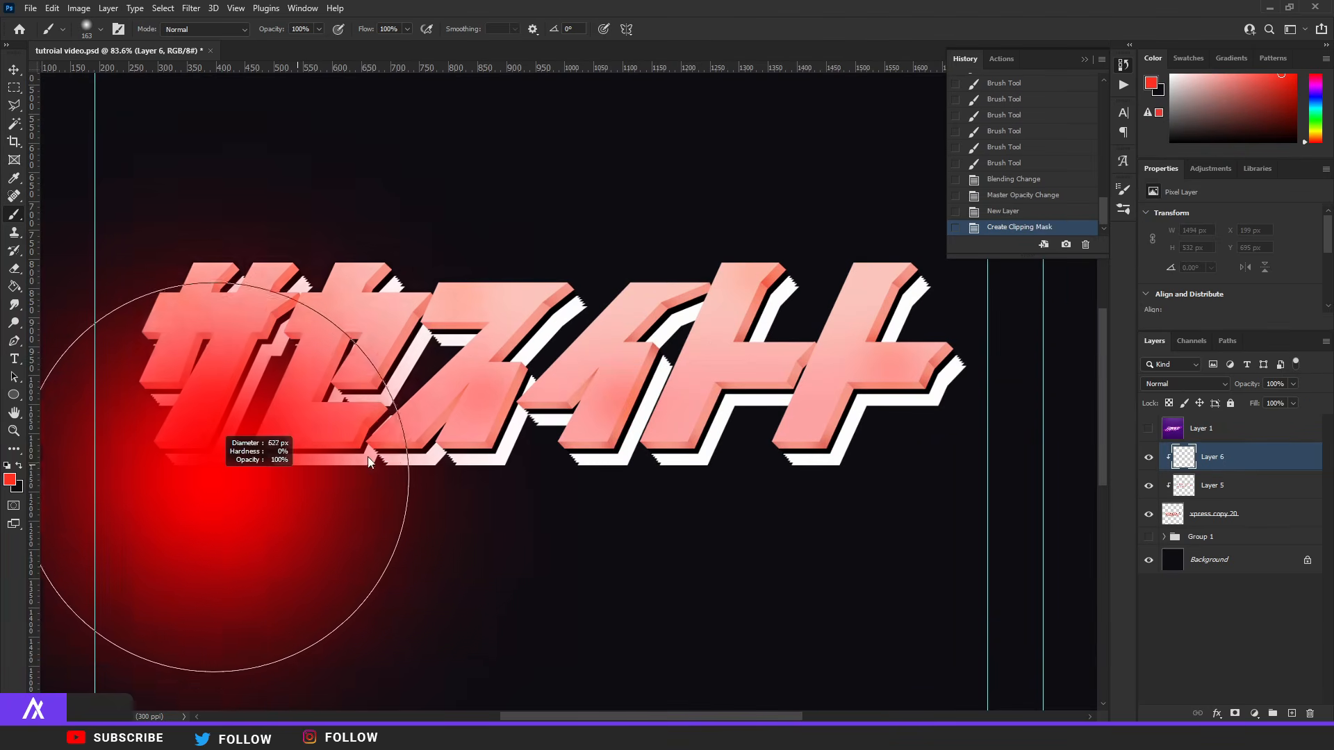
{"action": "left_click", "coordinate": [10, 480]}
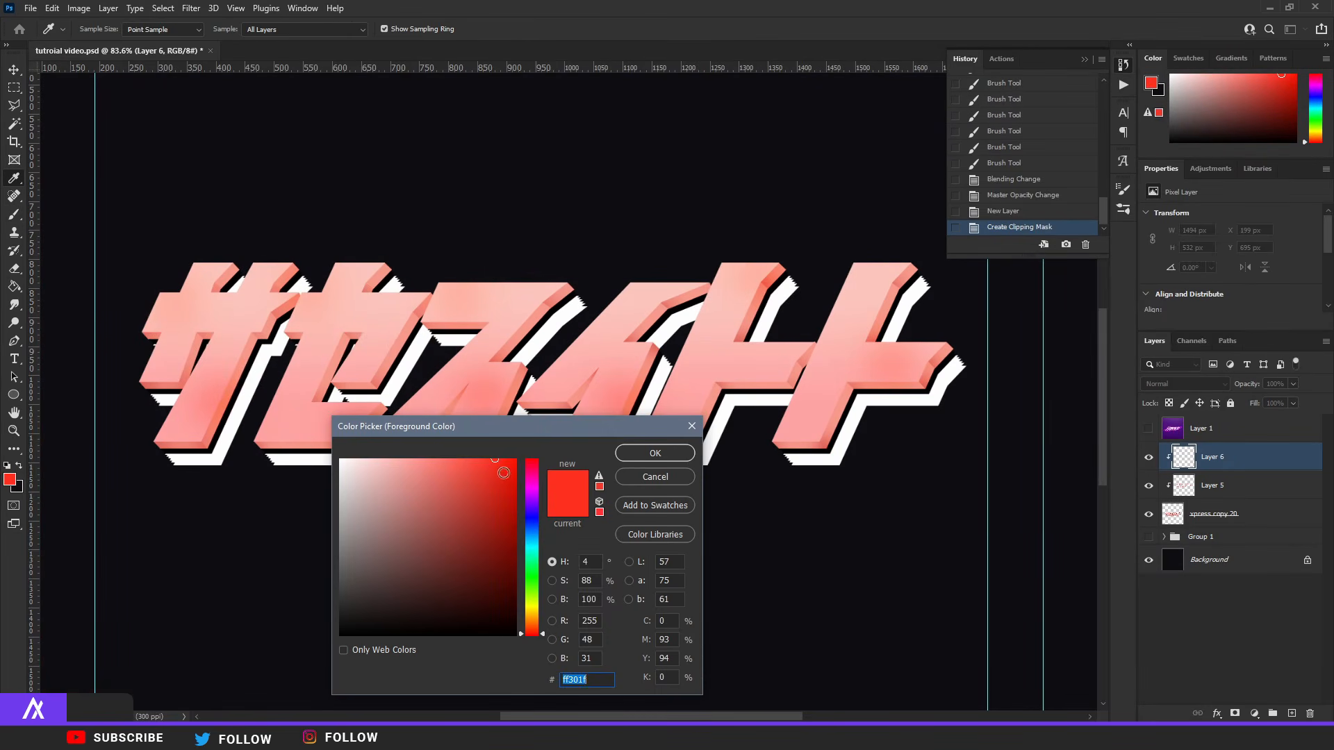
{"action": "left_click", "coordinate": [616, 392]}
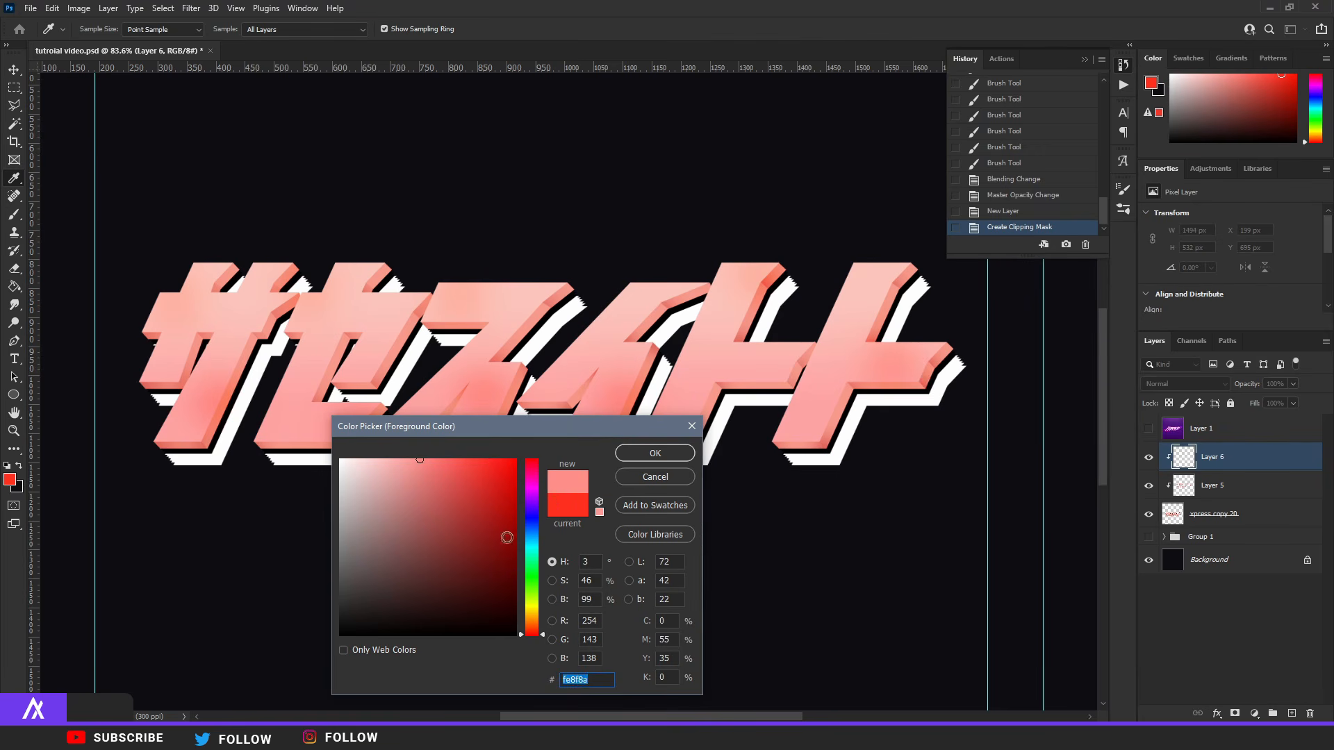
{"action": "mouse_move", "coordinate": [485, 495]}
{"action": "left_mouse_down"}
{"action": "mouse_move", "coordinate": [465, 507]}
{"action": "mouse_move", "coordinate": [476, 521]}
{"action": "mouse_move", "coordinate": [491, 506]}
{"action": "left_mouse_up"}
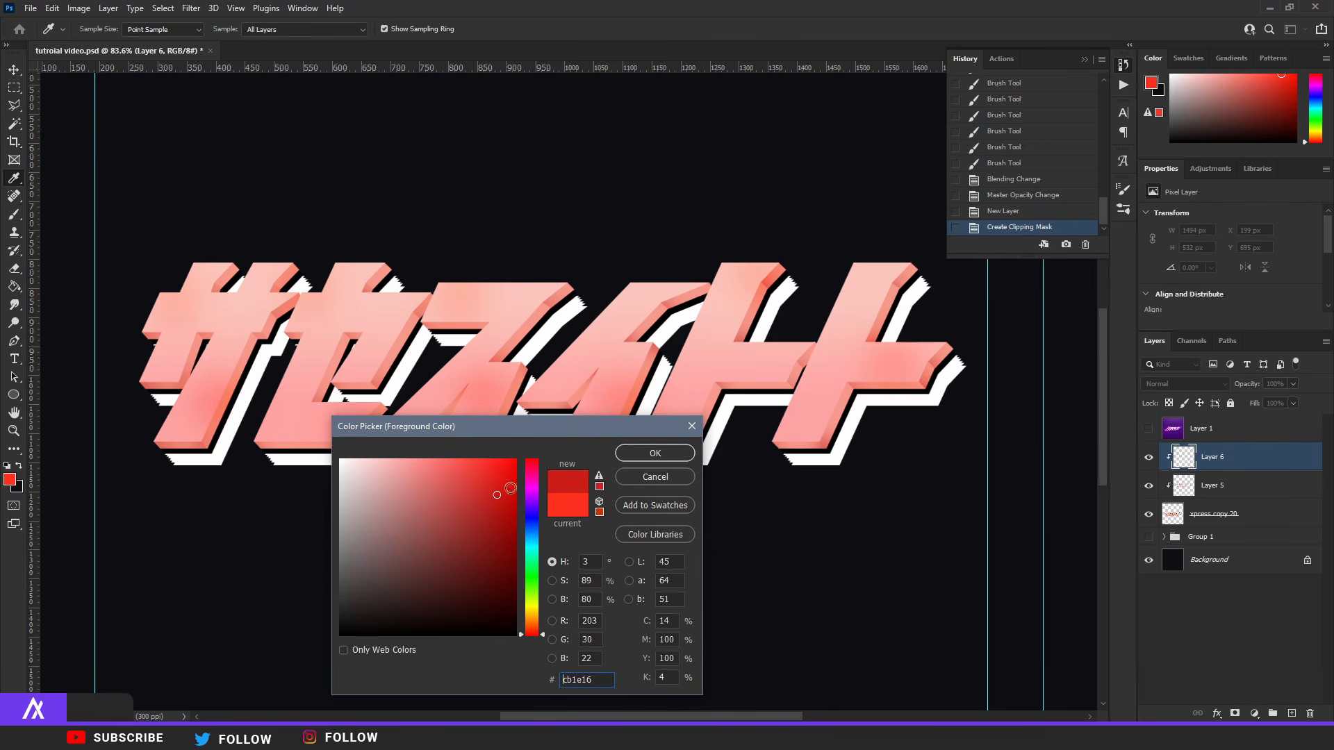
{"action": "left_click", "coordinate": [655, 453]}
{"action": "scroll", "coordinate": [310, 542], "scroll_direction": "down", "scroll_amount": 3}
{"action": "left_click_drag", "start_coordinate": [555, 547], "coordinate": [991, 565]}
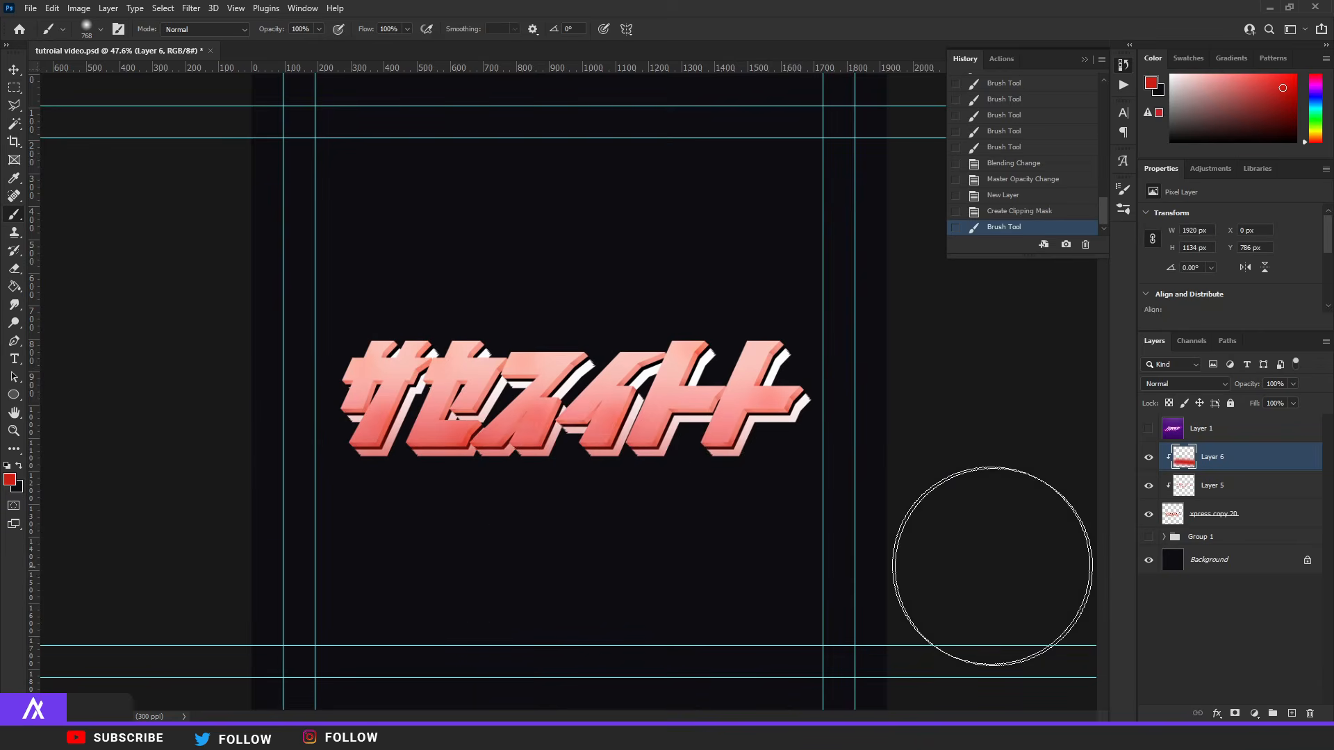
Step: Set the dark red shading layer to Overlay at 37% opacity and compare the lettering with and without it
{"action": "scroll", "coordinate": [354, 474], "scroll_direction": "up", "scroll_amount": 5}
{"action": "left_click", "coordinate": [1163, 385]}
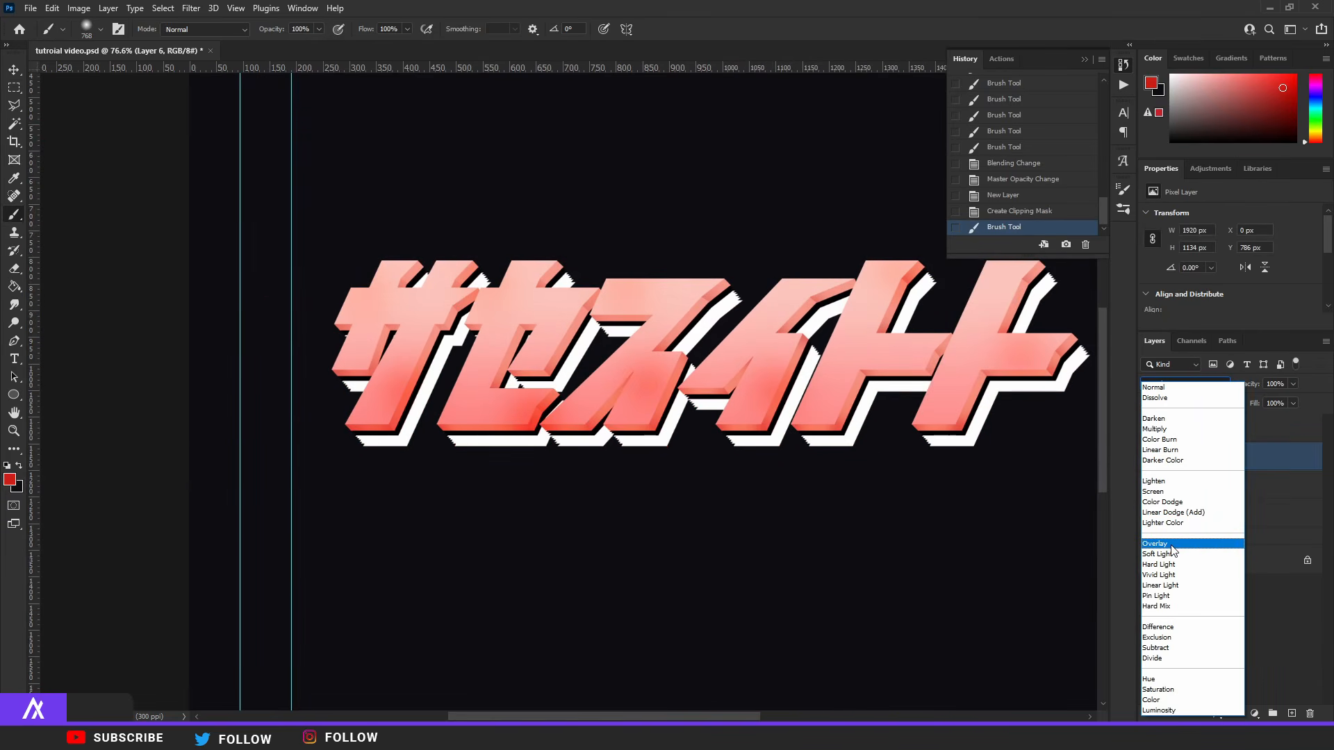
{"action": "left_click", "coordinate": [1173, 546]}
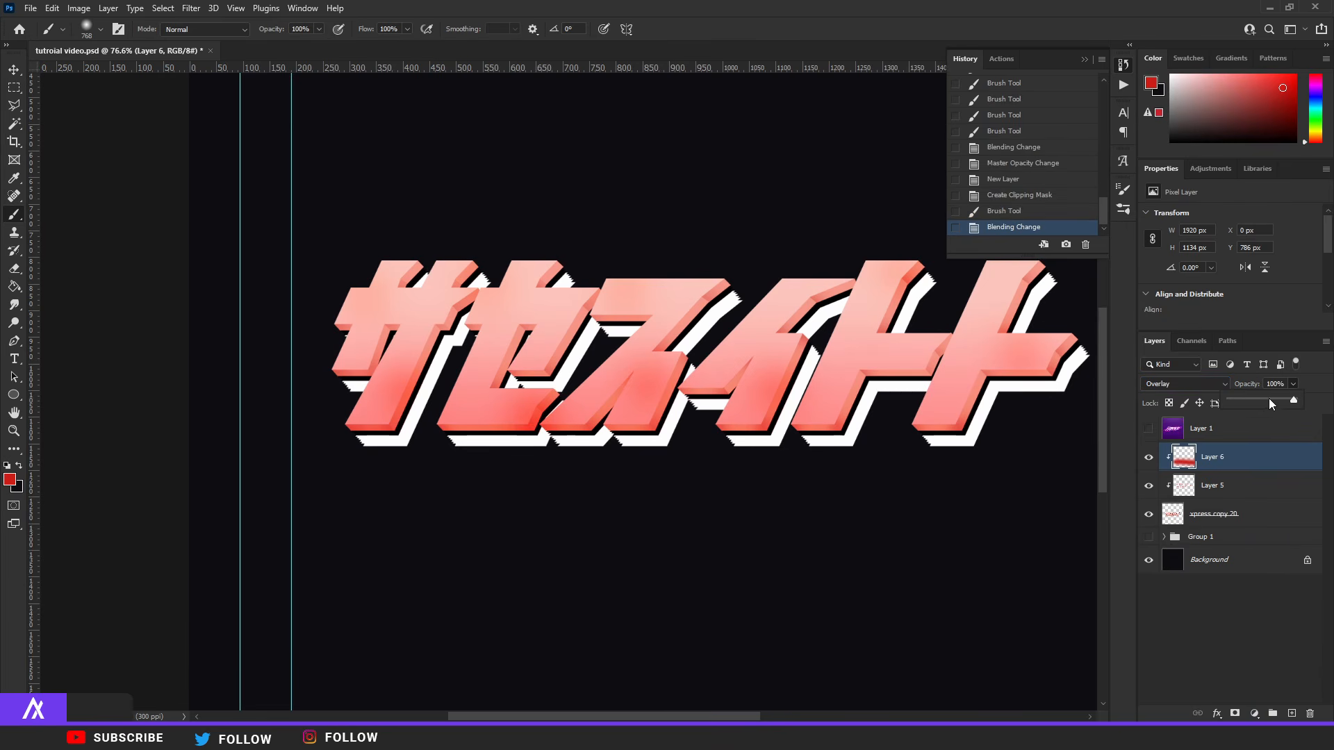
{"action": "left_click_drag", "start_coordinate": [1269, 398], "coordinate": [1254, 399]}
{"action": "left_click", "coordinate": [1149, 458]}
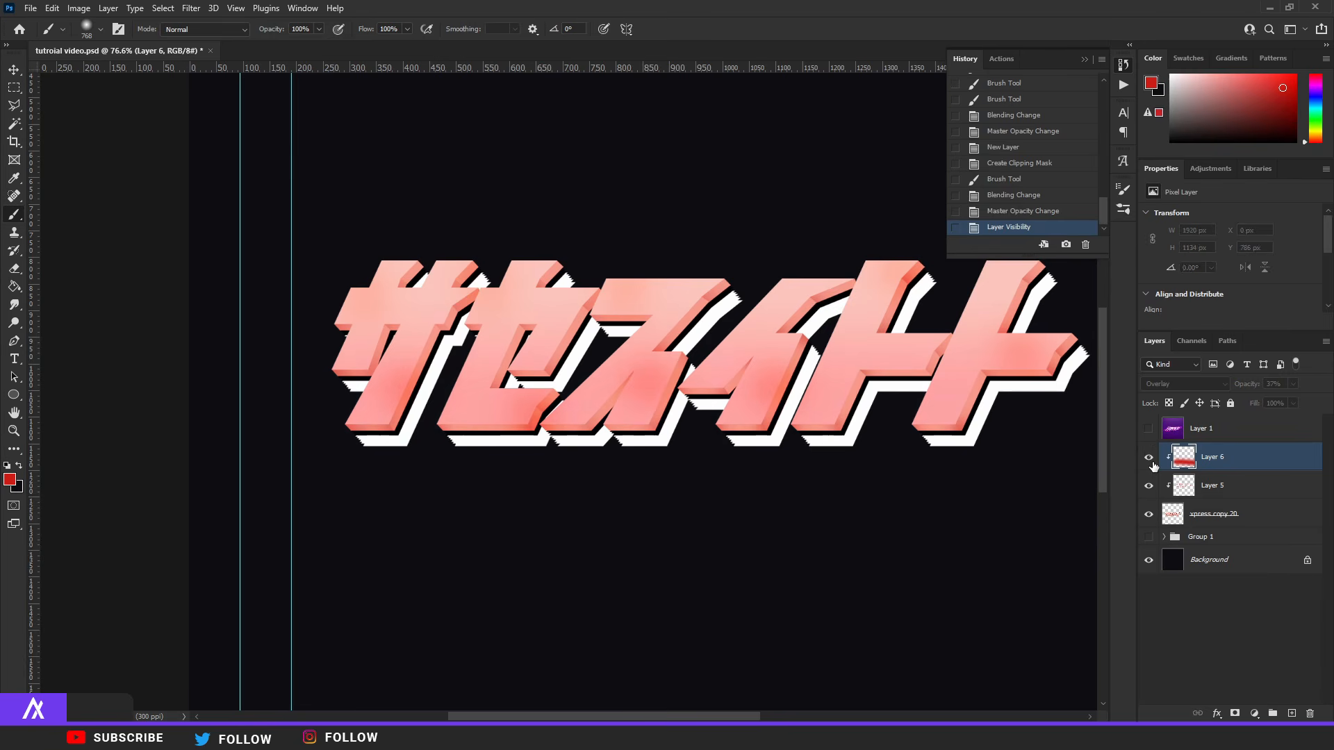
{"action": "left_click", "coordinate": [1150, 458]}
{"action": "left_click", "coordinate": [1150, 459]}
{"action": "left_click", "coordinate": [1150, 459]}
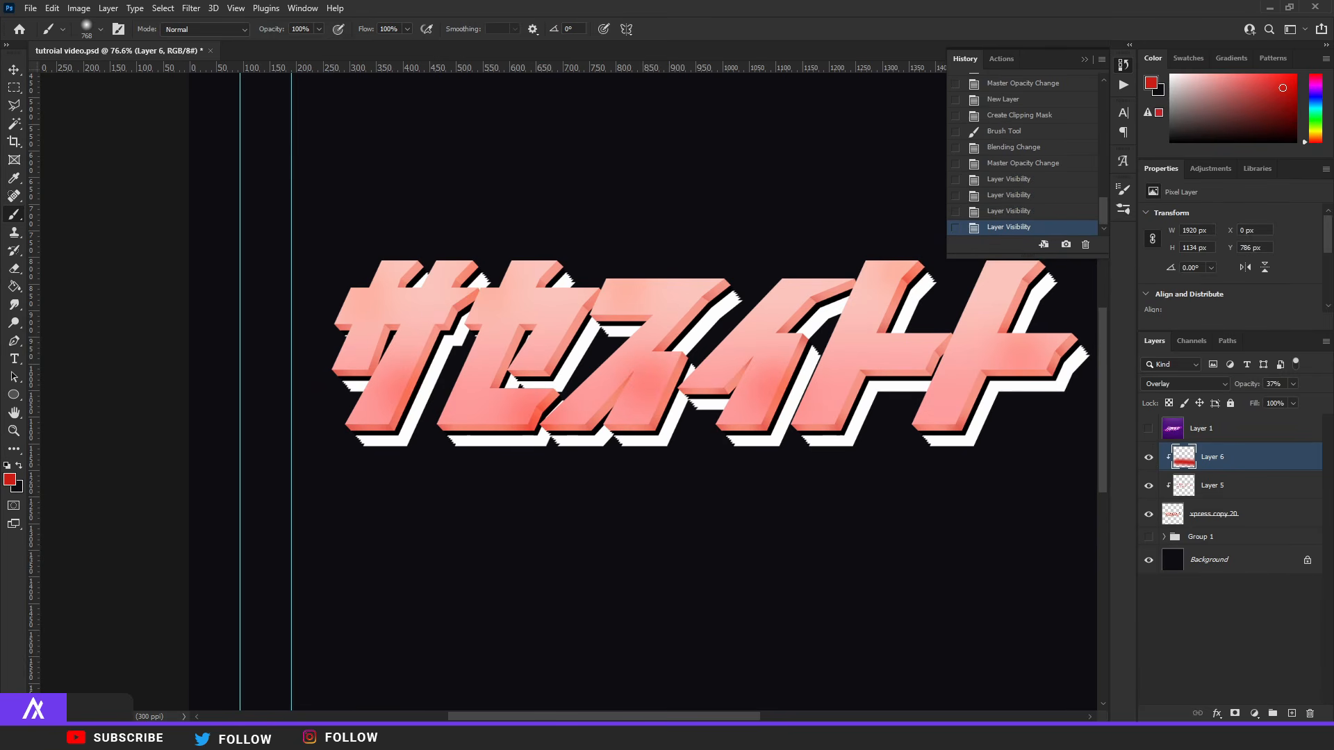
Step: Clip a new layer above the dark red shading and brush a soft white highlight across the top of the lettering
{"action": "left_click", "coordinate": [1291, 714]}
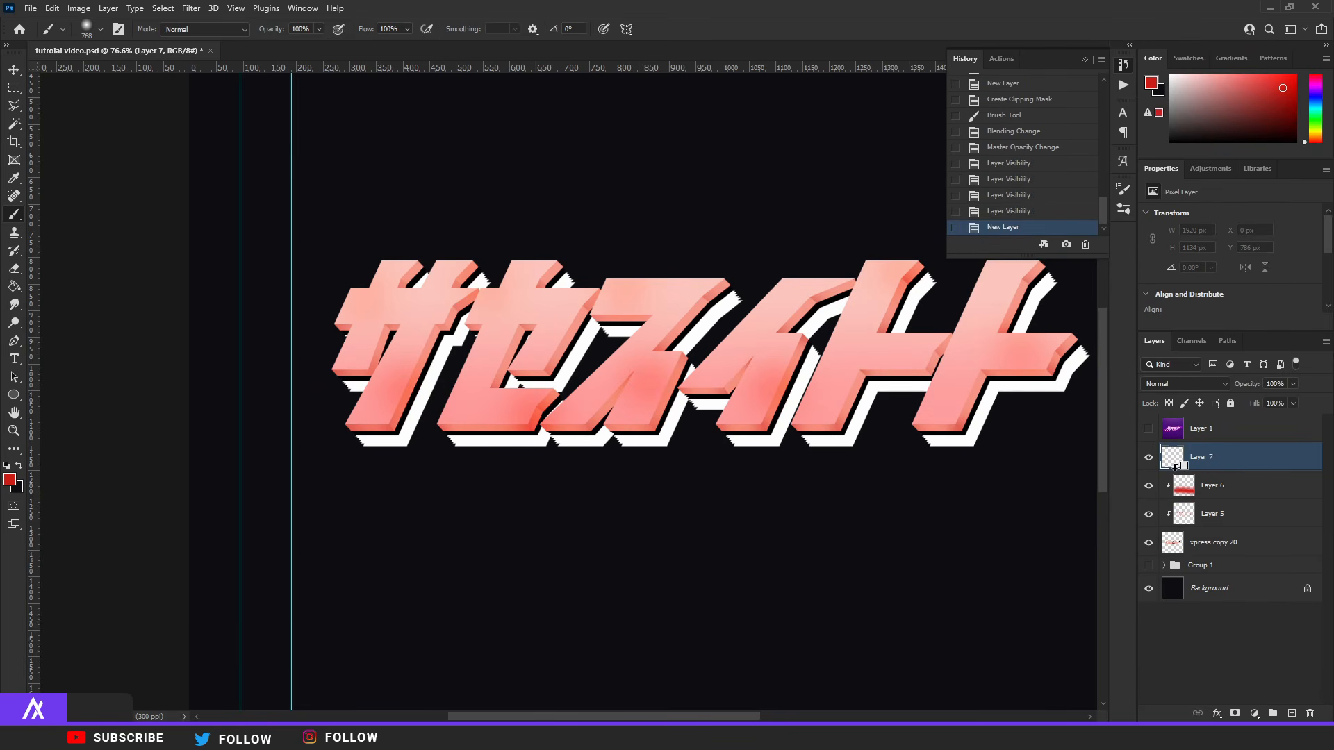
{"action": "left_click", "coordinate": [1175, 469], "text": "alt"}
{"action": "left_click", "coordinate": [7, 467]}
{"action": "left_click", "coordinate": [19, 466]}
{"action": "scroll", "coordinate": [555, 389], "scroll_direction": "down", "scroll_amount": 3}
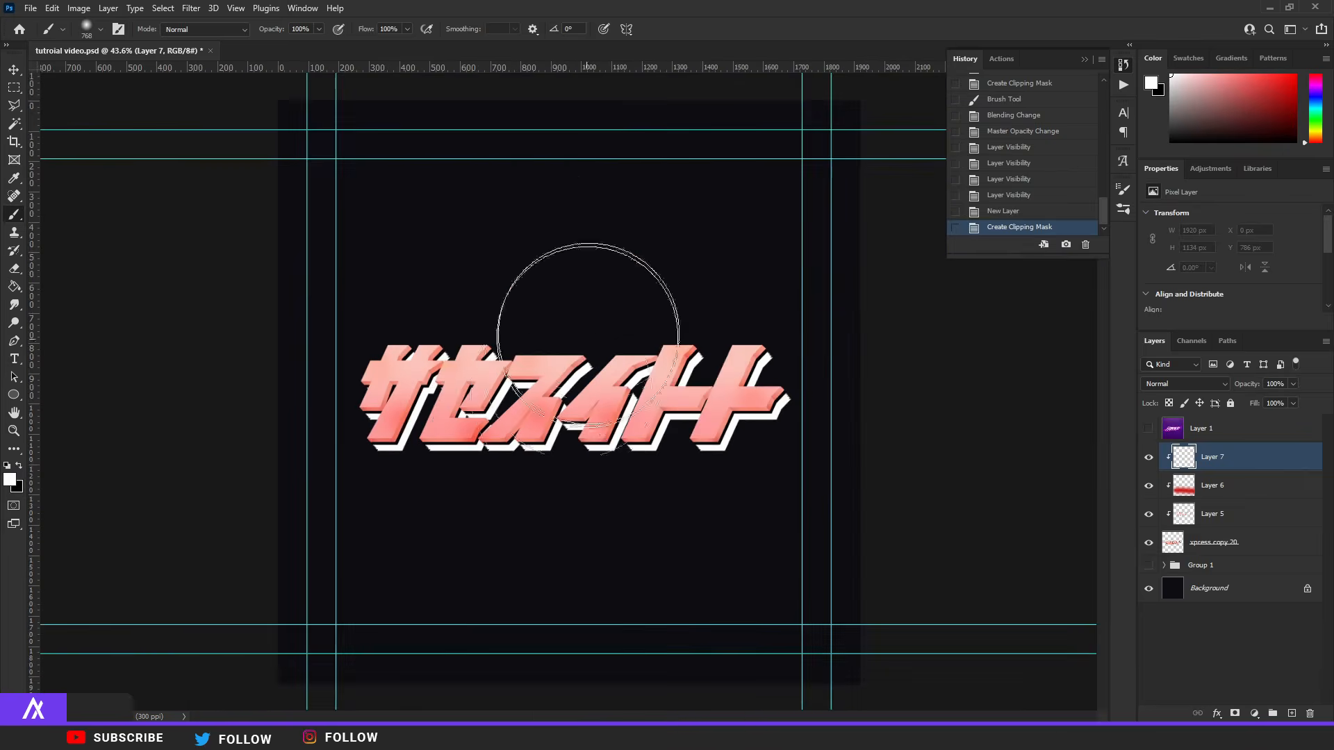
{"action": "scroll", "coordinate": [424, 252], "scroll_direction": "up", "scroll_amount": 4}
{"action": "left_click_drag", "start_coordinate": [373, 264], "coordinate": [966, 266]}
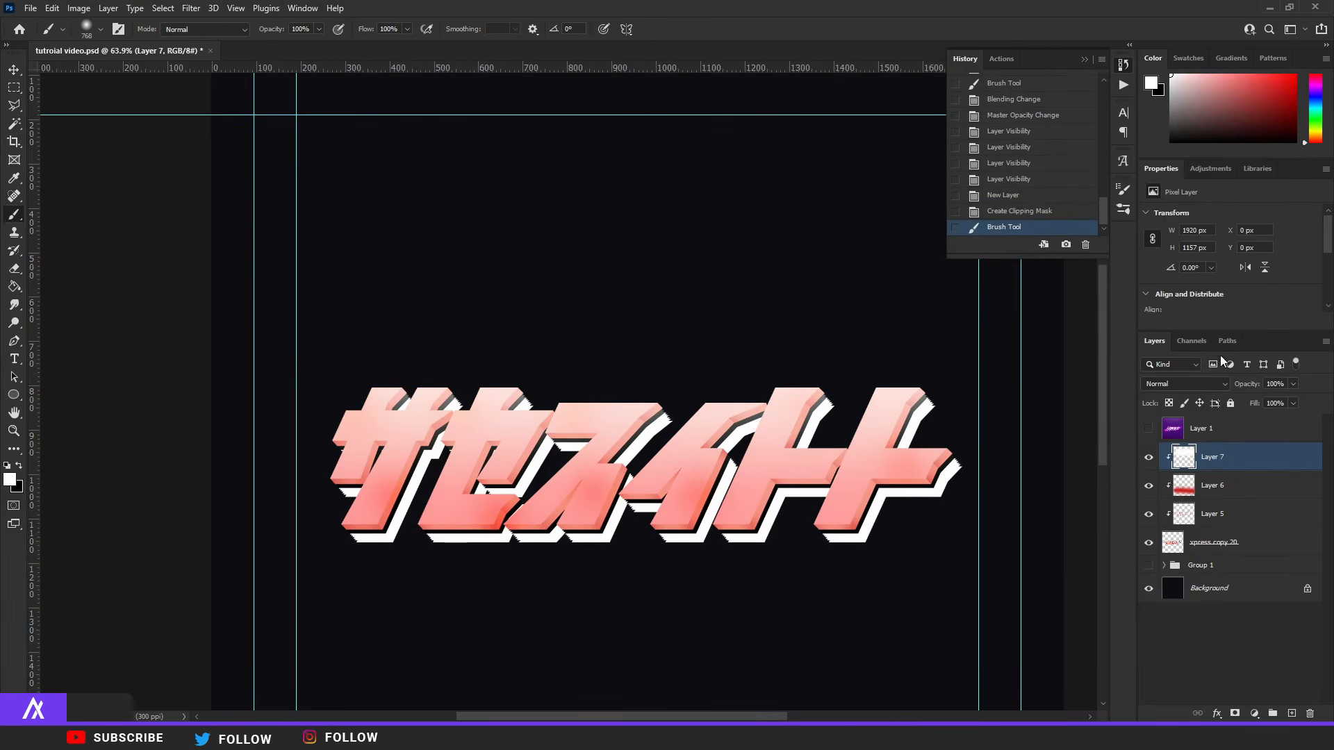
Step: Set the white highlight layer to Overlay blending at 78% opacity
{"action": "left_click", "coordinate": [1188, 384]}
{"action": "left_click", "coordinate": [1181, 547]}
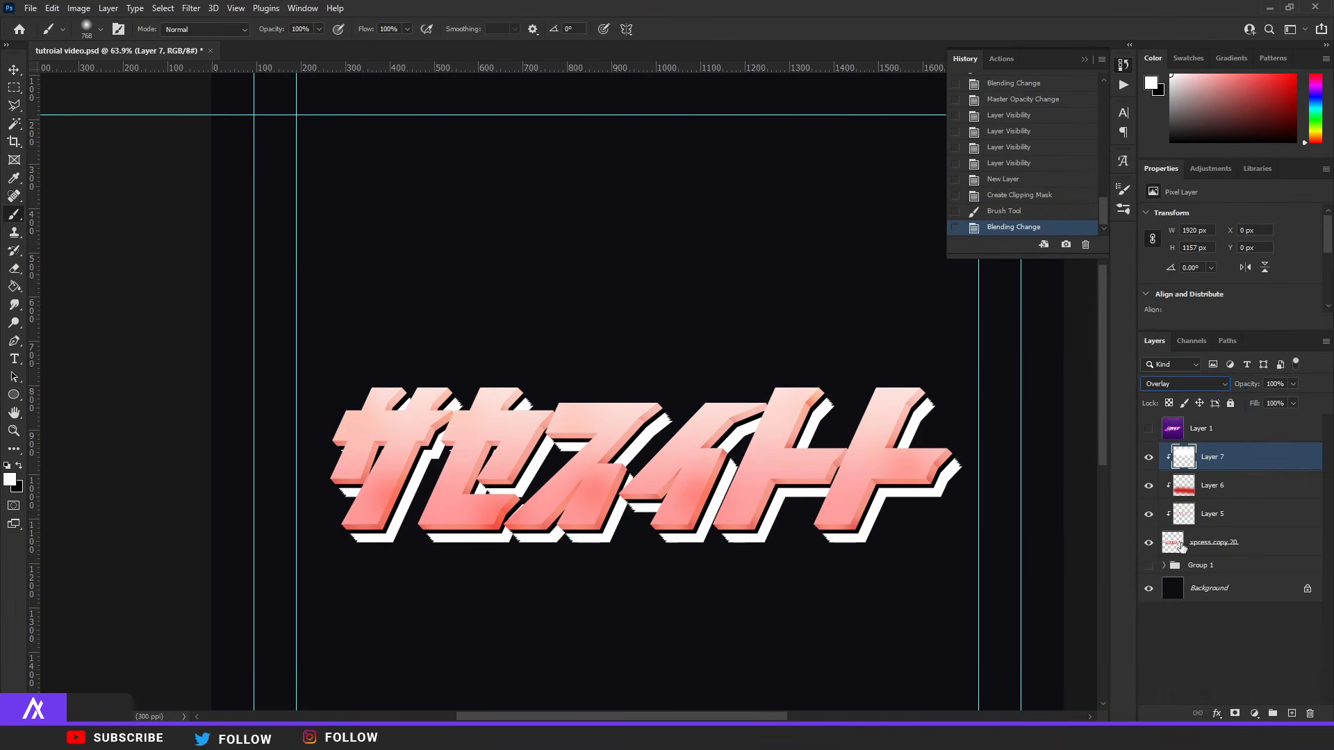
{"action": "left_click", "coordinate": [1293, 383]}
{"action": "left_click_drag", "start_coordinate": [1292, 397], "coordinate": [1278, 398]}
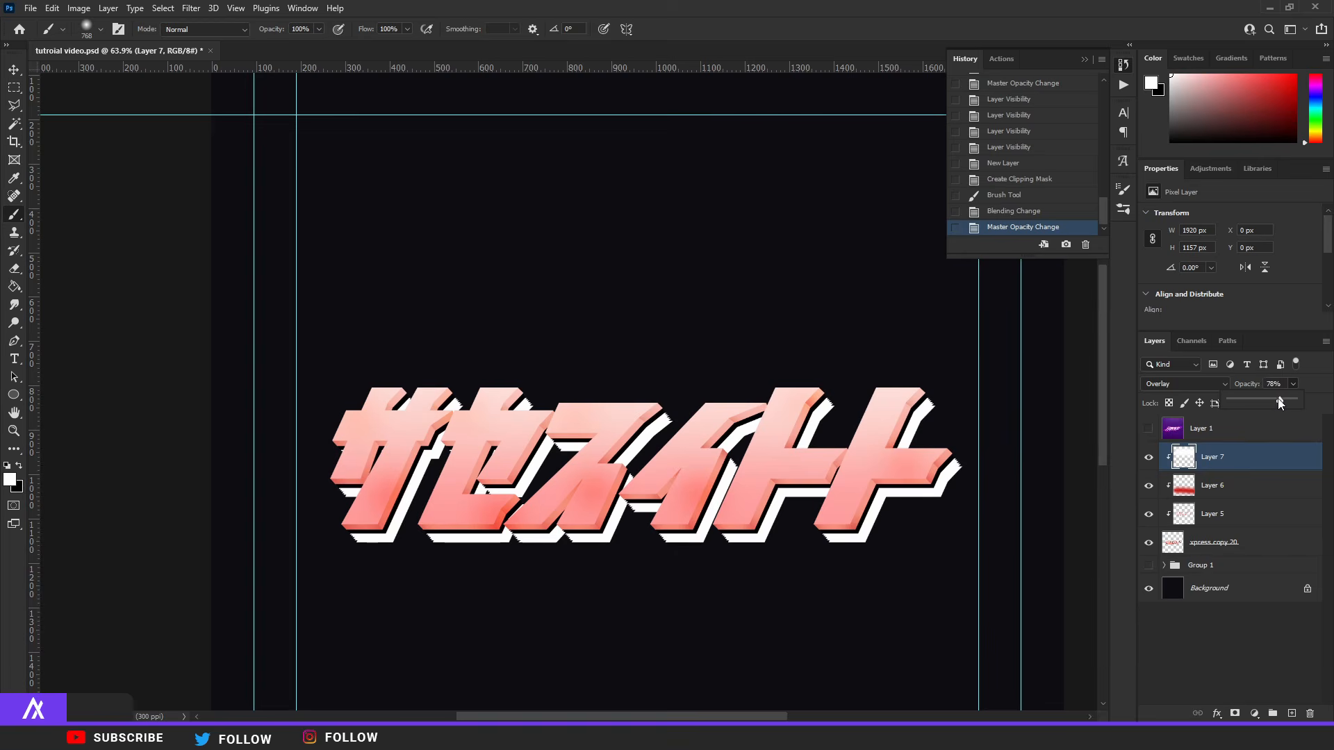
{"action": "key", "text": "Return"}
Step: Merge the three clipped shading layers with the xpress copy 20 lettering into one layer
{"action": "scroll", "coordinate": [558, 456], "scroll_direction": "down", "scroll_amount": 3}
{"action": "scroll", "coordinate": [553, 456], "scroll_direction": "up", "scroll_amount": 2}
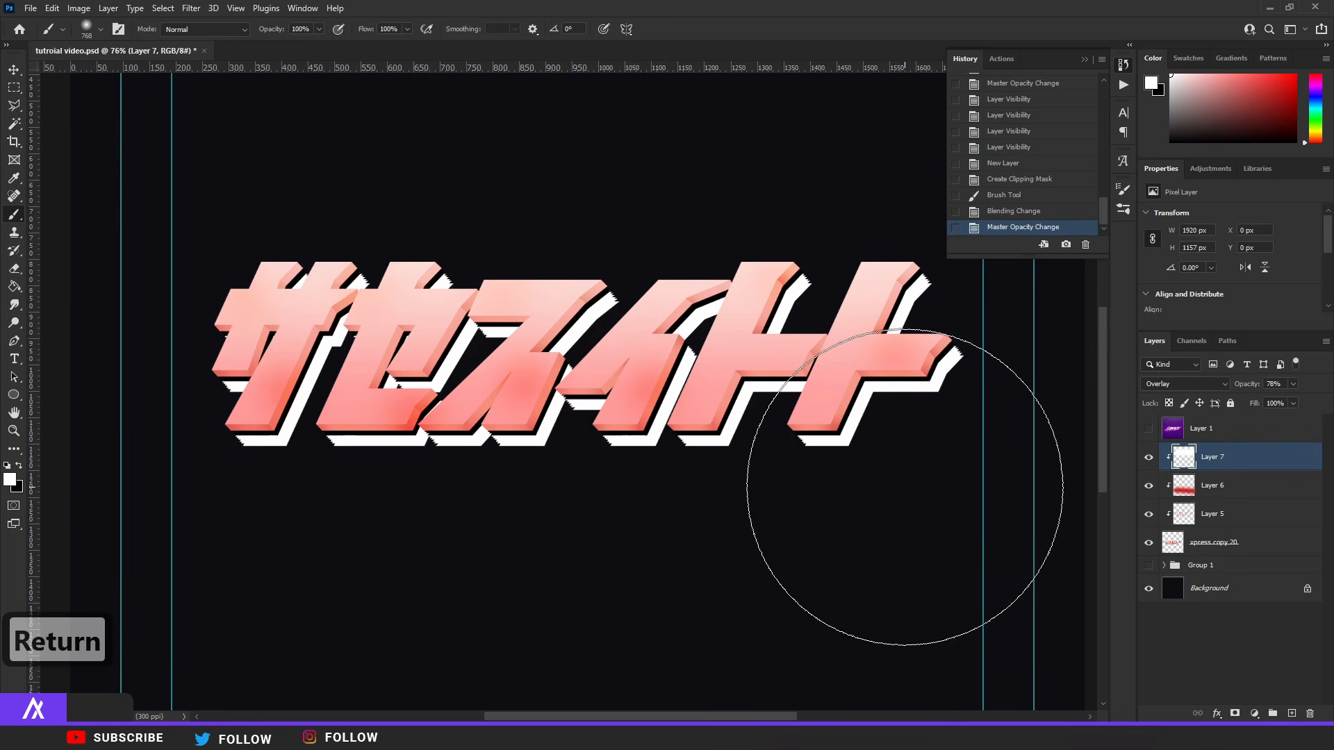
{"action": "left_click", "coordinate": [1231, 551], "text": "shift"}
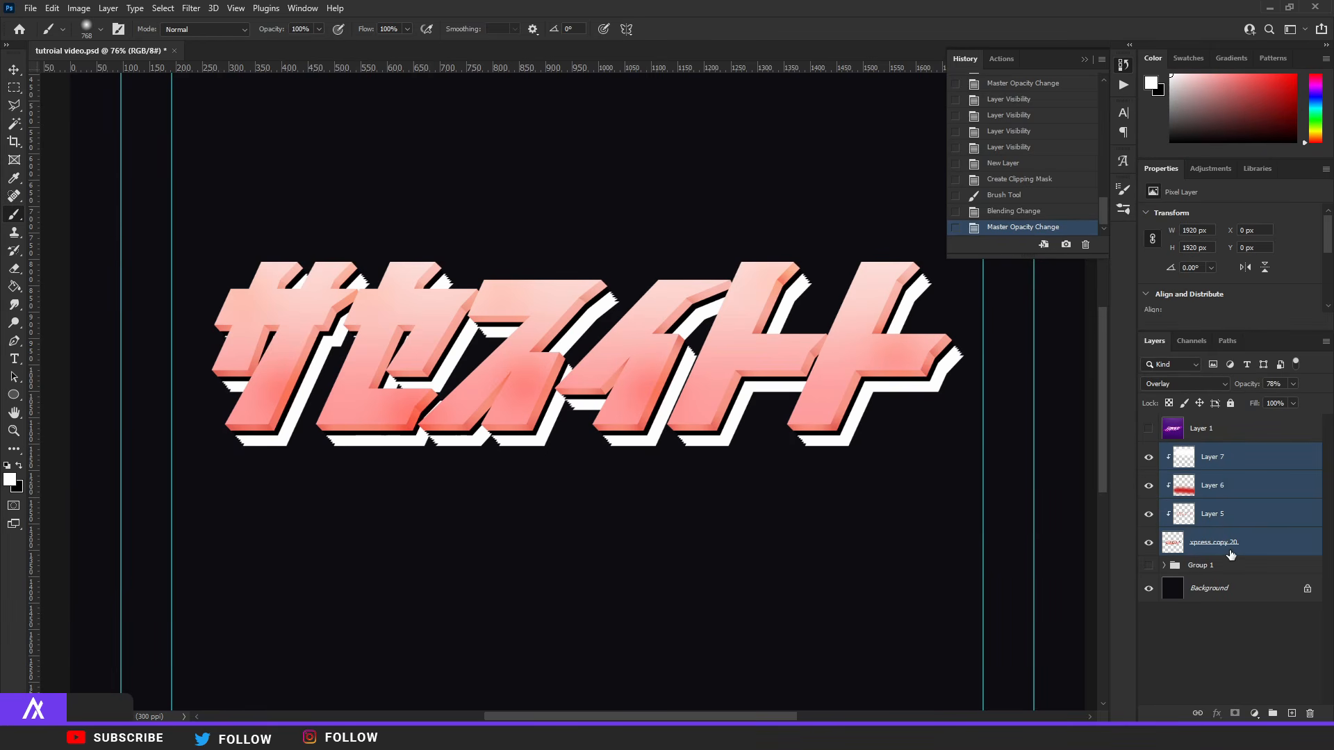
{"action": "key", "text": "ctrl+e"}
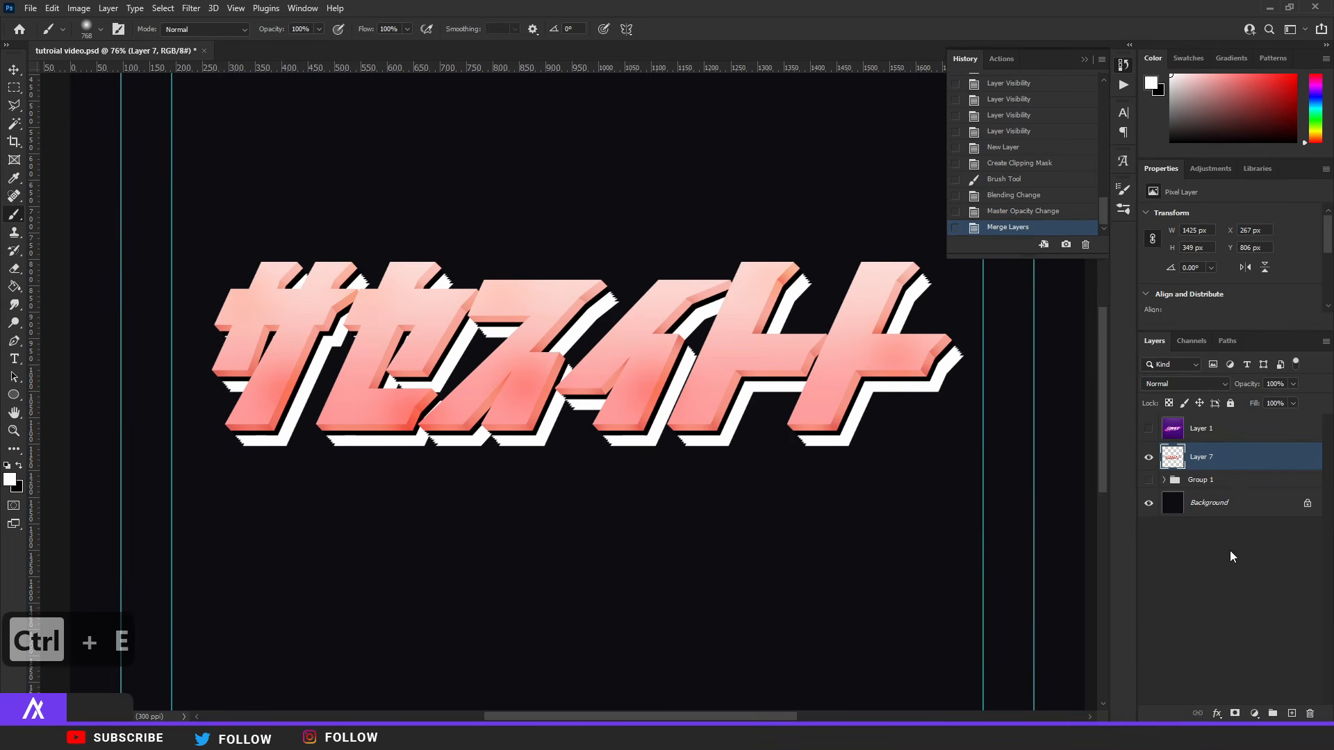
Step: Add an outside stroke to the merged lettering layer, coloured brownish red #ae5138 and 7 px wide
{"action": "double_click", "coordinate": [1251, 461]}
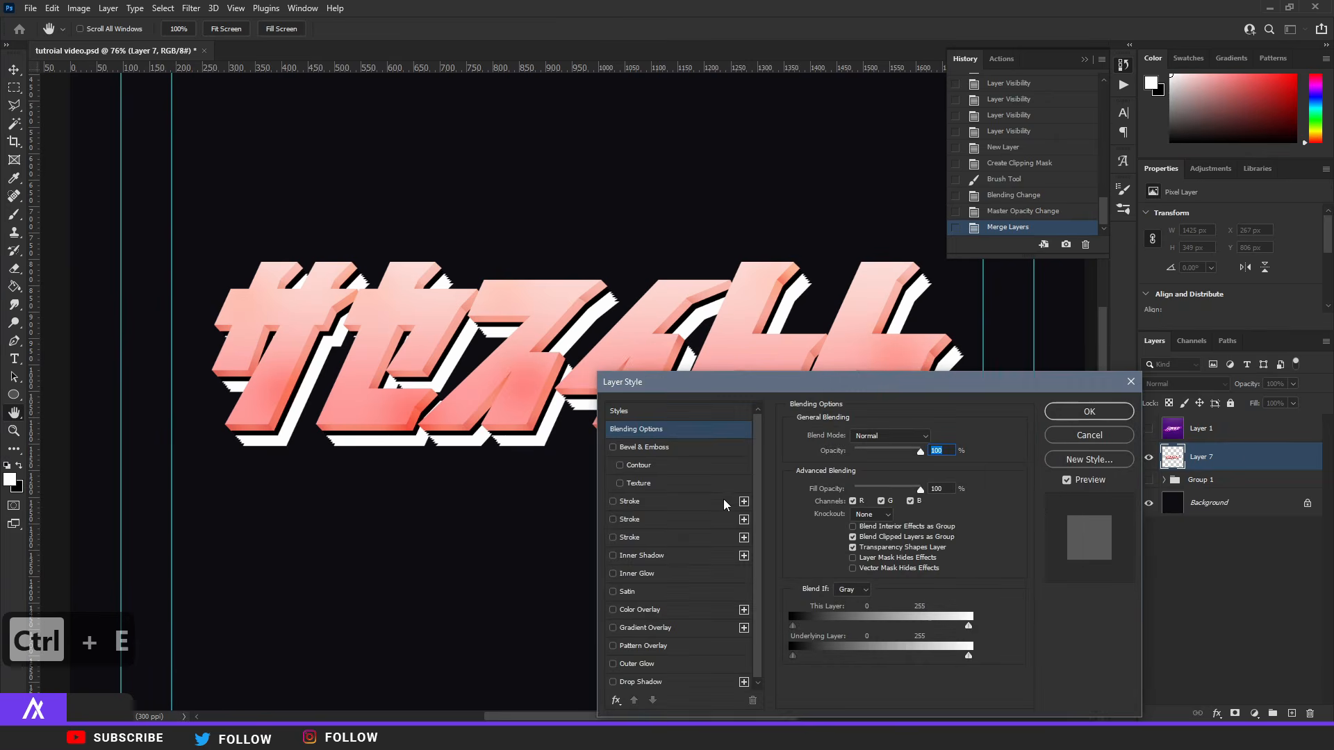
{"action": "left_click", "coordinate": [669, 499]}
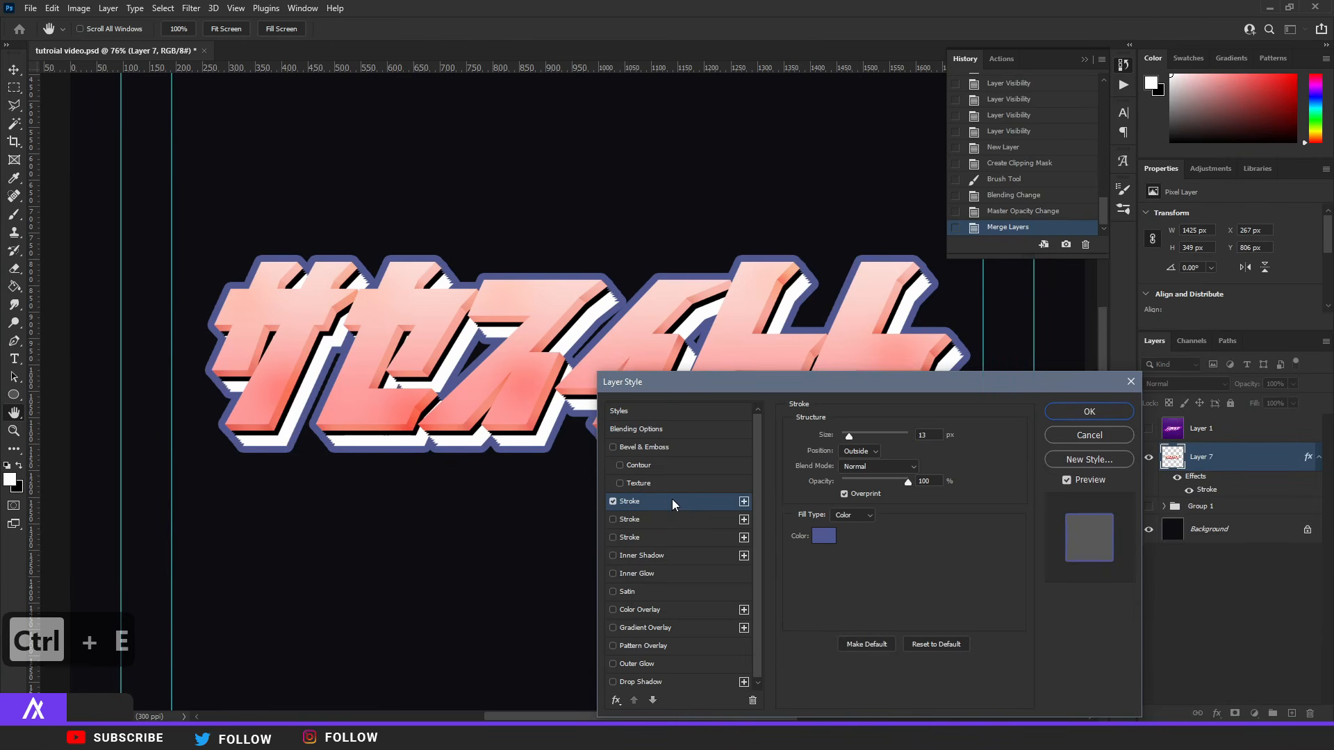
{"action": "left_click", "coordinate": [820, 538]}
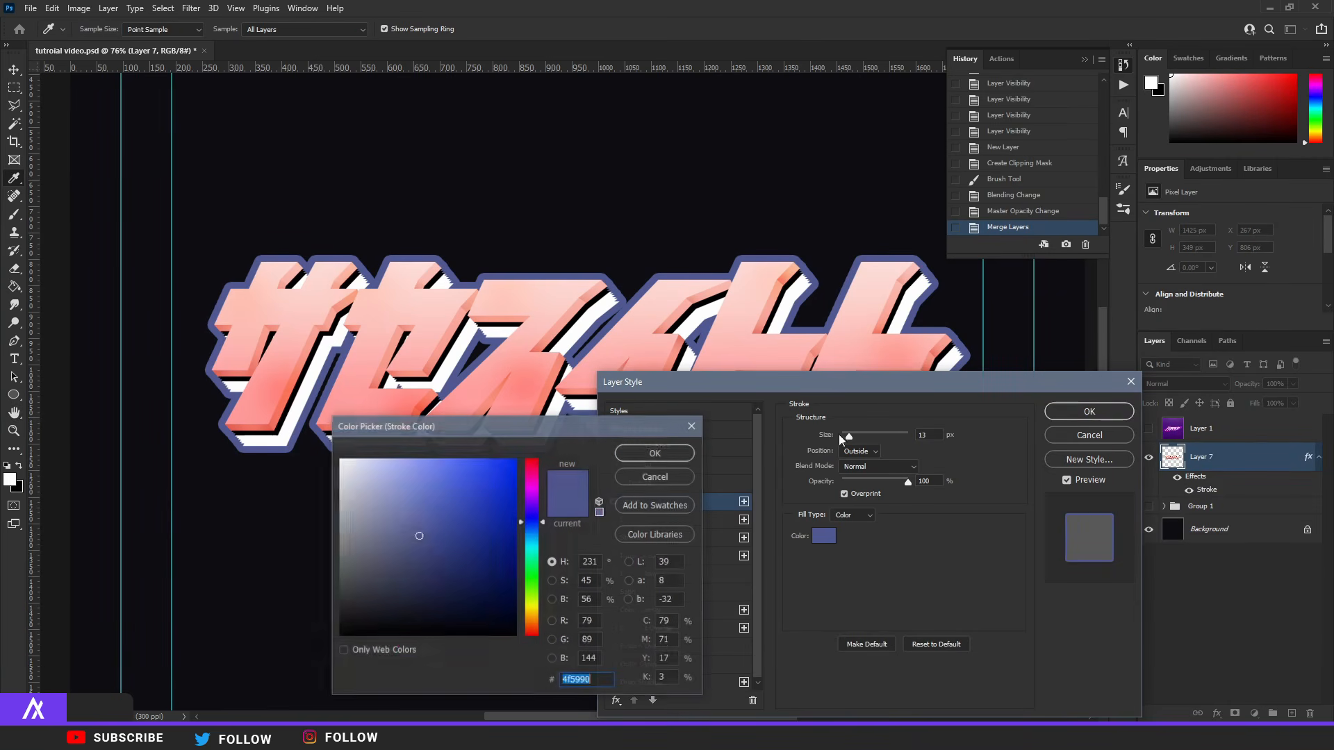
{"action": "left_click", "coordinate": [883, 366]}
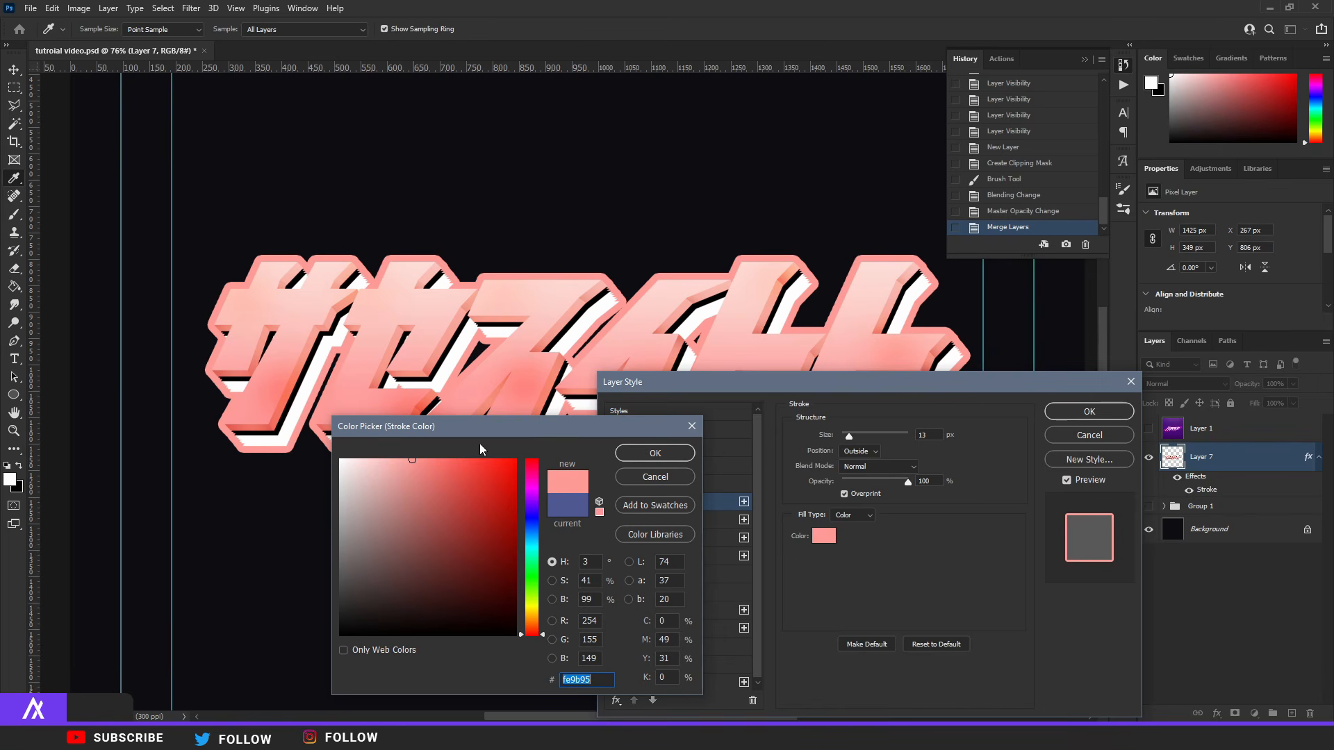
{"action": "left_click", "coordinate": [491, 481]}
{"action": "left_click", "coordinate": [481, 481]}
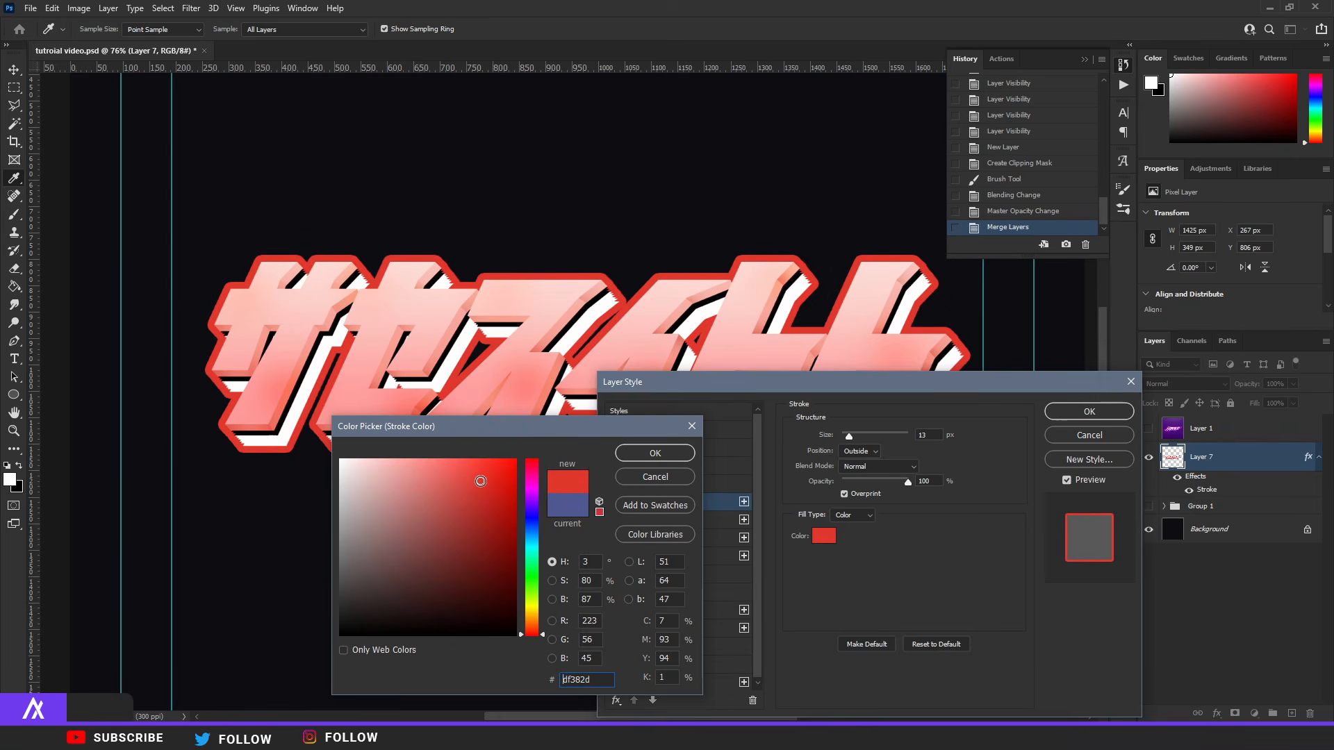
{"action": "left_click", "coordinate": [537, 625]}
{"action": "left_click_drag", "start_coordinate": [536, 626], "coordinate": [536, 629]}
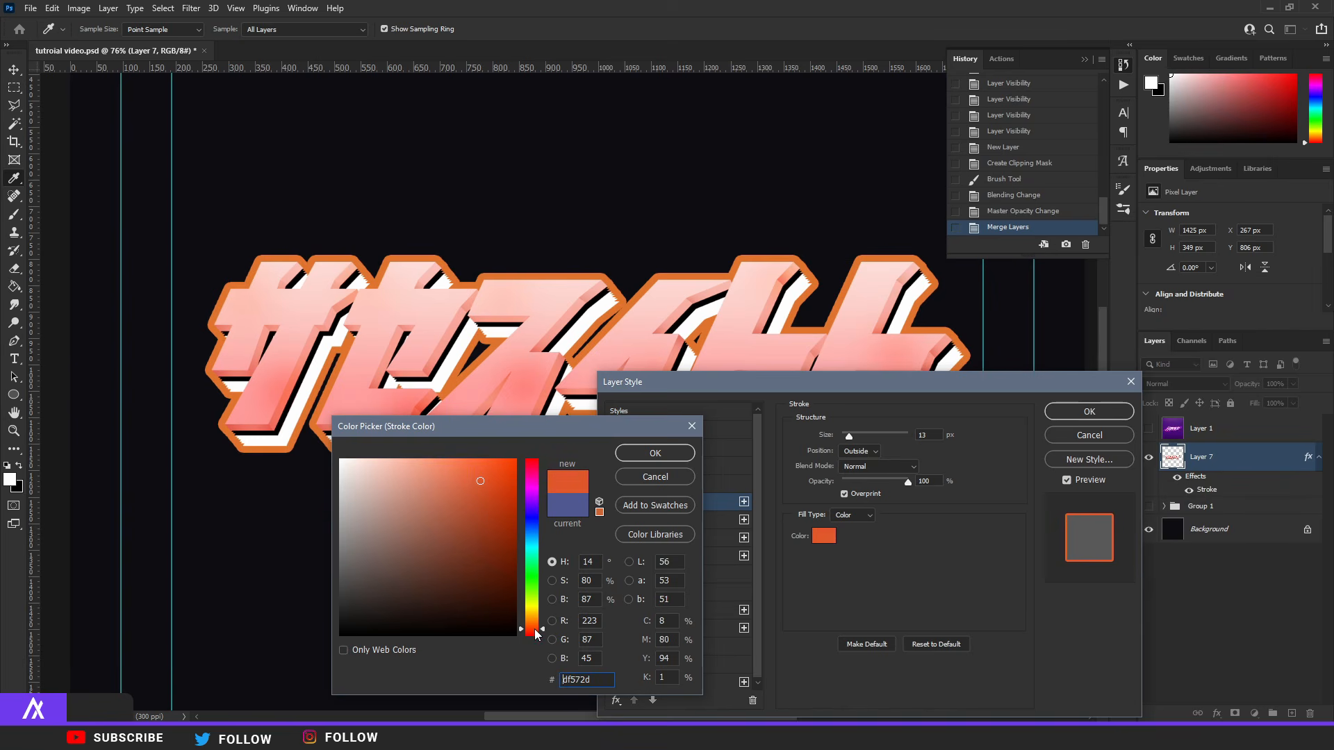
{"action": "left_click", "coordinate": [415, 484]}
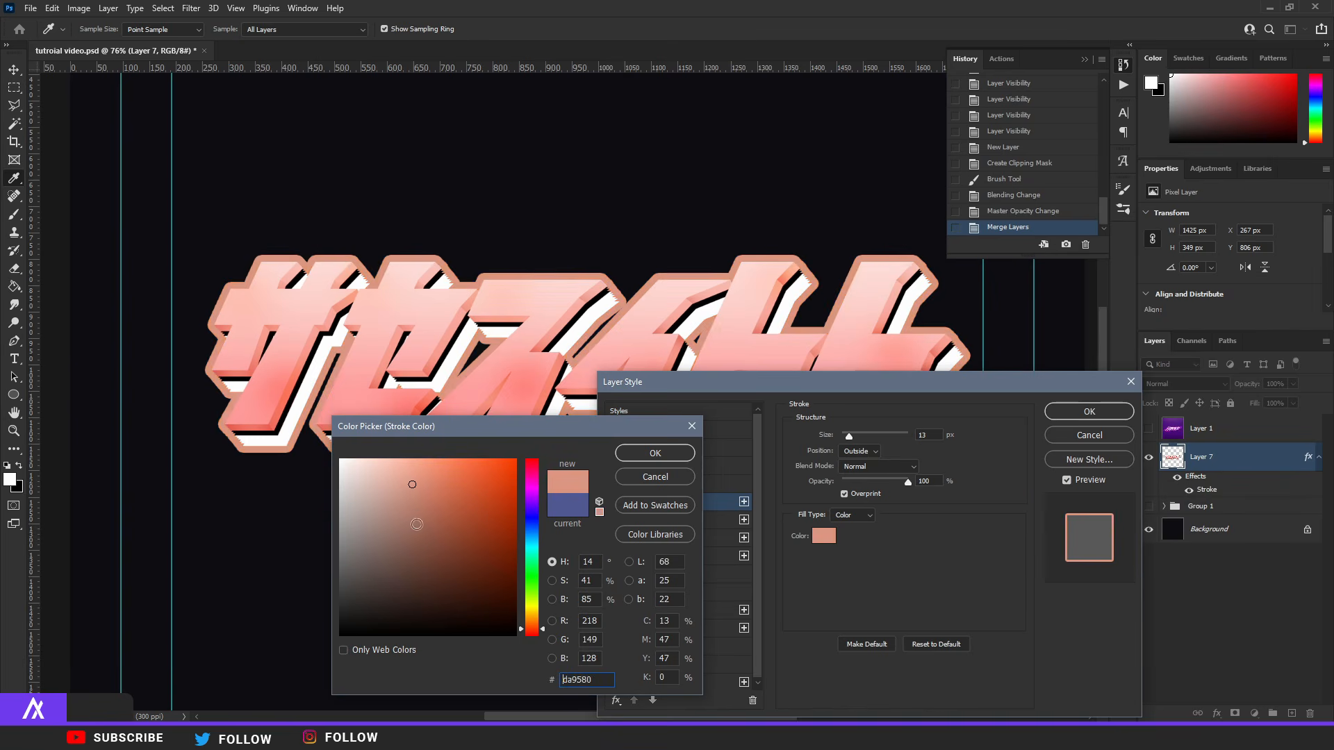
{"action": "left_click", "coordinate": [418, 533]}
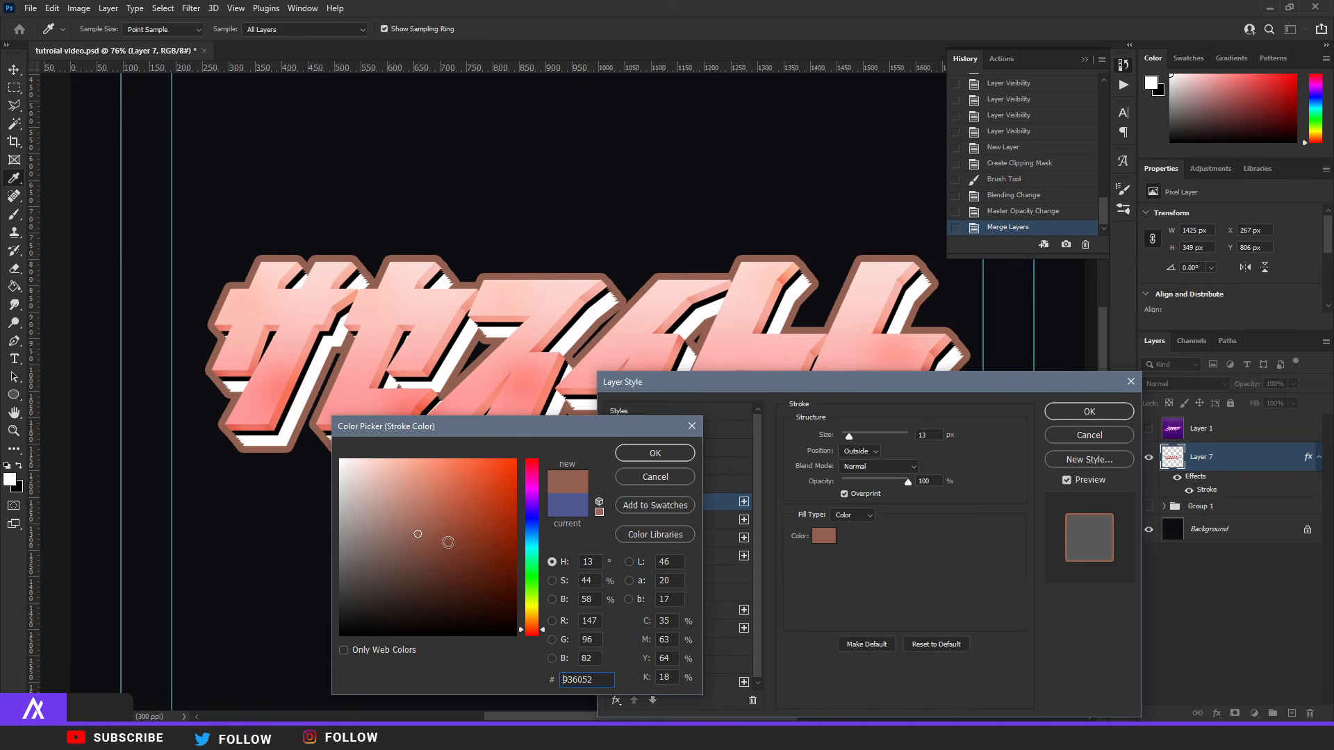
{"action": "left_click", "coordinate": [460, 515]}
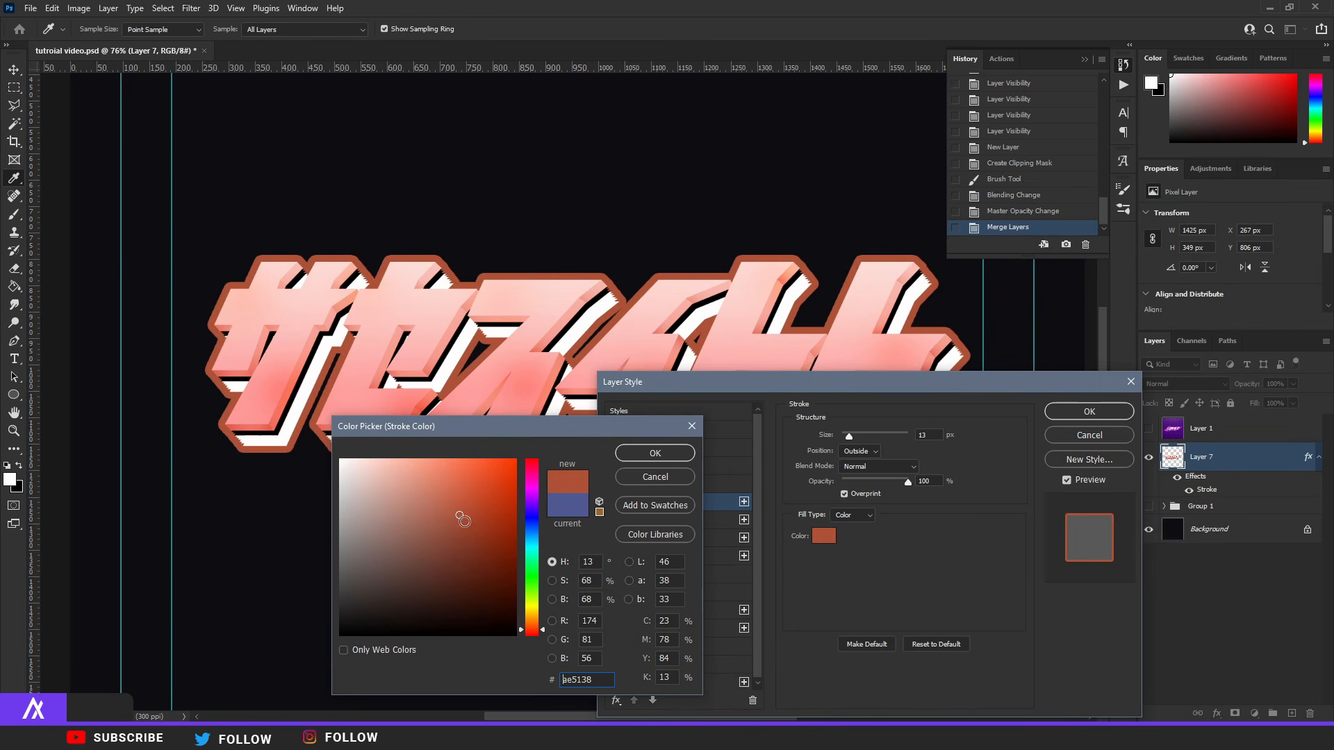
{"action": "left_click", "coordinate": [646, 460]}
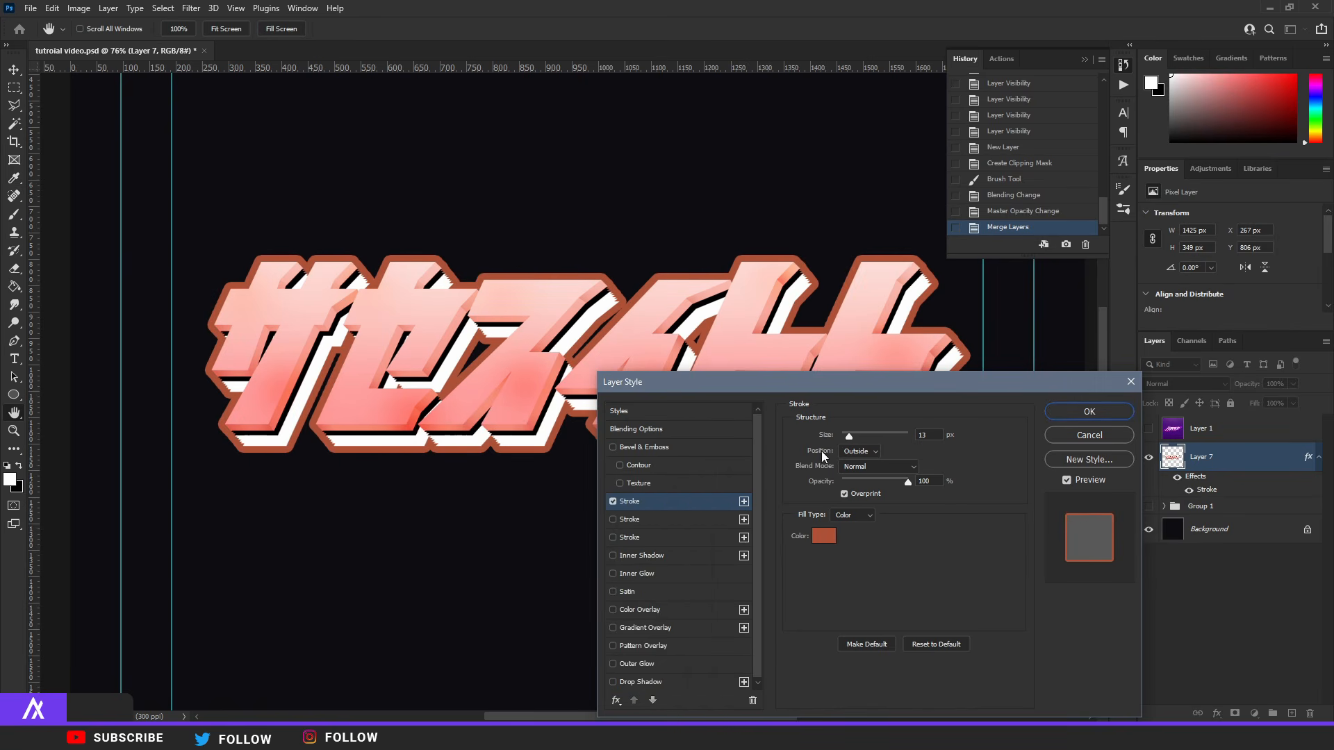
{"action": "left_click_drag", "start_coordinate": [850, 436], "coordinate": [848, 436]}
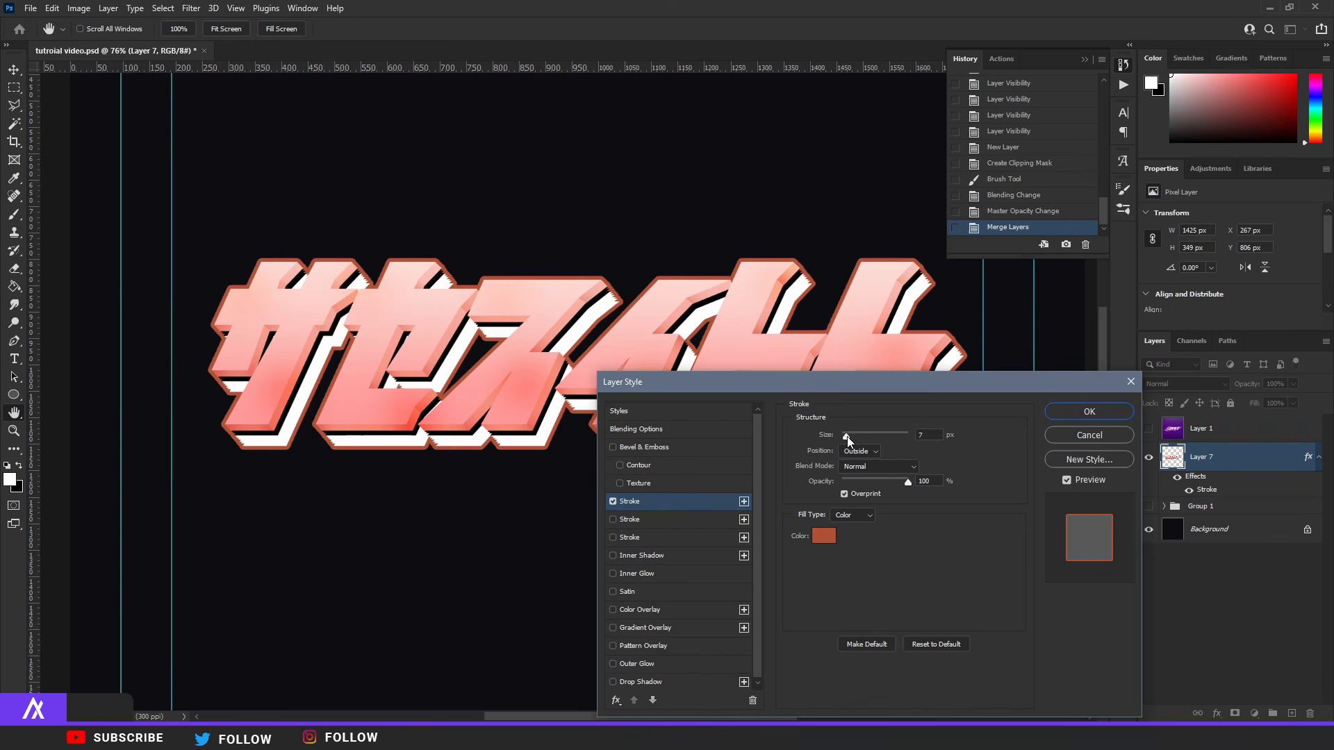
Step: Add a second outside stroke to the lettering in pink #d75378, 16 px wide
{"action": "left_click", "coordinate": [666, 524]}
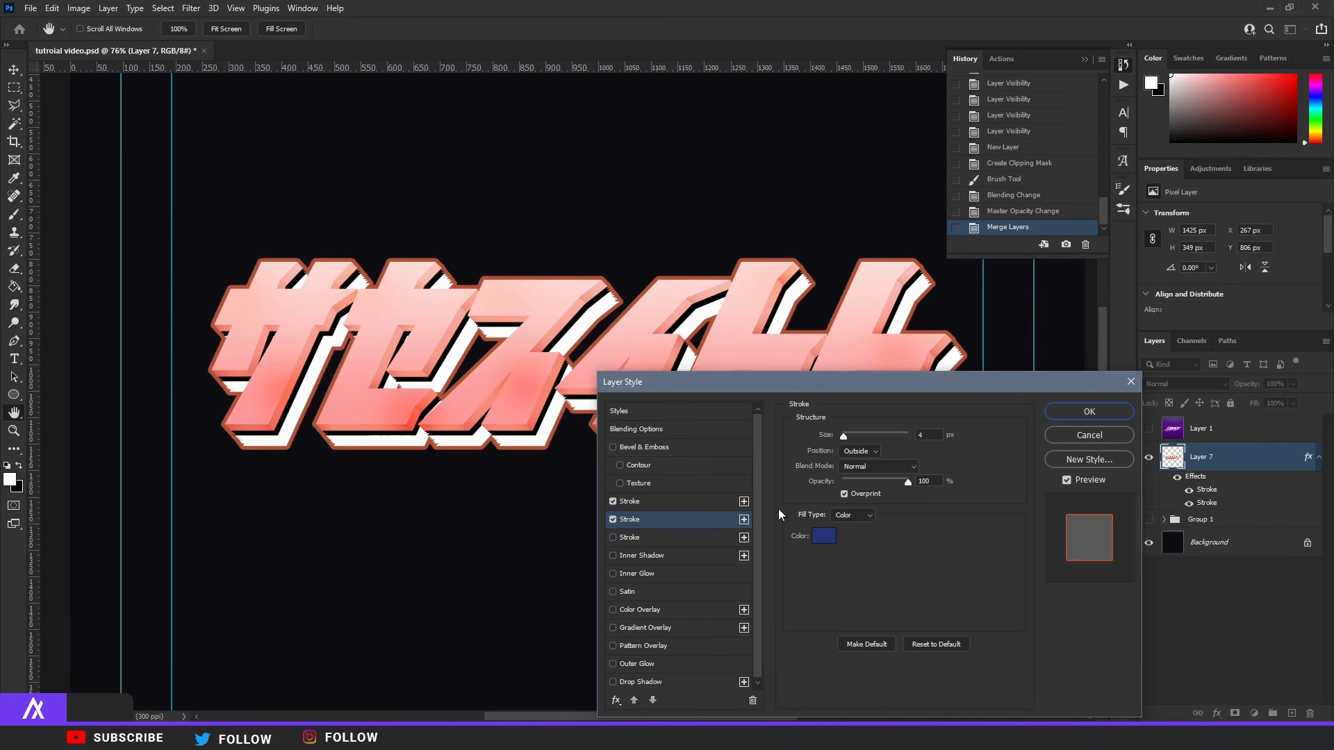
{"action": "left_click", "coordinate": [821, 542]}
{"action": "left_click_drag", "start_coordinate": [532, 507], "coordinate": [532, 467]}
{"action": "left_click", "coordinate": [484, 486]}
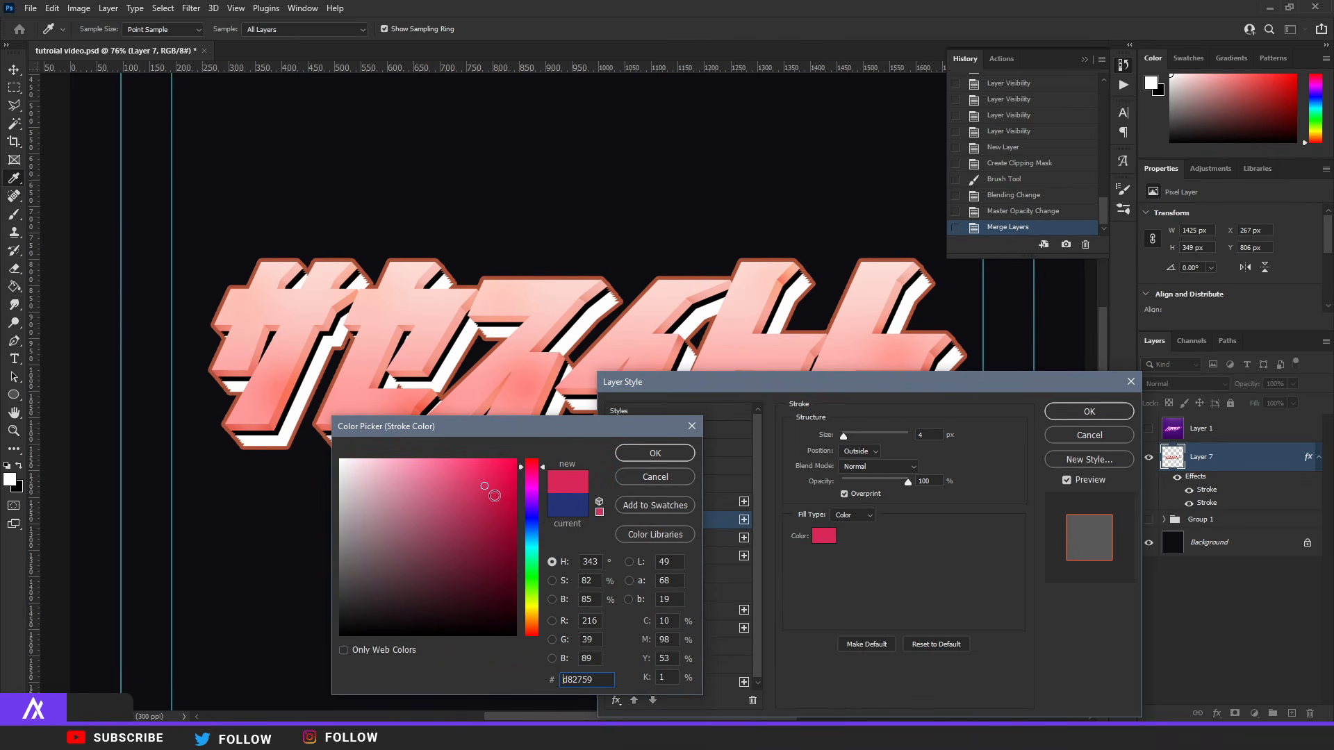
{"action": "left_click", "coordinate": [457, 526]}
{"action": "left_click", "coordinate": [448, 487]}
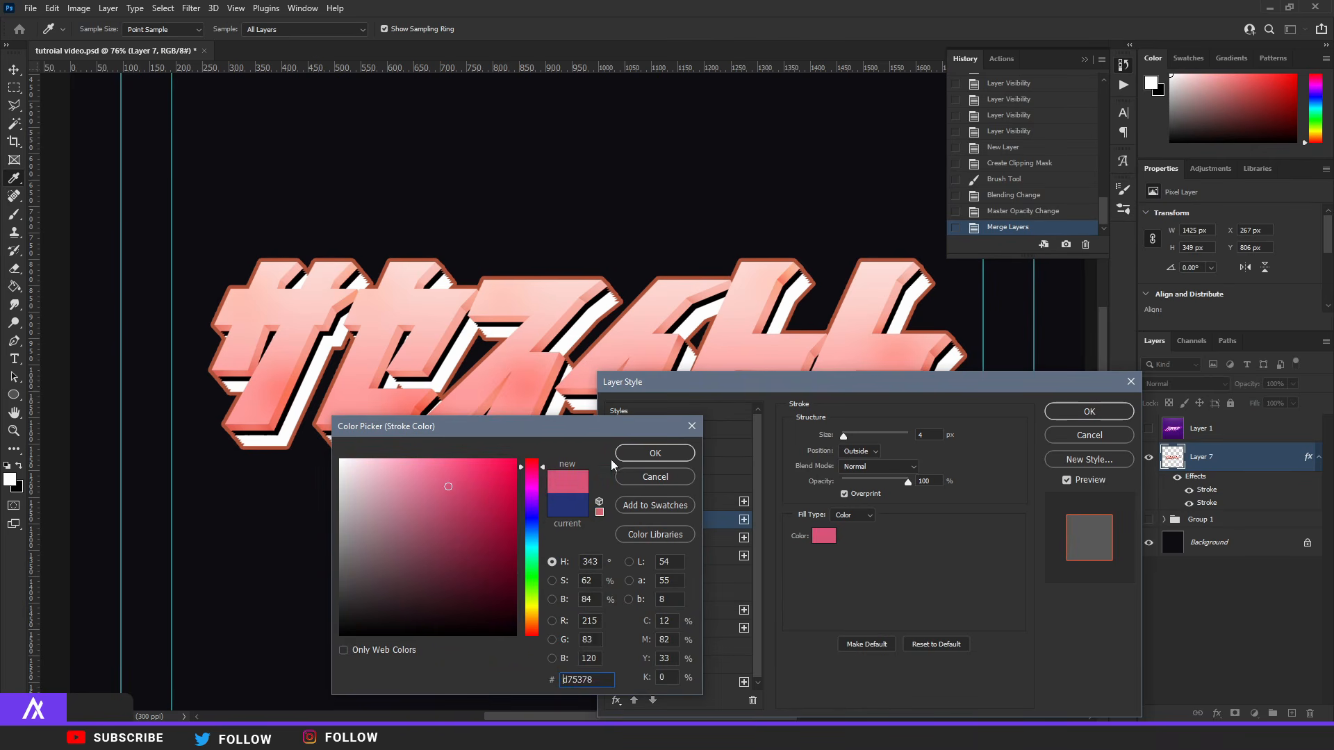
{"action": "left_click", "coordinate": [653, 453]}
{"action": "left_click_drag", "start_coordinate": [845, 435], "coordinate": [850, 435]}
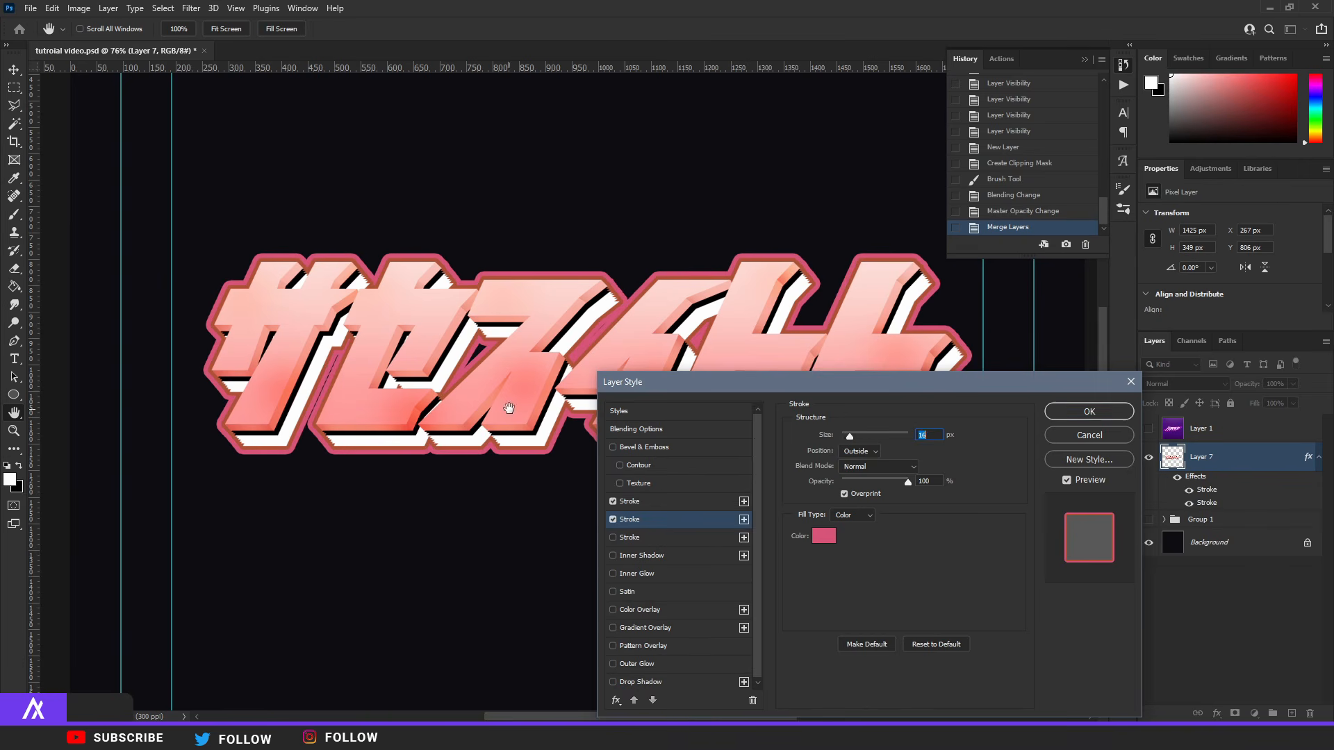
Step: Recolour the second stroke with a pale pink sampled from the upper part of the lettering and apply the layer style
{"action": "left_click", "coordinate": [826, 534]}
{"action": "left_click", "coordinate": [762, 362]}
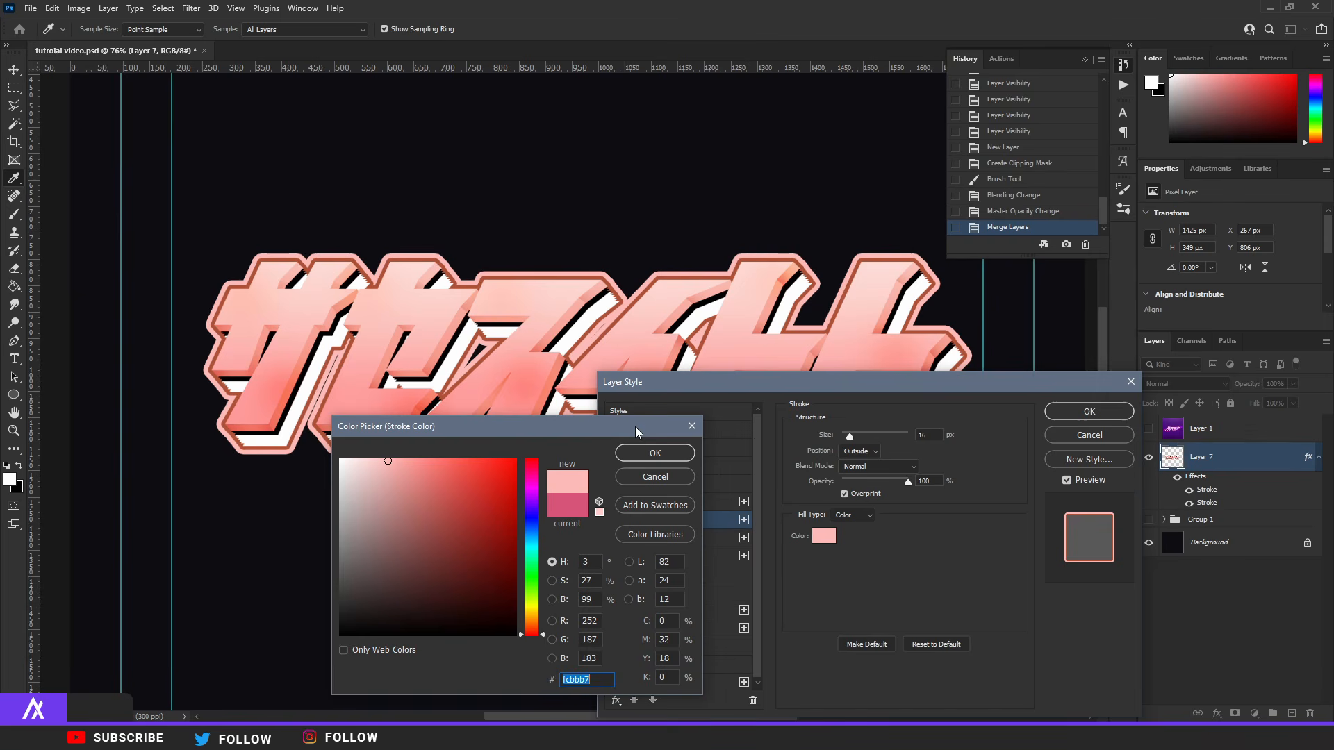
{"action": "left_click", "coordinate": [543, 386]}
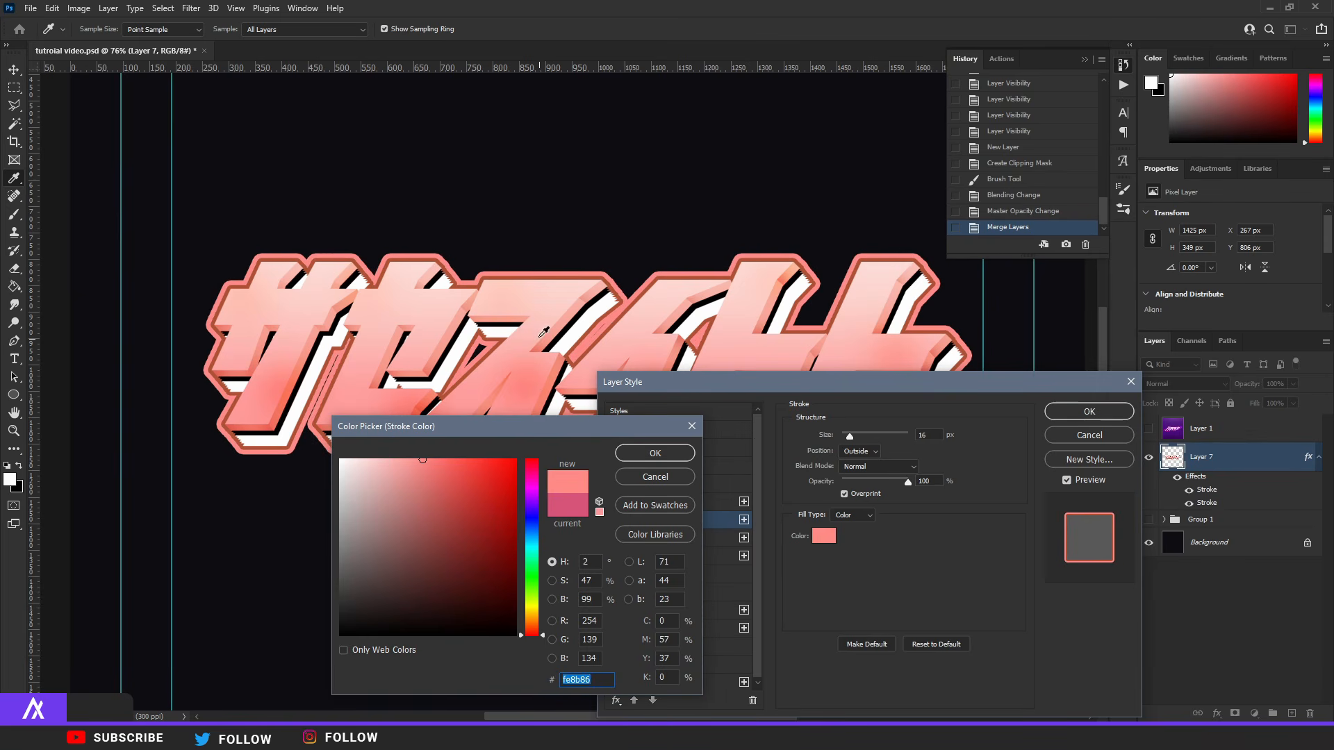
{"action": "left_click", "coordinate": [543, 301]}
{"action": "left_click", "coordinate": [623, 453]}
{"action": "left_click_drag", "start_coordinate": [769, 383], "coordinate": [719, 428]}
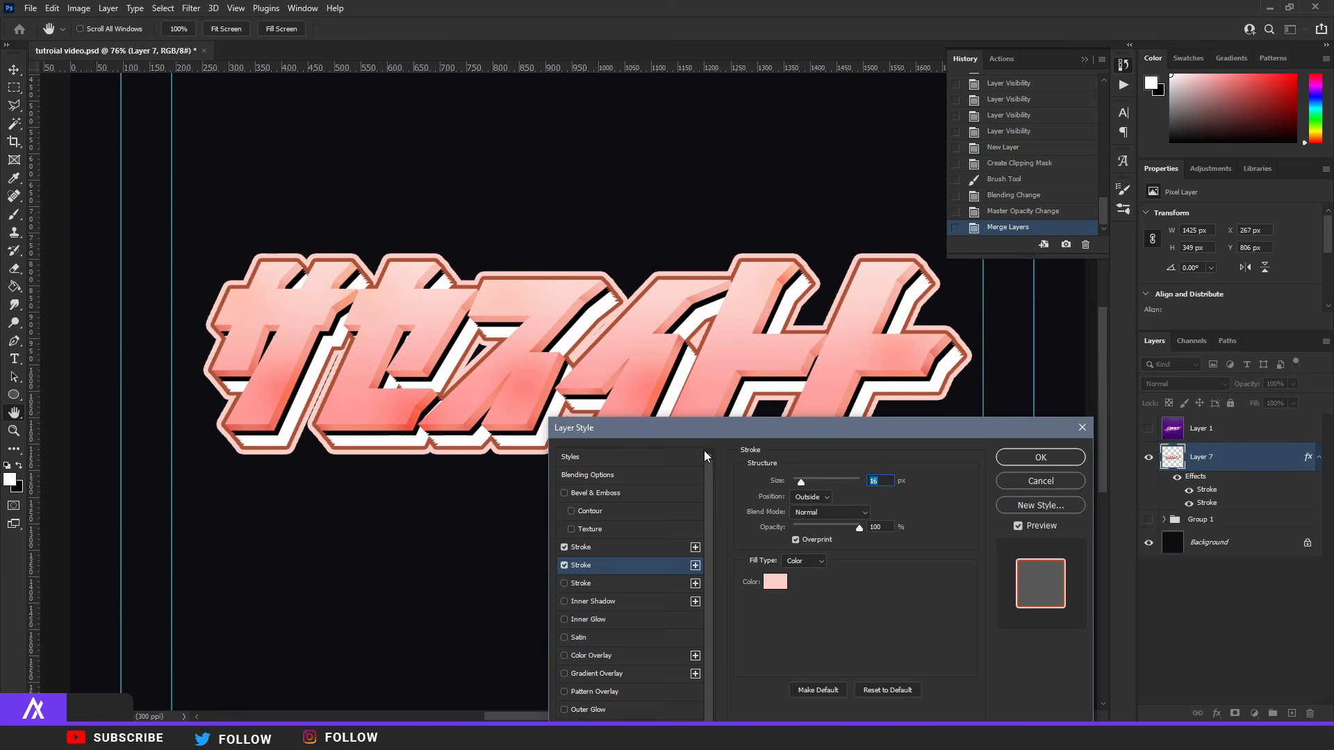
{"action": "left_click", "coordinate": [1009, 456]}
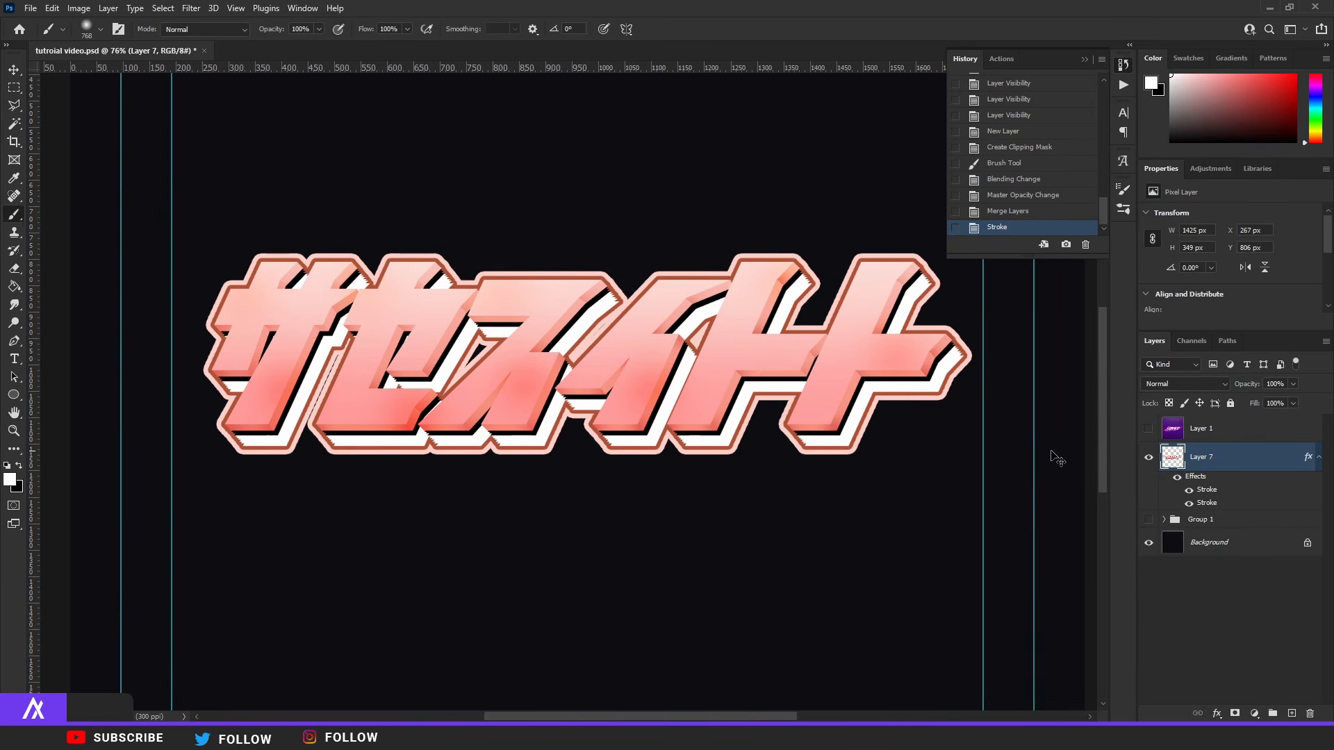
Step: Duplicate Layer 7 and nudge the lower copy 13 px down and 8 px right to offset it behind the lettering
{"action": "key", "text": "ctrl+j"}
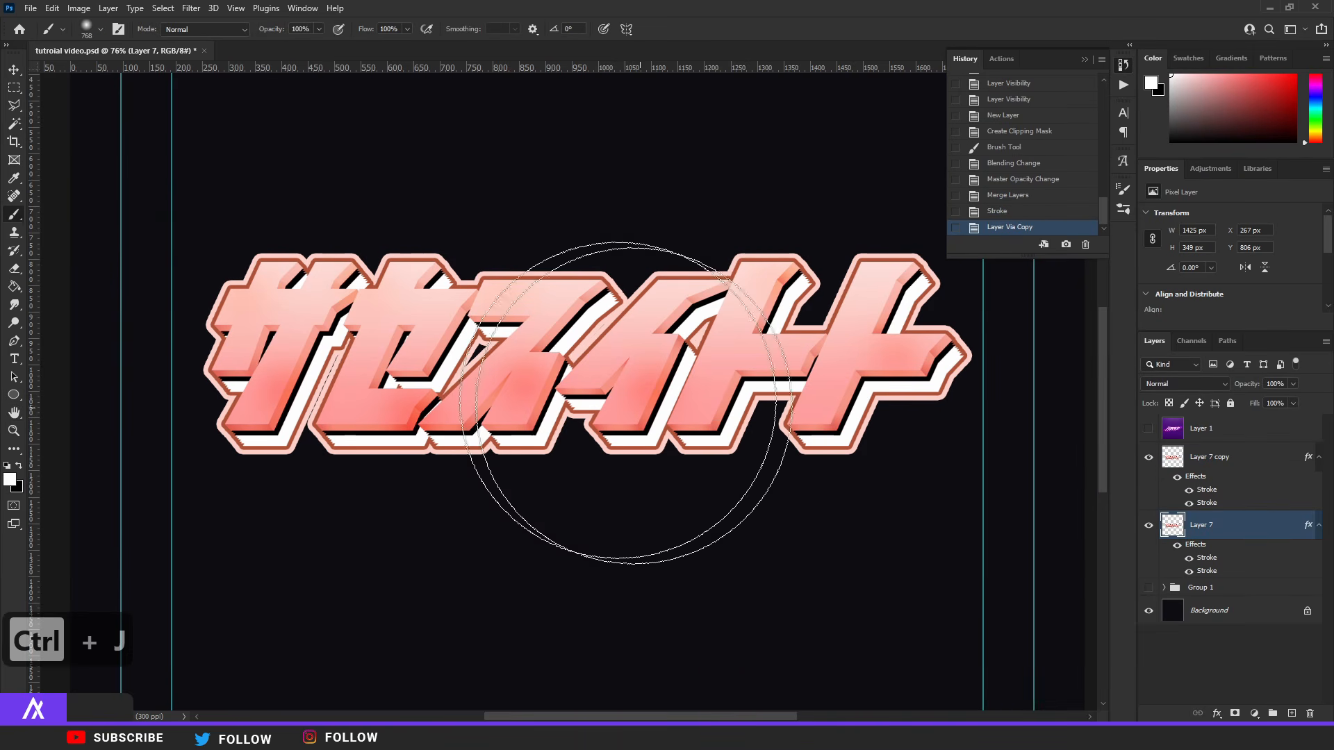
{"action": "left_click", "coordinate": [13, 70]}
{"action": "key", "text": "Down"}
{"action": "key", "text": "Down"}
{"action": "key", "text": "Down"}
{"action": "key", "text": "Down"}
{"action": "key", "text": "Down"}
{"action": "key", "text": "Down"}
{"action": "key", "text": "Down"}
{"action": "key", "text": "Down"}
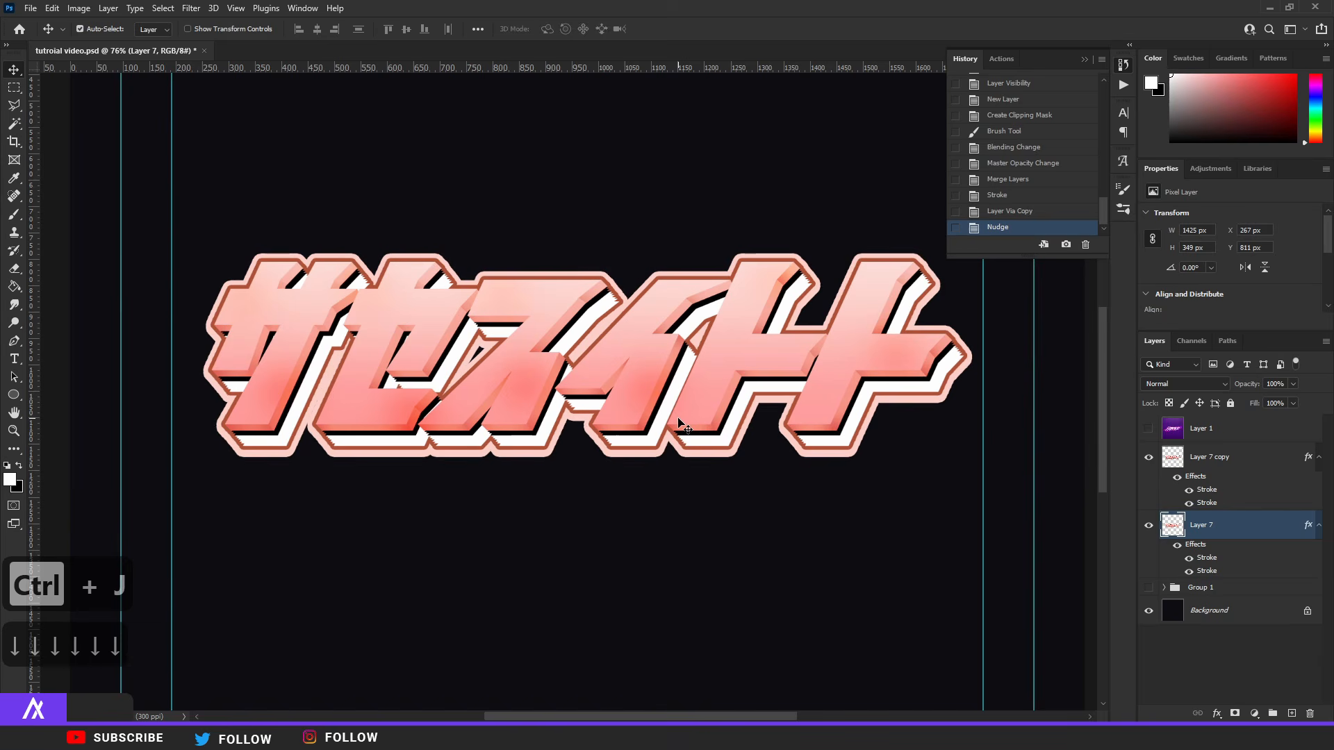
{"action": "key", "text": "Right"}
{"action": "key", "text": "Right"}
{"action": "key", "text": "Right"}
{"action": "key", "text": "Right"}
{"action": "key", "text": "Right"}
{"action": "key", "text": "Right"}
{"action": "key", "text": "Right"}
{"action": "key", "text": "Right"}
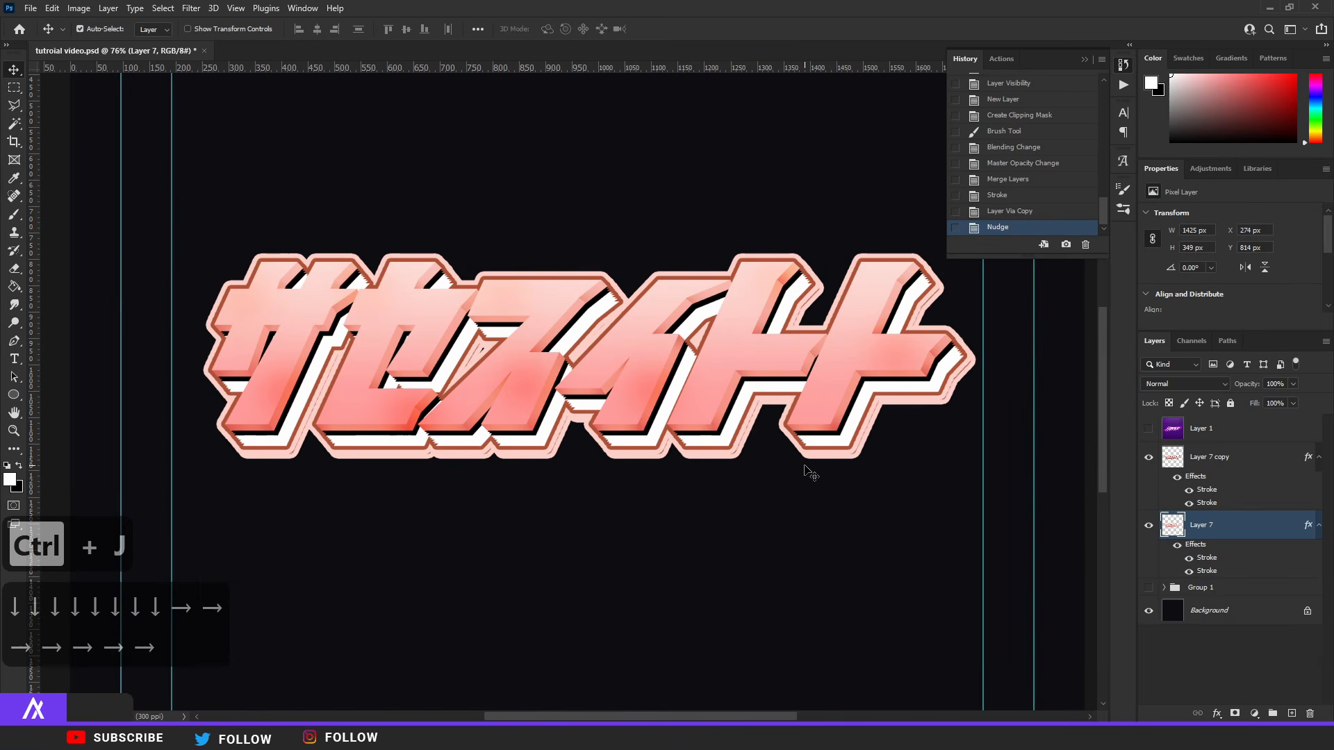
{"action": "key", "text": "Down"}
{"action": "key", "text": "Down"}
{"action": "key", "text": "Down"}
{"action": "key", "text": "Down"}
{"action": "key", "text": "Down"}
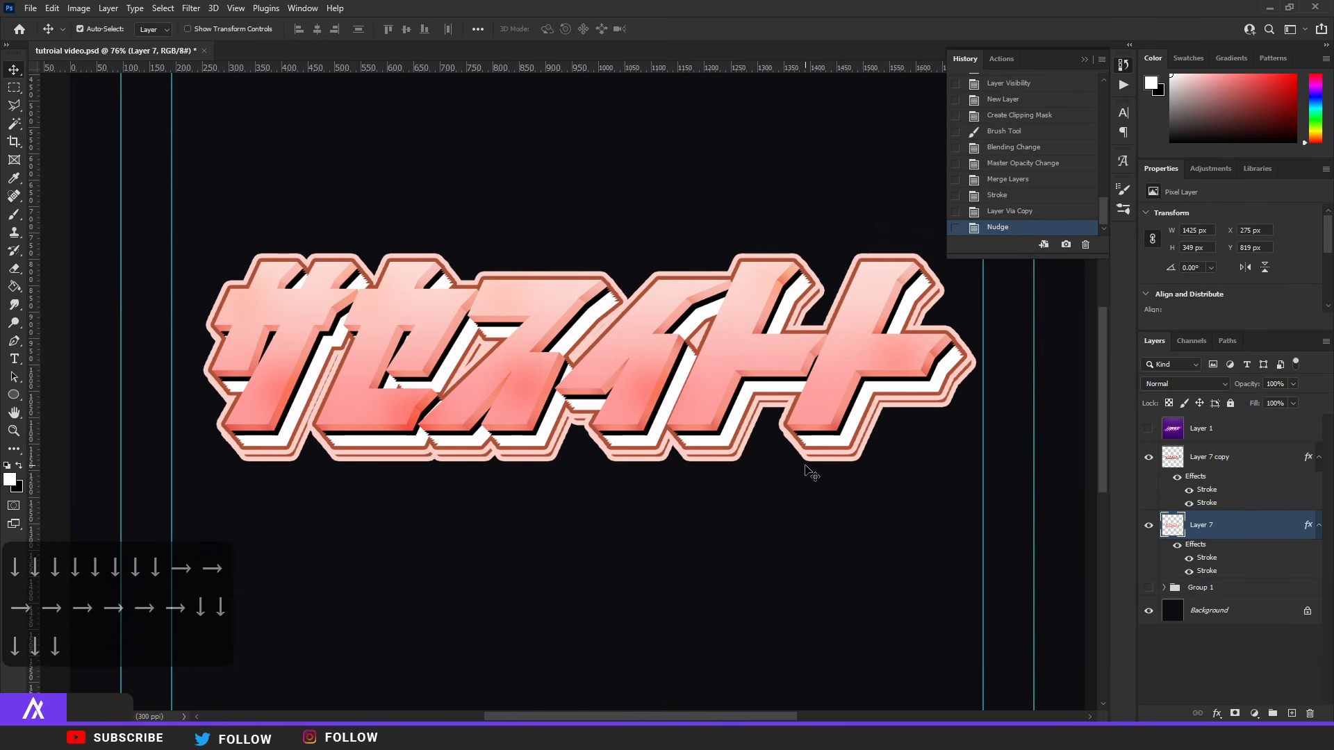
Step: Add a black drop shadow to Layer 7 copy with a size of 9 px and 53% opacity
{"action": "key", "text": "ctrl+0"}
{"action": "left_click", "coordinate": [1257, 463]}
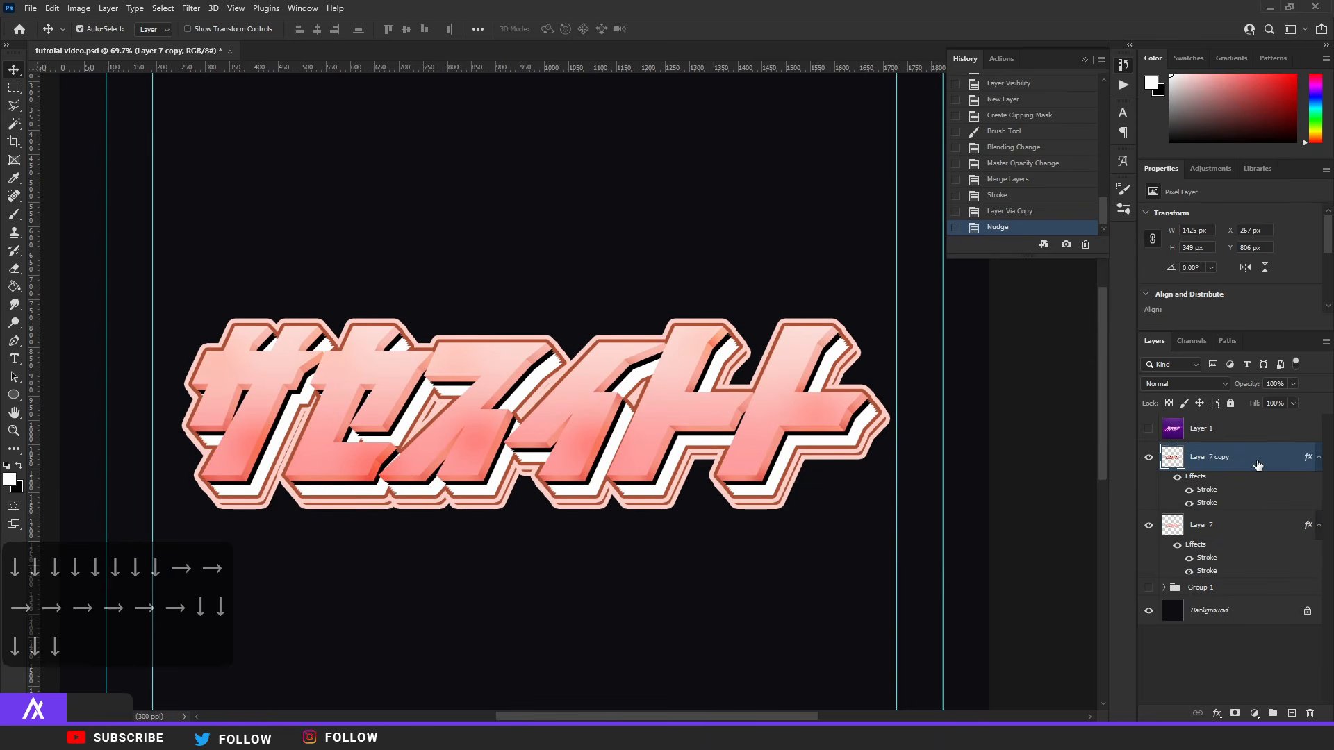
{"action": "double_click", "coordinate": [1258, 466]}
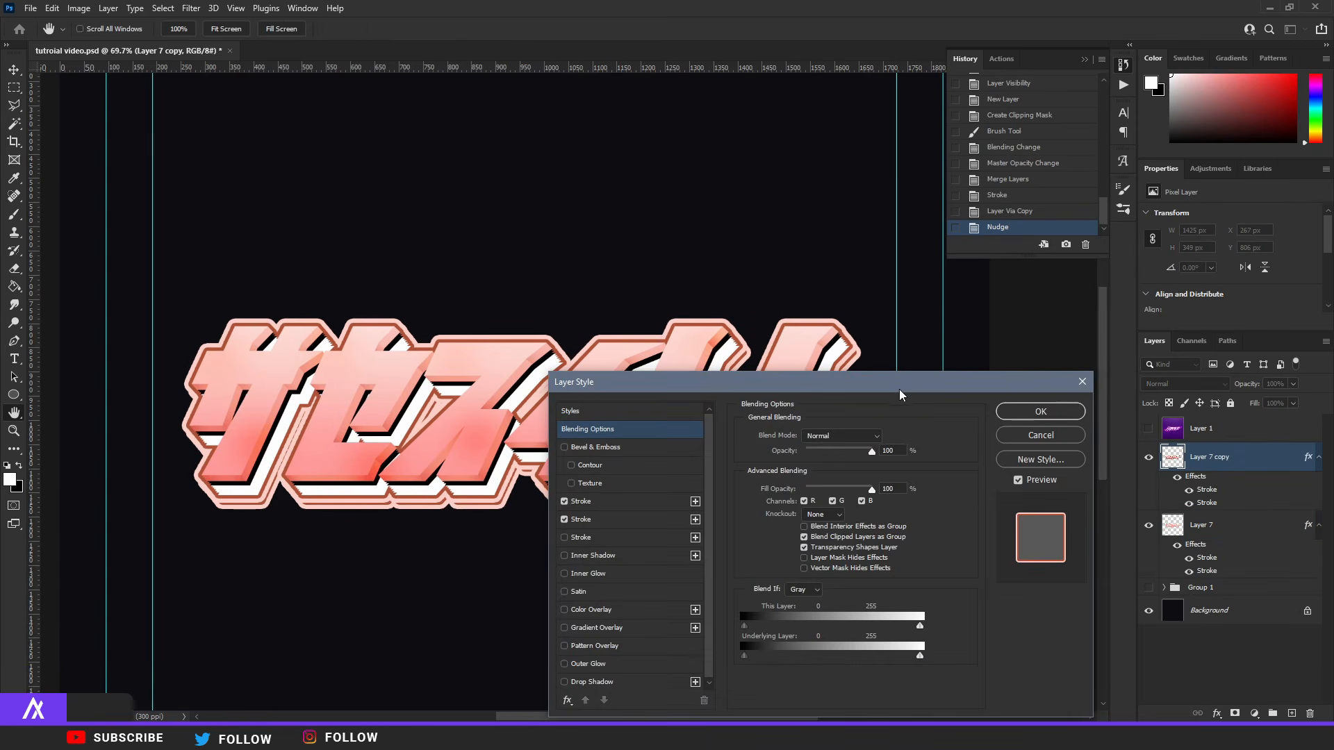
{"action": "left_click_drag", "start_coordinate": [899, 389], "coordinate": [1005, 268]}
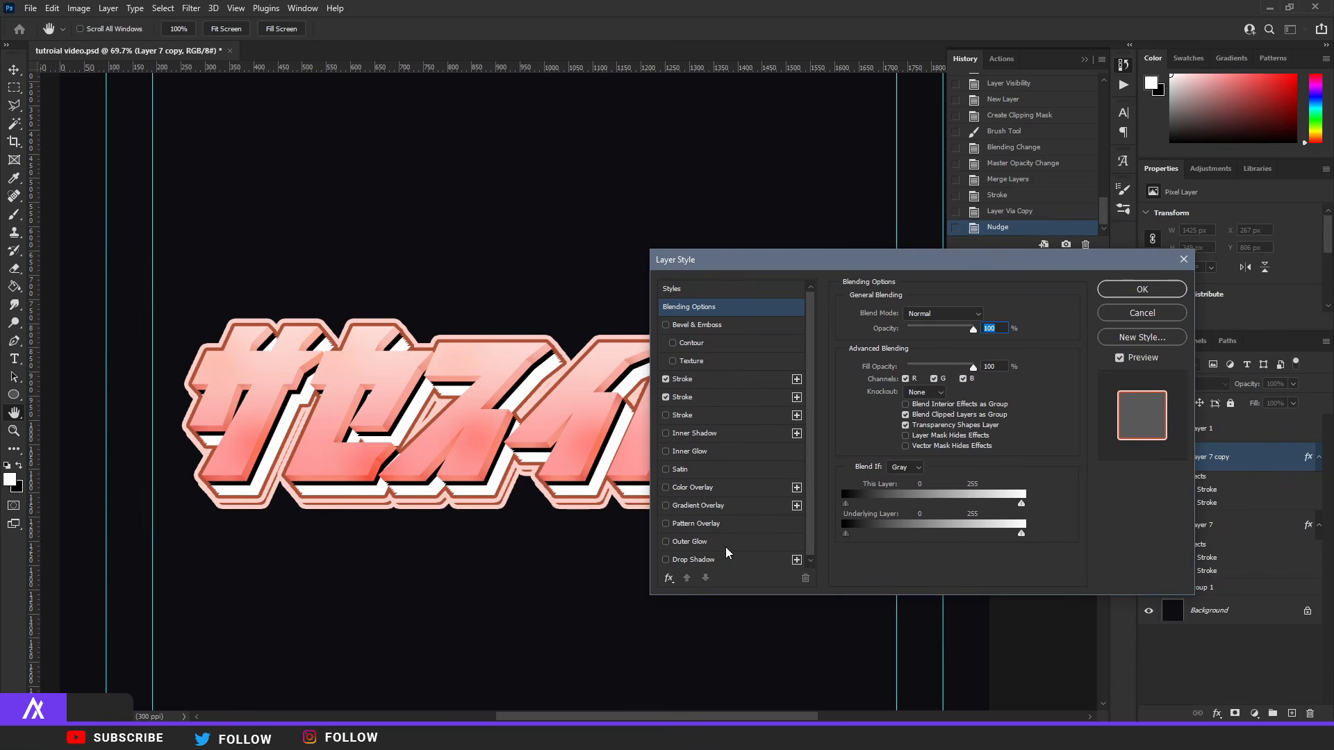
{"action": "scroll", "coordinate": [725, 549], "scroll_direction": "down", "scroll_amount": 1}
{"action": "left_click", "coordinate": [694, 558]}
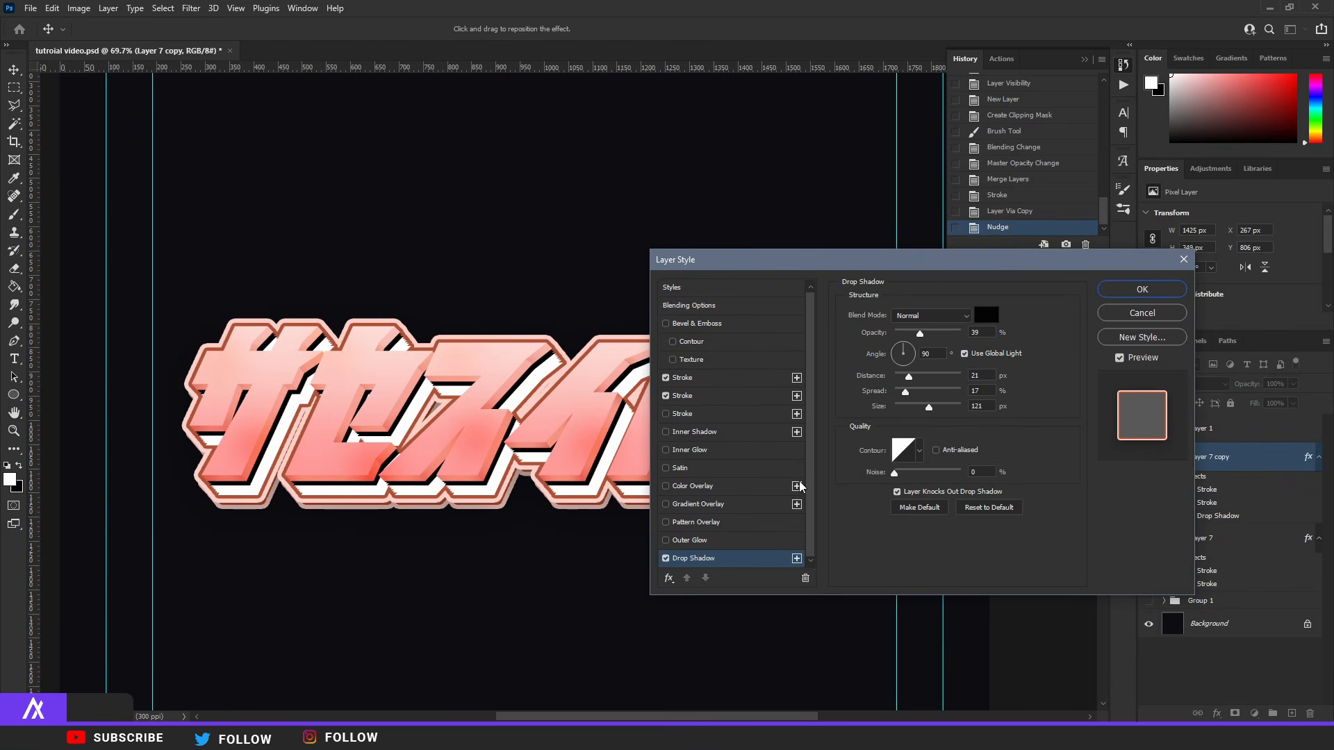
{"action": "left_click_drag", "start_coordinate": [916, 407], "coordinate": [901, 408]}
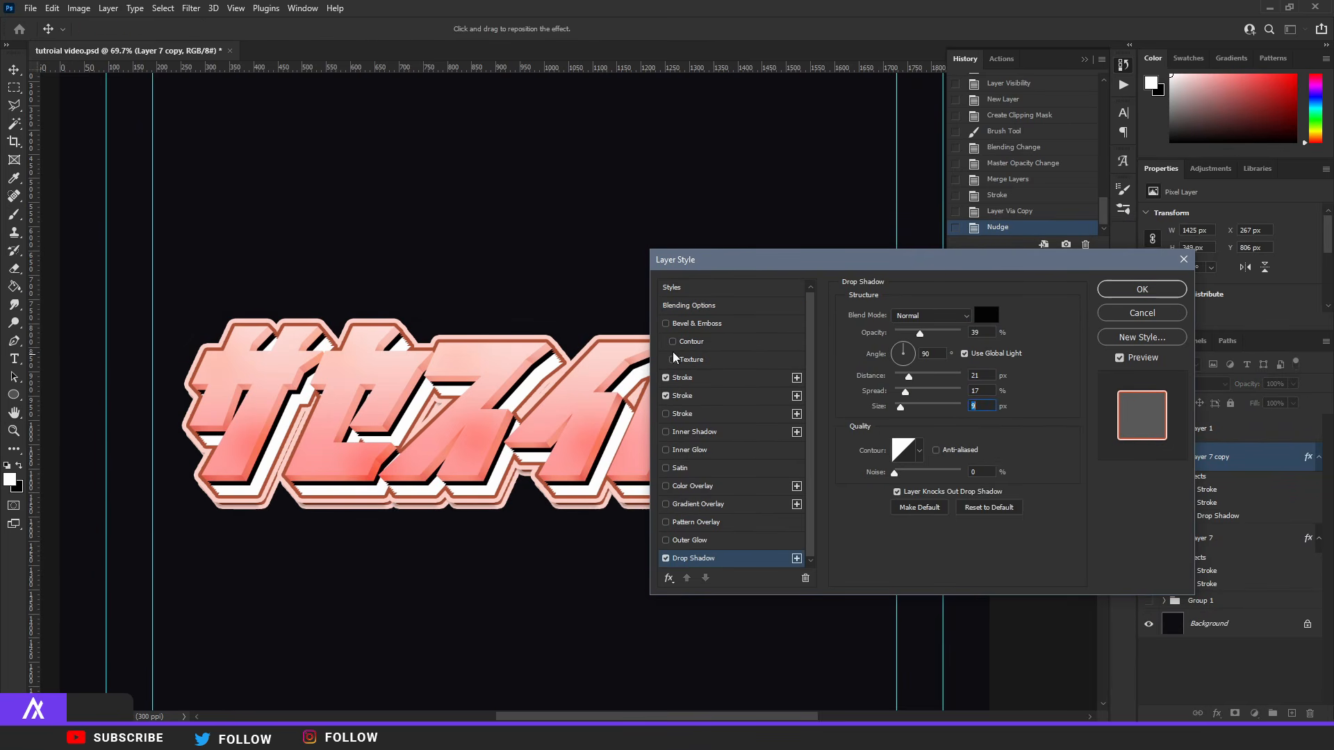
{"action": "left_click_drag", "start_coordinate": [924, 335], "coordinate": [931, 336]}
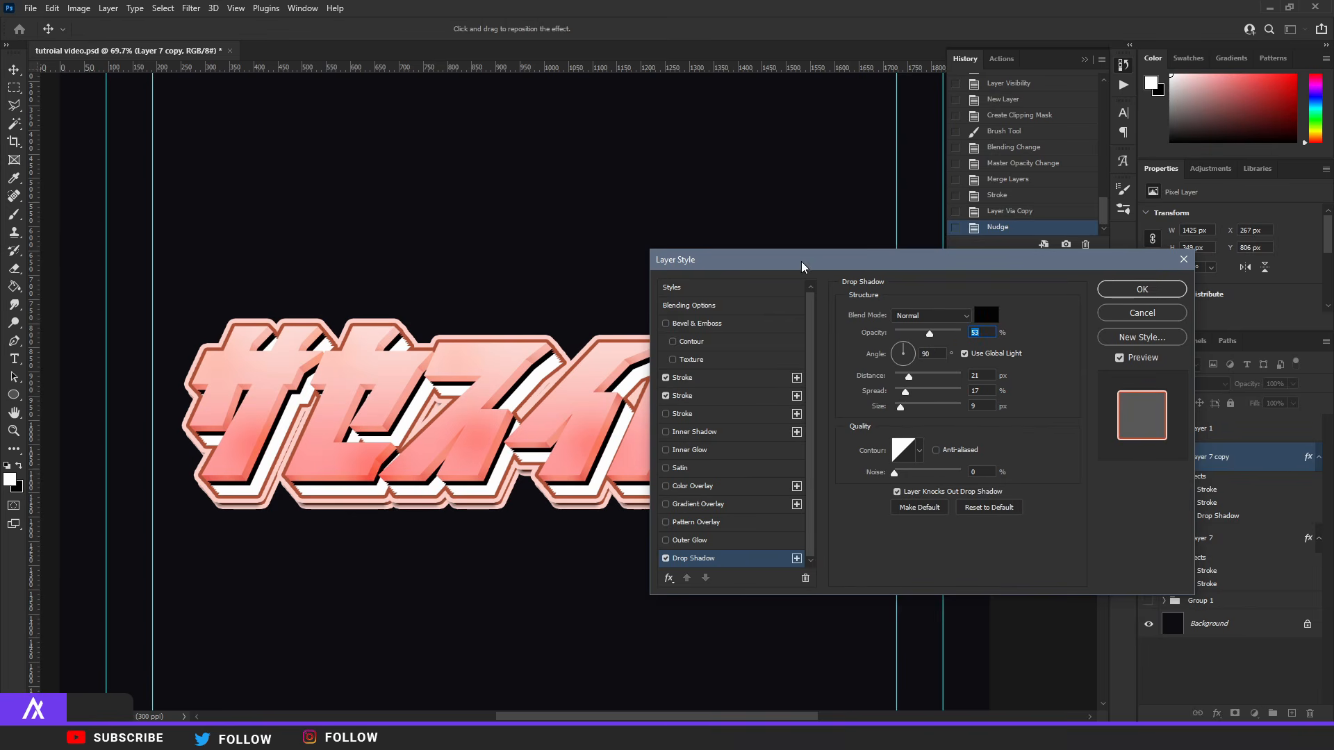
Step: Set the drop shadow's distance to 20 px and its spread to about 23%, and apply the style
{"action": "left_click_drag", "start_coordinate": [802, 262], "coordinate": [937, 247]}
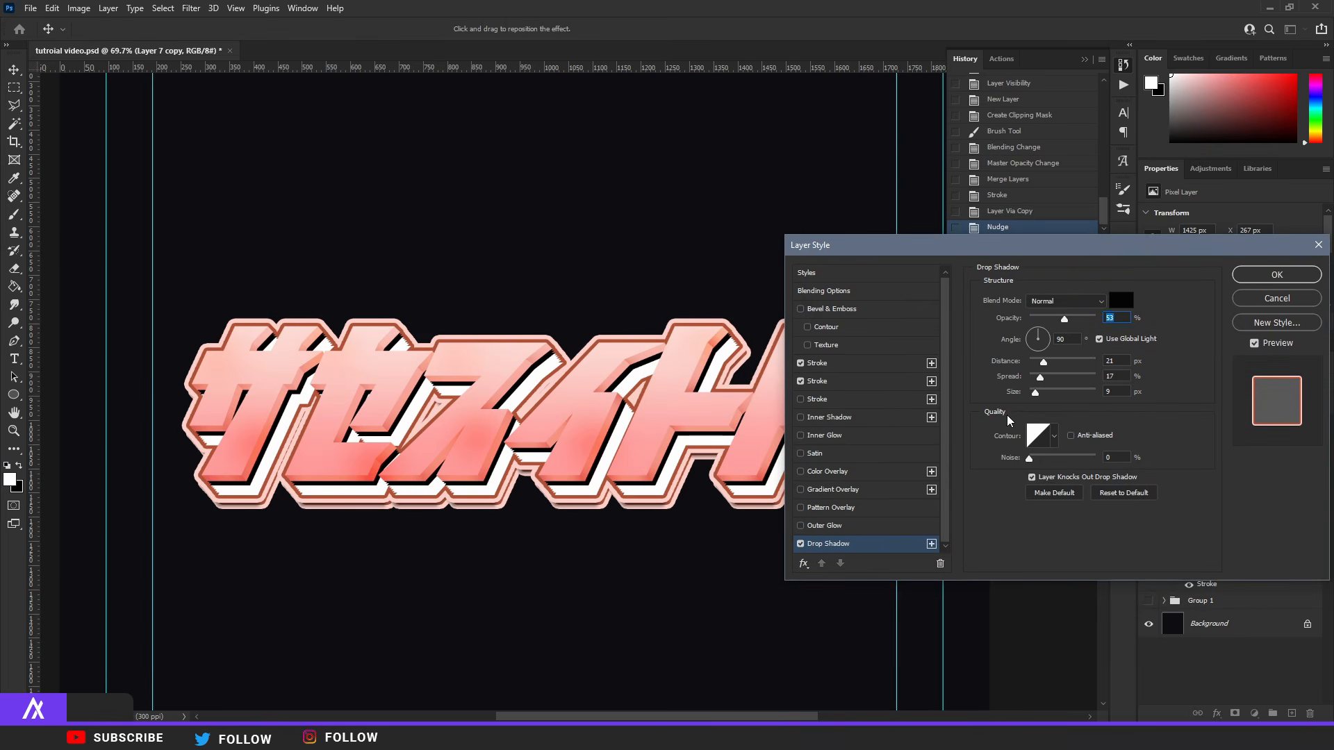
{"action": "left_click_drag", "start_coordinate": [1041, 366], "coordinate": [1044, 364]}
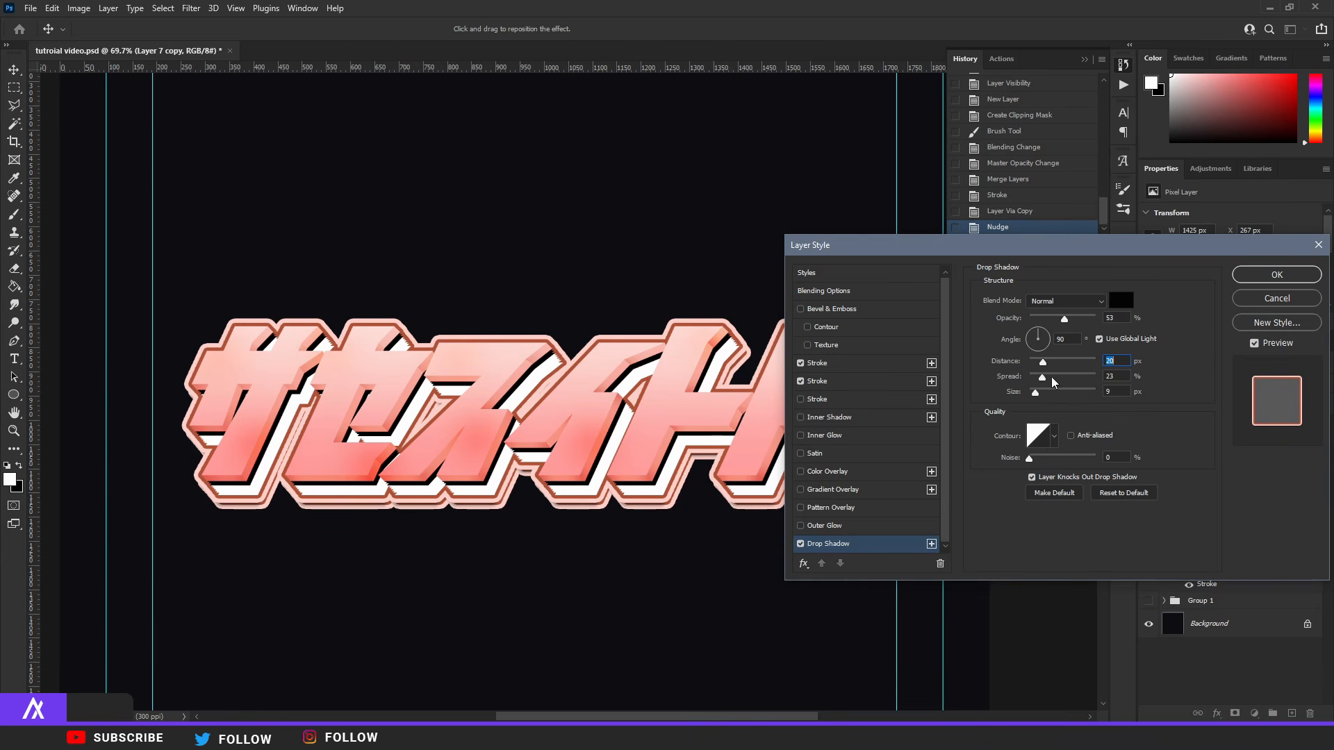
{"action": "left_click_drag", "start_coordinate": [1041, 378], "coordinate": [1046, 378]}
{"action": "left_click", "coordinate": [1277, 274]}
Step: Add a drop shadow effect to Layer 7, the offset lettering beneath the copy
{"action": "scroll", "coordinate": [726, 499], "scroll_direction": "up", "scroll_amount": 8}
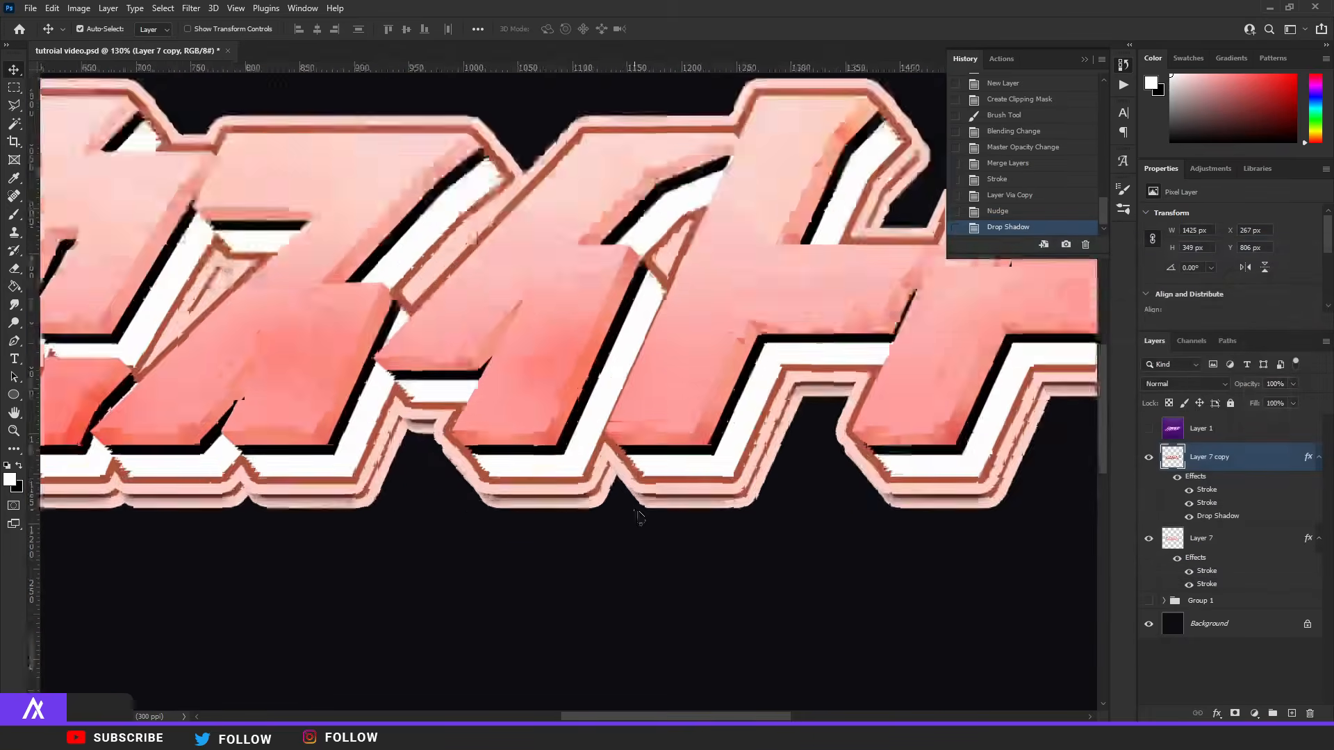
{"action": "scroll", "coordinate": [727, 499], "scroll_direction": "down", "scroll_amount": 6}
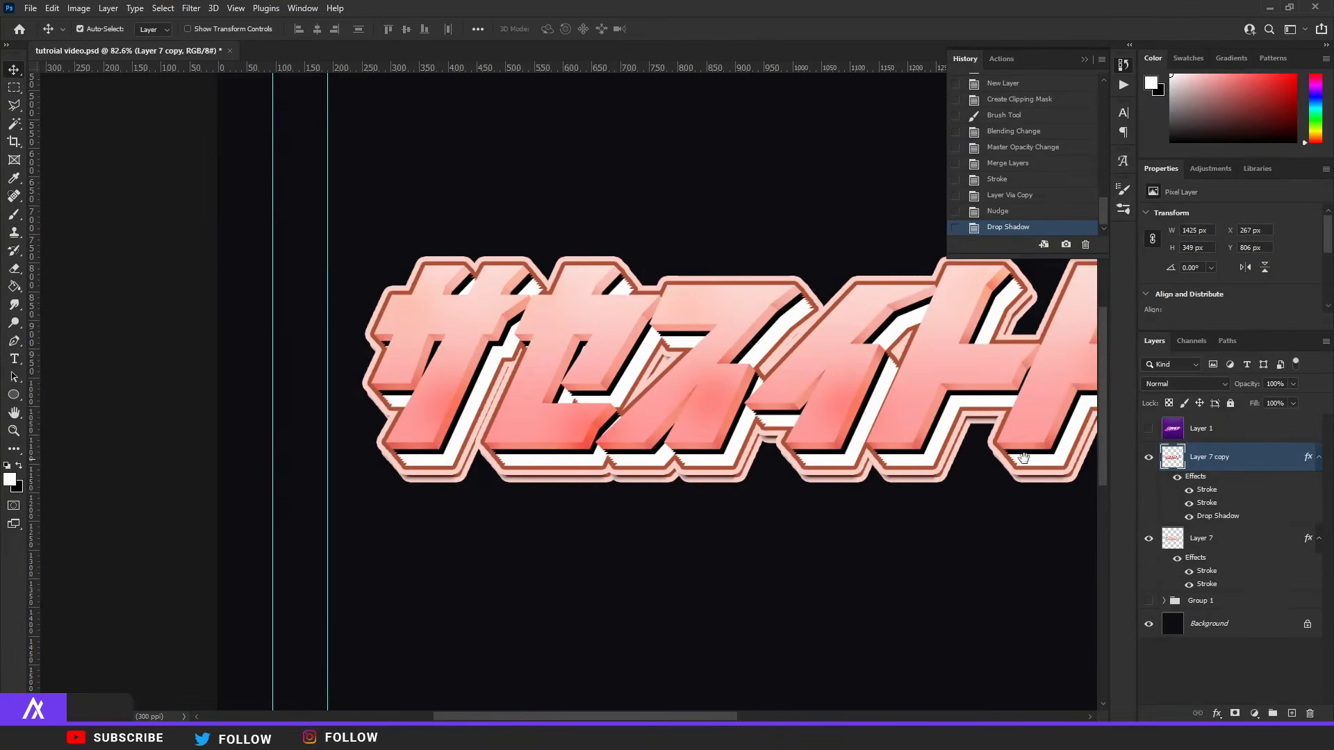
{"action": "left_click_drag", "start_coordinate": [992, 477], "coordinate": [709, 457]}
{"action": "scroll", "coordinate": [869, 381], "scroll_direction": "up", "scroll_amount": 3}
{"action": "scroll", "coordinate": [747, 405], "scroll_direction": "down", "scroll_amount": 5}
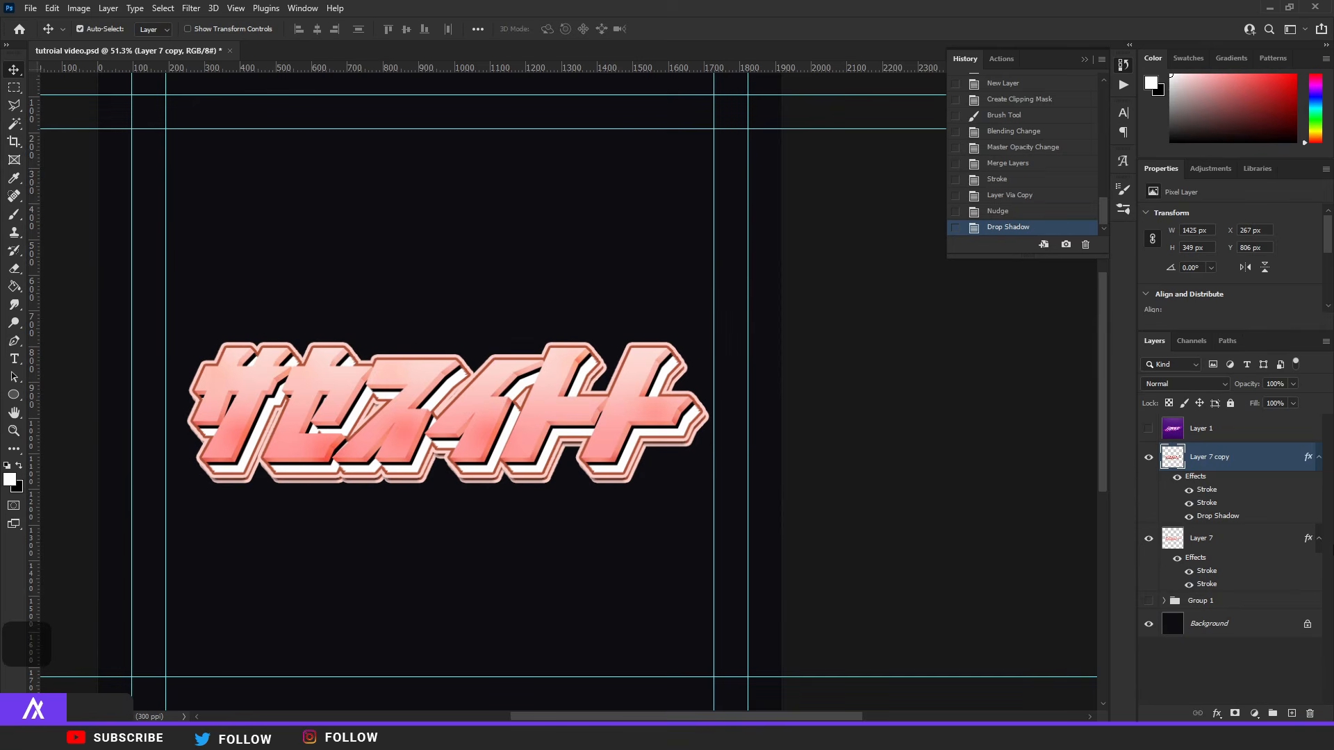
{"action": "left_click", "coordinate": [1249, 546]}
{"action": "double_click", "coordinate": [1249, 549]}
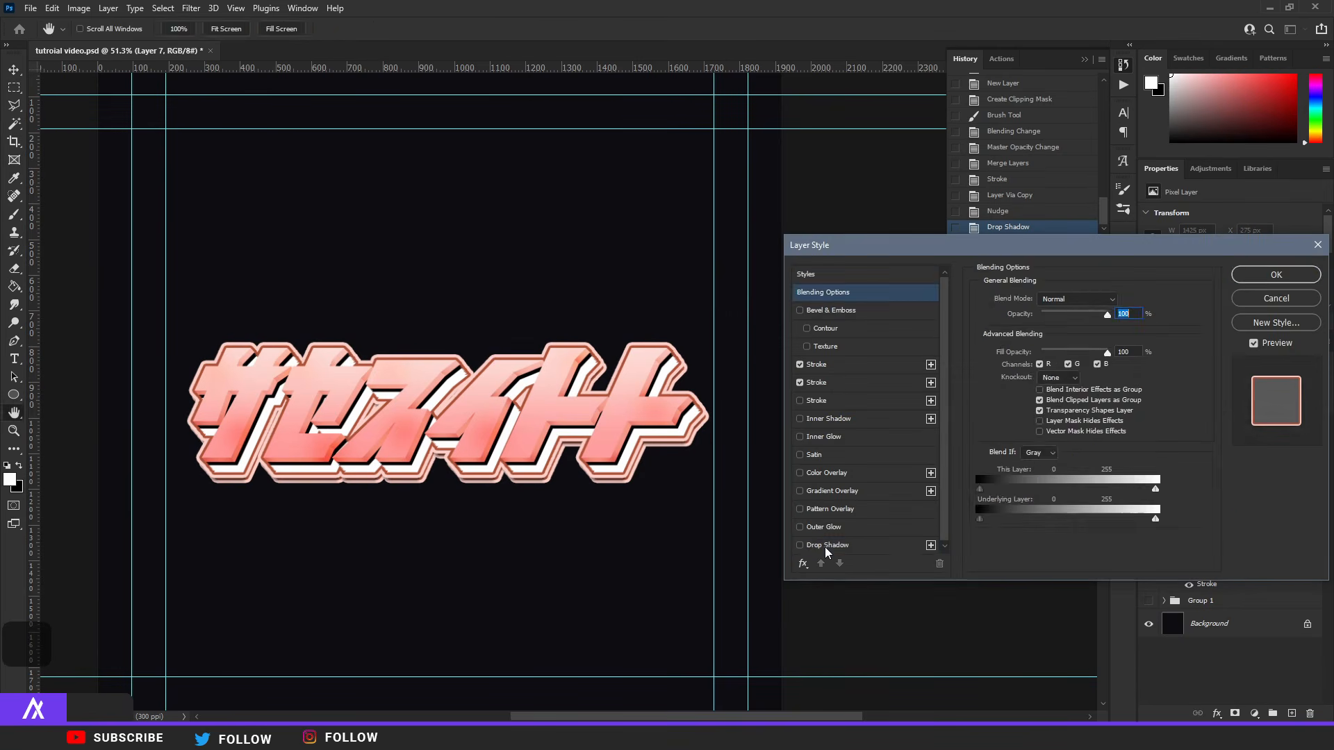
{"action": "left_click", "coordinate": [827, 544]}
Step: Recolour Layer 7's drop shadow with salmon d08170 sampled from the lettering's edge and apply the layer style
{"action": "left_click", "coordinate": [1120, 300]}
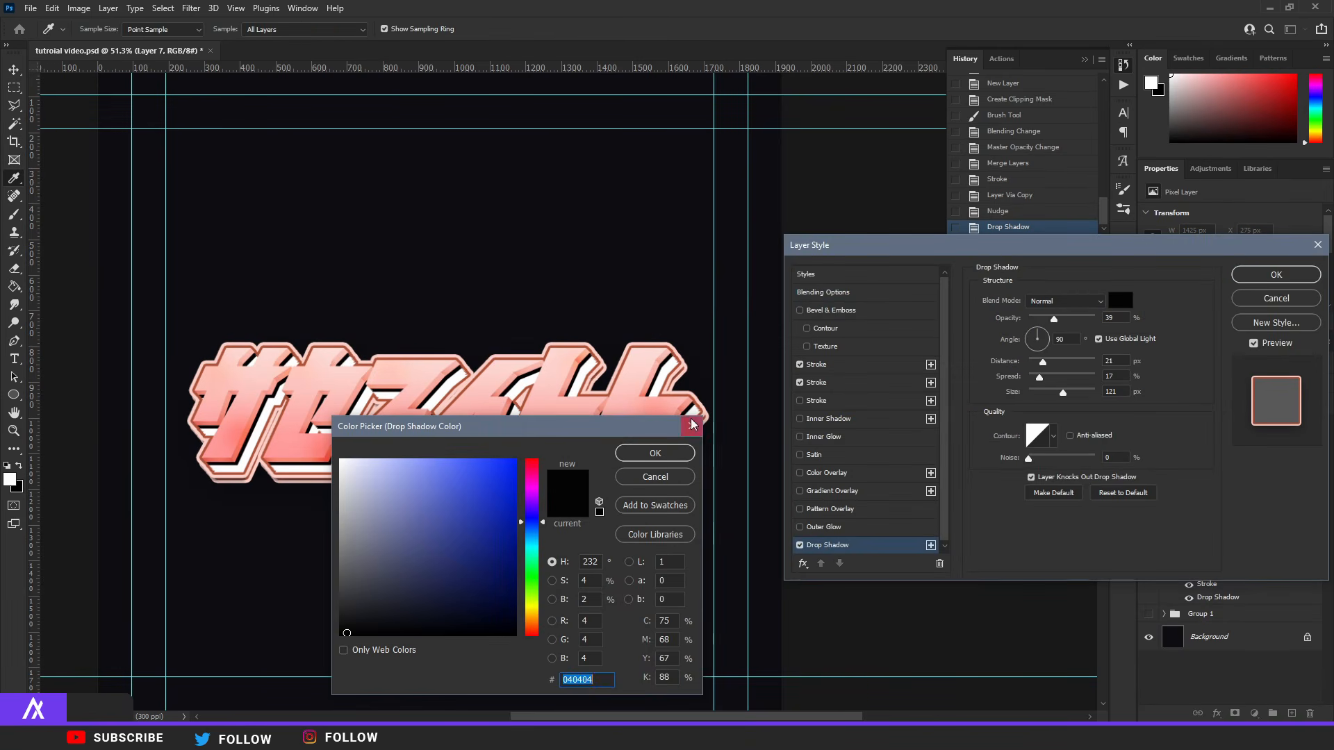
{"action": "left_click", "coordinate": [687, 391]}
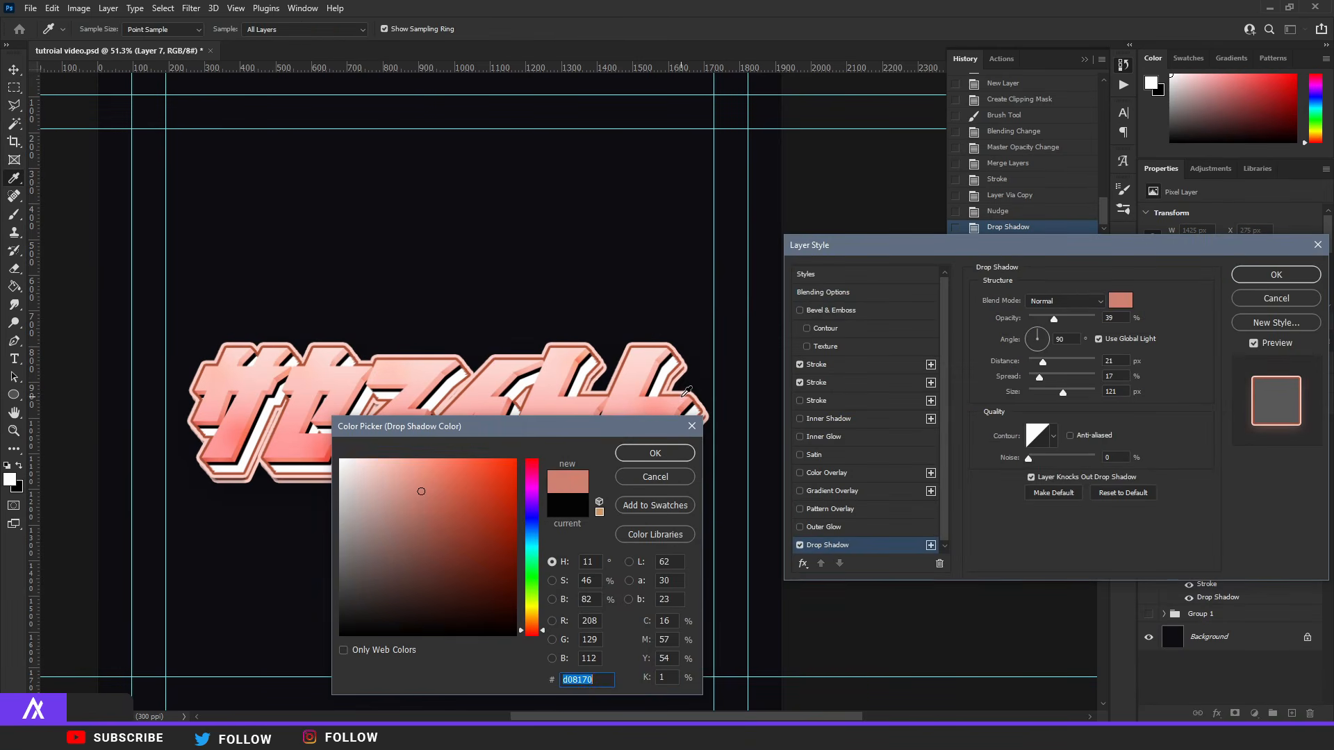
{"action": "left_click", "coordinate": [618, 453]}
{"action": "scroll", "coordinate": [577, 455], "scroll_direction": "up", "scroll_amount": 1}
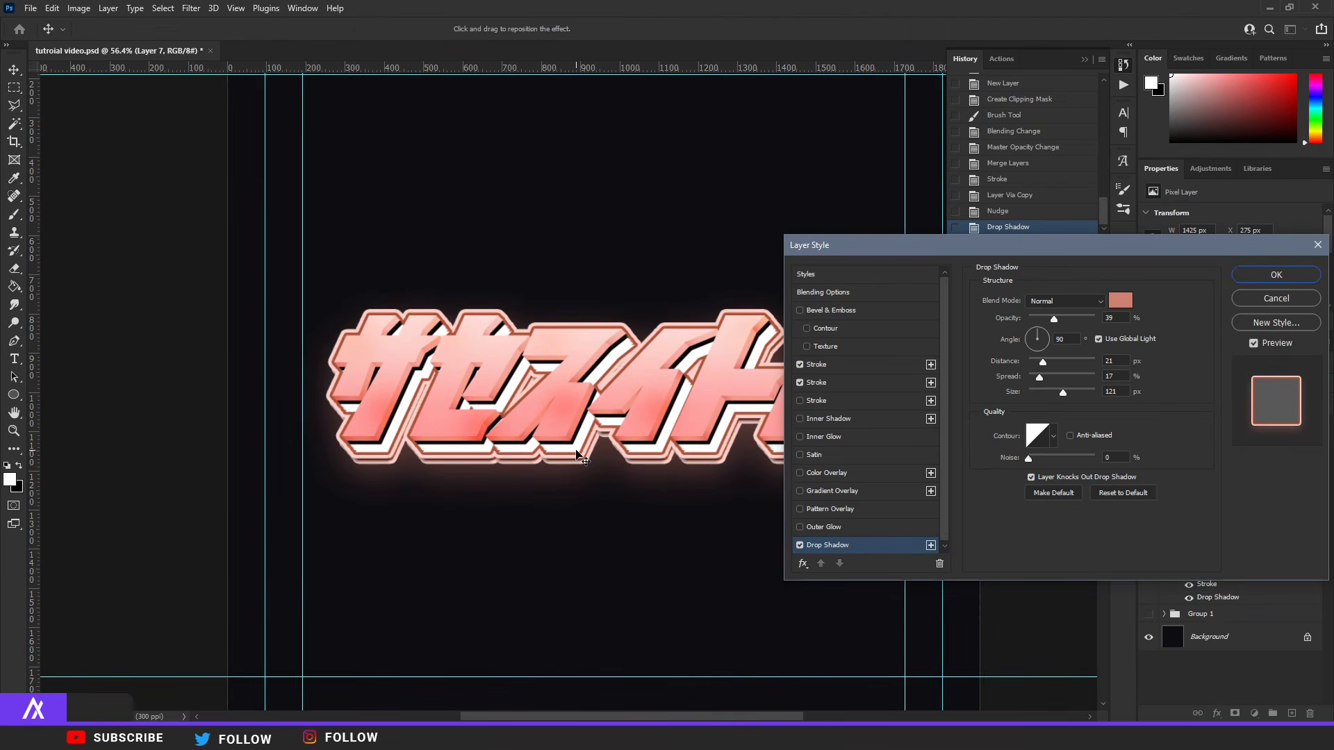
{"action": "left_click", "coordinate": [1248, 275]}
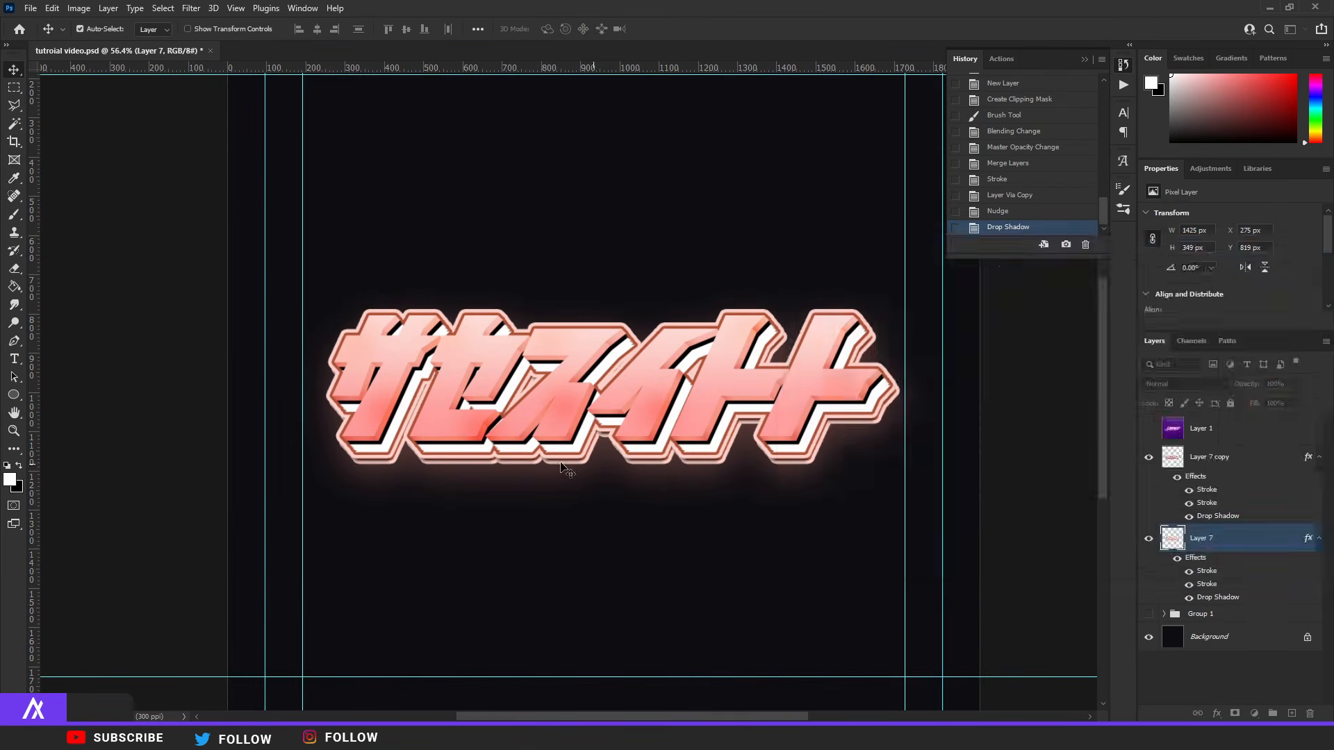
Step: Show the purple reference logo on Layer 1 for comparison and hide it again
{"action": "scroll", "coordinate": [552, 464], "scroll_direction": "down", "scroll_amount": 5}
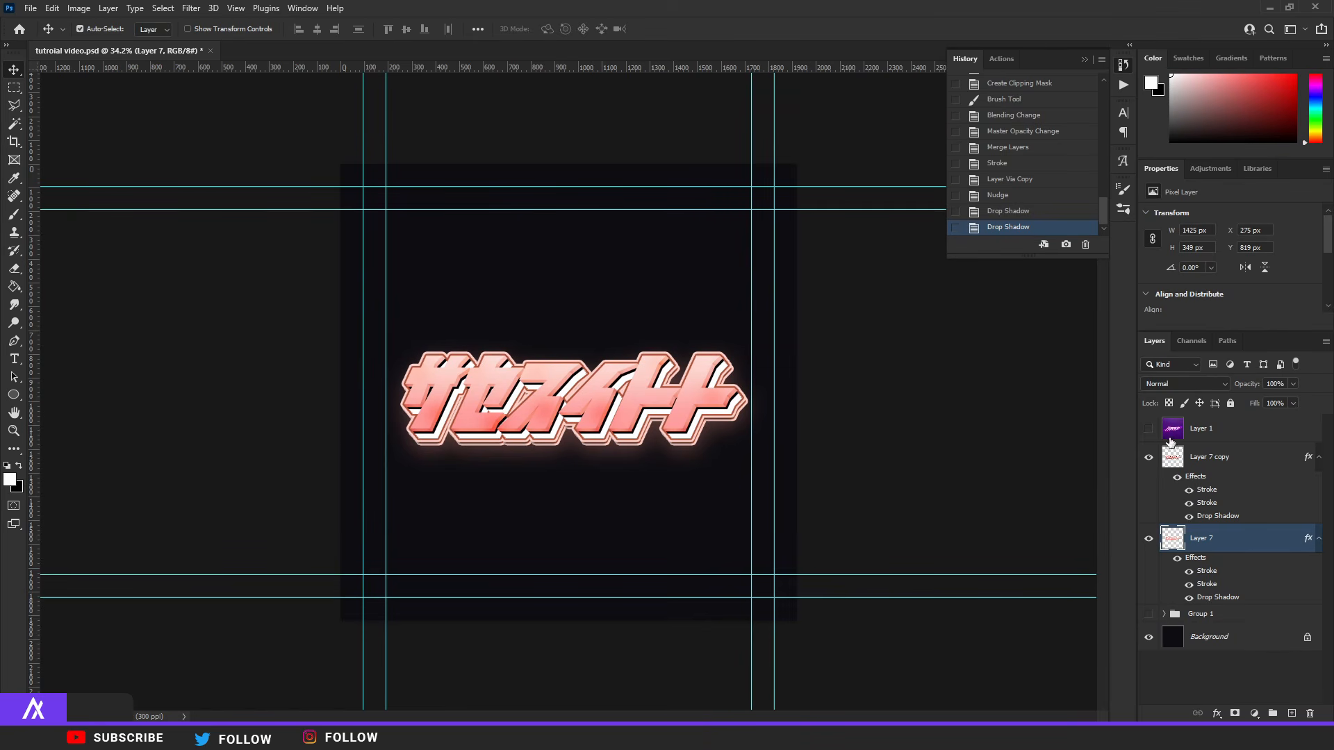
{"action": "left_click", "coordinate": [1148, 428]}
{"action": "scroll", "coordinate": [544, 397], "scroll_direction": "up", "scroll_amount": 4}
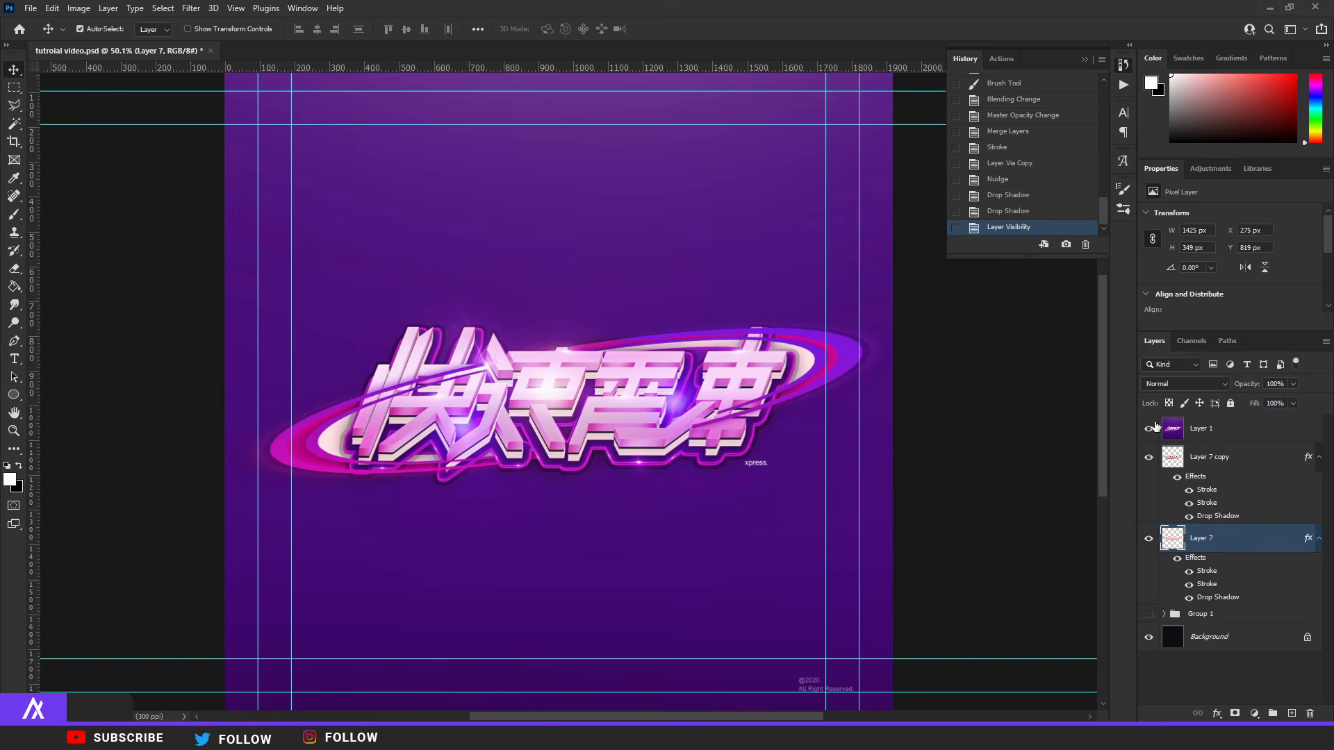
{"action": "left_click", "coordinate": [1148, 428]}
Step: Create a new layer above Layer 7 copy and make a circular selection about 1326 px wide centred on the lettering
{"action": "left_click", "coordinate": [1222, 457]}
{"action": "left_click", "coordinate": [1290, 713]}
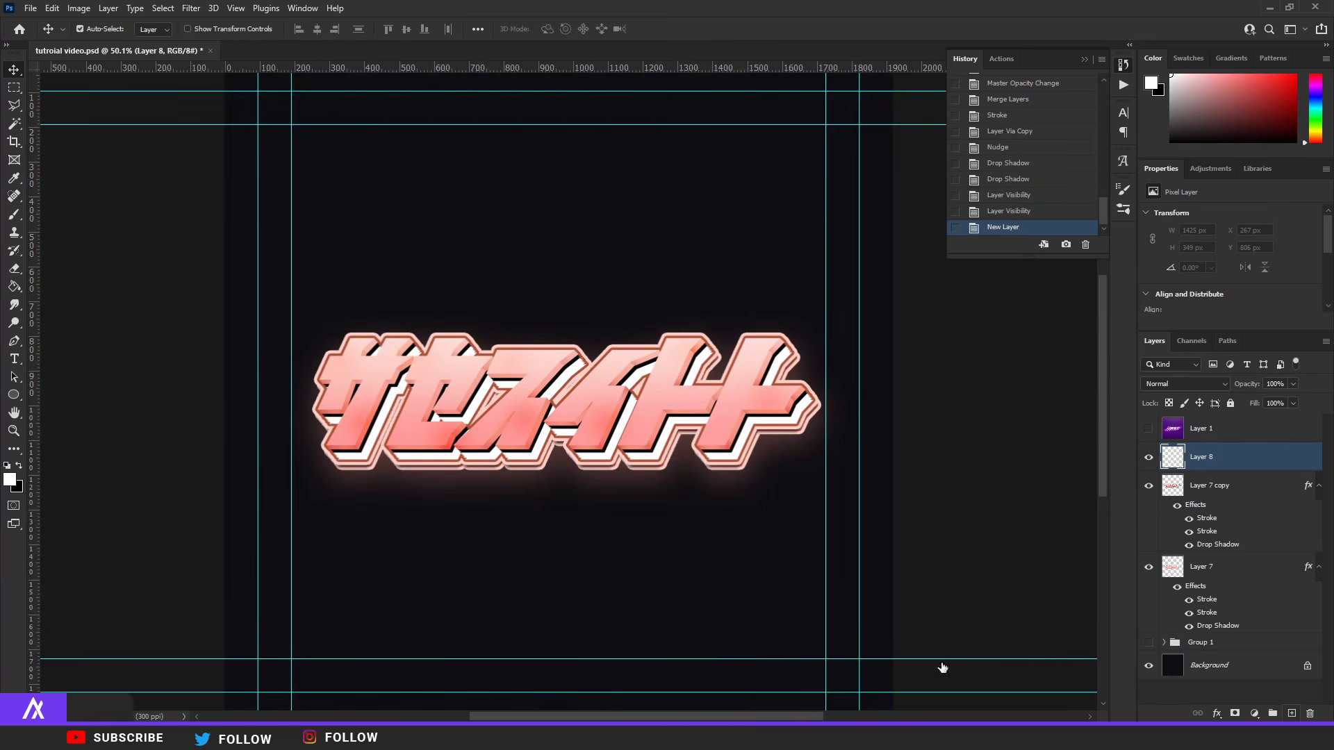
{"action": "left_click", "coordinate": [14, 88]}
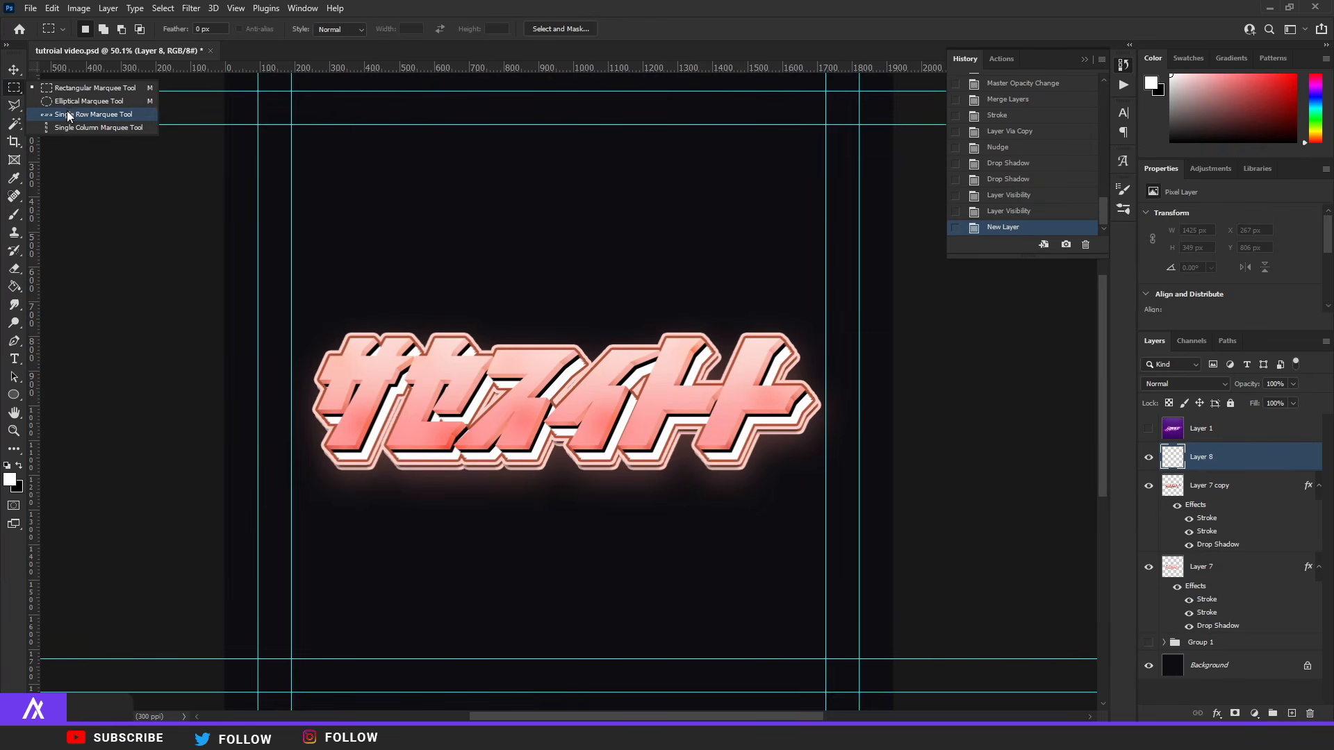
{"action": "left_click", "coordinate": [76, 102]}
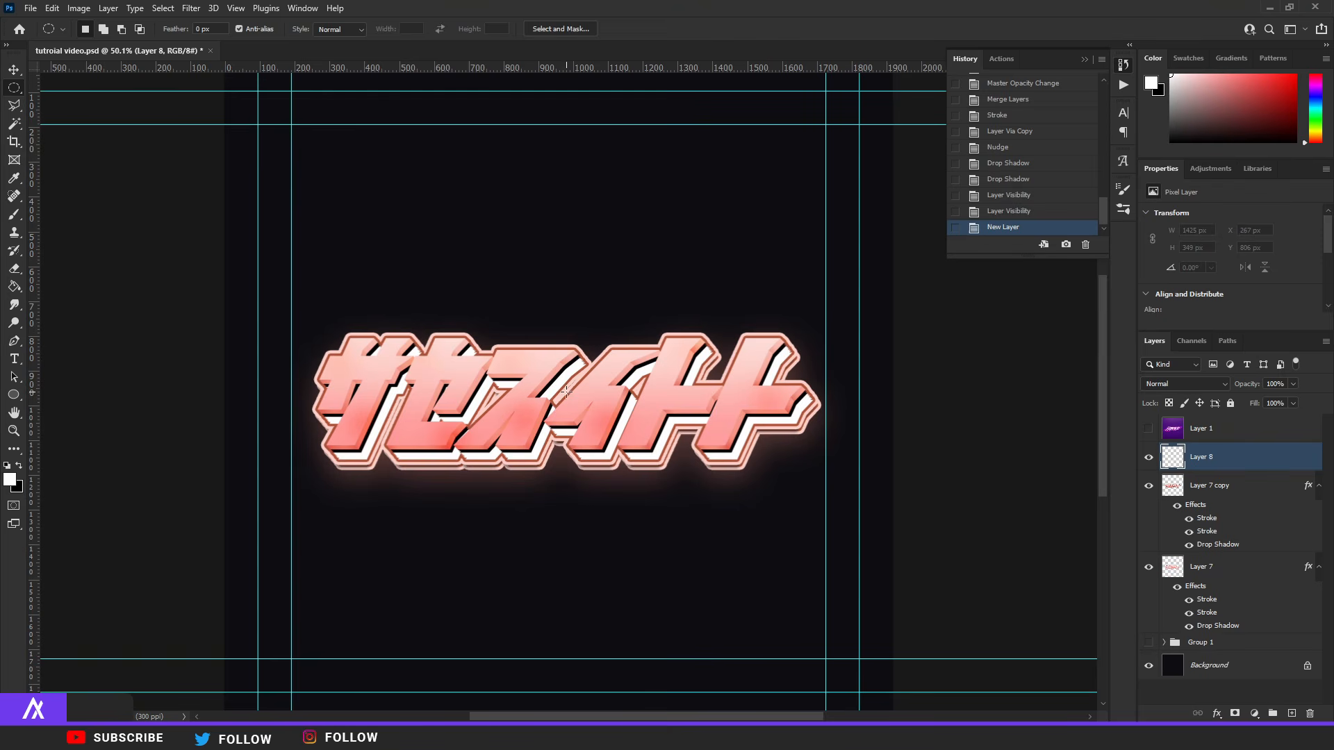
{"action": "left_click_drag", "start_coordinate": [571, 404], "coordinate": [341, 176]}
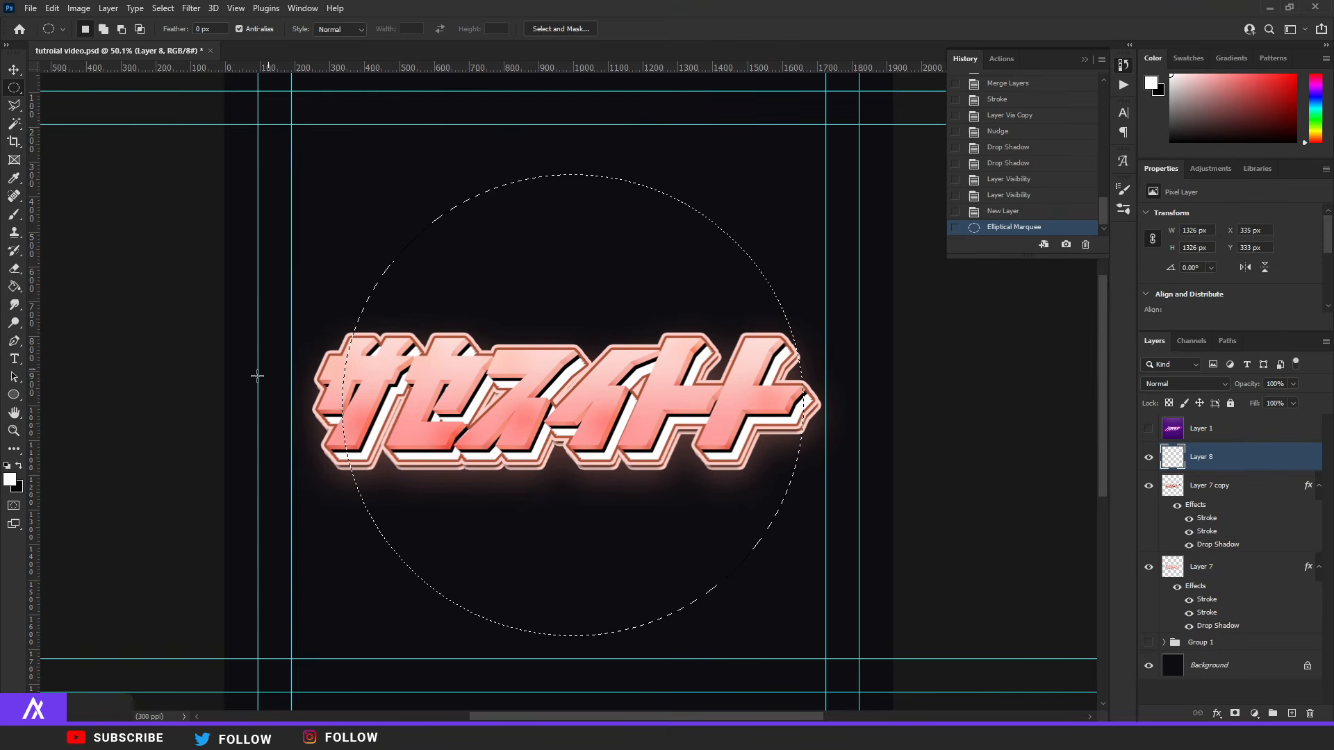
Step: Fill the circle with pink (RGB 254, 148, 145) sampled from the lettering, deselect it, and move Layer 8 below Layer 7
{"action": "left_click", "coordinate": [10, 479]}
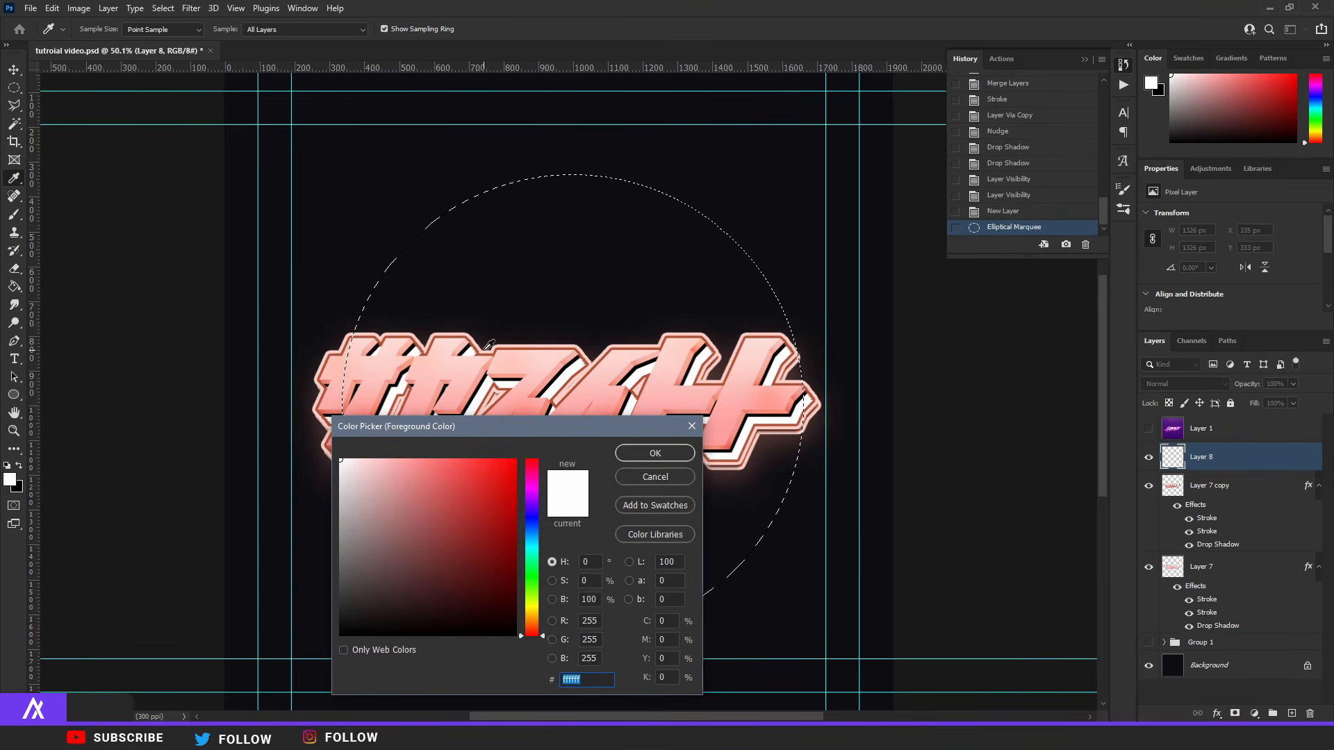
{"action": "left_click", "coordinate": [520, 411]}
{"action": "left_click_drag", "start_coordinate": [522, 426], "coordinate": [534, 483]}
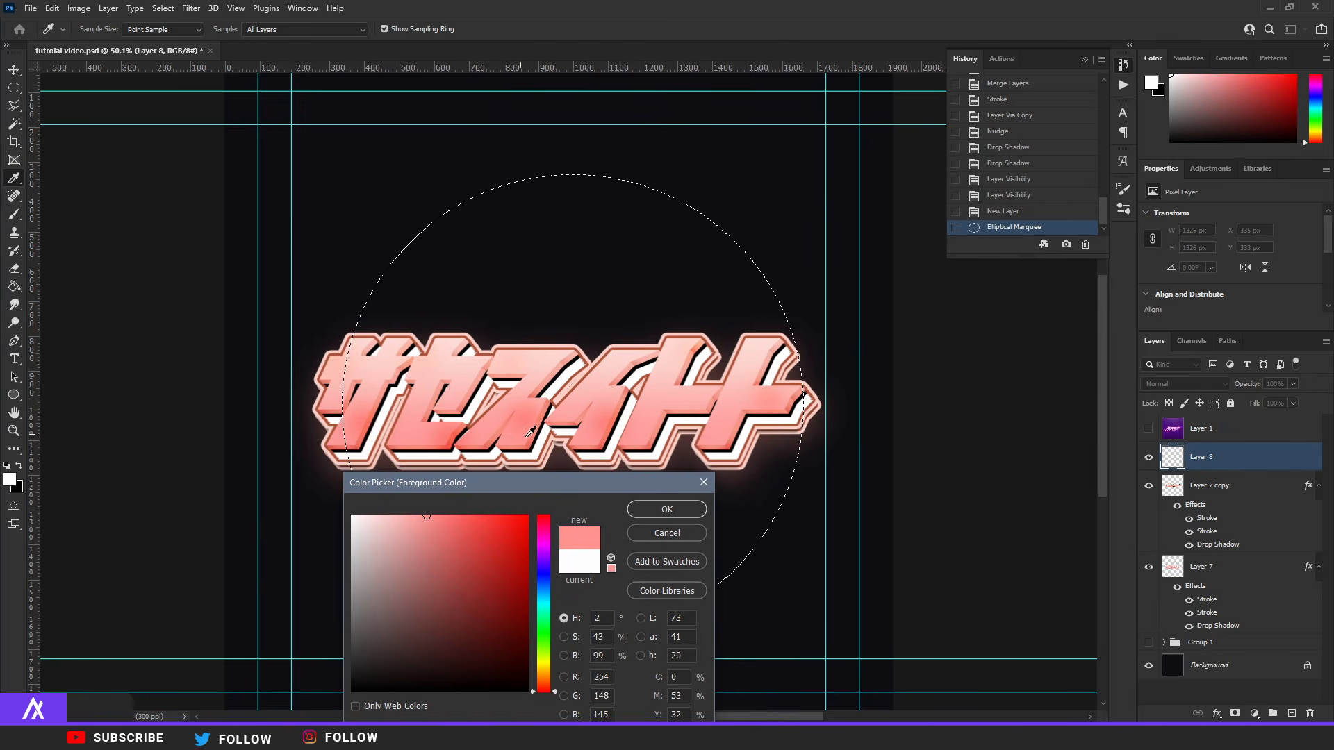
{"action": "left_click", "coordinate": [656, 502]}
{"action": "key", "text": "alt+BackSpace"}
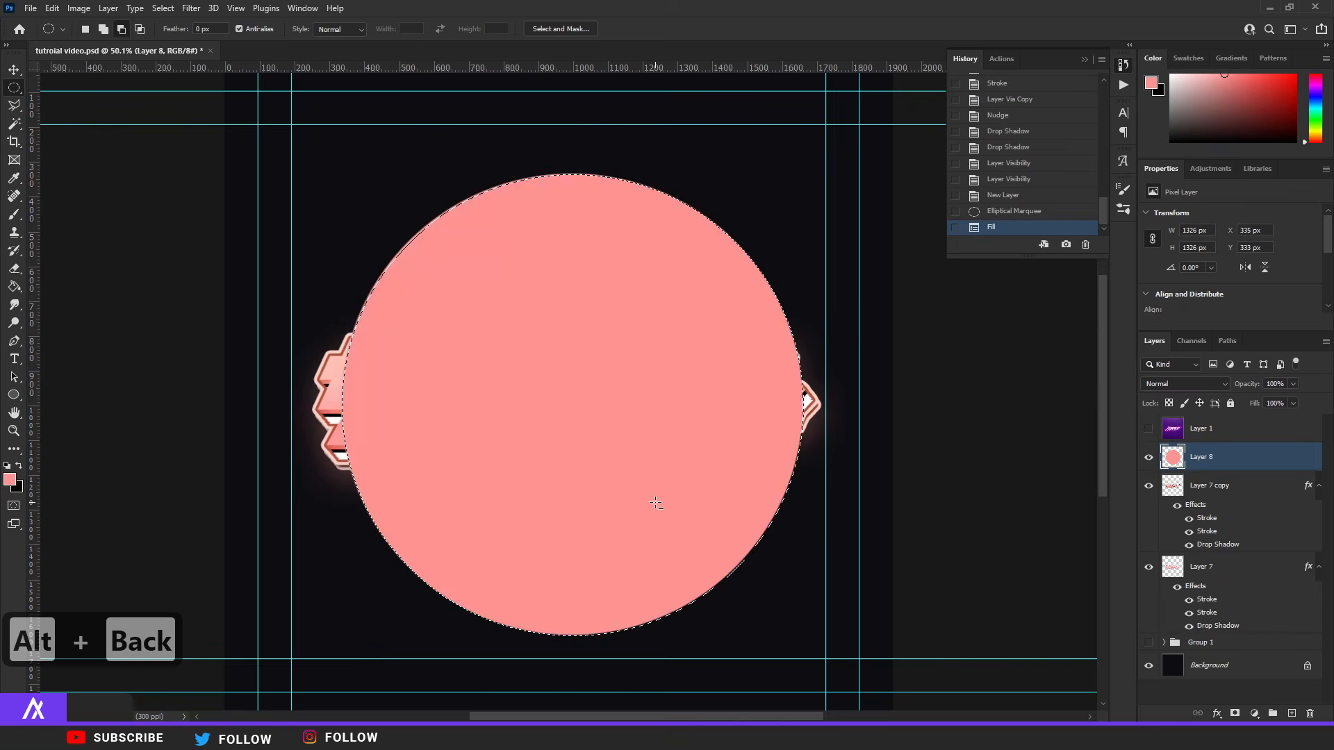
{"action": "key", "text": "ctrl+d"}
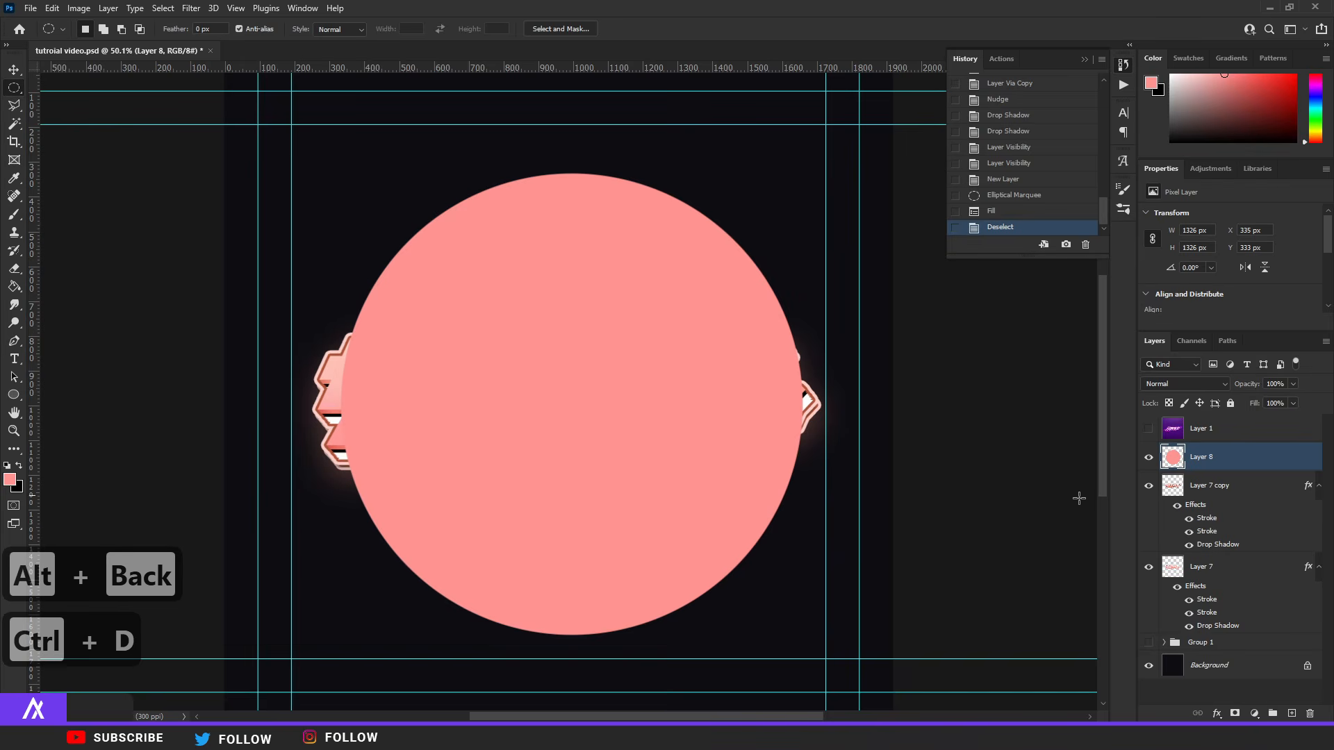
{"action": "left_click_drag", "start_coordinate": [1280, 470], "coordinate": [1260, 630]}
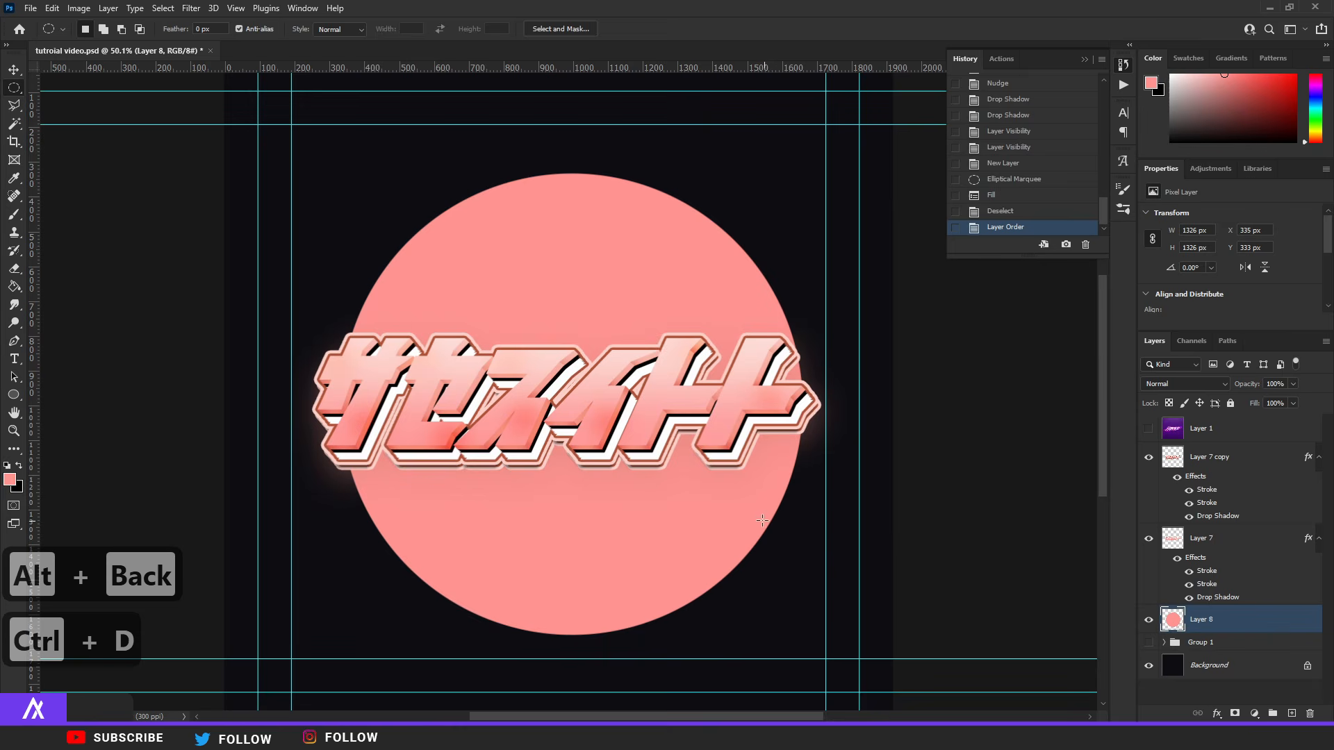
Step: Transform the pink circle into an ellipse scaled to about 90% width and 58% height, rotated about -13° behind the lettering
{"action": "key", "text": "ctrl+t"}
{"action": "left_click_drag", "start_coordinate": [570, 172], "coordinate": [569, 290]}
{"action": "left_click_drag", "start_coordinate": [542, 462], "coordinate": [538, 410]}
{"action": "left_click_drag", "start_coordinate": [611, 216], "coordinate": [566, 212]}
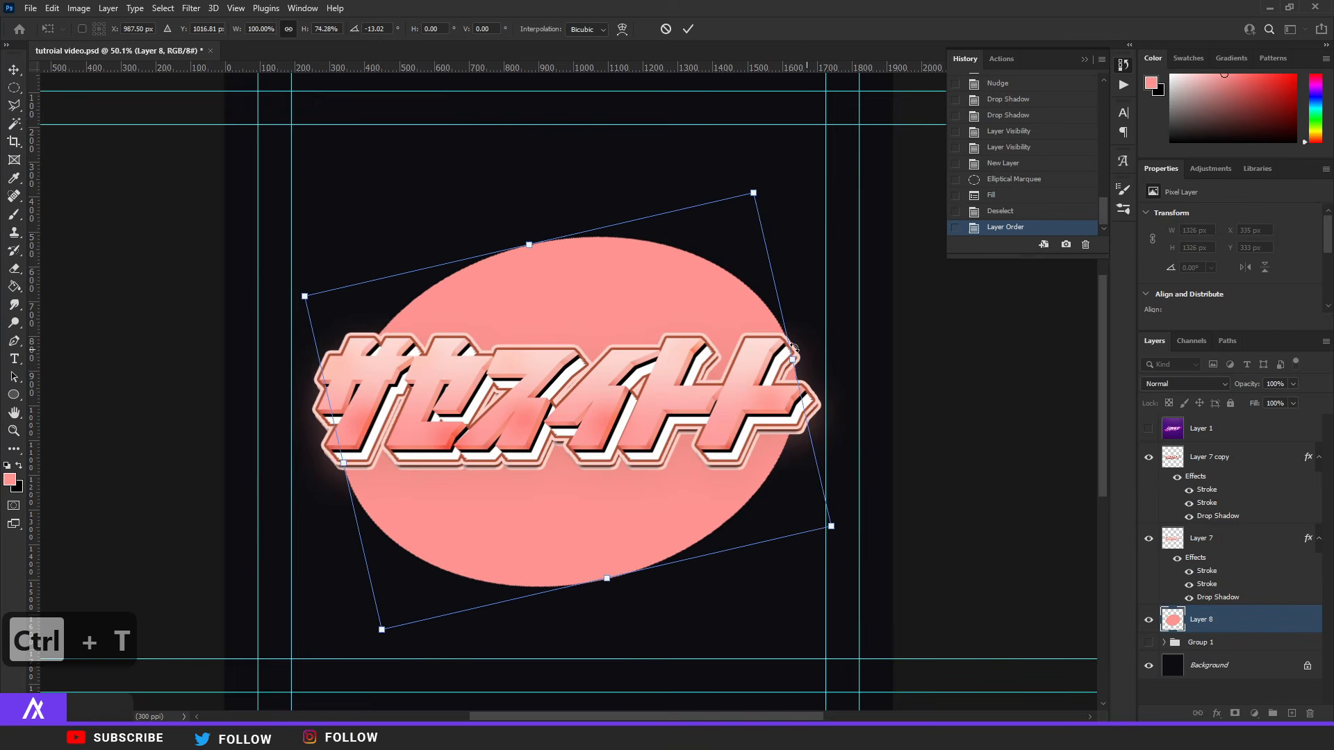
{"action": "left_click_drag", "start_coordinate": [792, 359], "coordinate": [825, 352]}
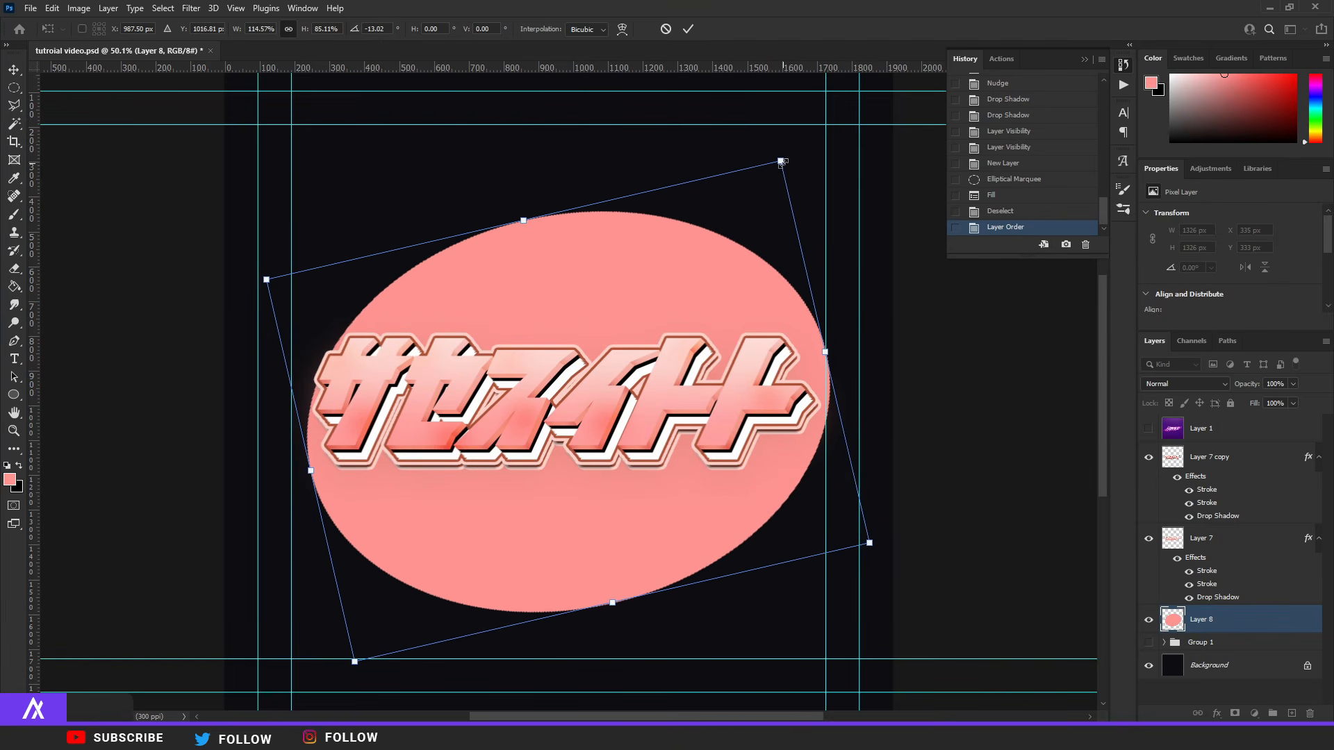
{"action": "left_click_drag", "start_coordinate": [780, 160], "coordinate": [697, 306]}
{"action": "left_click_drag", "start_coordinate": [549, 464], "coordinate": [556, 408]}
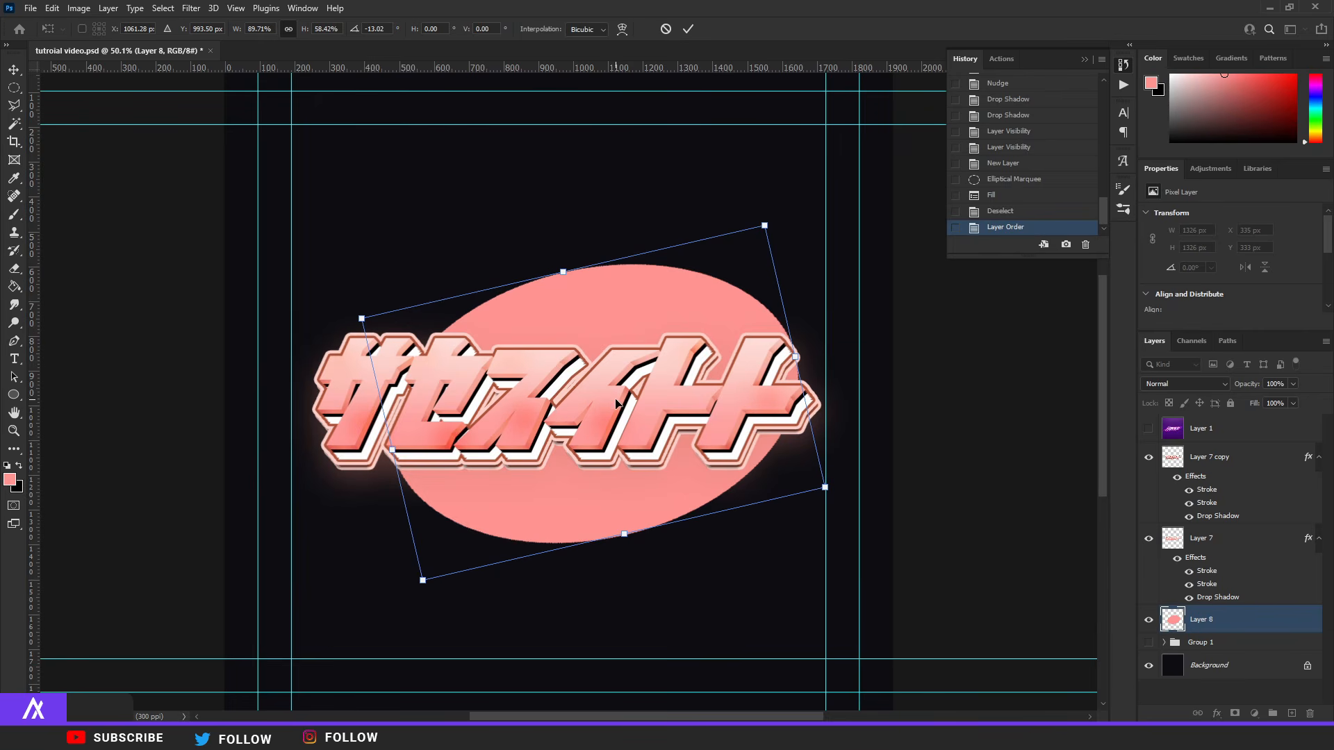
Step: Stretch the ellipse past both ends of the lettering to about 128% width and 49% height, with its tilt at about -8.5°
{"action": "scroll", "coordinate": [589, 394], "scroll_direction": "up", "scroll_amount": 1}
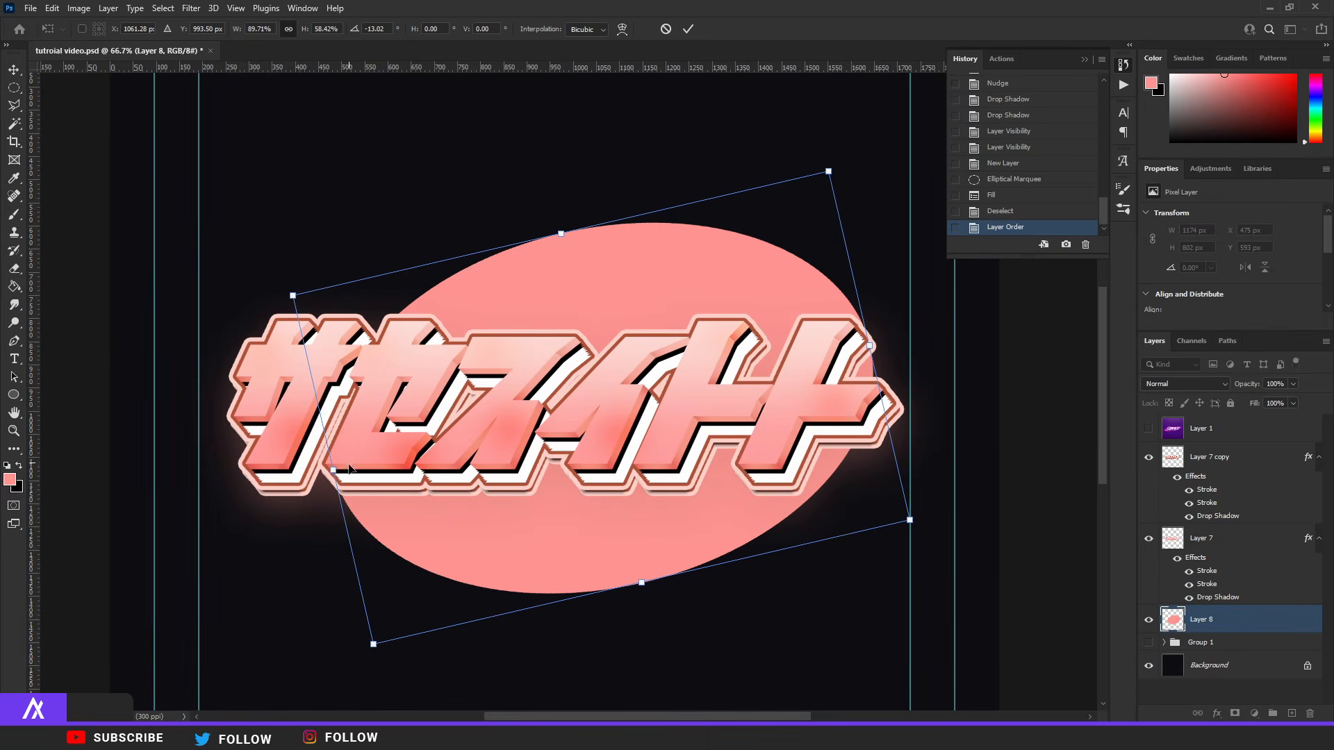
{"action": "left_click_drag", "start_coordinate": [335, 472], "coordinate": [232, 469]}
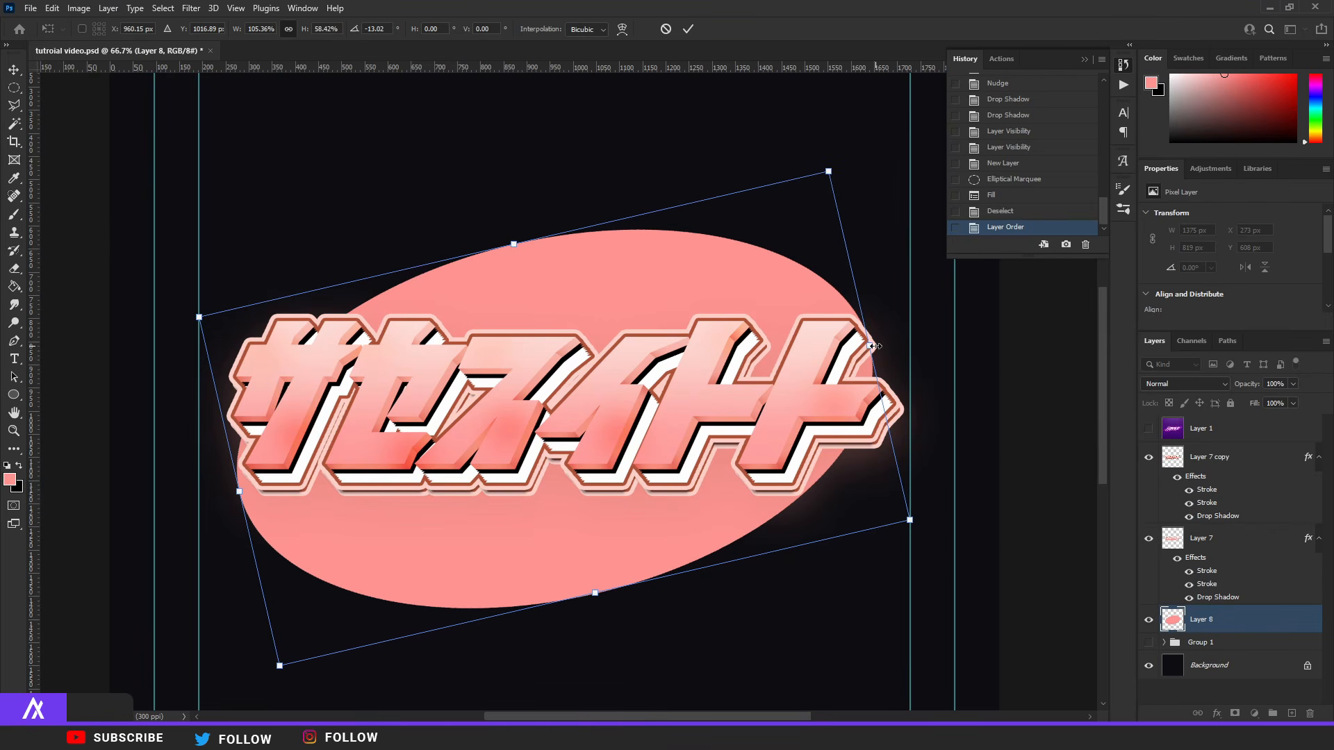
{"action": "left_click_drag", "start_coordinate": [874, 346], "coordinate": [951, 327]}
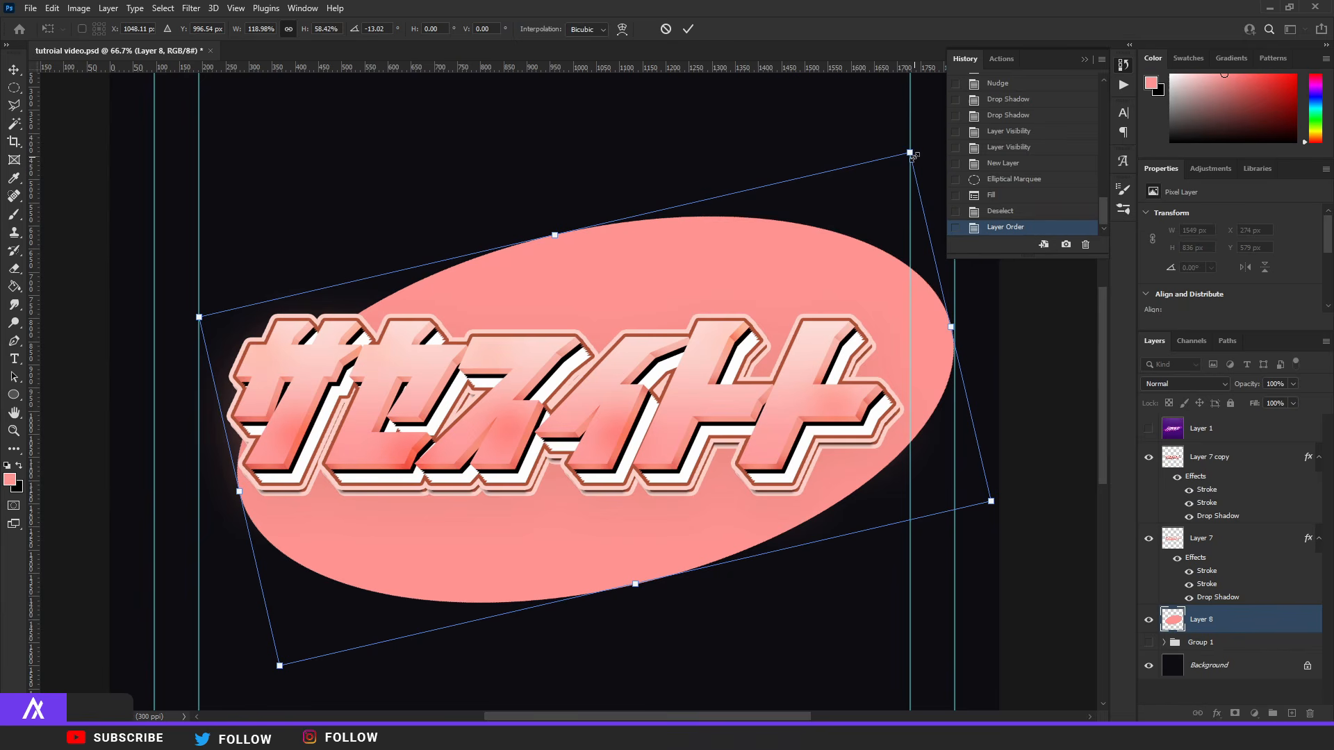
{"action": "left_click_drag", "start_coordinate": [914, 156], "coordinate": [829, 187]}
{"action": "left_click_drag", "start_coordinate": [295, 453], "coordinate": [185, 470]}
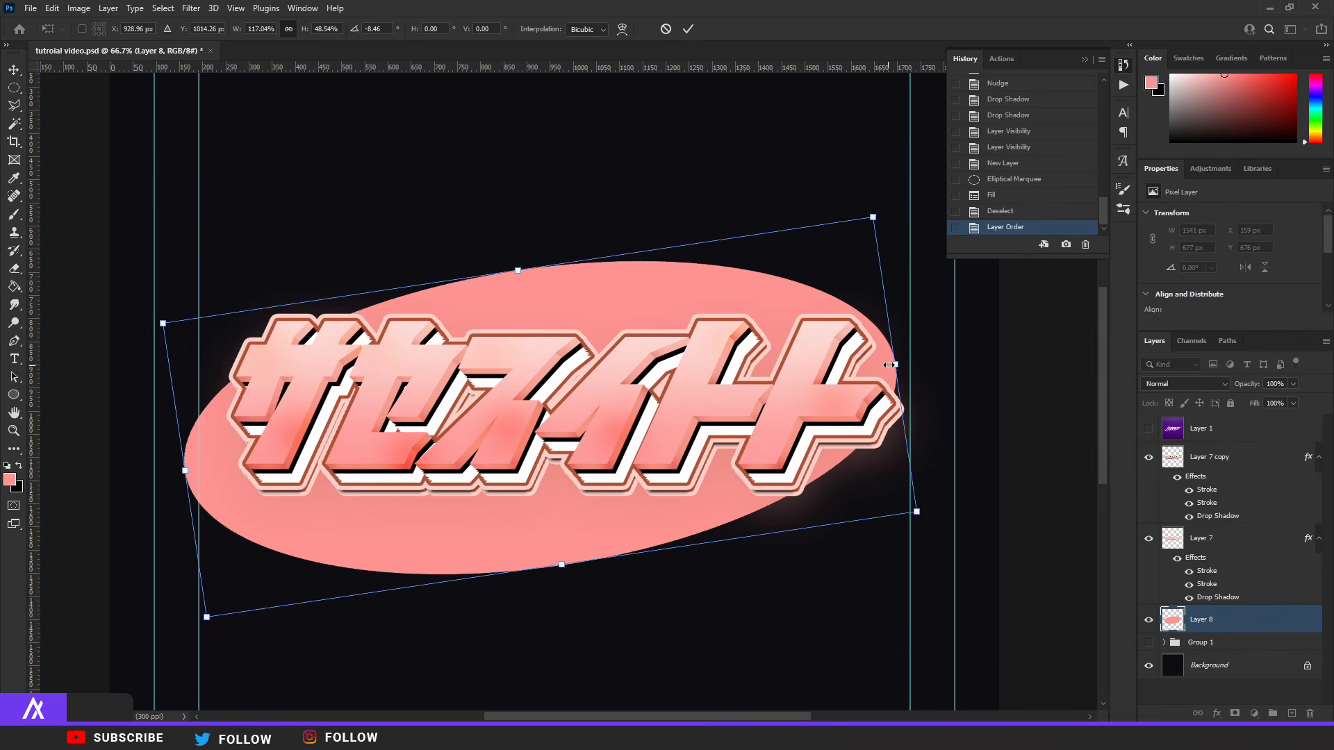
{"action": "left_click_drag", "start_coordinate": [895, 364], "coordinate": [963, 353]}
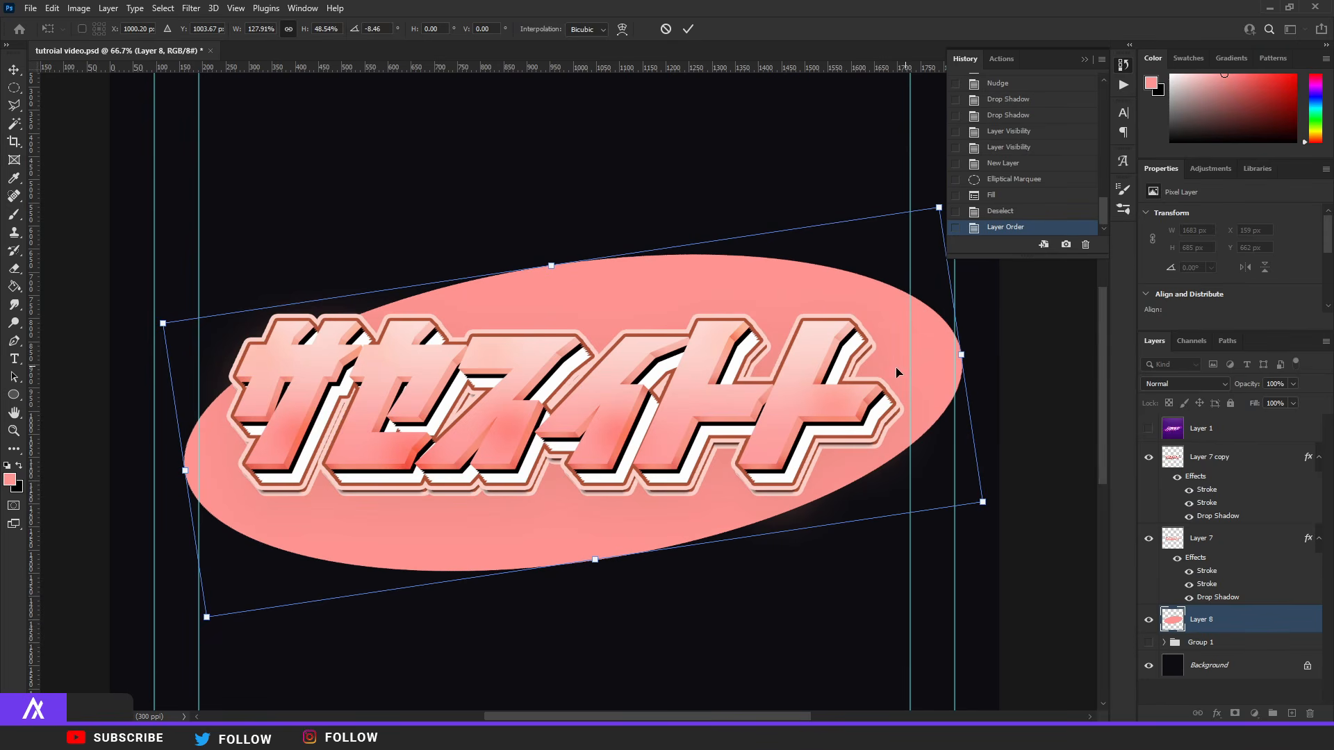
Step: Centre the ellipse behind the lettering, flatten it to about 1683 × 598 px overall, and apply the transform
{"action": "left_click_drag", "start_coordinate": [536, 425], "coordinate": [495, 427]}
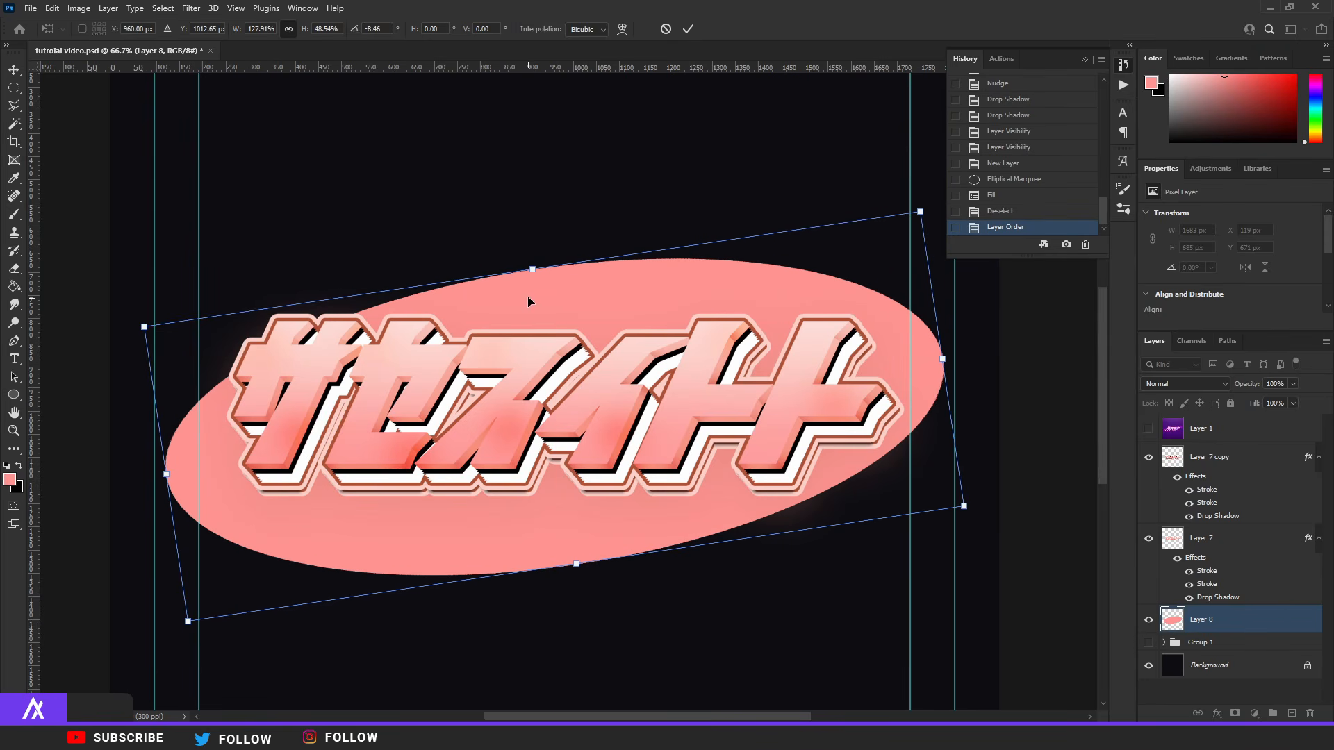
{"action": "left_click_drag", "start_coordinate": [533, 269], "coordinate": [535, 289]}
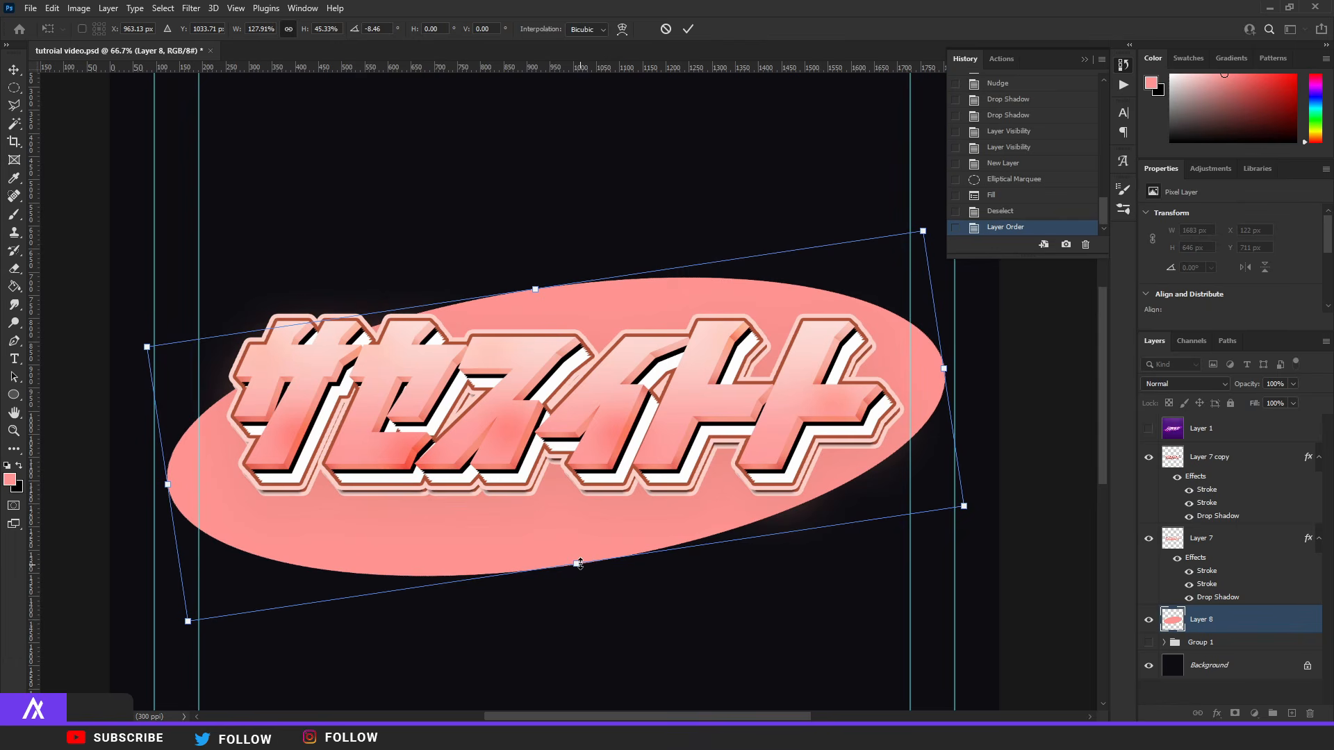
{"action": "left_click_drag", "start_coordinate": [580, 564], "coordinate": [579, 540]}
{"action": "left_click_drag", "start_coordinate": [577, 495], "coordinate": [577, 489]}
{"action": "key", "text": "Return"}
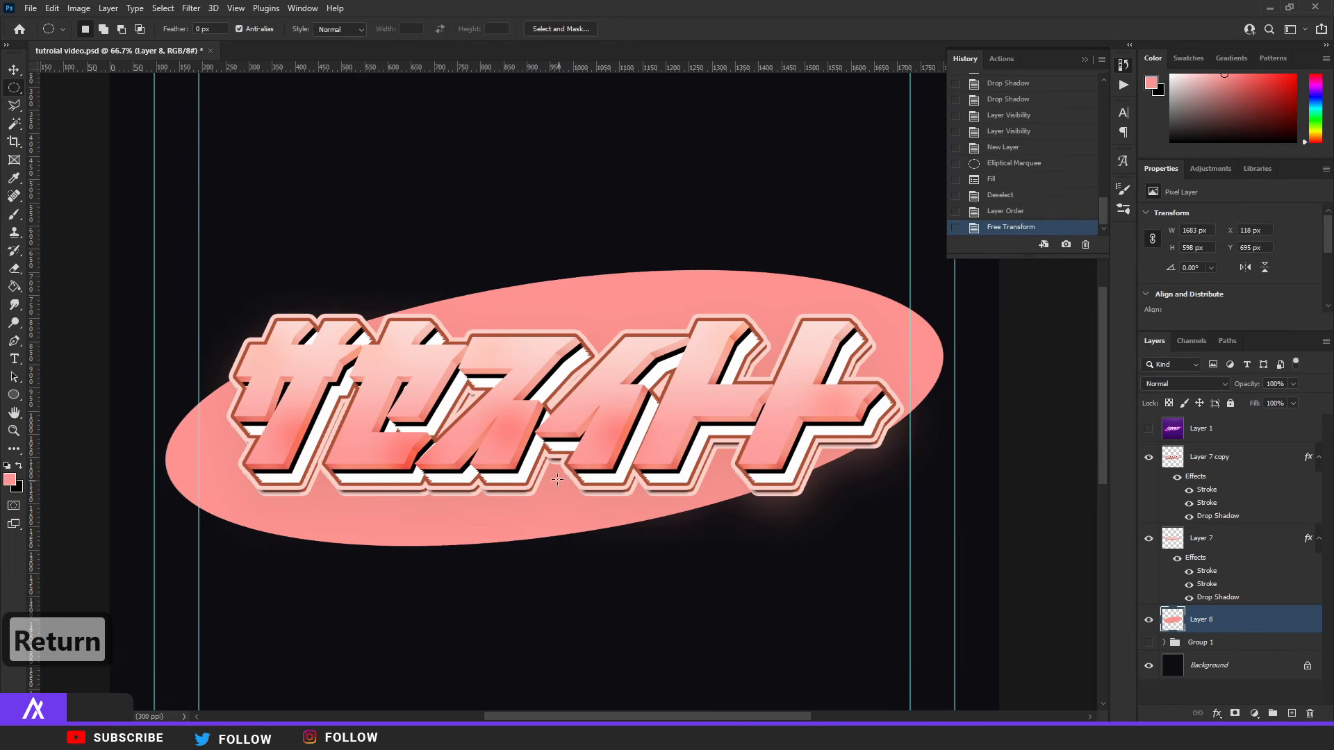
Step: Reduce Layer 8's fill opacity to zero and add a 57 px stroke positioned inside the ellipse
{"action": "double_click", "coordinate": [1266, 621]}
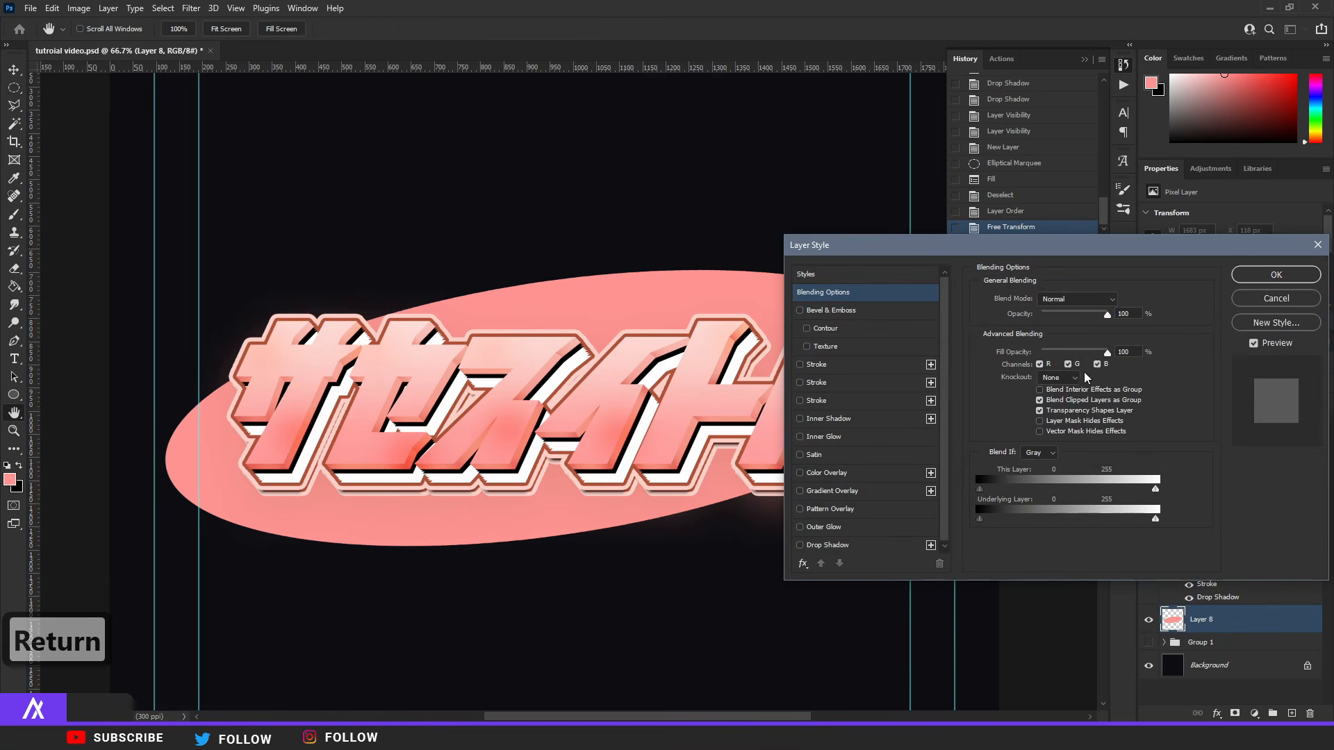
{"action": "left_click_drag", "start_coordinate": [1107, 352], "coordinate": [1042, 353]}
{"action": "left_click", "coordinate": [843, 365]}
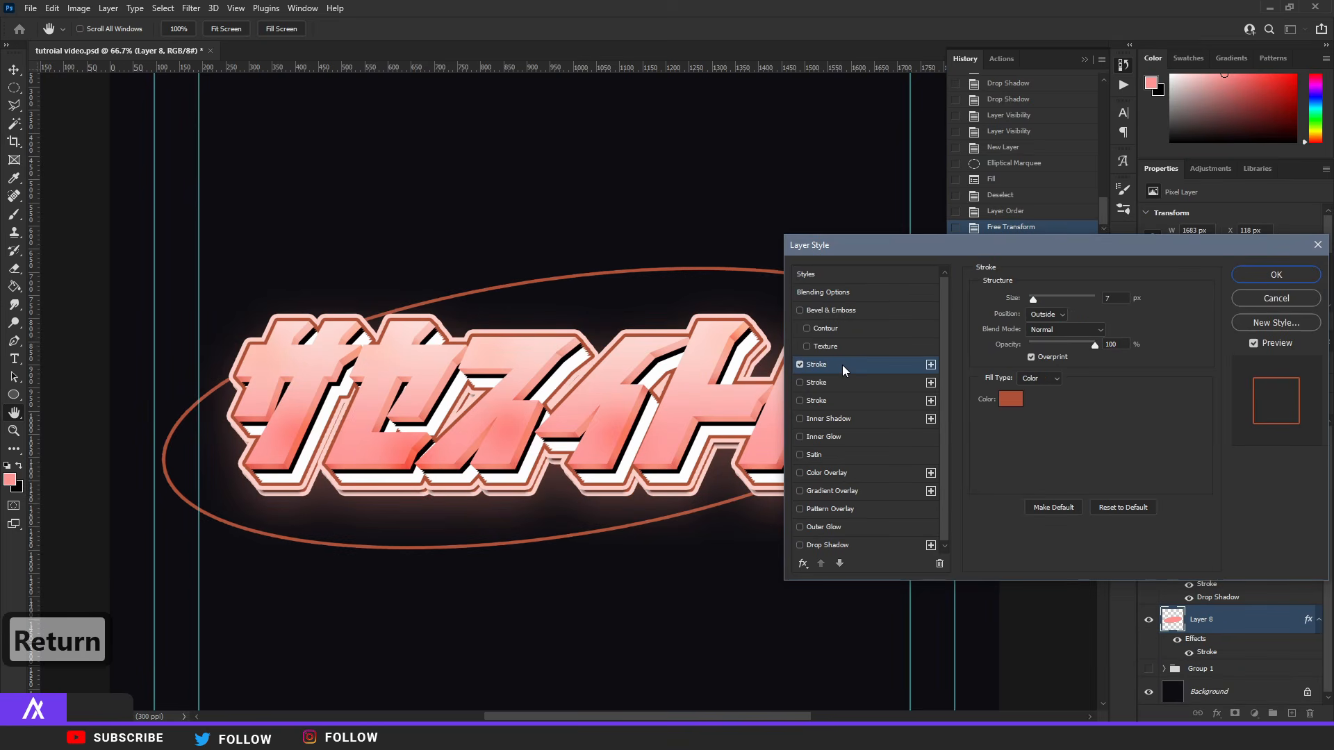
{"action": "left_click_drag", "start_coordinate": [1033, 299], "coordinate": [1048, 299]}
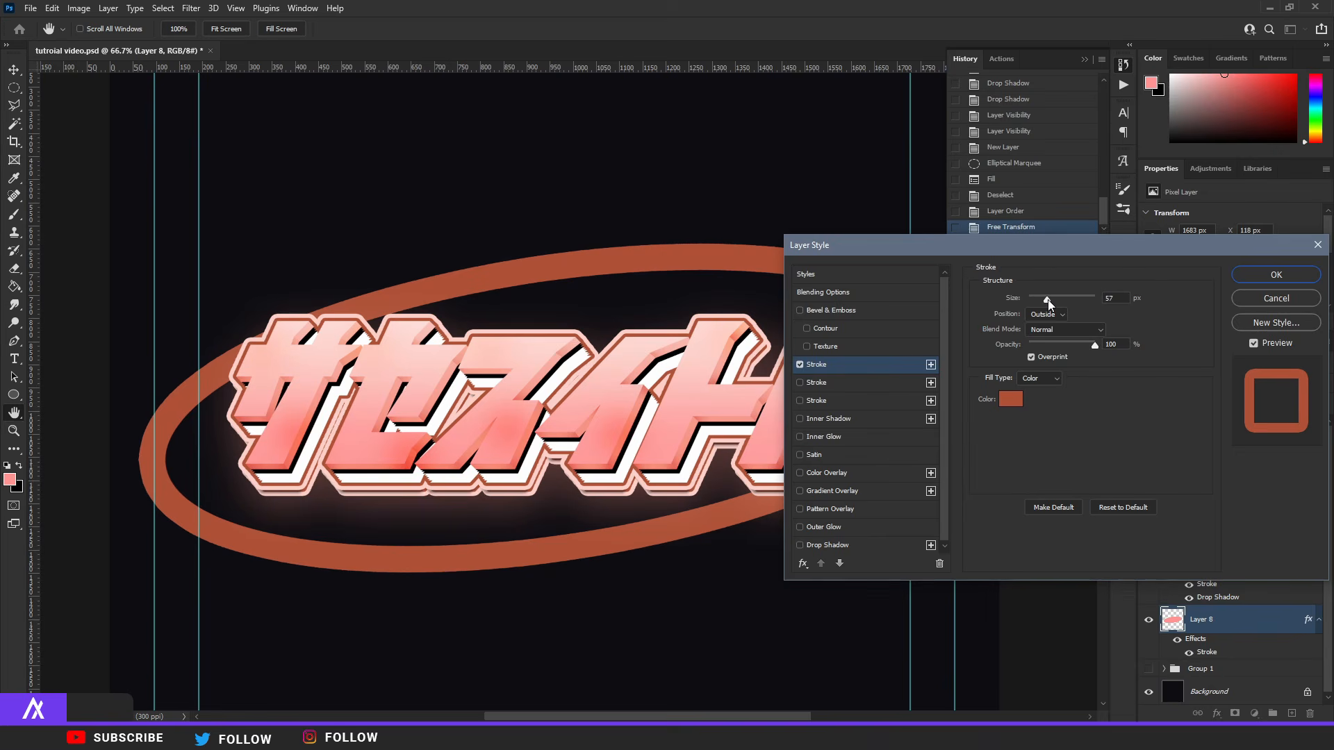
{"action": "left_click", "coordinate": [1041, 316]}
{"action": "left_click", "coordinate": [1041, 335]}
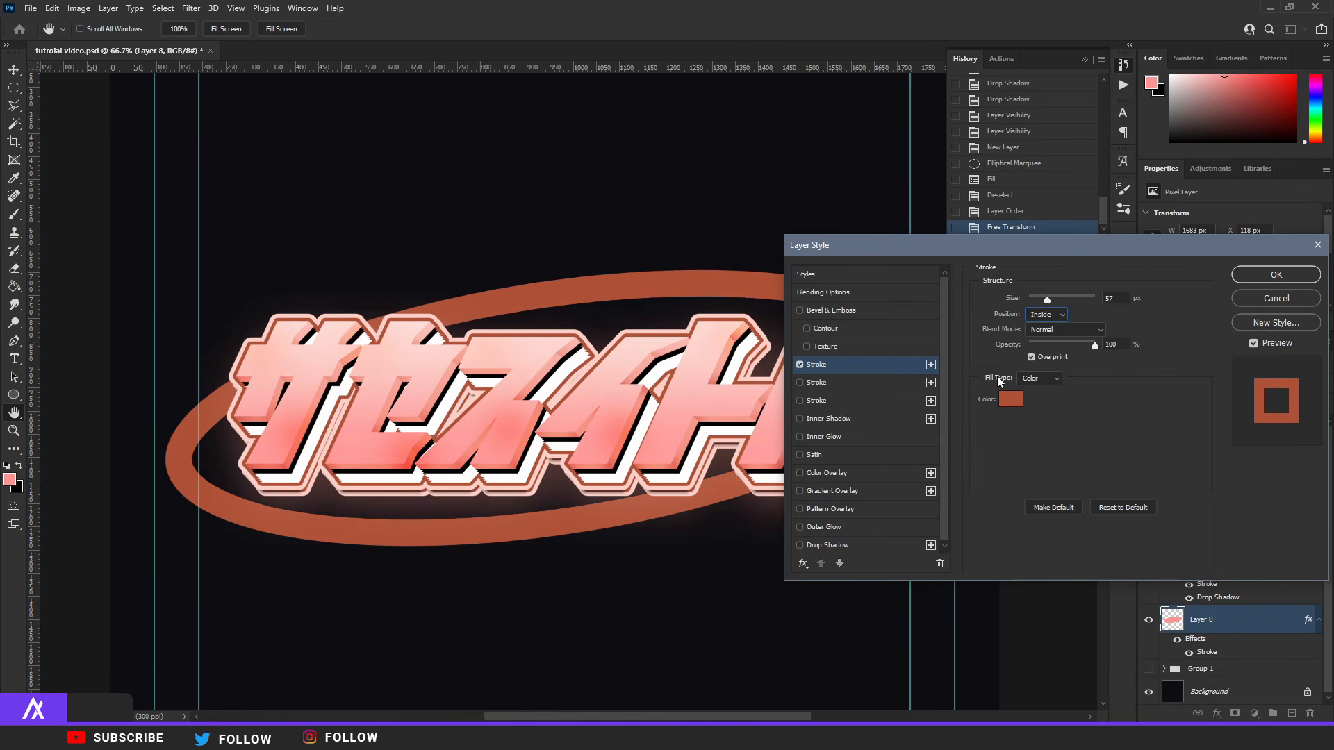
Step: Set Layer 8's ring stroke colour to salmon f7a699, sampled from the lettering, and apply the layer style
{"action": "left_click", "coordinate": [1011, 398]}
{"action": "left_click_drag", "start_coordinate": [720, 370], "coordinate": [723, 366]}
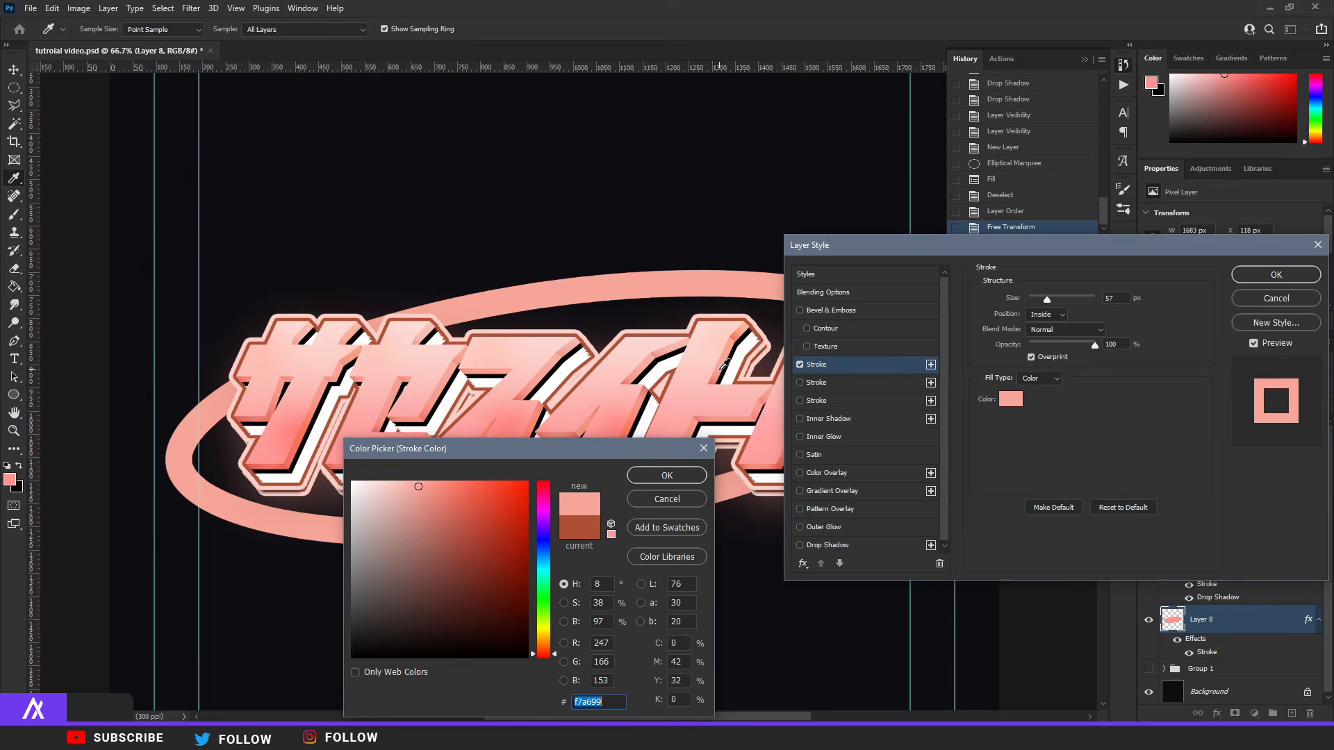
{"action": "left_click", "coordinate": [672, 479]}
{"action": "left_click", "coordinate": [1284, 277]}
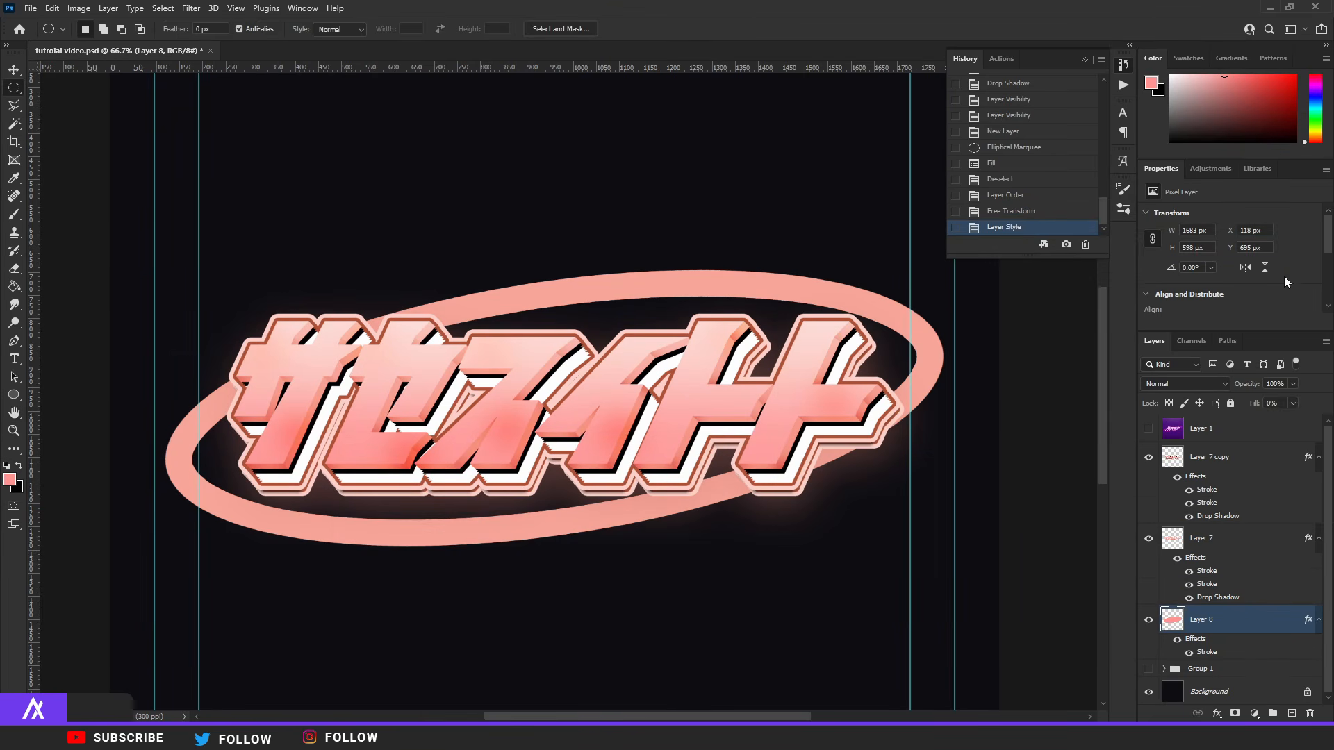
Step: Duplicate the ring layer and scale the copy about its centre to about 93.6%
{"action": "key", "text": "ctrl+j"}
{"action": "key", "text": "ctrl+t"}
{"action": "left_click_drag", "start_coordinate": [944, 272], "coordinate": [923, 289]}
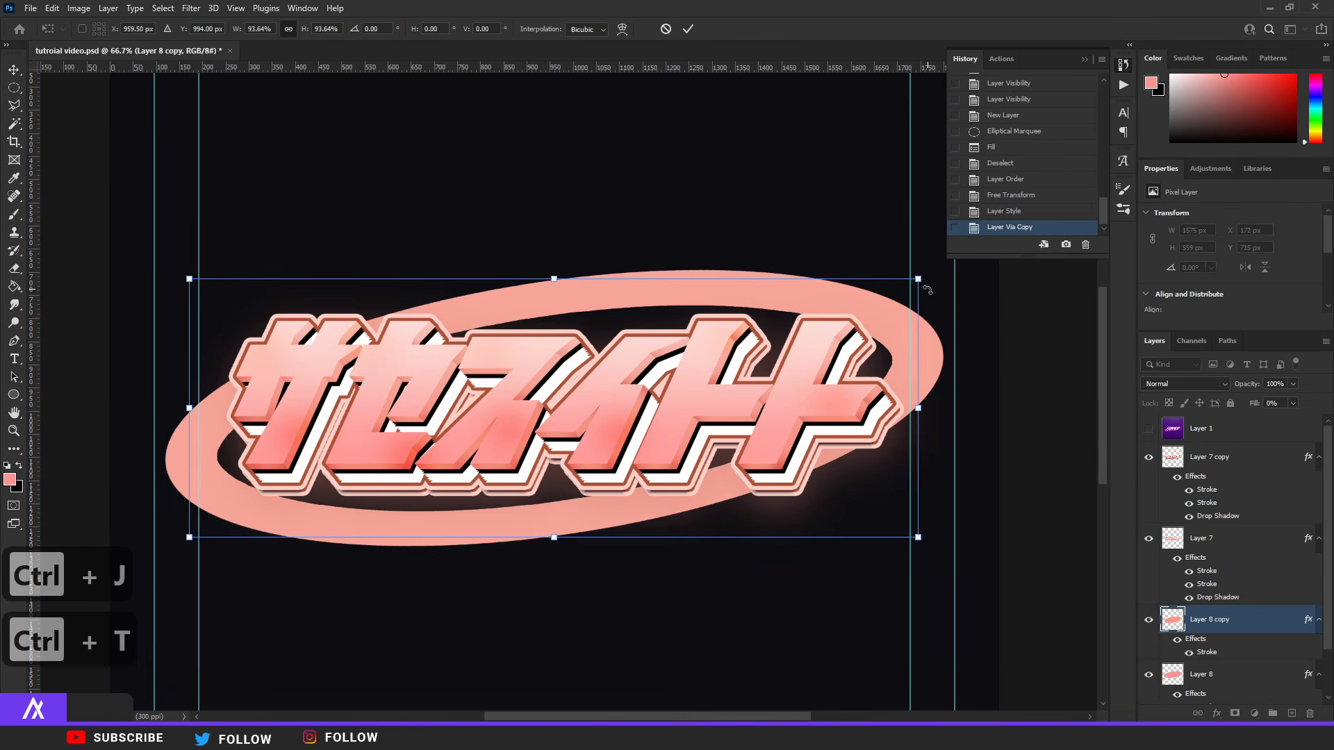
{"action": "key", "text": "Return"}
Step: Recolour the stroke of Layer 8 copy to a very pale pink sampled from the upper part of the lettering
{"action": "double_click", "coordinate": [1277, 626]}
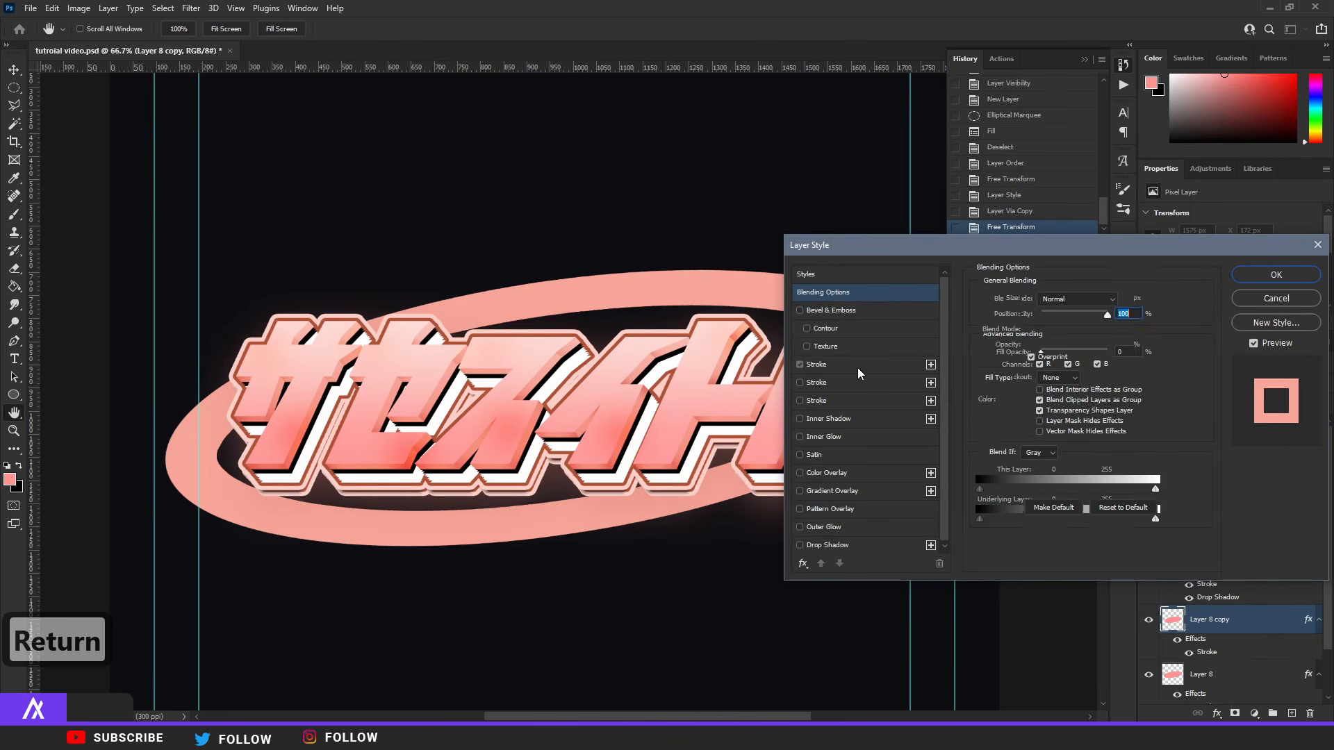
{"action": "left_click", "coordinate": [817, 365]}
{"action": "left_click", "coordinate": [1011, 398]}
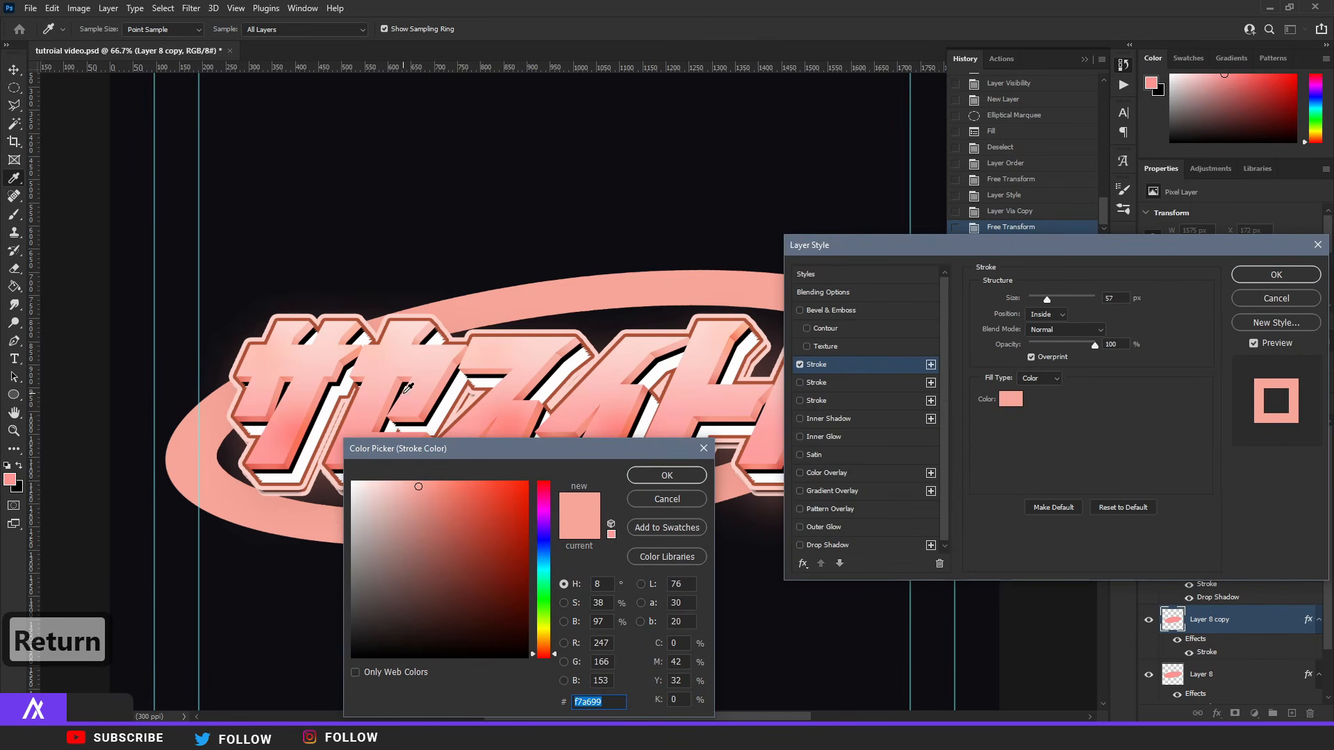
{"action": "left_click", "coordinate": [388, 367]}
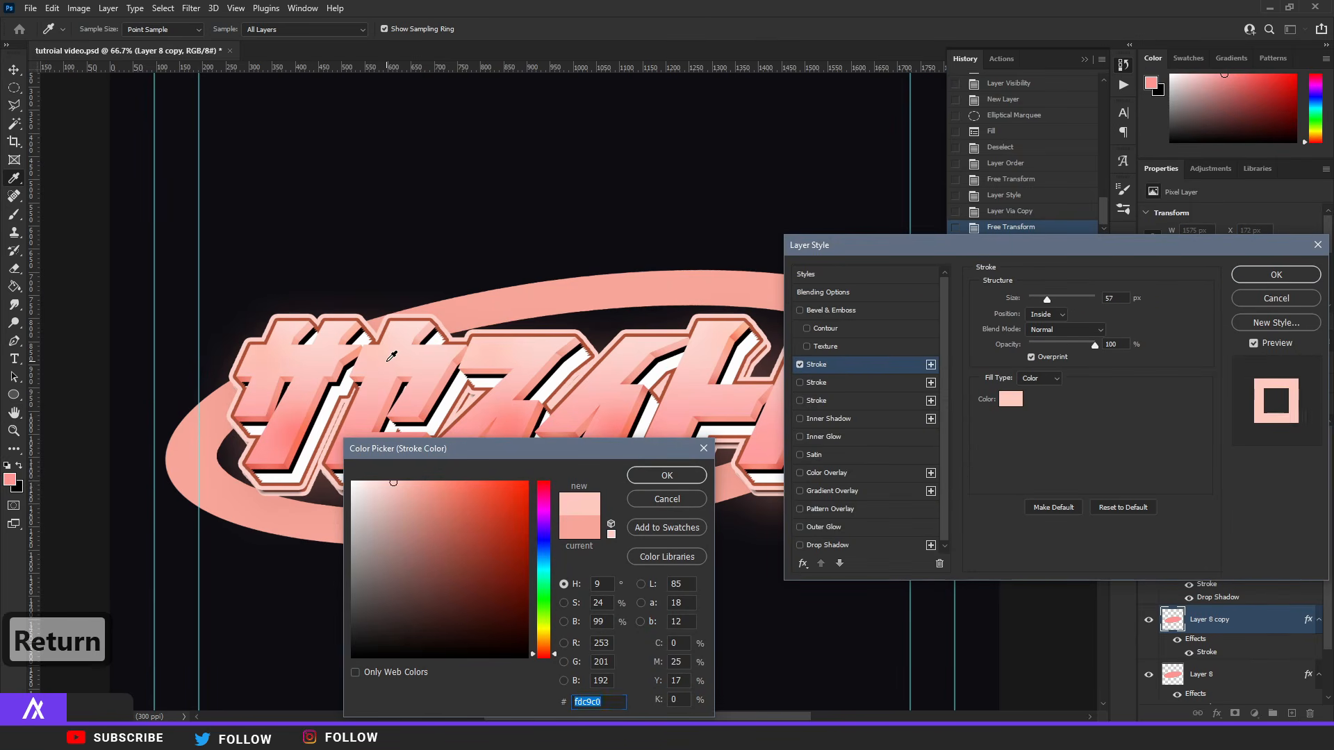
{"action": "left_click", "coordinate": [412, 330]}
{"action": "left_click", "coordinate": [665, 475]}
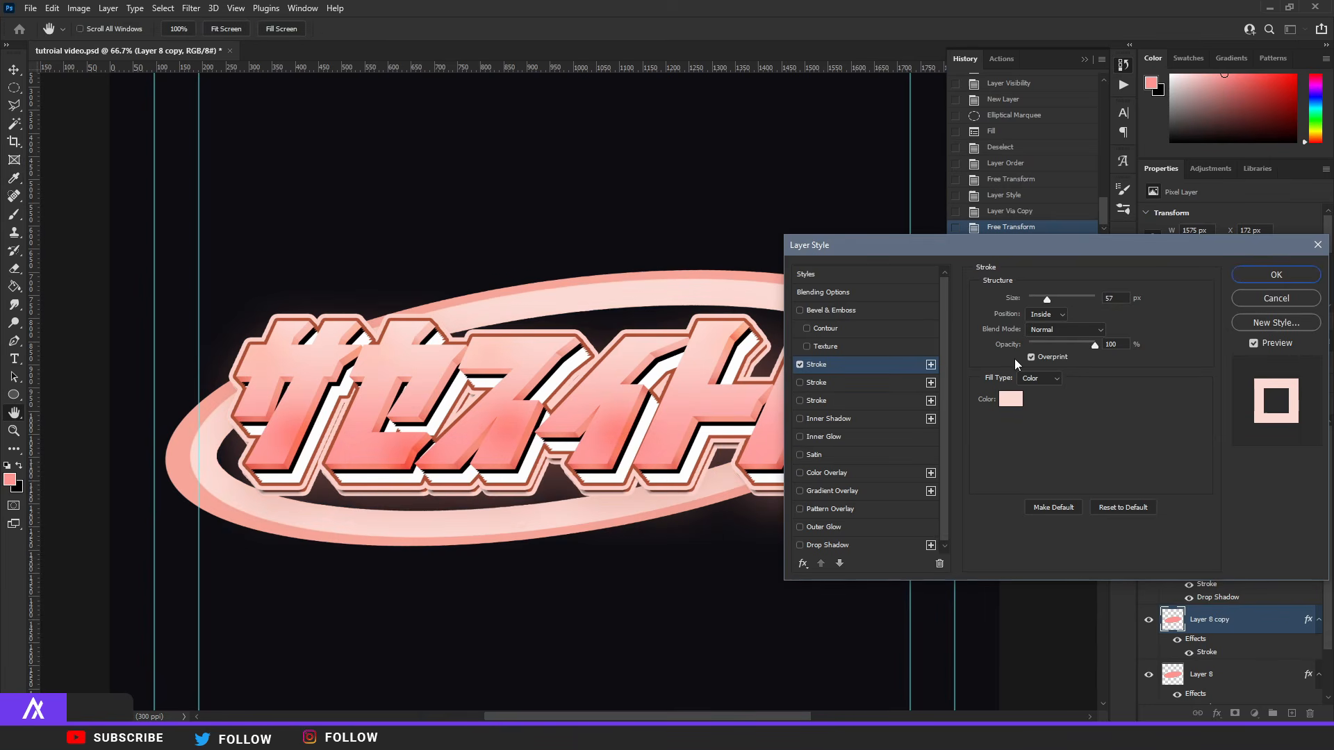
{"action": "left_click", "coordinate": [1277, 275]}
{"action": "scroll", "coordinate": [879, 414], "scroll_direction": "down", "scroll_amount": 3}
{"action": "scroll", "coordinate": [618, 400], "scroll_direction": "up", "scroll_amount": 4}
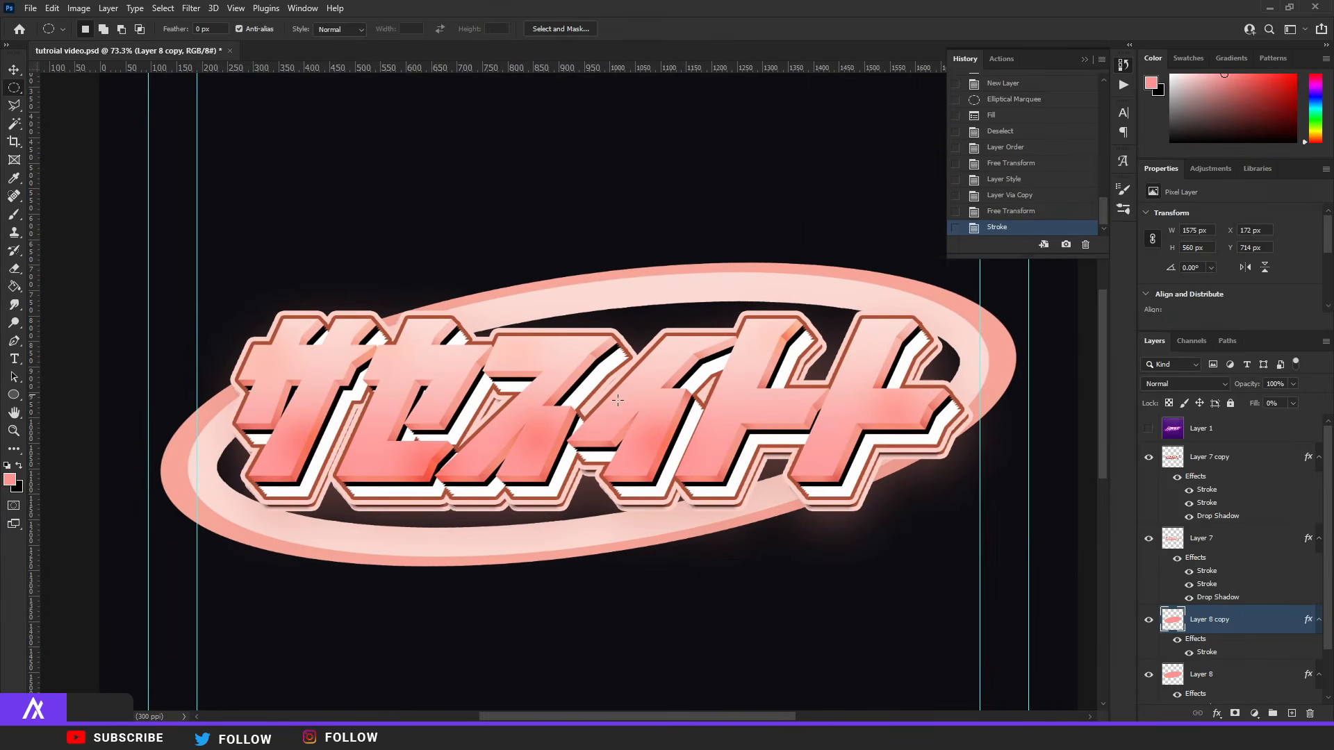
Step: Duplicate the pale ring, scale it to about 93.6%, and flatten it to about 1474 × 484 px
{"action": "key", "text": "ctrl+j"}
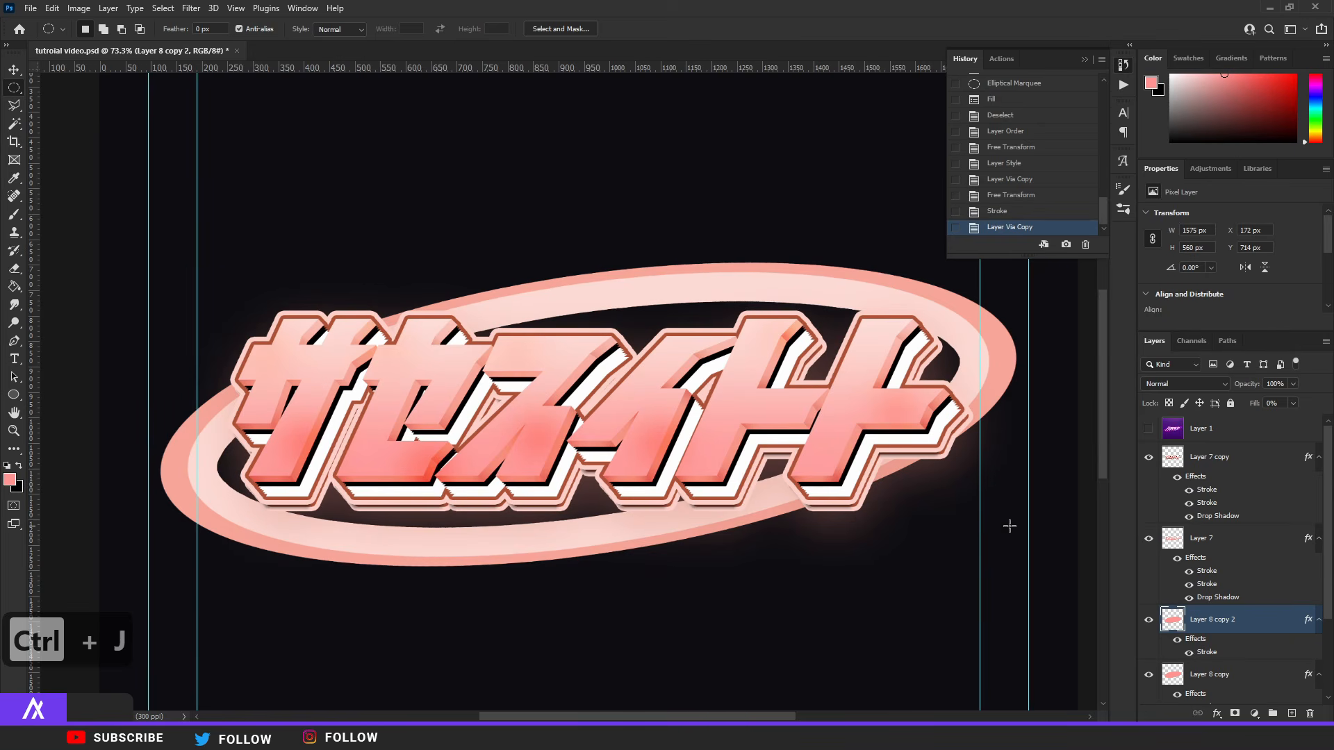
{"action": "key", "text": "ctrl+t"}
{"action": "left_click_drag", "start_coordinate": [1004, 269], "coordinate": [968, 292]}
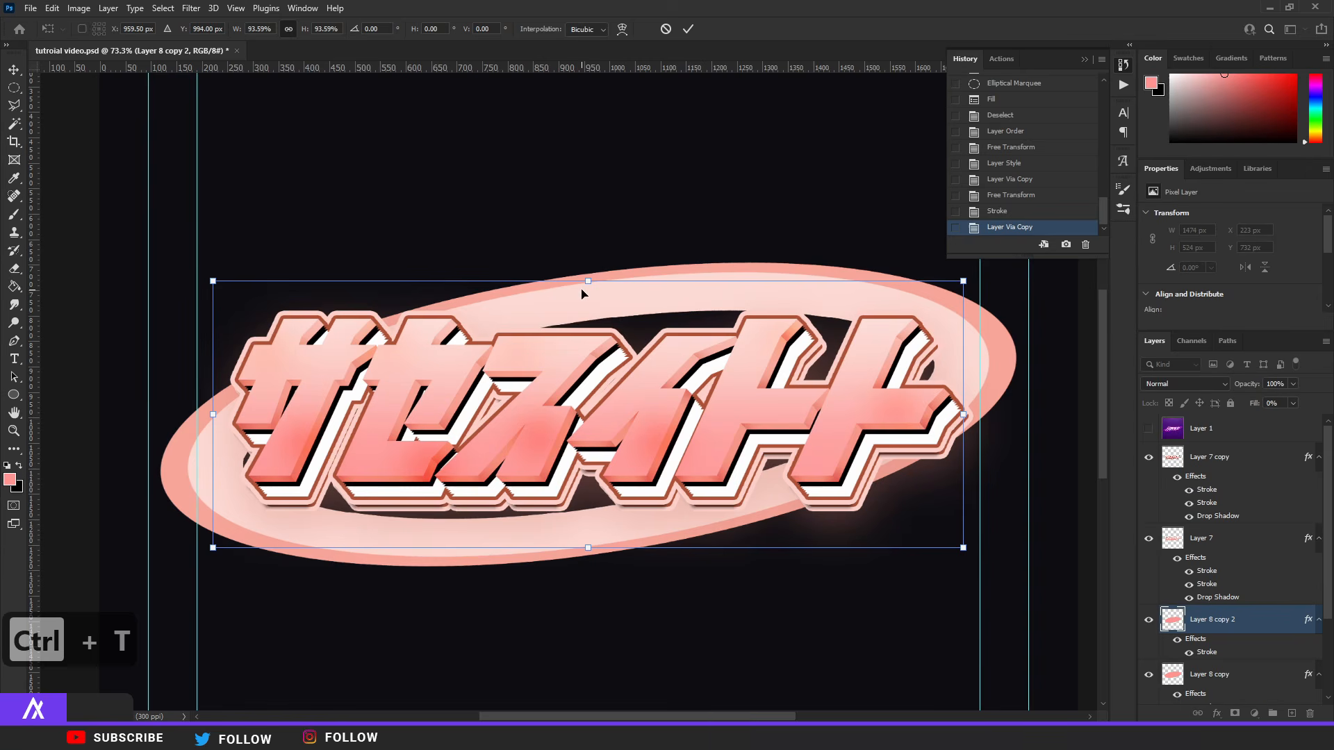
{"action": "left_click_drag", "start_coordinate": [588, 281], "coordinate": [587, 289]}
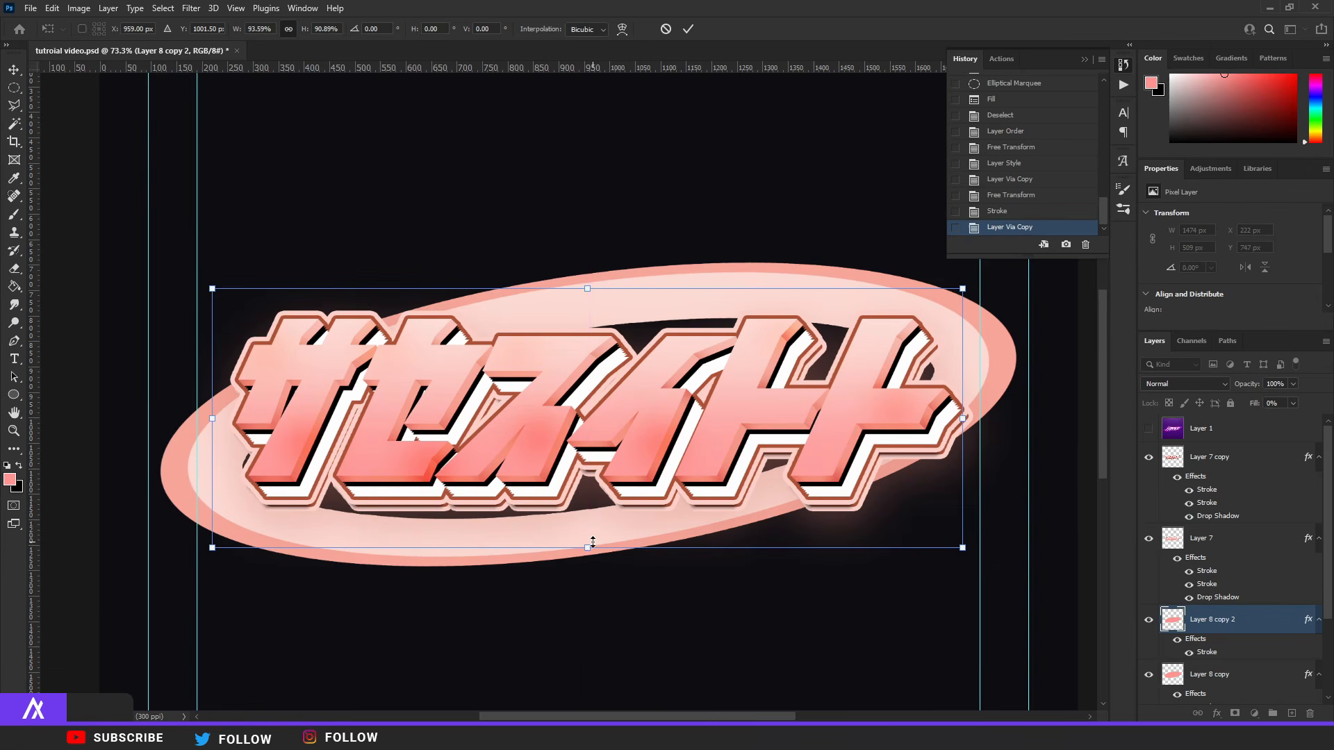
{"action": "left_click_drag", "start_coordinate": [593, 542], "coordinate": [593, 535]}
{"action": "key", "text": "Return"}
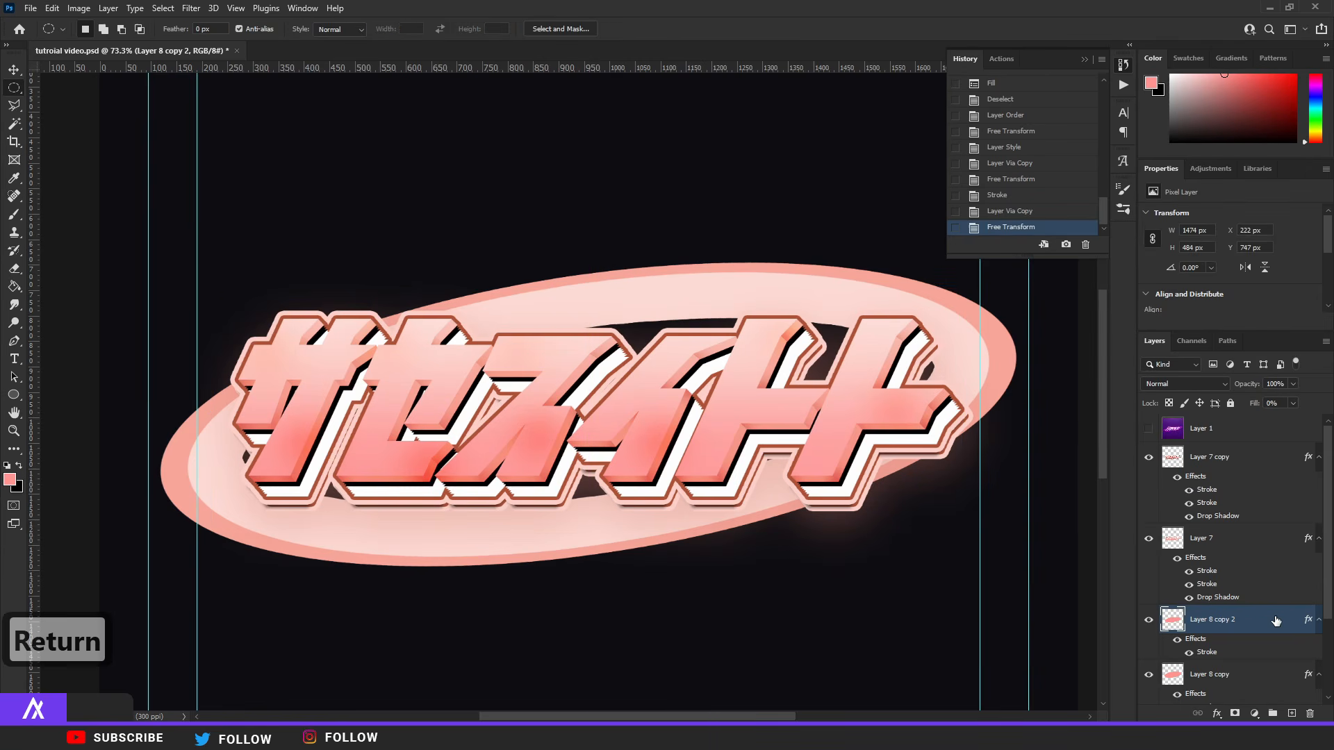
Step: Recolour the stroke of Layer 8 copy 2 to a medium pink (H 1, S 37, B 99) sampled from the lettering
{"action": "double_click", "coordinate": [1306, 619]}
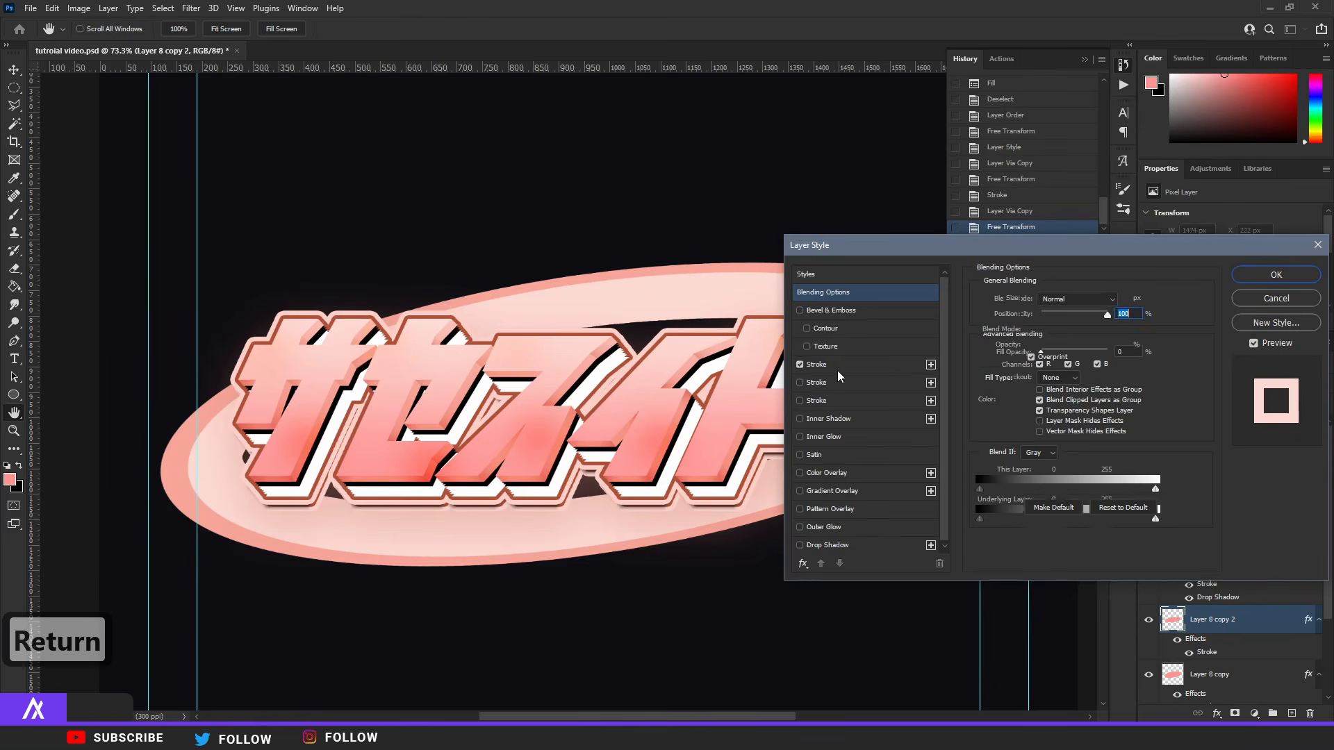
{"action": "left_click", "coordinate": [820, 365]}
{"action": "left_click", "coordinate": [1011, 399]}
{"action": "left_click_drag", "start_coordinate": [612, 453], "coordinate": [622, 507]}
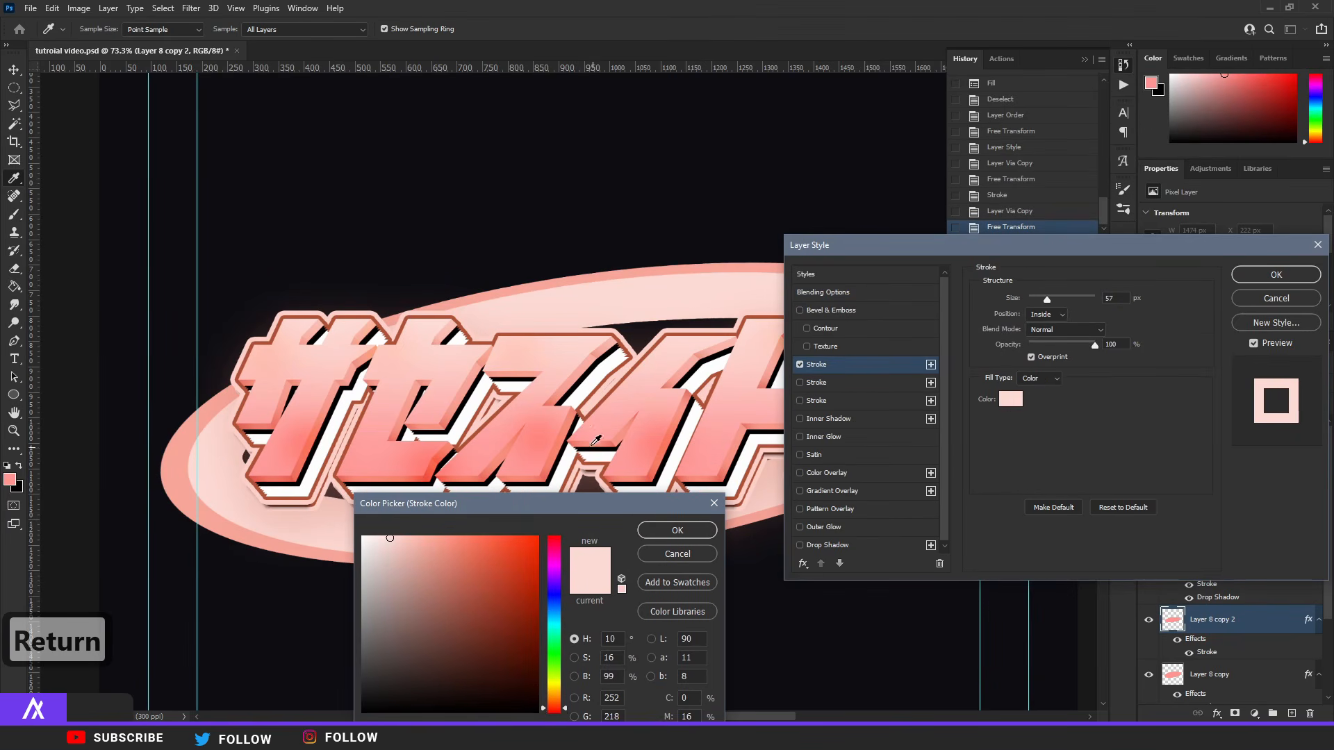
{"action": "left_click", "coordinate": [592, 434]}
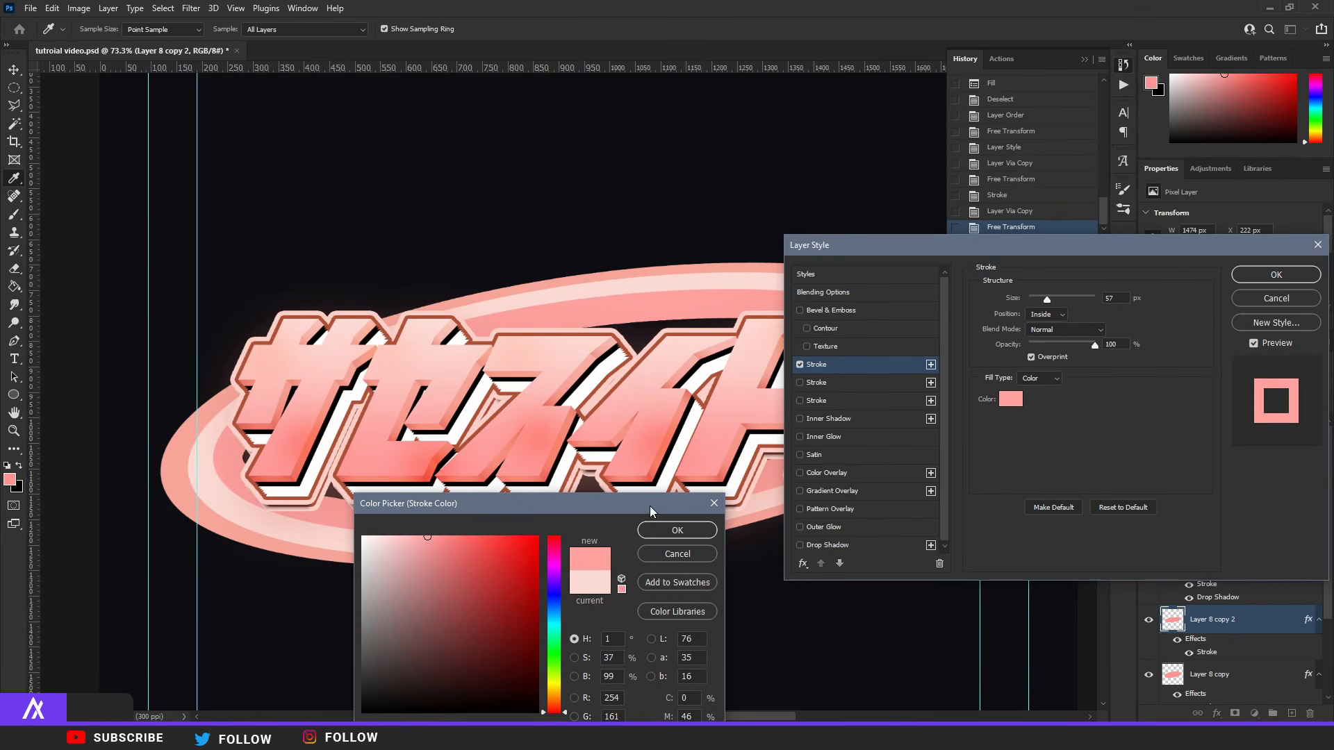
{"action": "left_click", "coordinate": [677, 531]}
{"action": "left_click", "coordinate": [1254, 280]}
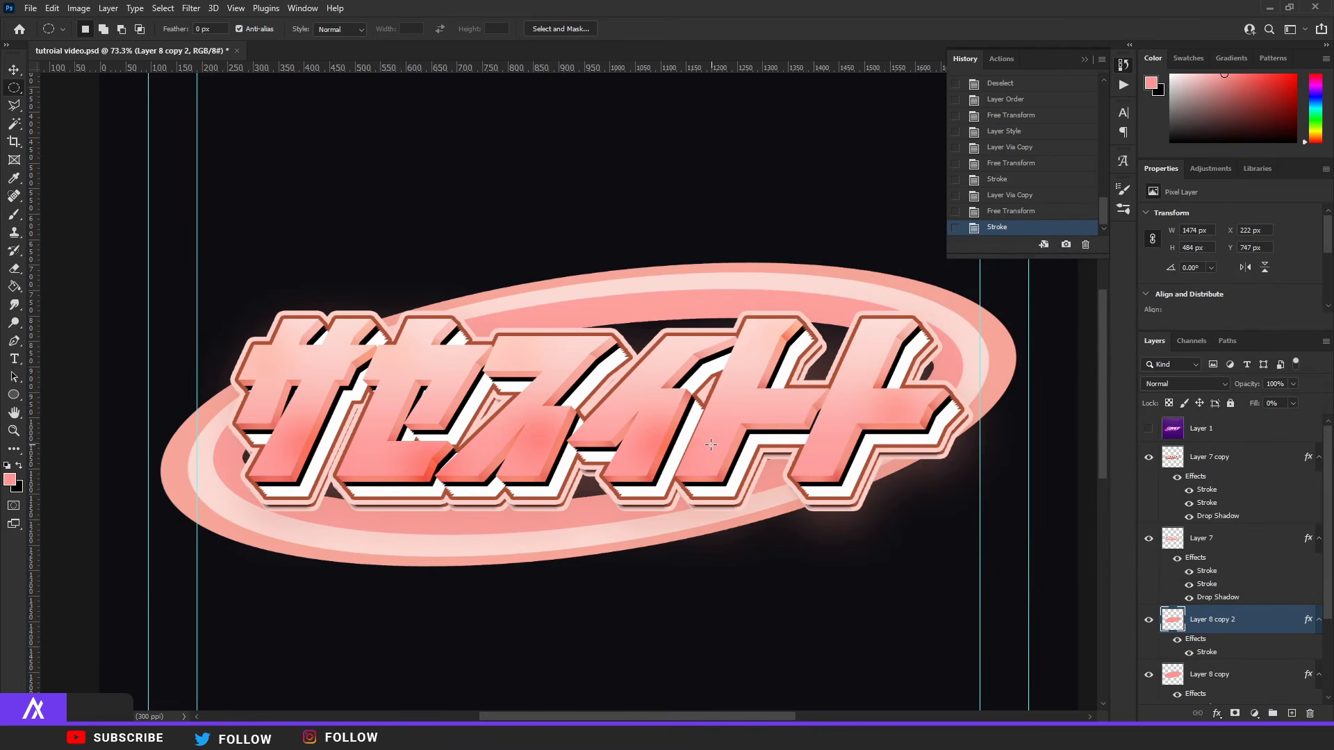
Step: Merge Layer 8, Layer 8 copy and Layer 8 copy 2 into one ring layer
{"action": "key", "text": "v"}
{"action": "scroll", "coordinate": [658, 326], "scroll_direction": "down", "scroll_amount": 3}
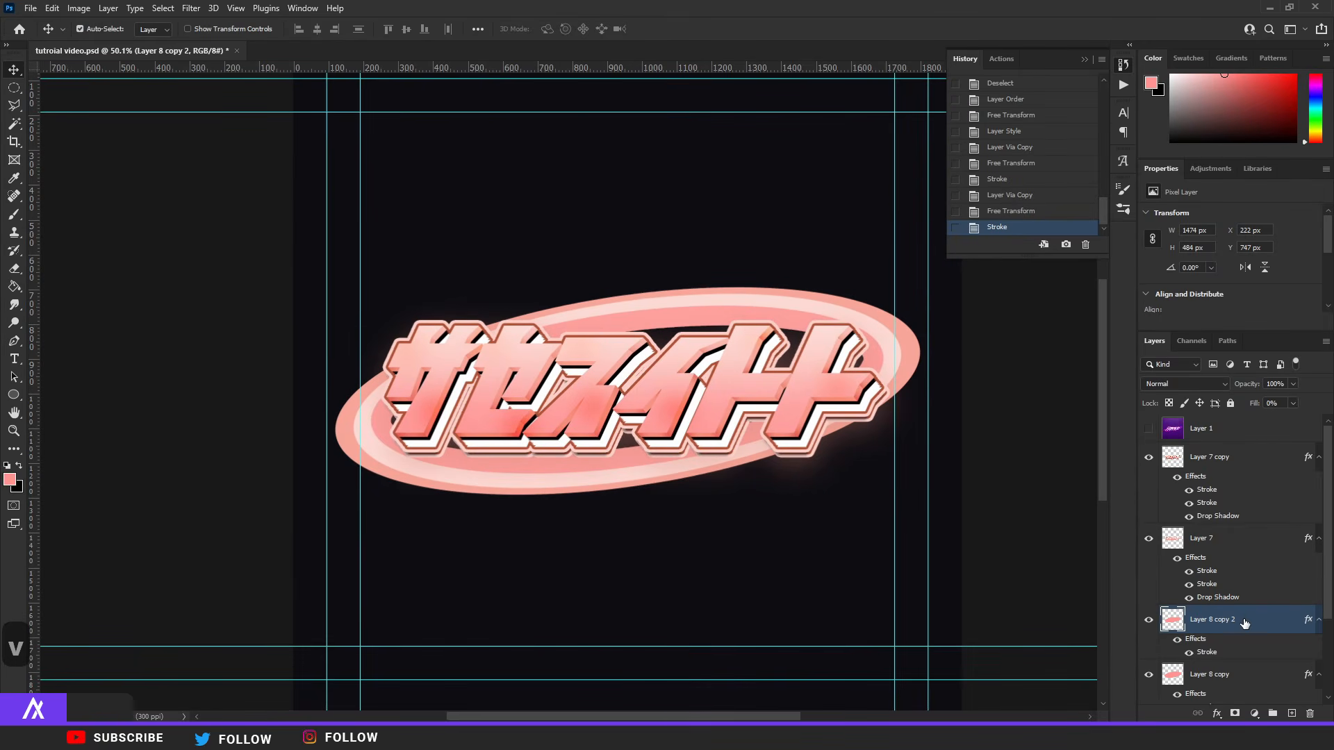
{"action": "scroll", "coordinate": [1245, 623], "scroll_direction": "down", "scroll_amount": 3}
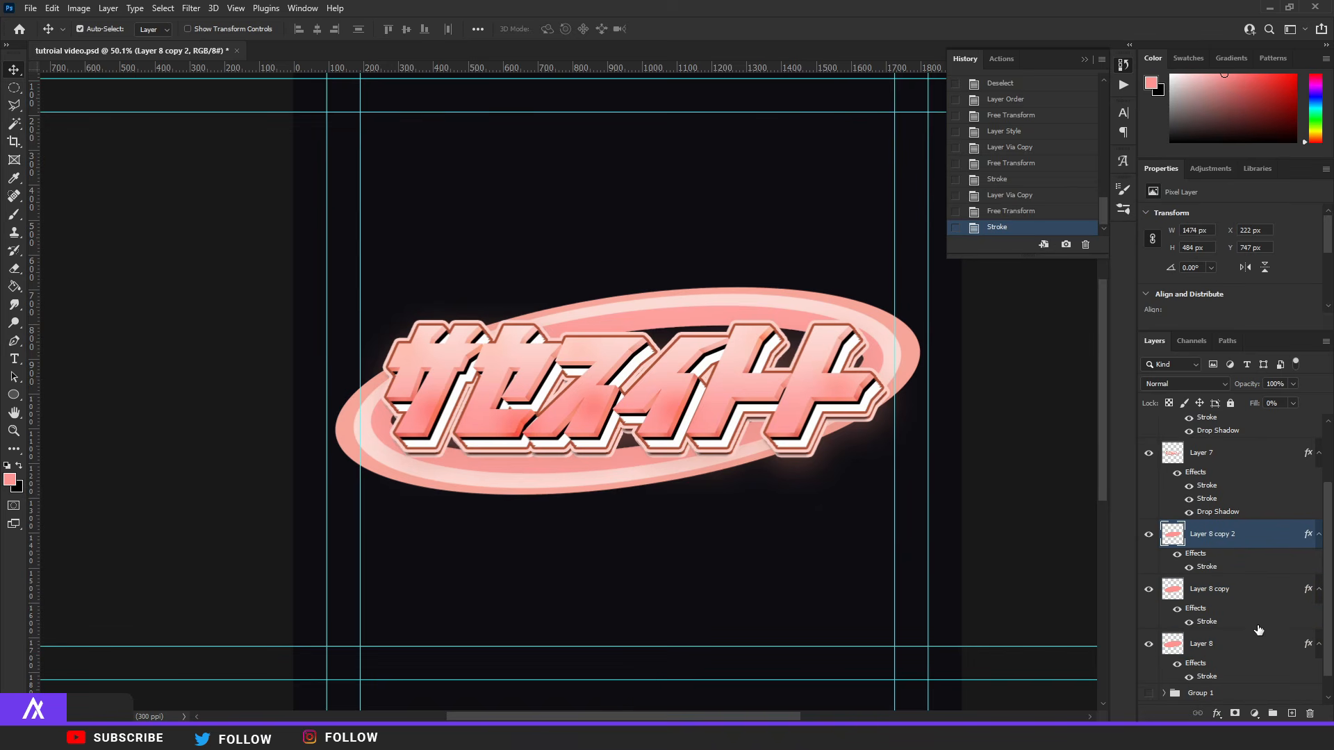
{"action": "left_click", "coordinate": [1243, 652], "text": "shift"}
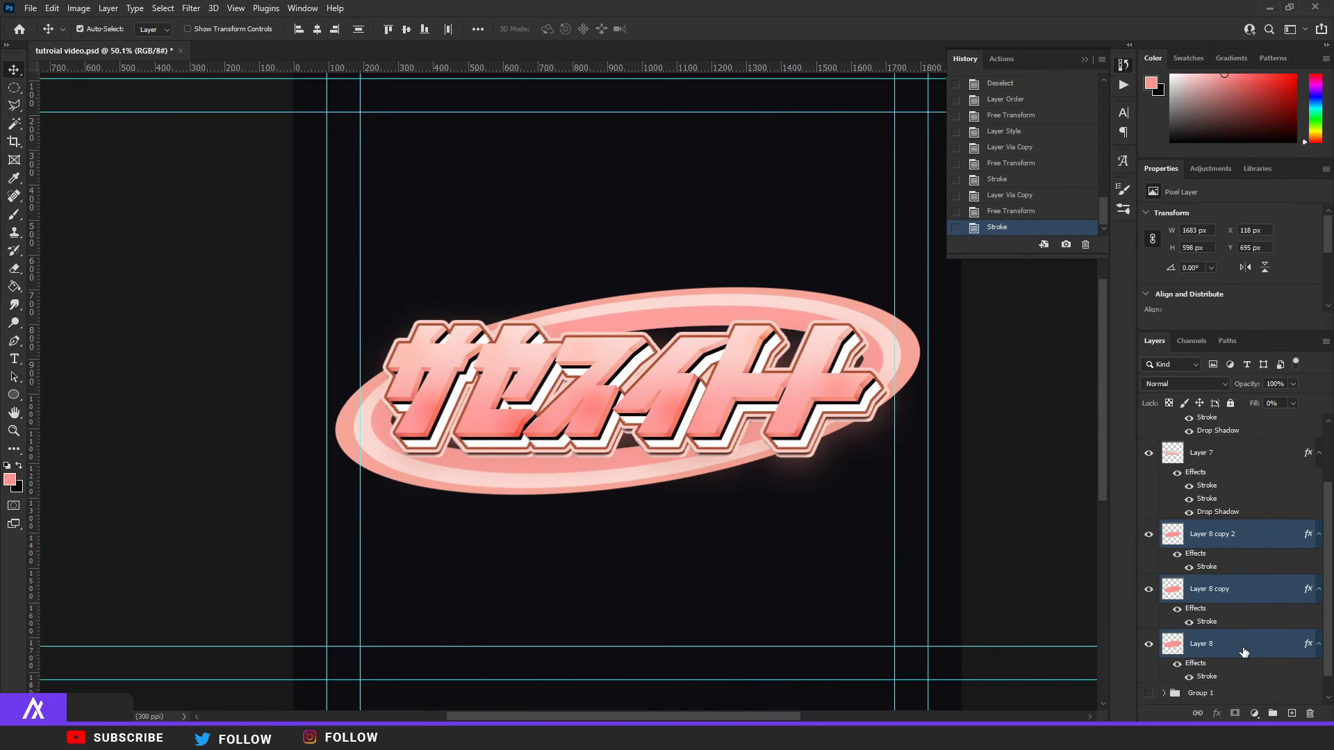
{"action": "key", "text": "ctrl+e"}
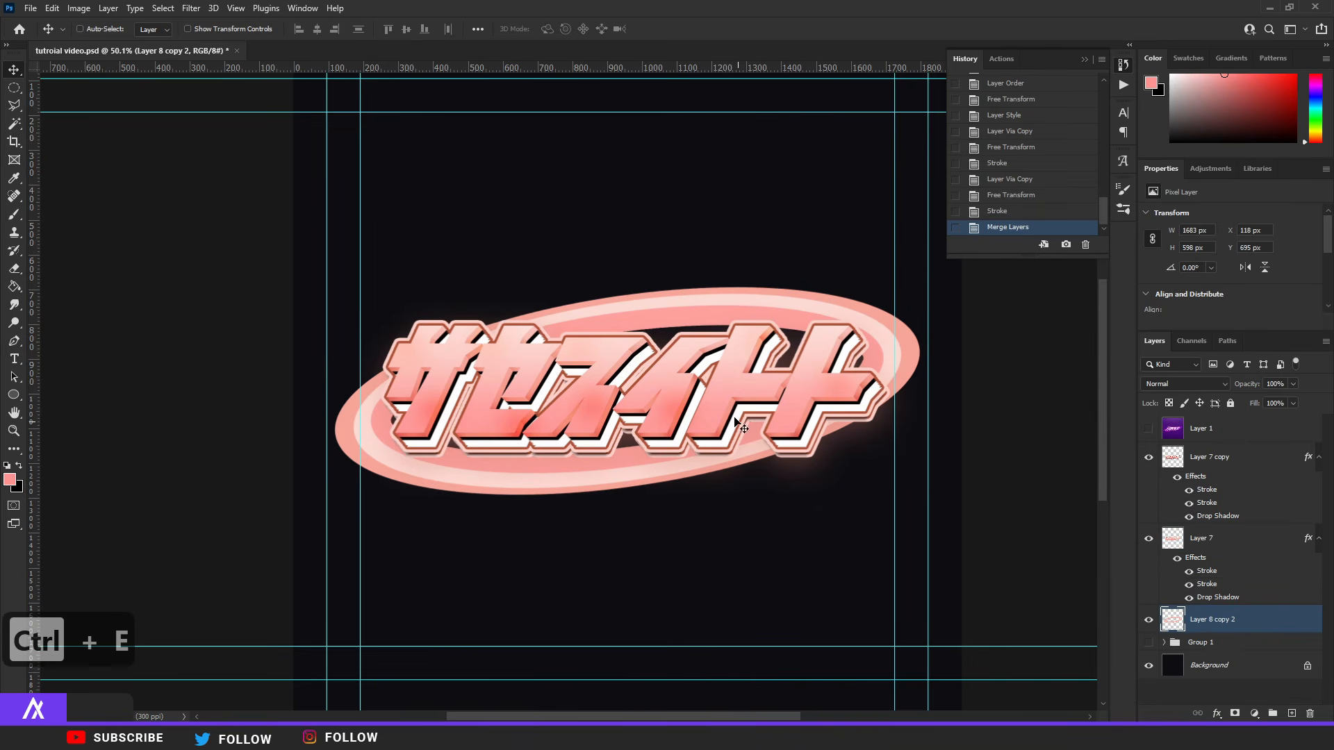
Step: Skew the merged ring upward and sideways to about 1744 × 669 px overall, and recentre it behind the lettering
{"action": "key", "text": "ctrl+t"}
{"action": "right_click", "coordinate": [648, 367]}
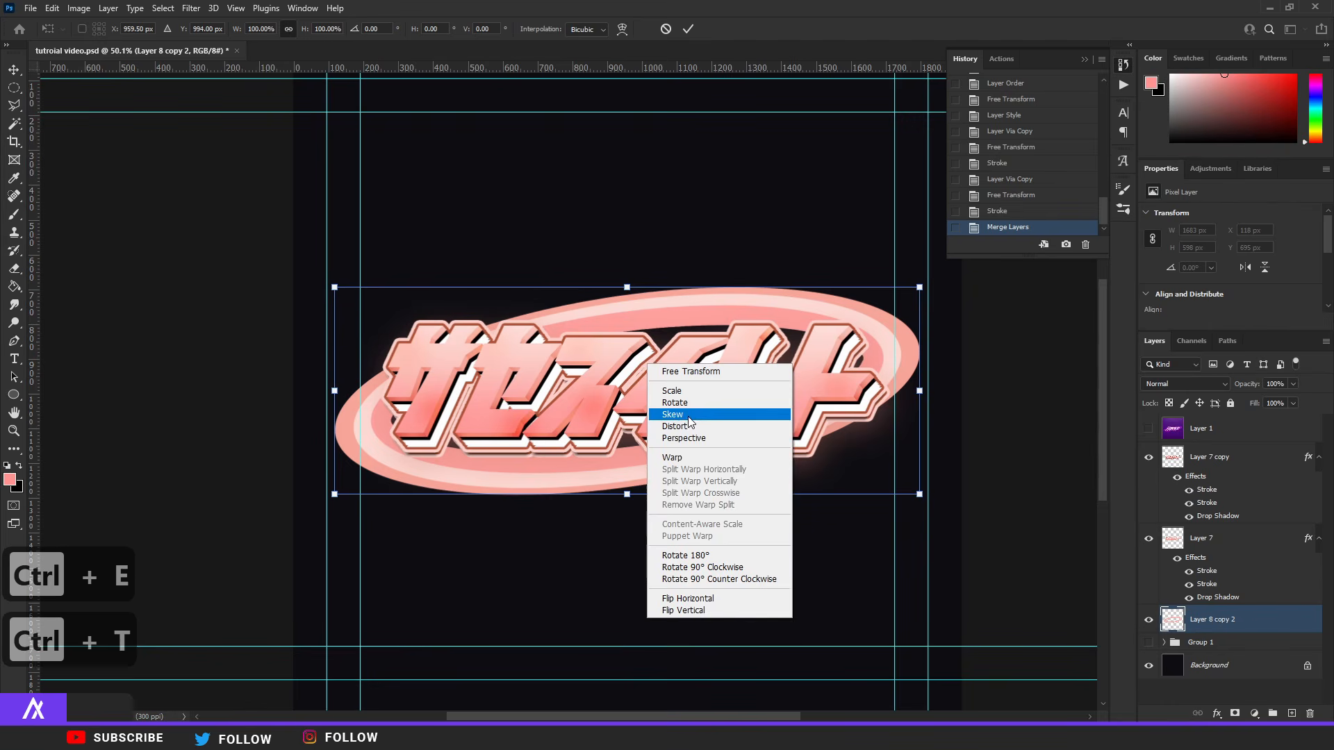
{"action": "left_click", "coordinate": [672, 415]}
{"action": "left_click_drag", "start_coordinate": [920, 381], "coordinate": [927, 341]}
{"action": "left_click_drag", "start_coordinate": [630, 275], "coordinate": [687, 268]}
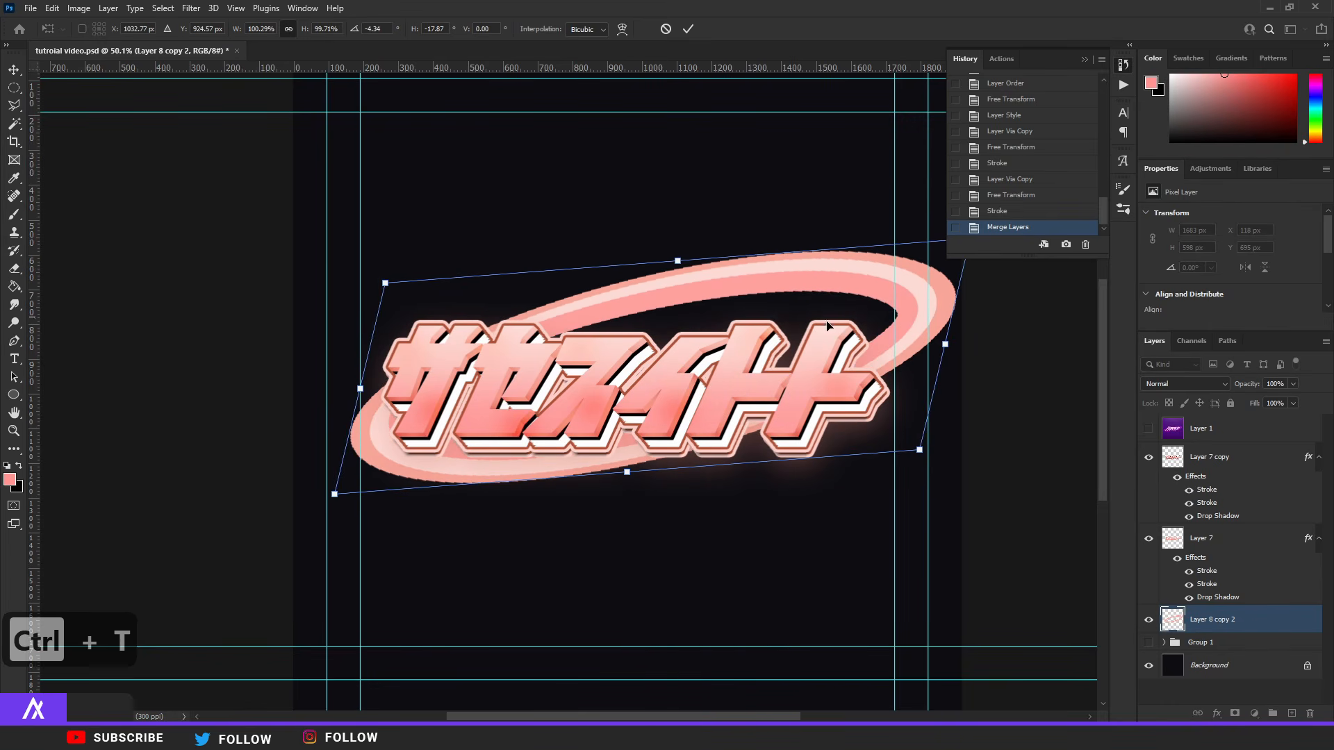
{"action": "left_click_drag", "start_coordinate": [847, 321], "coordinate": [833, 353]}
{"action": "key", "text": "Return"}
Step: Rotate the ring slightly clockwise to about 1763 × 616 px overall and keep it centred behind the lettering
{"action": "key", "text": "ctrl+t"}
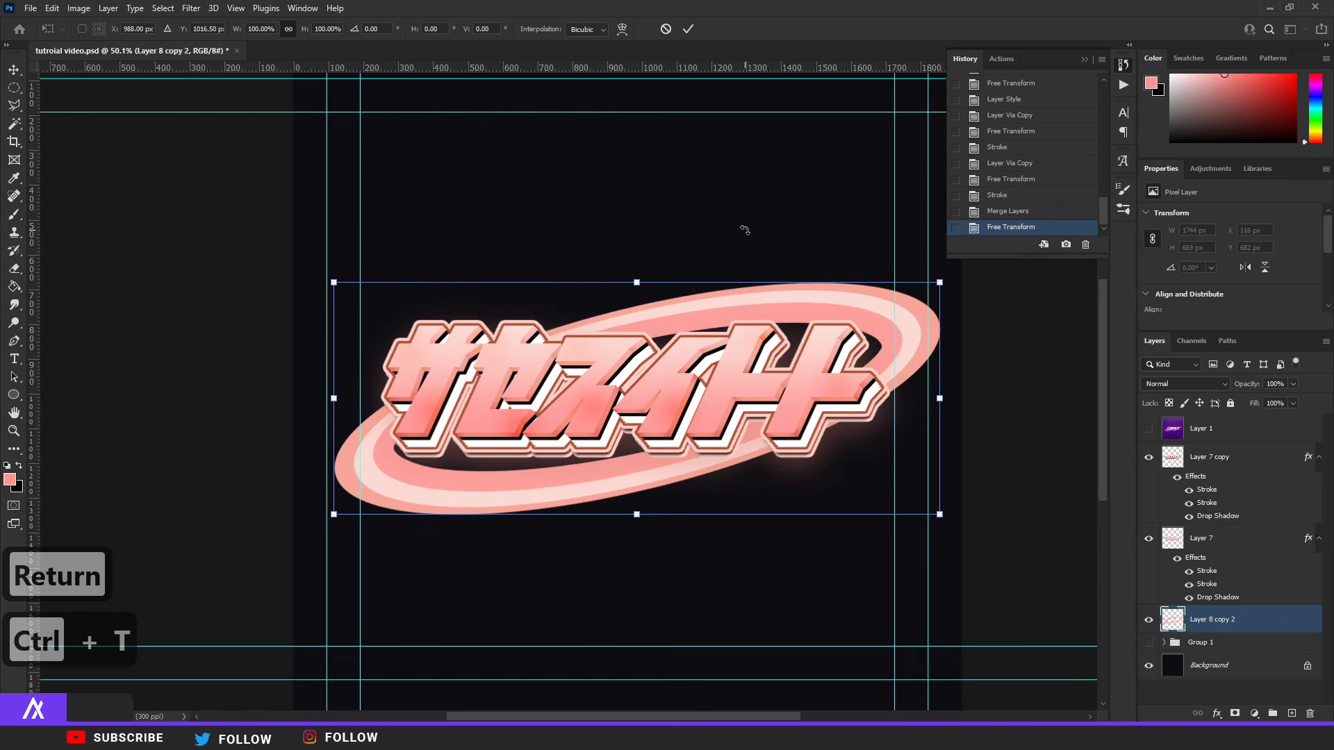
{"action": "left_click_drag", "start_coordinate": [746, 227], "coordinate": [755, 231]}
{"action": "mouse_move", "coordinate": [709, 339]}
{"action": "left_mouse_down"}
{"action": "mouse_move", "coordinate": [698, 321]}
{"action": "mouse_move", "coordinate": [709, 340]}
{"action": "left_mouse_up"}
{"action": "key", "text": "Return"}
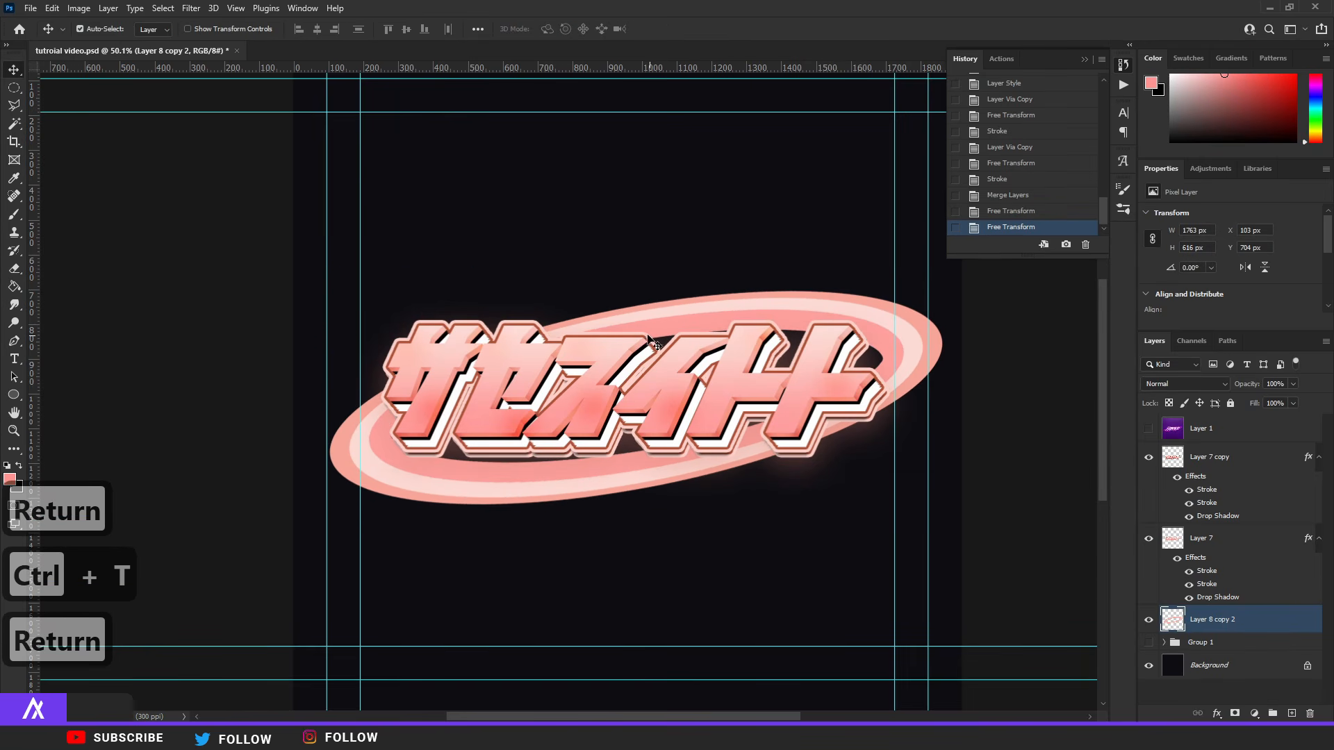
Step: Add a new layer and outline the ring's interior with a Polygonal Lasso selection along the innermost pink band
{"action": "scroll", "coordinate": [849, 336], "scroll_direction": "up", "scroll_amount": 3}
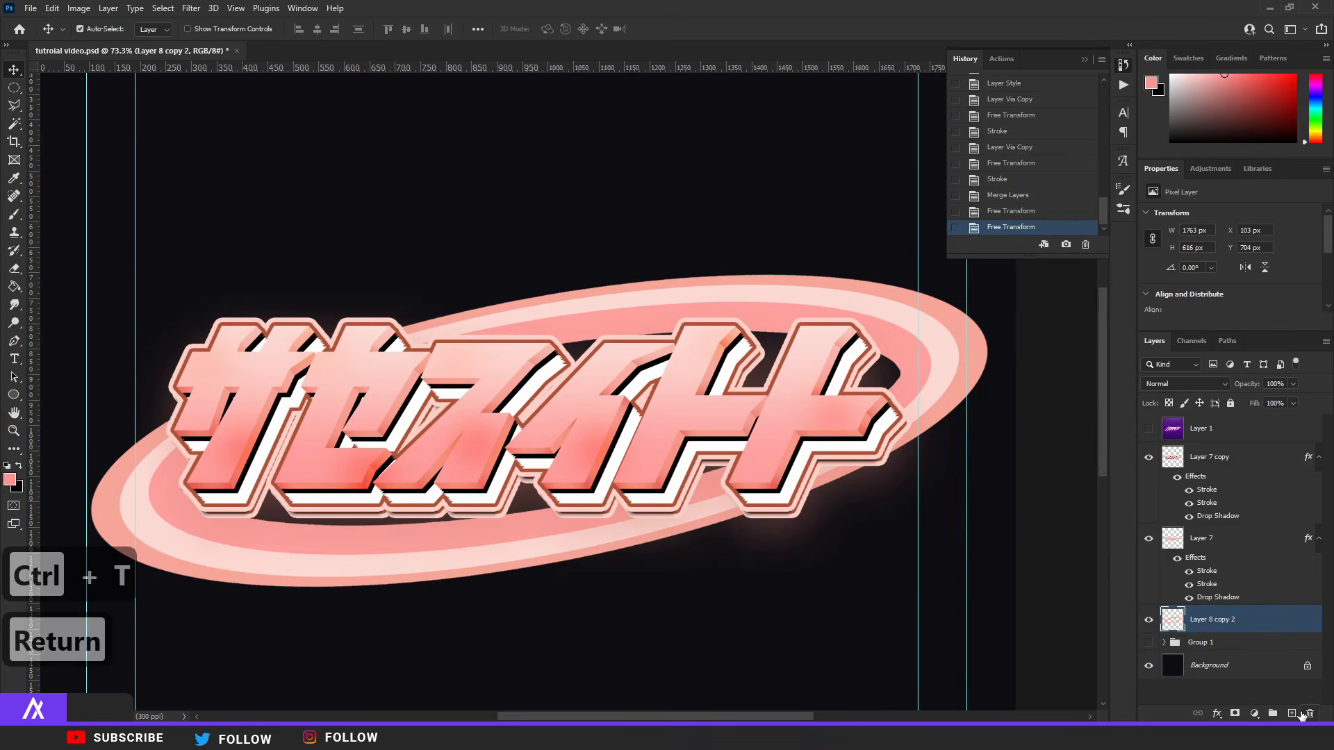
{"action": "left_click", "coordinate": [1291, 713]}
{"action": "left_click", "coordinate": [12, 101]}
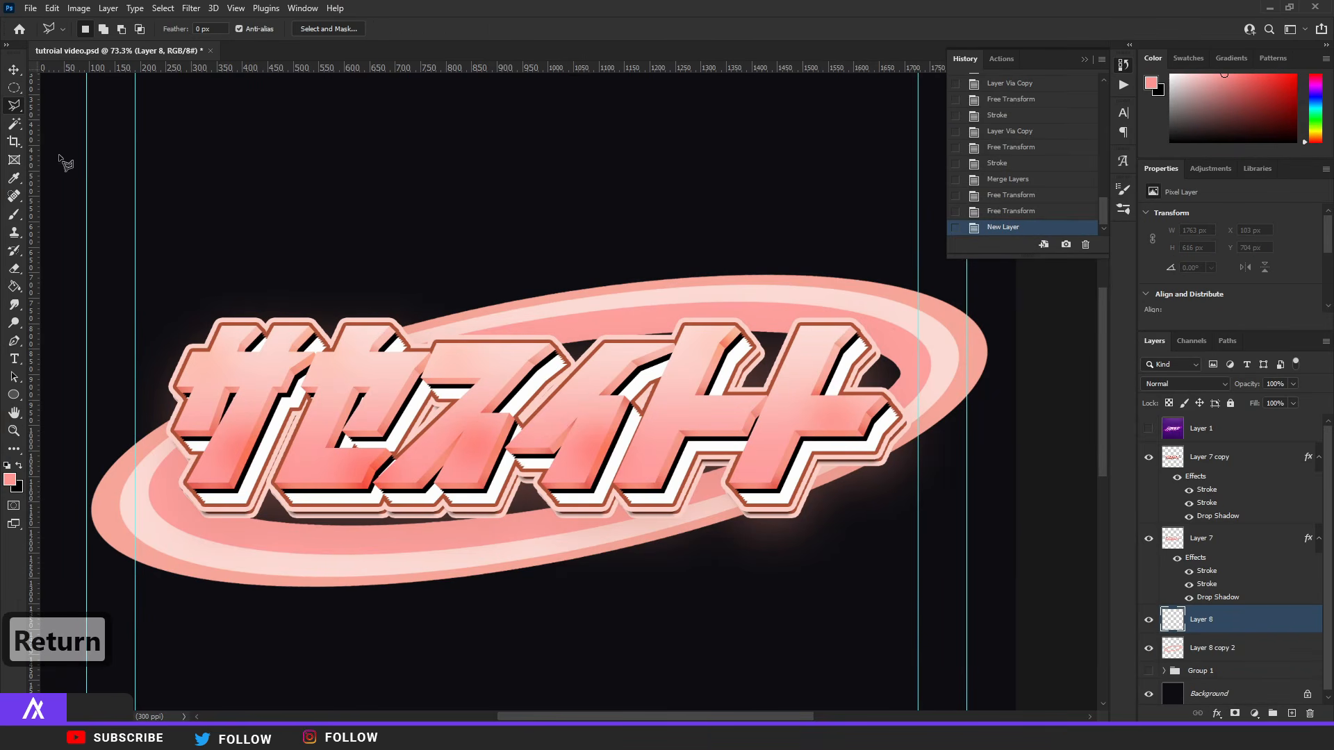
{"action": "left_click_drag", "start_coordinate": [334, 371], "coordinate": [557, 316]}
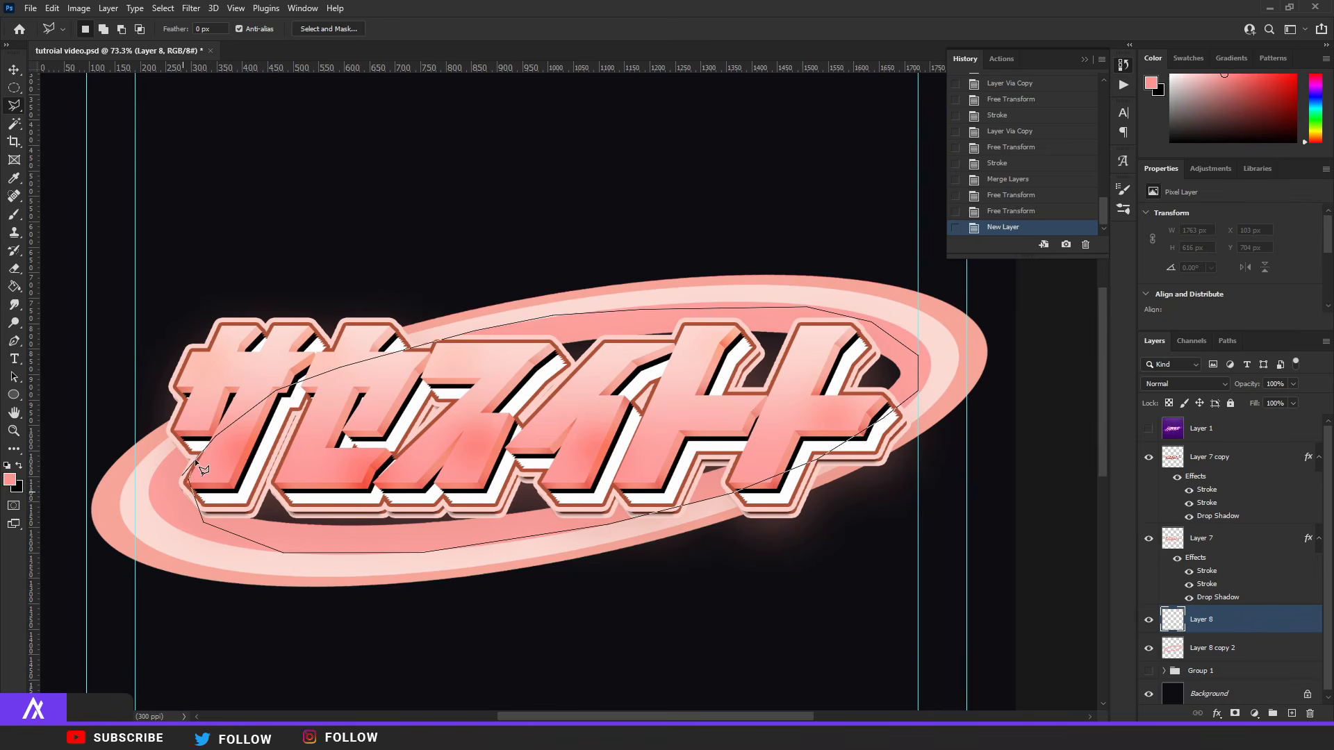
{"action": "left_click", "coordinate": [189, 484]}
Step: Fill the selection with white (ffffff), deselect it, and move Layer 8 beneath the ring layer
{"action": "left_click", "coordinate": [10, 479]}
{"action": "left_click", "coordinate": [363, 482]}
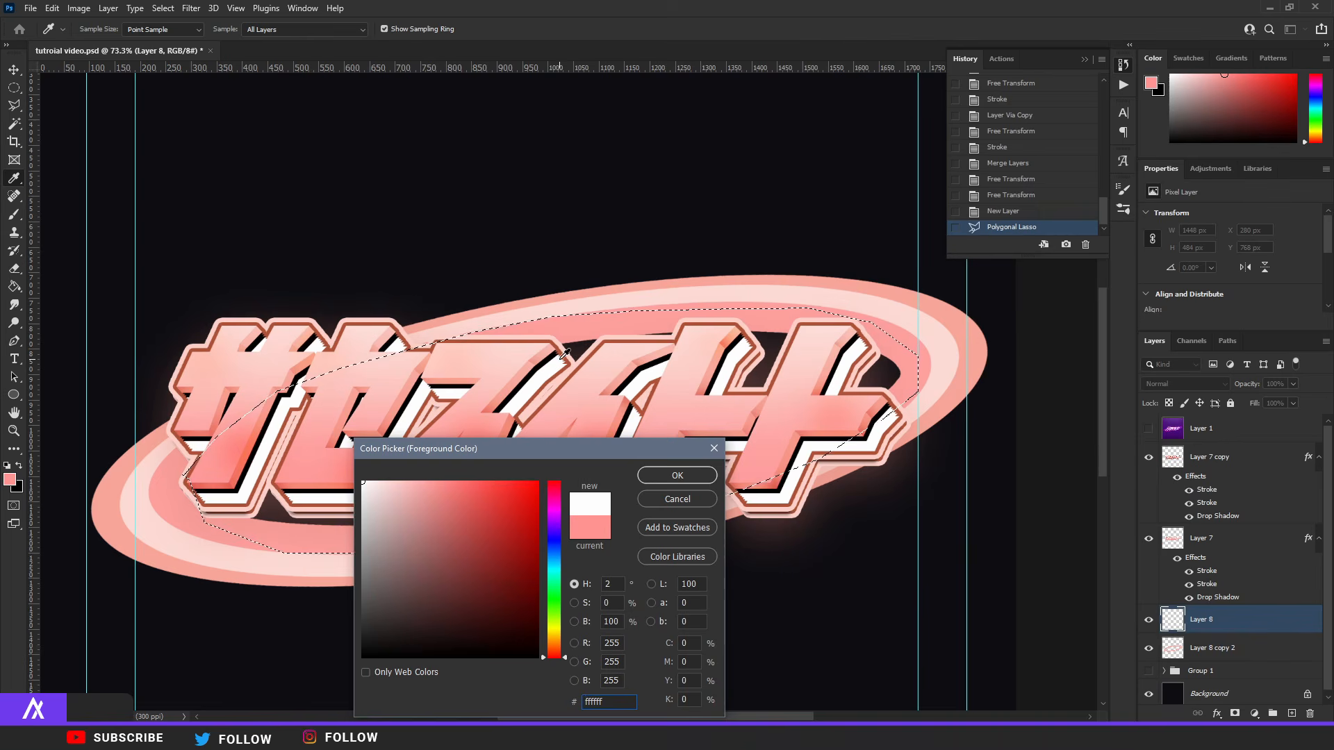
{"action": "left_click", "coordinate": [649, 476]}
{"action": "key", "text": "alt+BackSpace"}
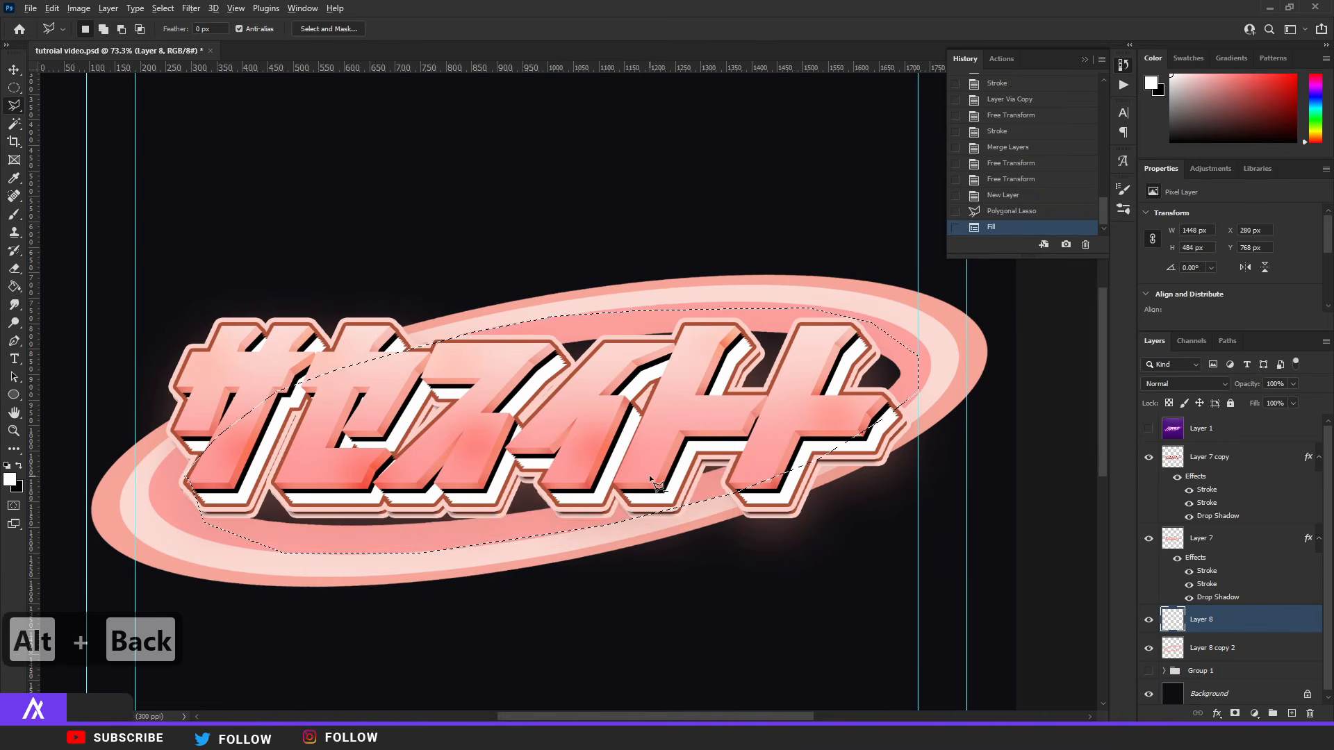
{"action": "key", "text": "ctrl+d"}
{"action": "left_click_drag", "start_coordinate": [1233, 625], "coordinate": [1227, 664]}
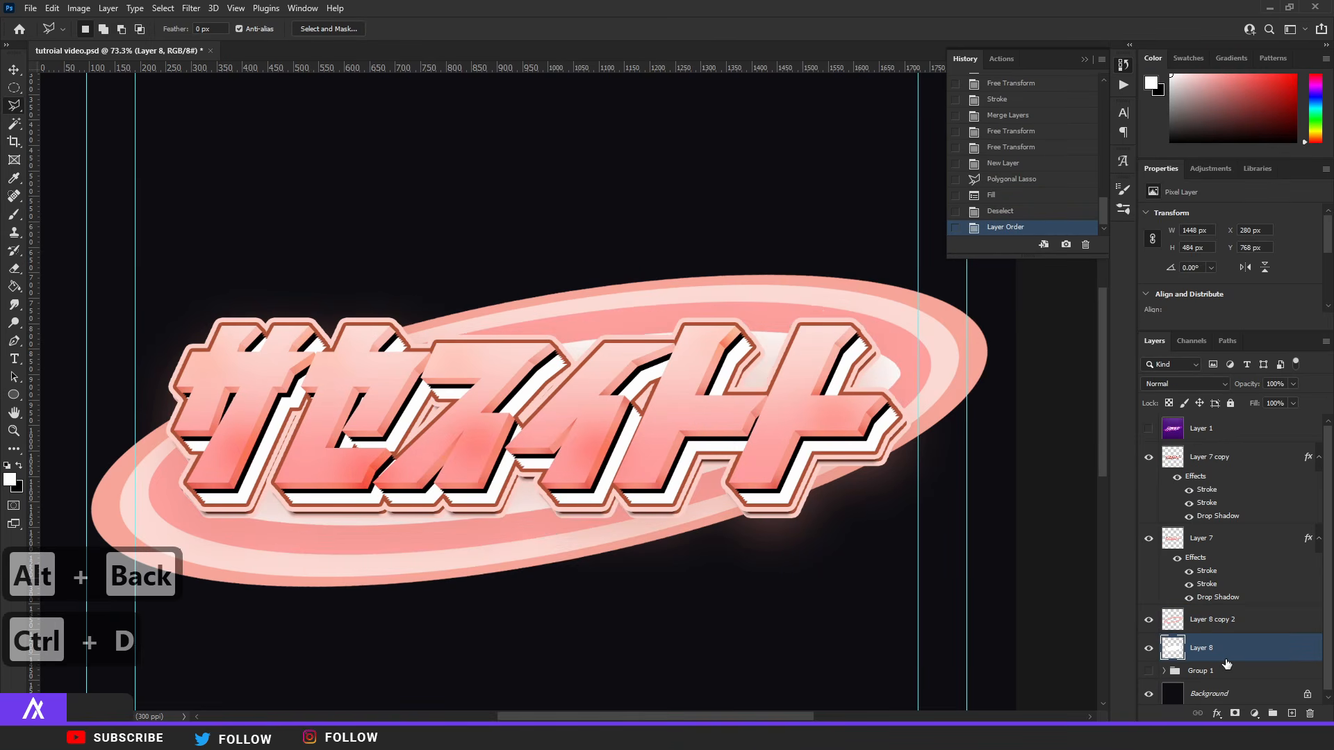
Step: Merge the white-filled Layer 8 with the ring layer Layer 8 copy 2
{"action": "scroll", "coordinate": [637, 501], "scroll_direction": "down", "scroll_amount": 6}
{"action": "scroll", "coordinate": [443, 438], "scroll_direction": "down", "scroll_amount": 2}
{"action": "scroll", "coordinate": [487, 403], "scroll_direction": "up", "scroll_amount": 3}
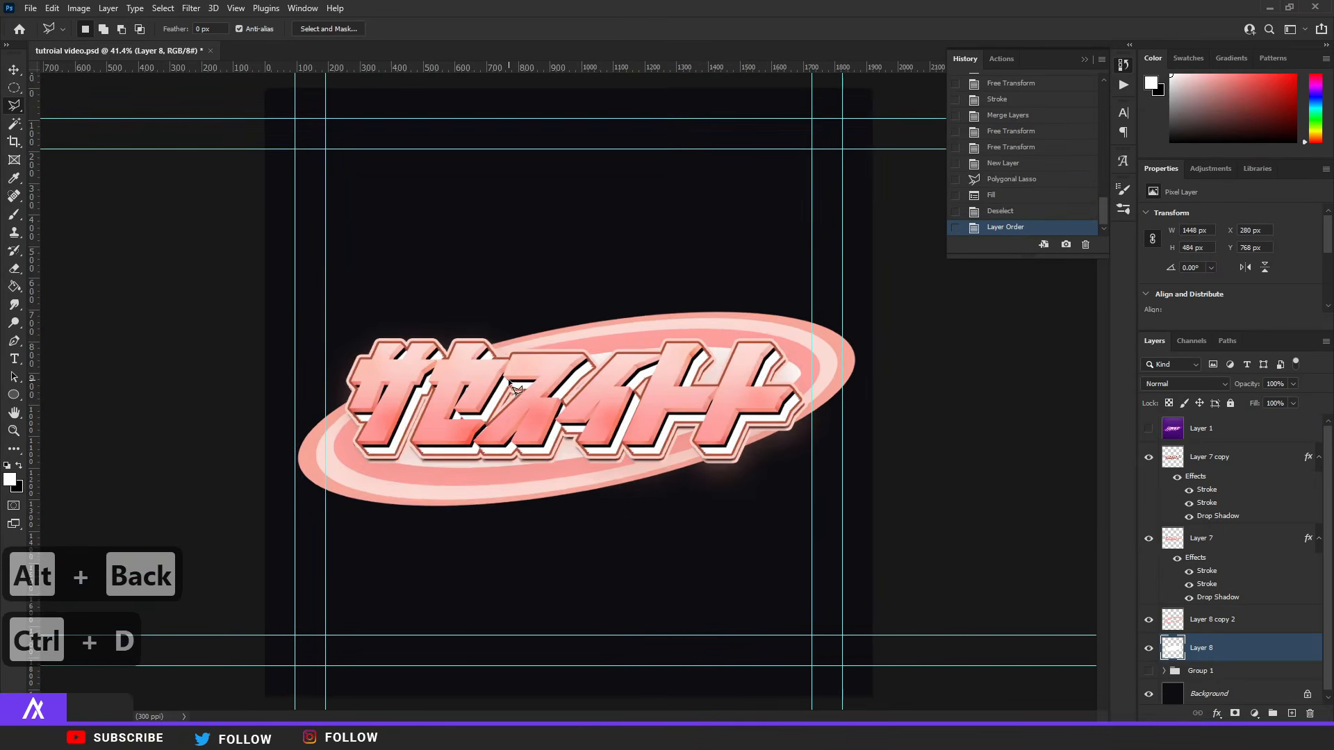
{"action": "scroll", "coordinate": [510, 382], "scroll_direction": "down", "scroll_amount": 1}
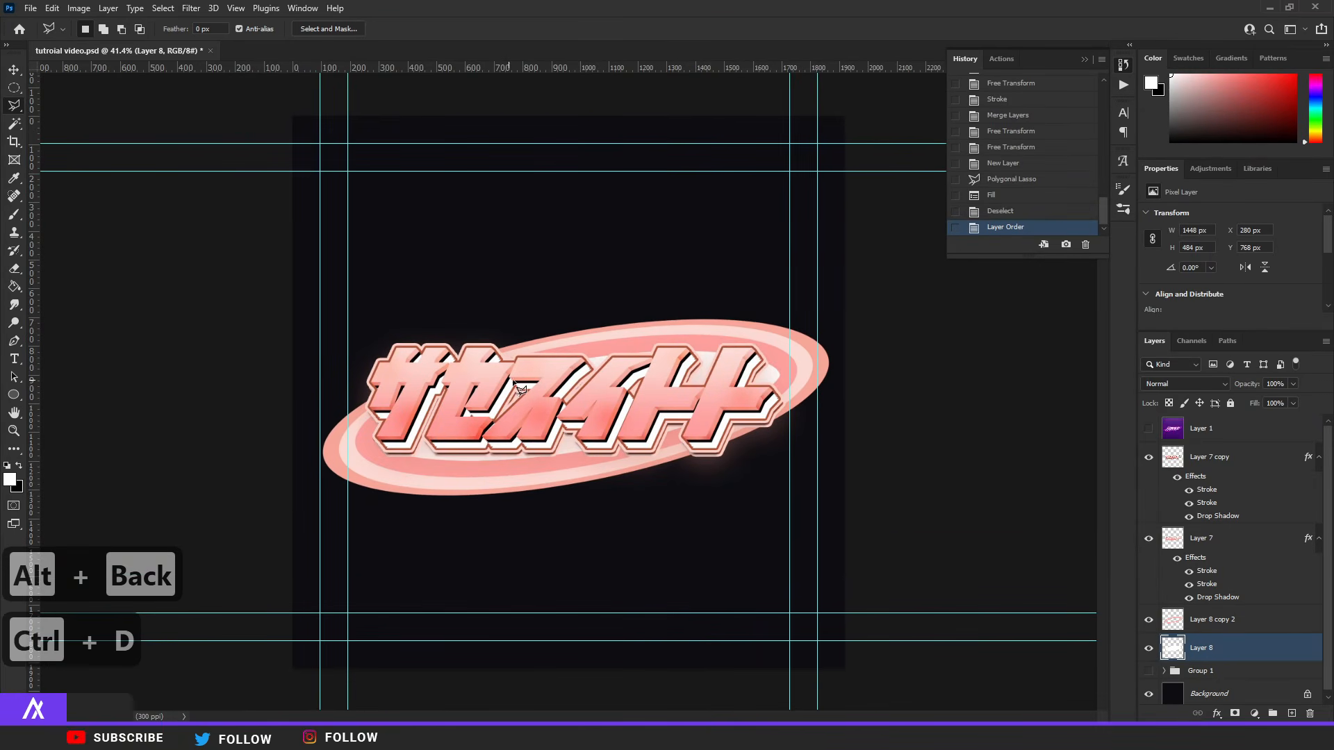
{"action": "scroll", "coordinate": [799, 320], "scroll_direction": "up", "scroll_amount": 2}
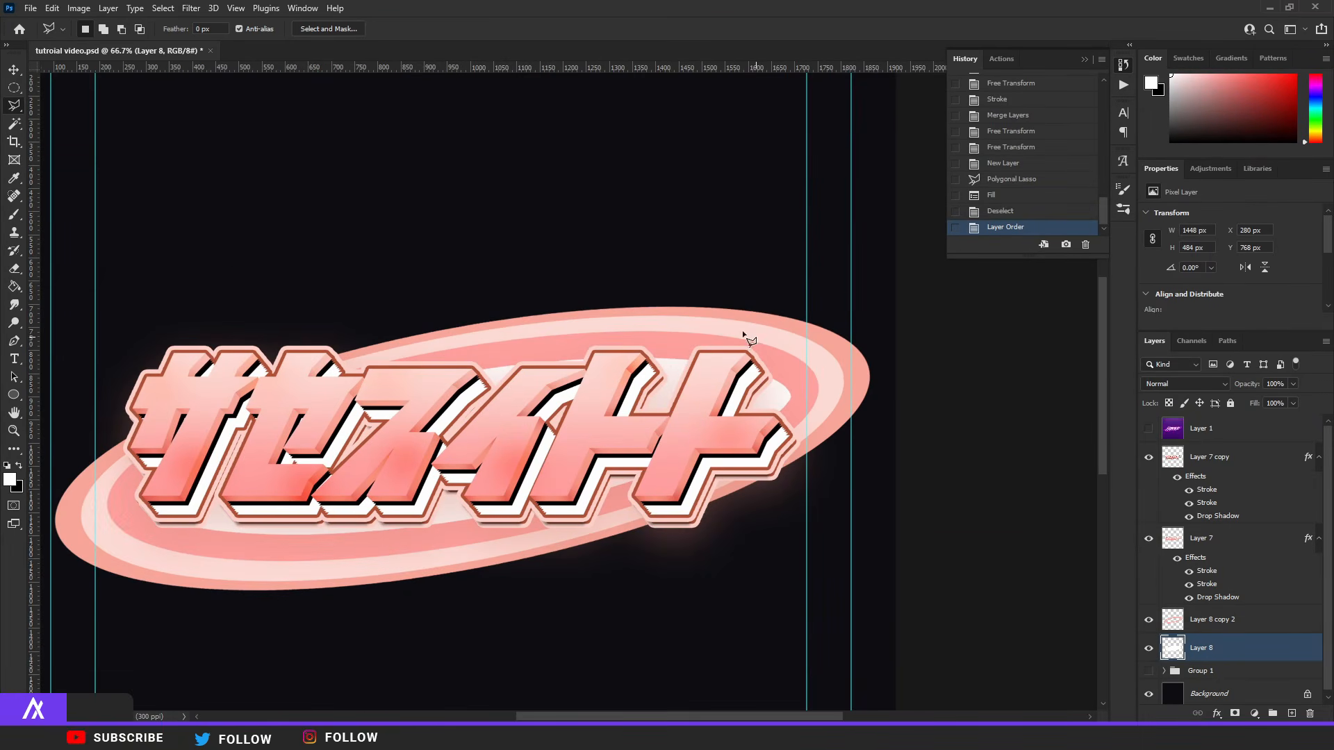
{"action": "left_click", "coordinate": [1210, 619], "text": "shift"}
{"action": "key", "text": "ctrl+e"}
Step: Duplicate the merged ring layer and add a Hue/Saturation adjustment layer above the copy
{"action": "key", "text": "ctrl+j"}
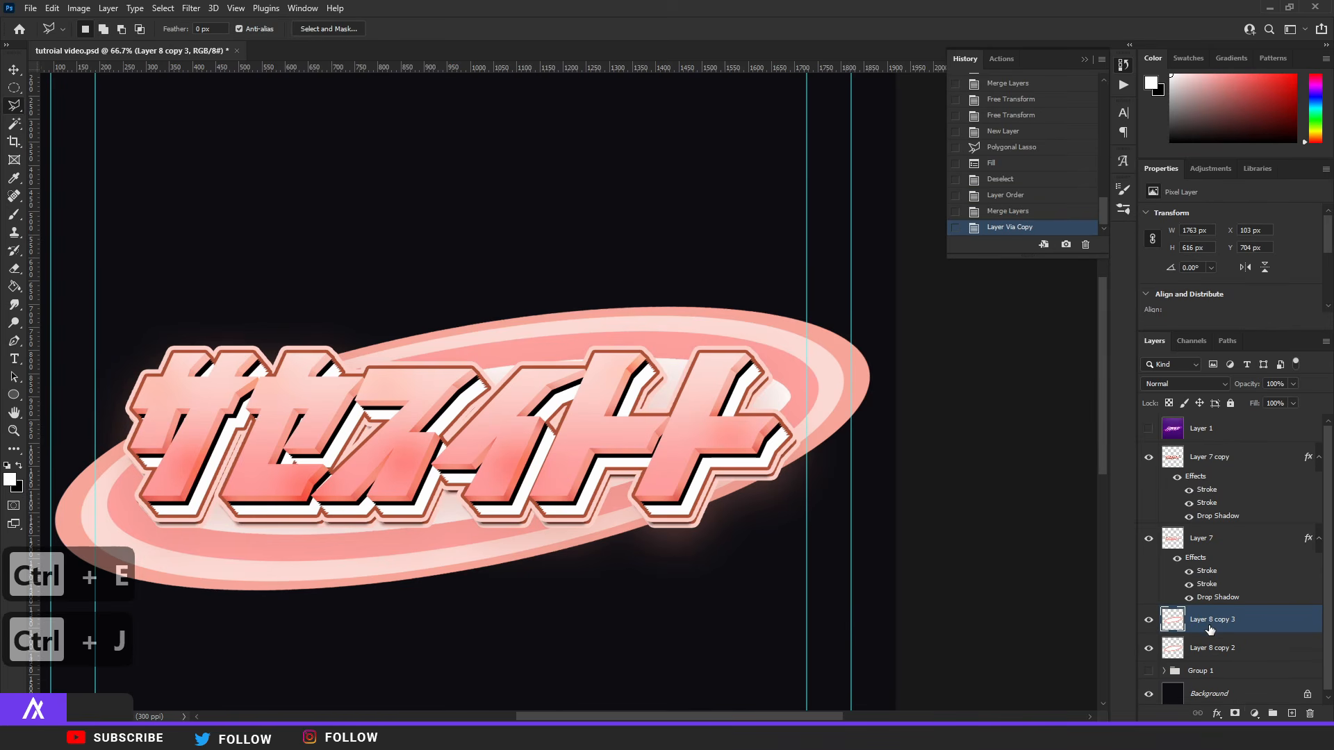
{"action": "left_click", "coordinate": [1247, 718]}
{"action": "left_click", "coordinate": [1243, 579]}
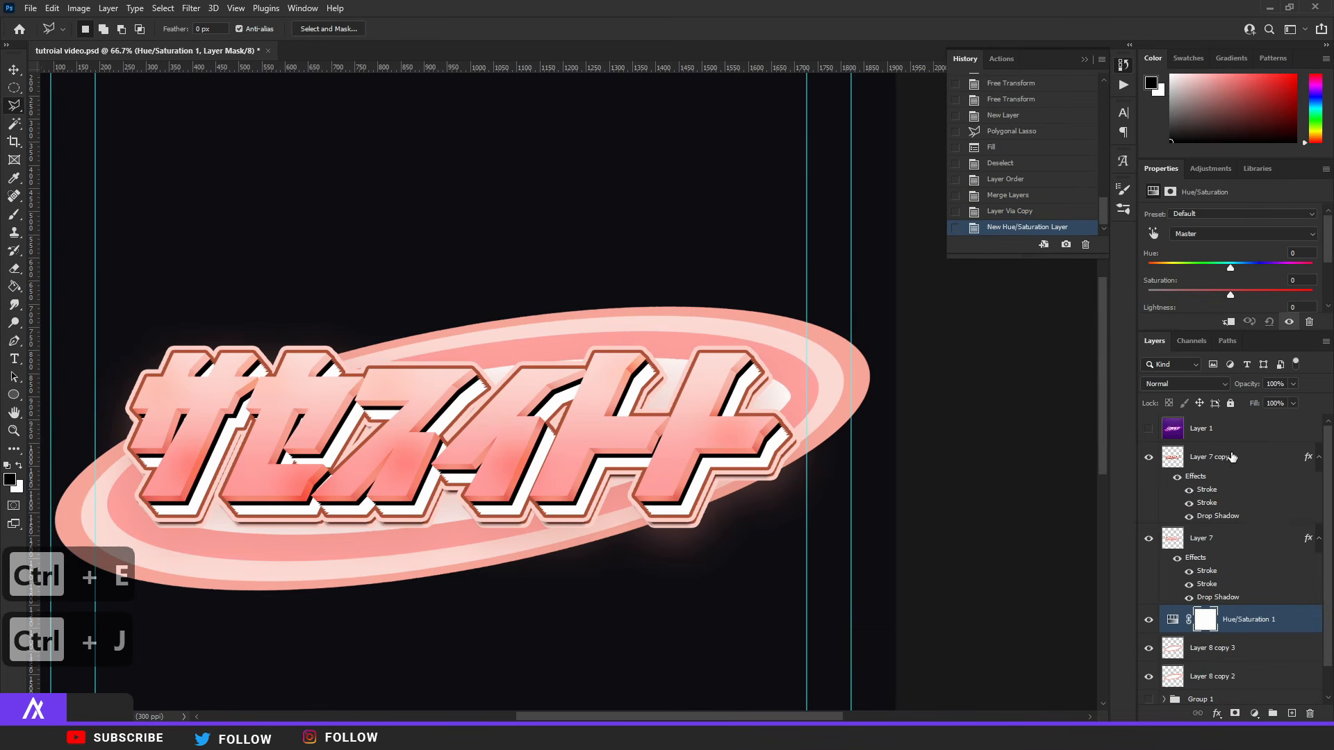
Step: Clip the Hue/Saturation adjustment to the ring copy and set its hue to -29
{"action": "left_click", "coordinate": [1174, 631], "text": "alt"}
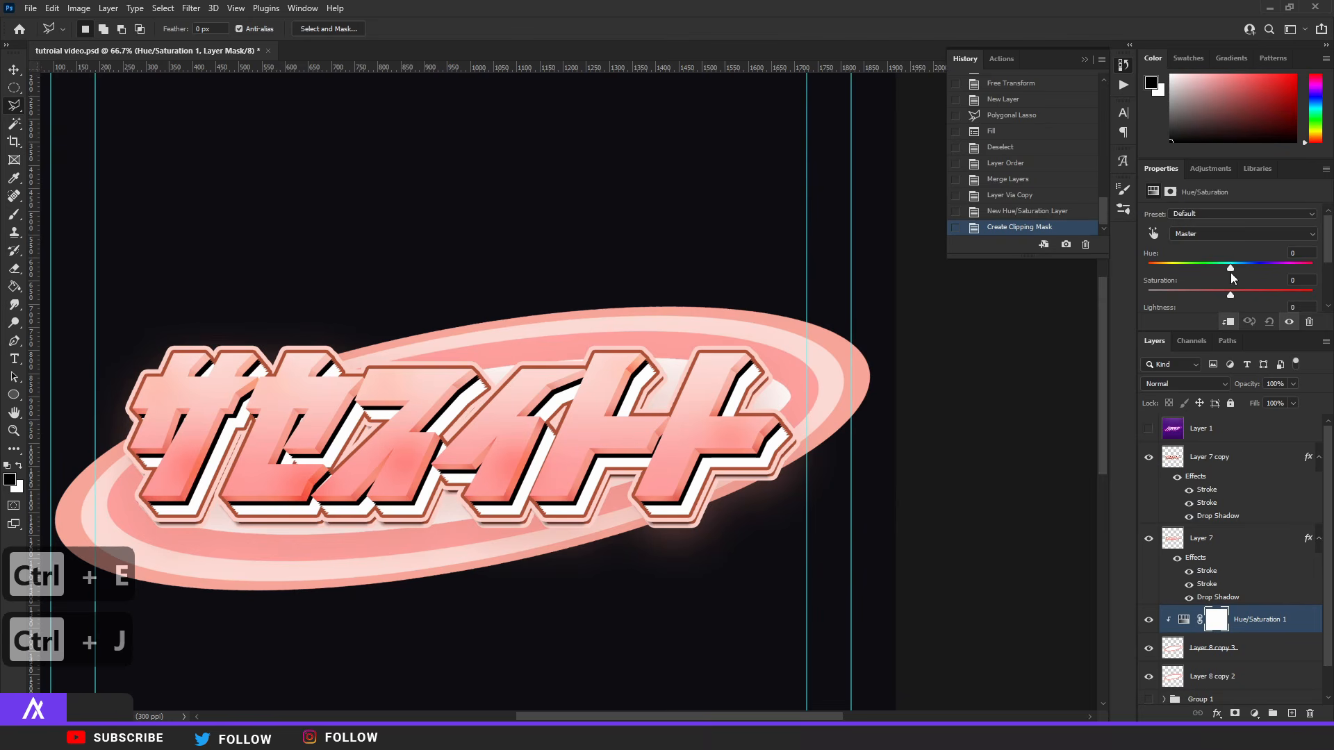
{"action": "mouse_move", "coordinate": [1190, 273]}
{"action": "left_mouse_down"}
{"action": "mouse_move", "coordinate": [1156, 271]}
{"action": "mouse_move", "coordinate": [1324, 266]}
{"action": "mouse_move", "coordinate": [1206, 260]}
{"action": "left_mouse_up"}
Step: Paint black on the Hue/Saturation mask with a large soft brush along the ring's lower and left sections
{"action": "left_click", "coordinate": [13, 215]}
{"action": "scroll", "coordinate": [278, 403], "scroll_direction": "down", "scroll_amount": 3}
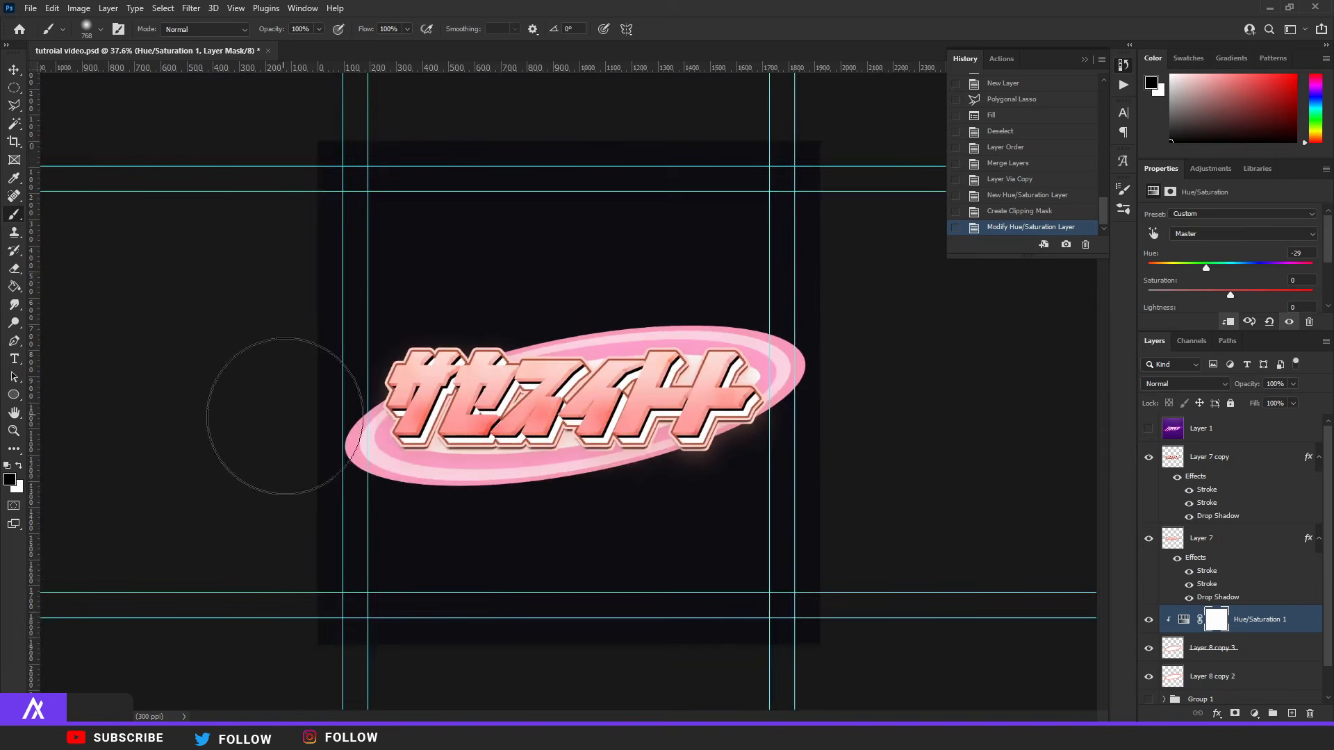
{"action": "scroll", "coordinate": [462, 445], "scroll_direction": "up", "scroll_amount": 3}
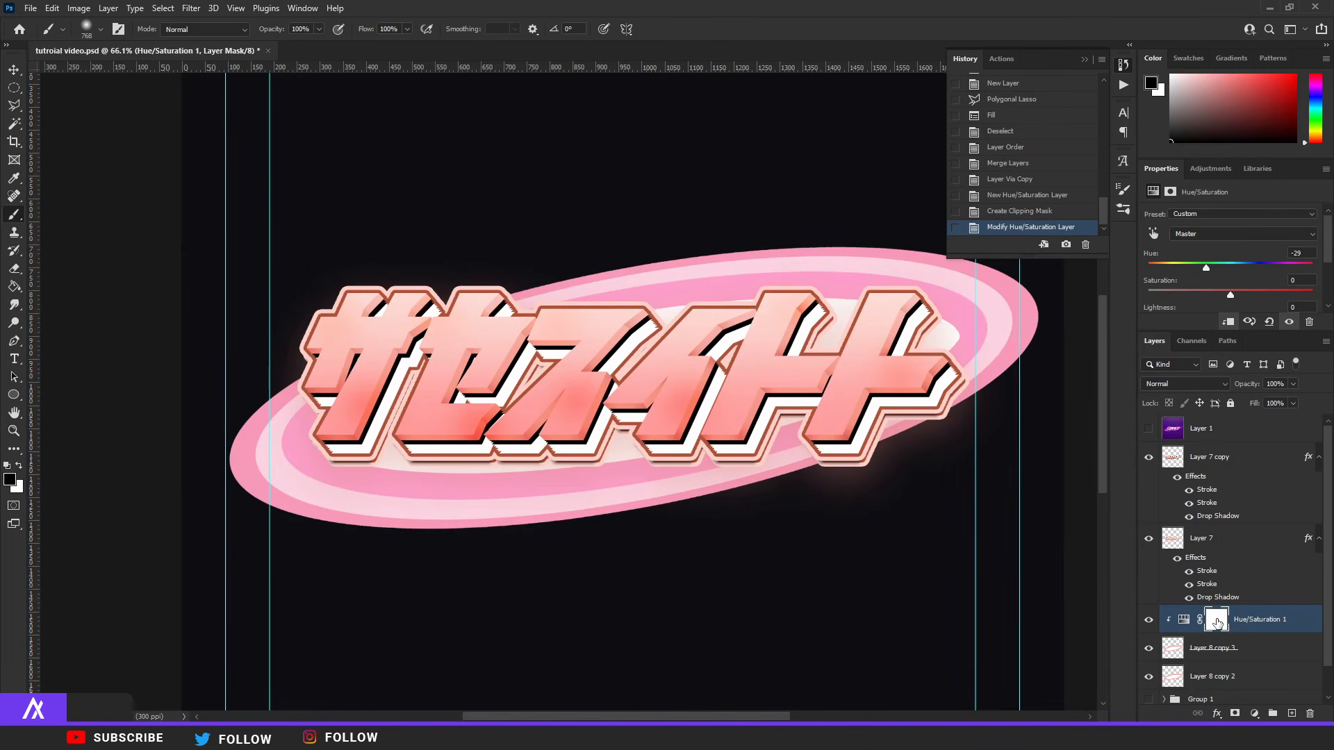
{"action": "scroll", "coordinate": [458, 465], "scroll_direction": "up", "scroll_amount": 2}
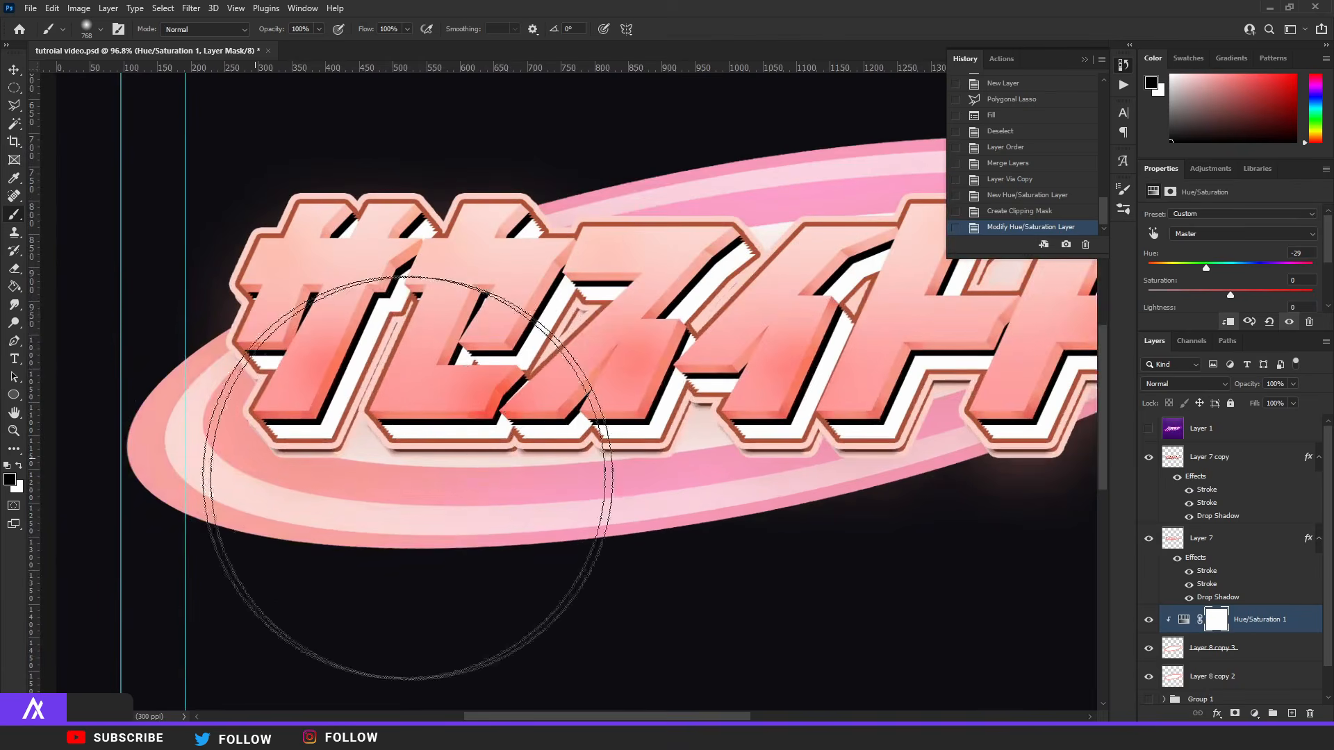
{"action": "mouse_move", "coordinate": [674, 525]}
{"action": "left_mouse_down"}
{"action": "mouse_move", "coordinate": [909, 507]}
{"action": "mouse_move", "coordinate": [811, 551]}
{"action": "left_mouse_up"}
{"action": "scroll", "coordinate": [691, 512], "scroll_direction": "down", "scroll_amount": 2}
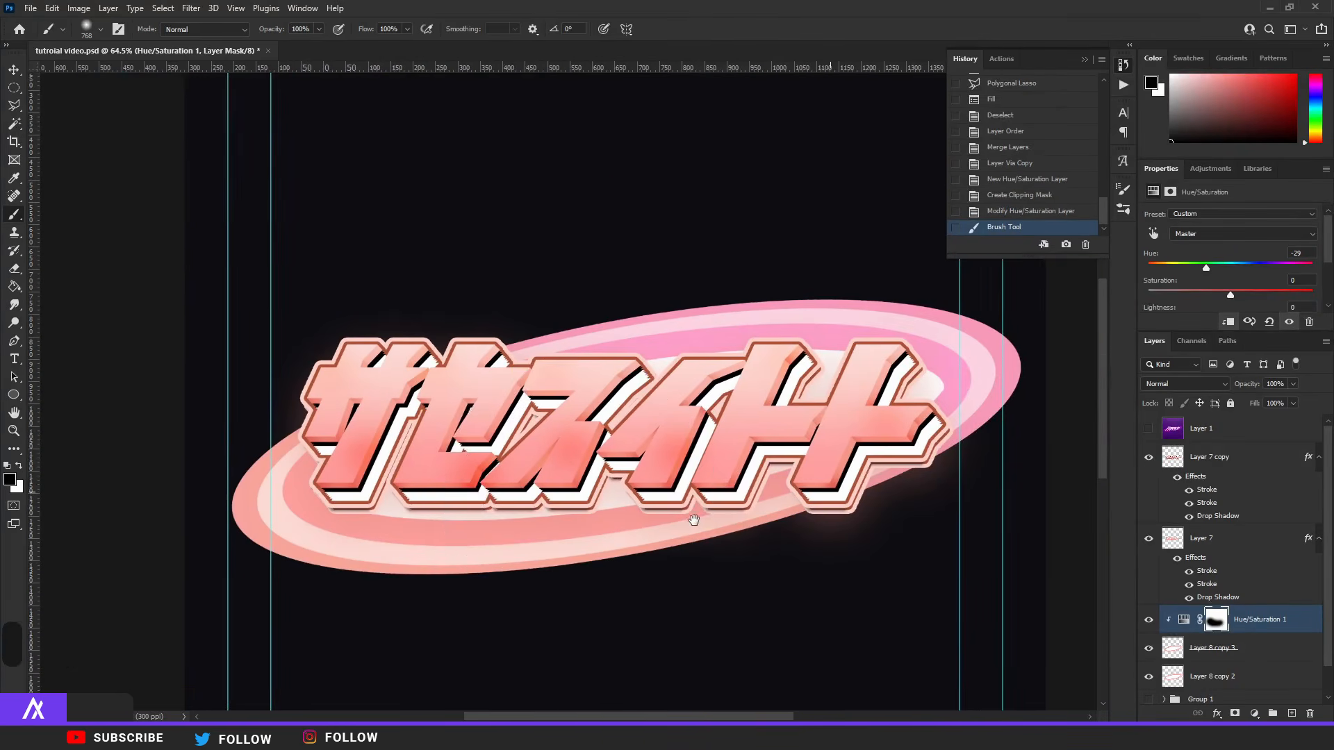
{"action": "left_click_drag", "start_coordinate": [574, 494], "coordinate": [551, 471]}
{"action": "left_click_drag", "start_coordinate": [859, 517], "coordinate": [869, 512]}
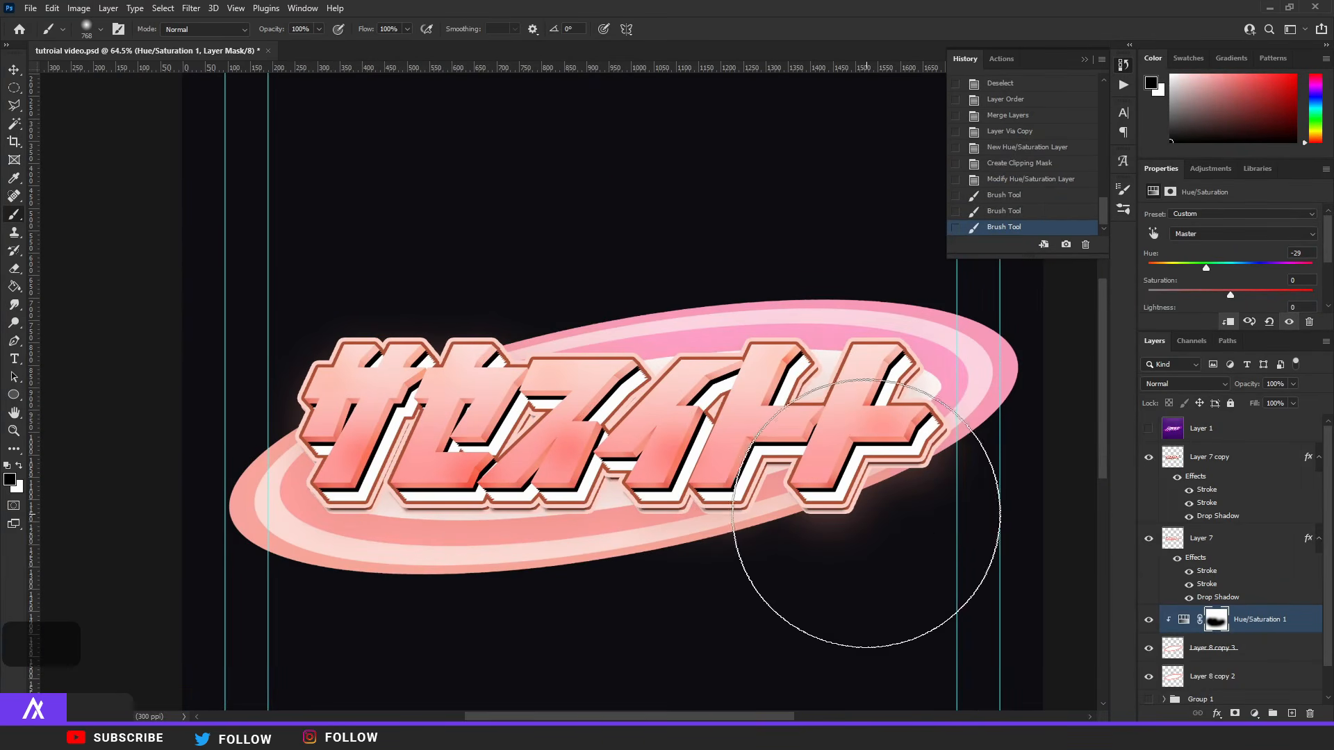
{"action": "scroll", "coordinate": [730, 511], "scroll_direction": "down", "scroll_amount": 2}
{"action": "scroll", "coordinate": [674, 490], "scroll_direction": "down", "scroll_amount": 3}
{"action": "scroll", "coordinate": [639, 399], "scroll_direction": "up", "scroll_amount": 4}
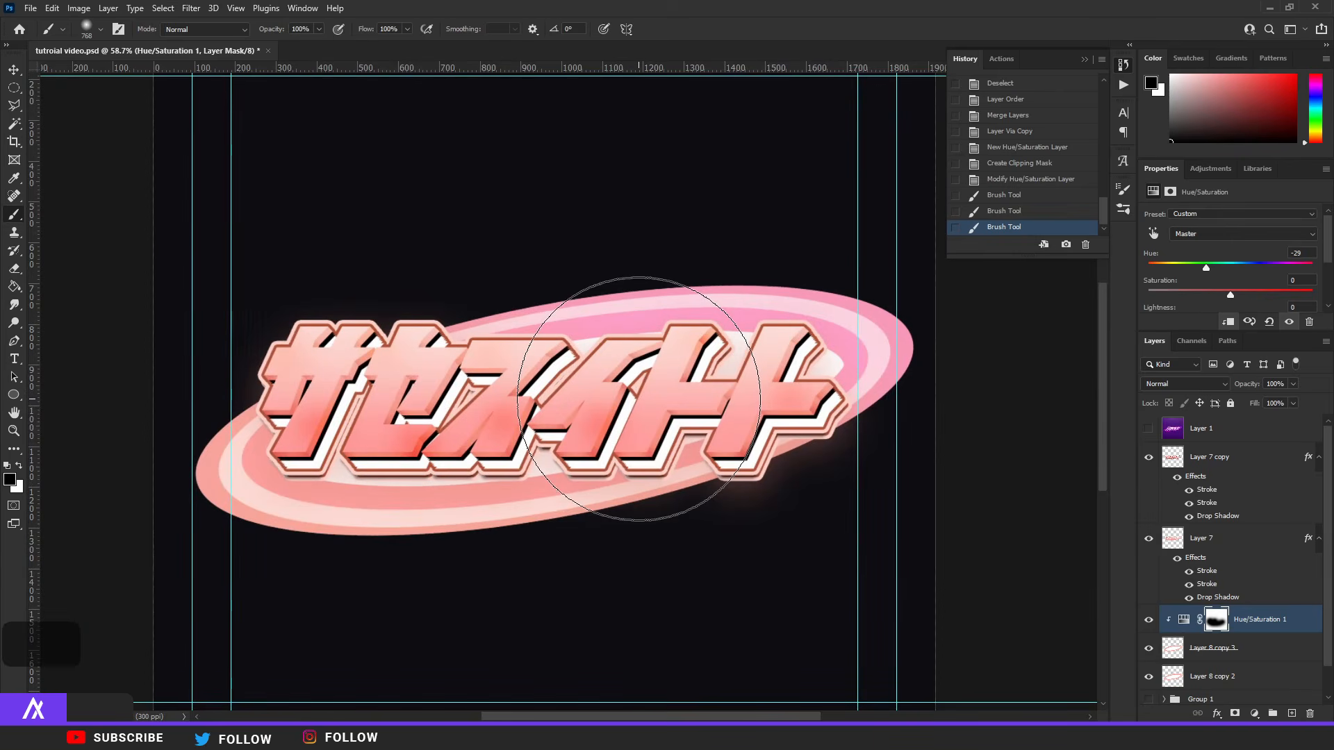
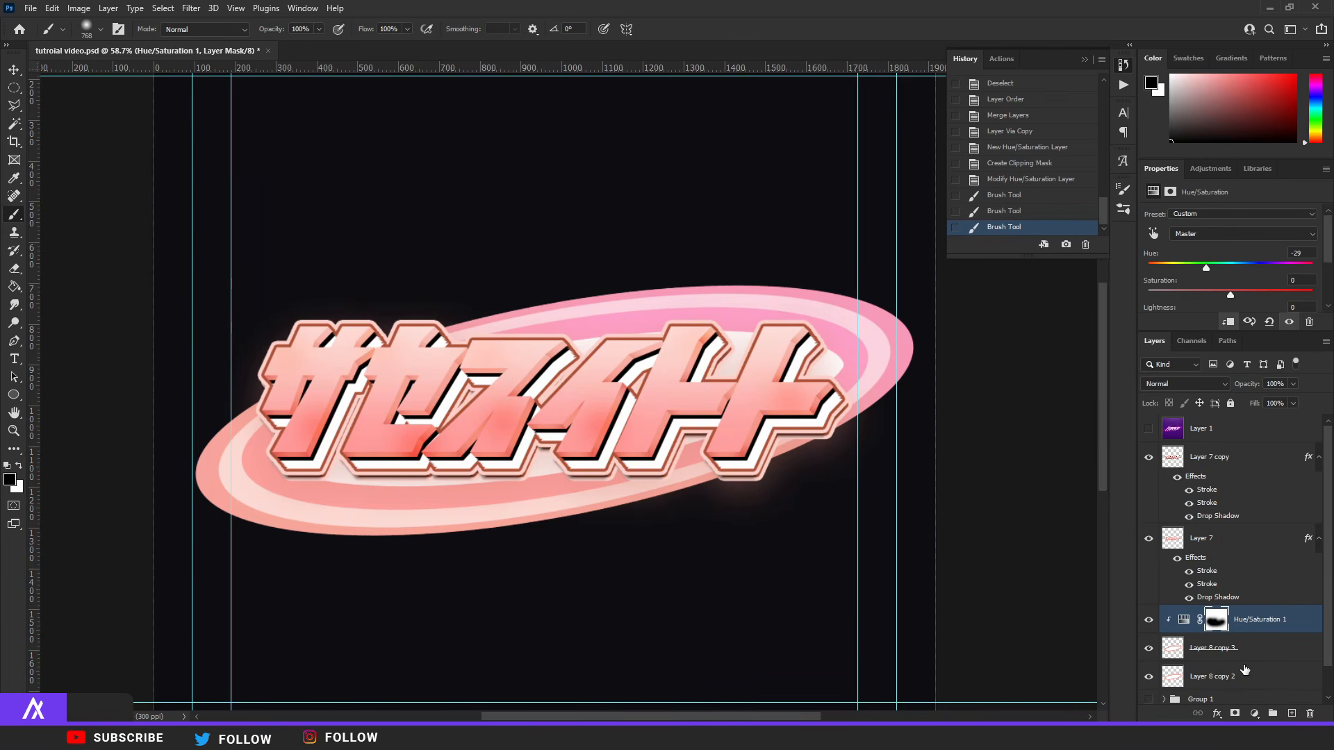
Step: Merge the Hue/Saturation adjustment with ring layers Layer 8 copy 3 and Layer 8 copy 2
{"action": "scroll", "coordinate": [1245, 669], "scroll_direction": "down", "scroll_amount": 1}
{"action": "left_click", "coordinate": [1237, 629]}
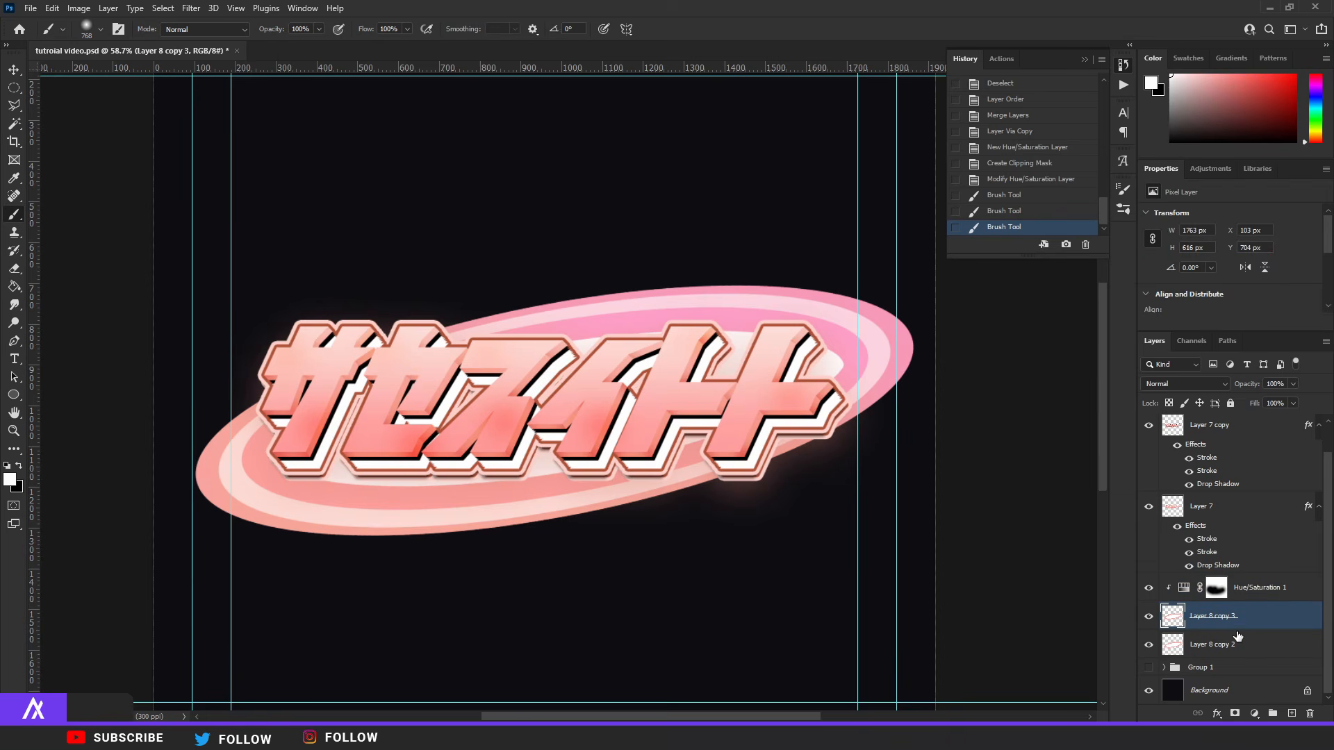
{"action": "left_click", "coordinate": [1254, 589]}
{"action": "left_click", "coordinate": [1244, 646], "text": "shift"}
{"action": "key", "text": "ctrl+w"}
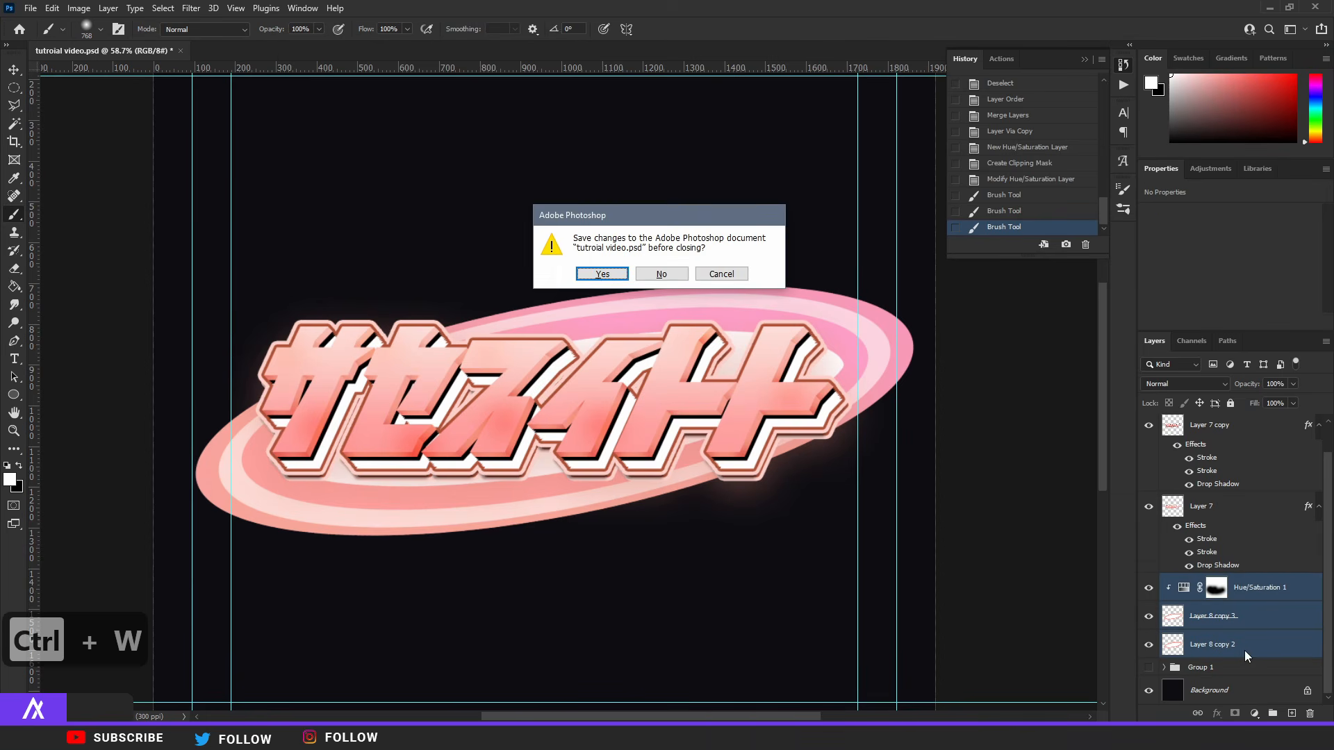
{"action": "key", "text": "Escape"}
{"action": "key", "text": "ctrl+e"}
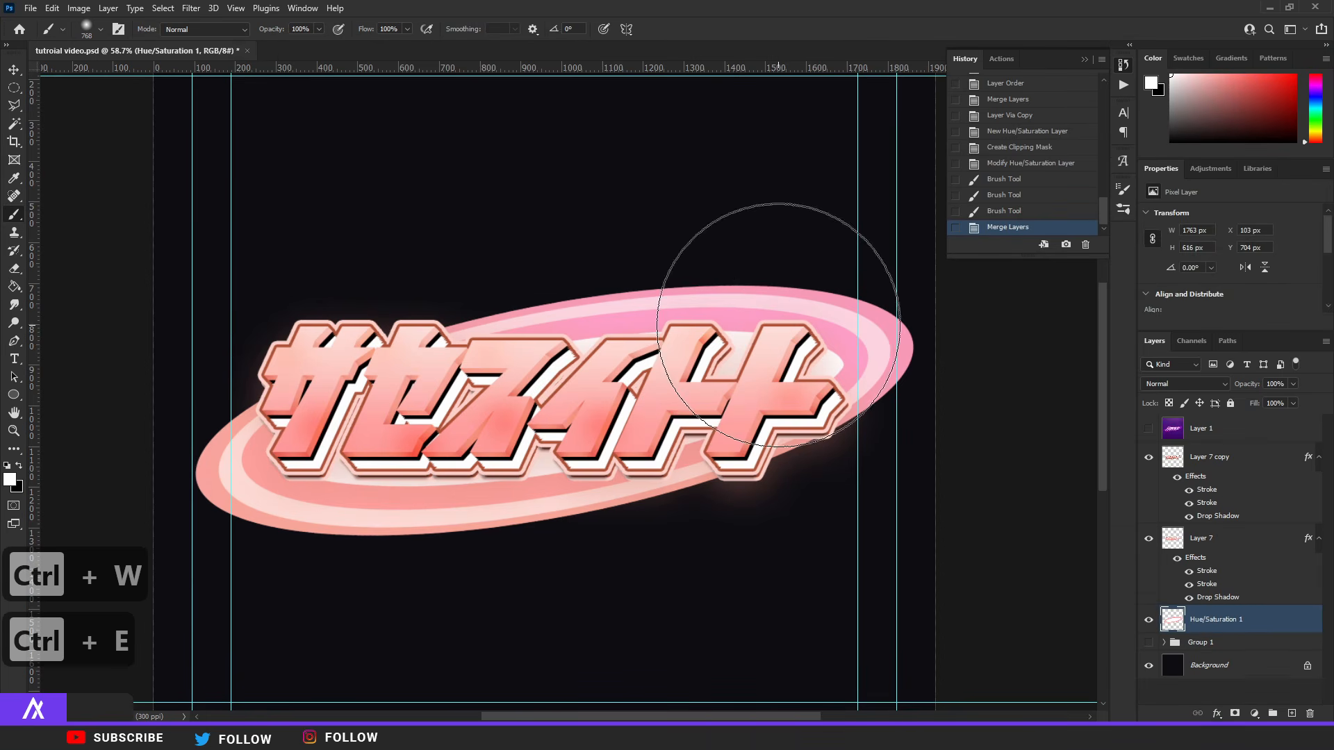
Step: Duplicate the merged ring layer and move the copy above Layer 7 copy, in front of the lettering
{"action": "key", "text": "ctrl+j"}
{"action": "left_click_drag", "start_coordinate": [1243, 620], "coordinate": [1239, 452]}
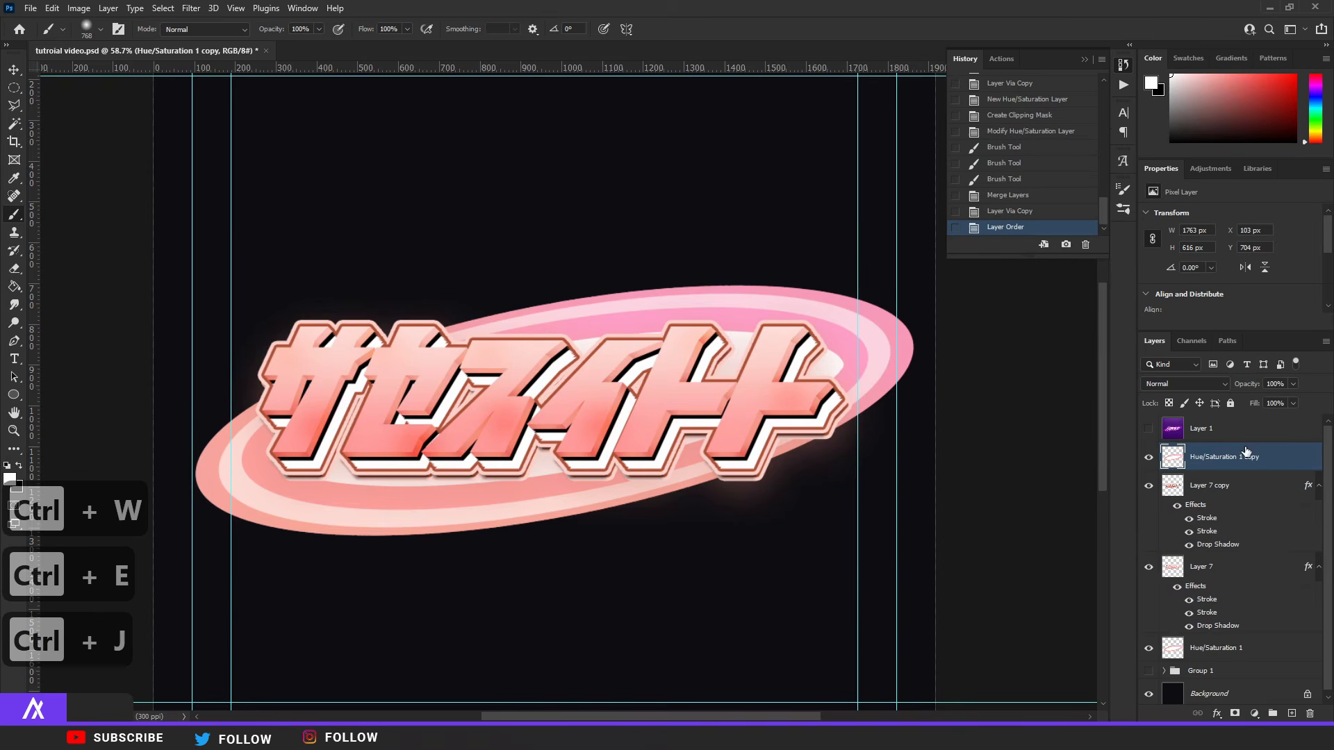
Step: Clear the white interior and the pale pink band from the ring copy using Magic Wand selections, and deselect
{"action": "scroll", "coordinate": [334, 361], "scroll_direction": "up", "scroll_amount": 3}
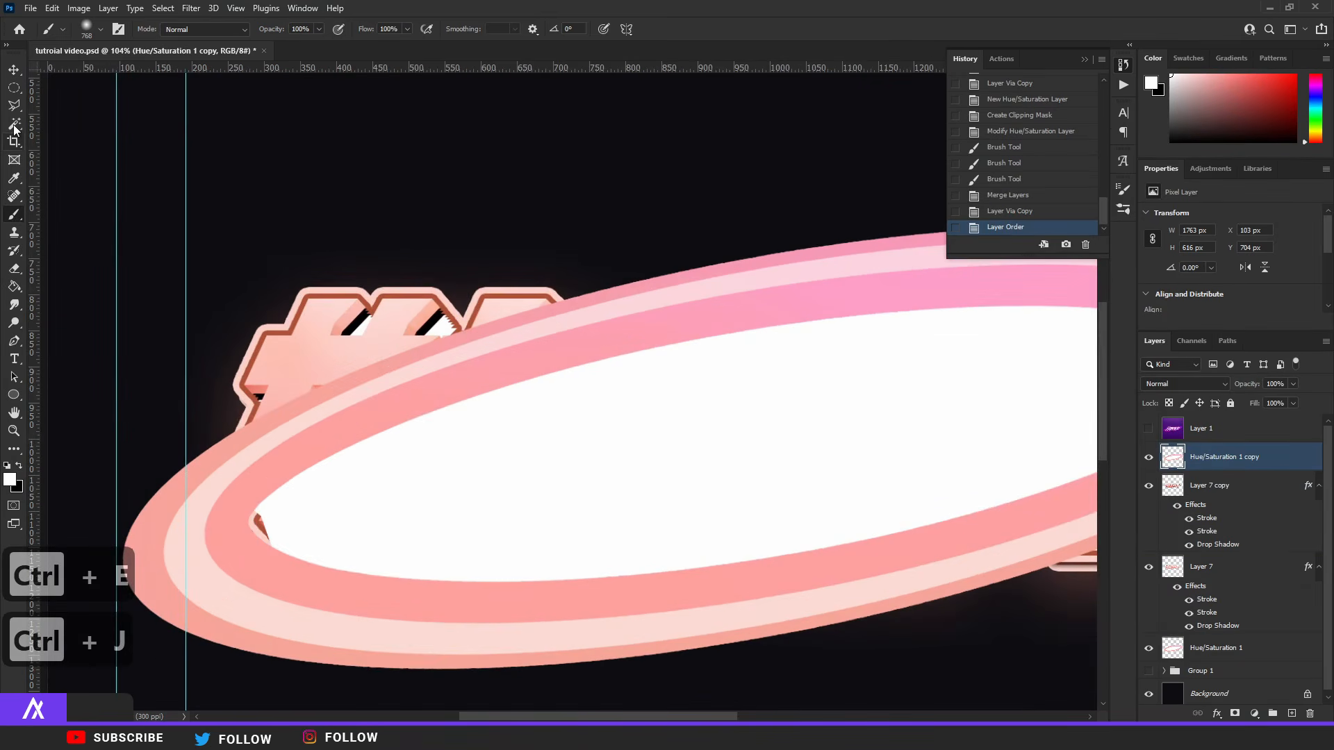
{"action": "key", "text": "w"}
{"action": "left_click", "coordinate": [437, 449]}
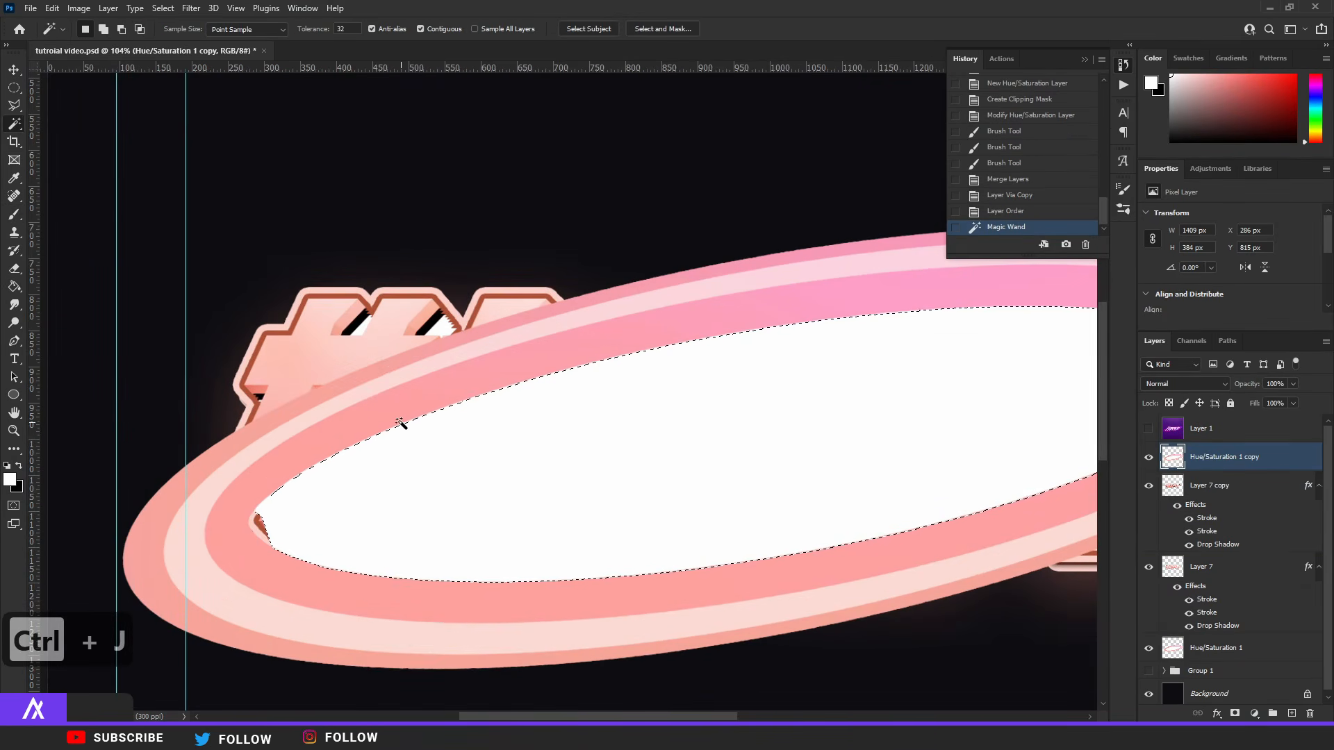
{"action": "key", "text": "BackSpace"}
{"action": "left_click", "coordinate": [383, 392]}
{"action": "key", "text": "BackSpace"}
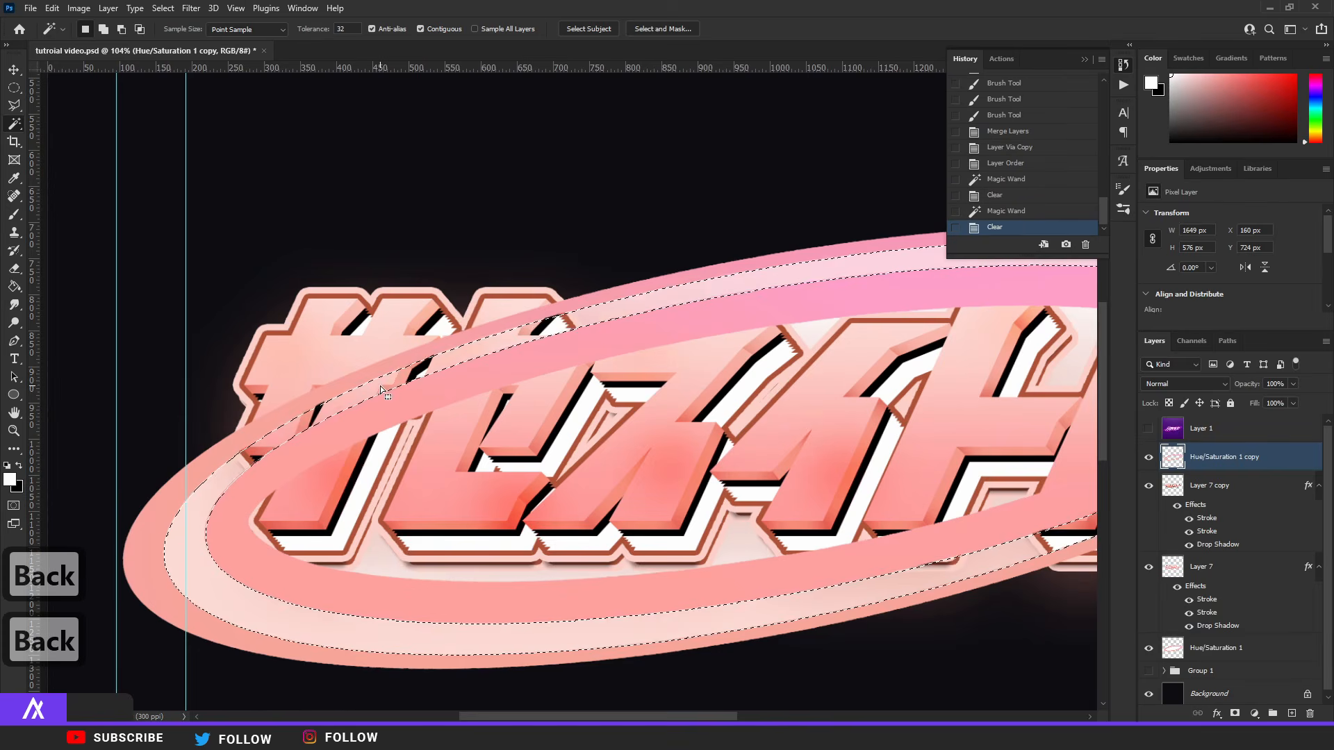
{"action": "key", "text": "ctrl+d"}
Step: Erase part of the ring copy's upper bands over the second character with a small soft Eraser
{"action": "scroll", "coordinate": [552, 437], "scroll_direction": "down", "scroll_amount": 3}
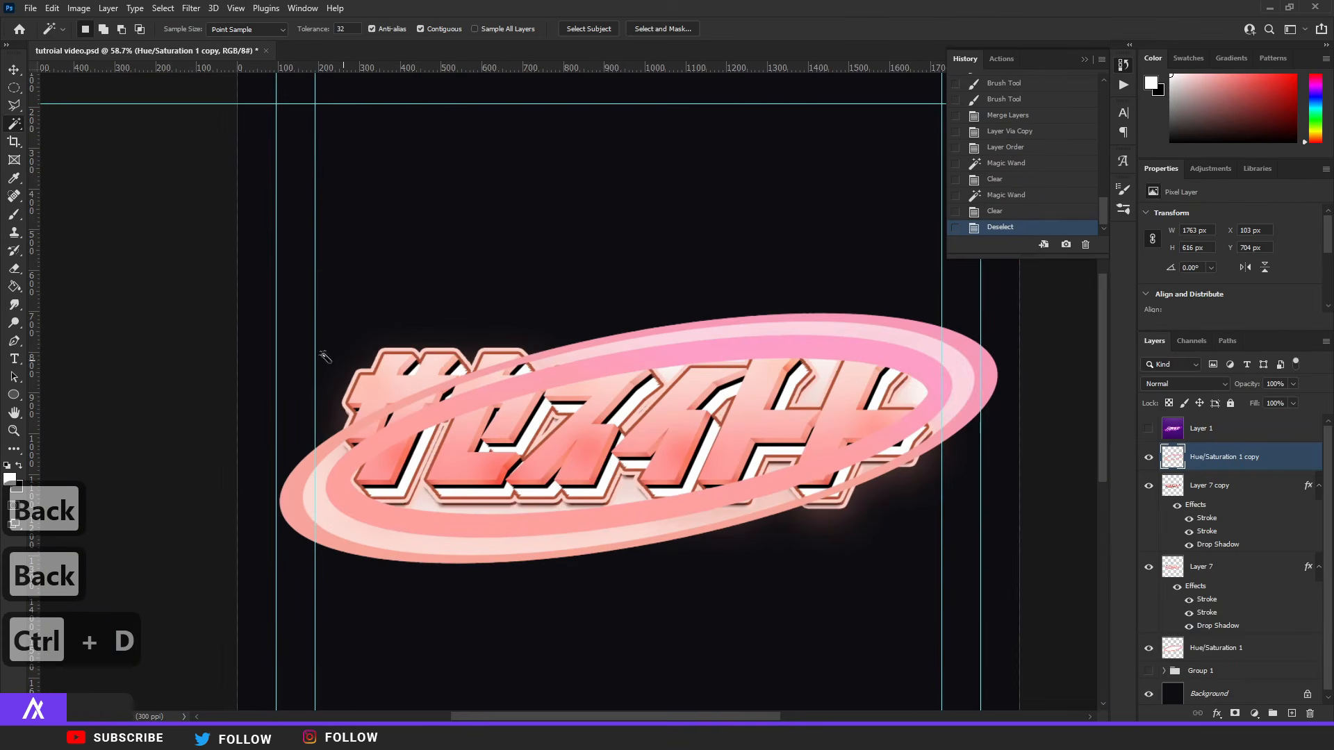
{"action": "scroll", "coordinate": [325, 357], "scroll_direction": "up", "scroll_amount": 2}
{"action": "left_click", "coordinate": [15, 269]}
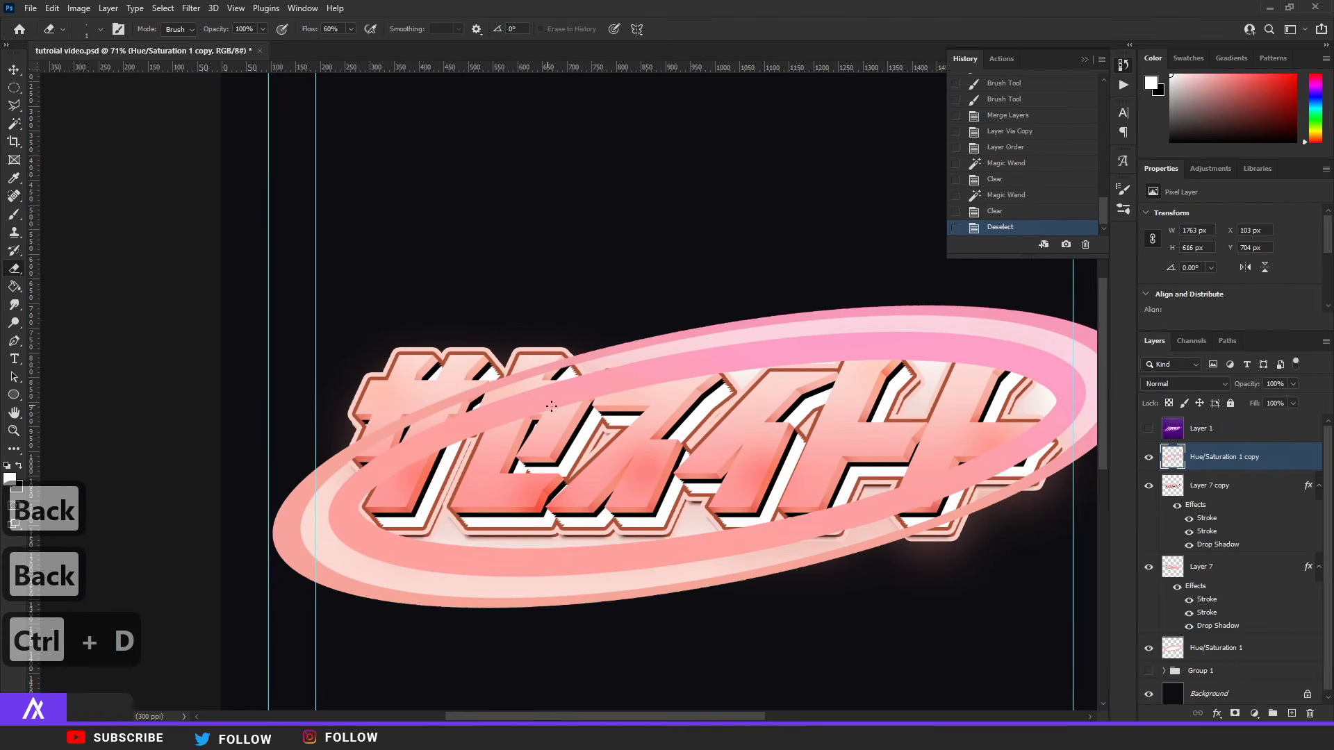
{"action": "mouse_move", "coordinate": [730, 378]}
{"action": "left_mouse_down"}
{"action": "mouse_move", "coordinate": [582, 387]}
{"action": "mouse_move", "coordinate": [698, 395]}
{"action": "mouse_move", "coordinate": [602, 384]}
{"action": "left_mouse_up"}
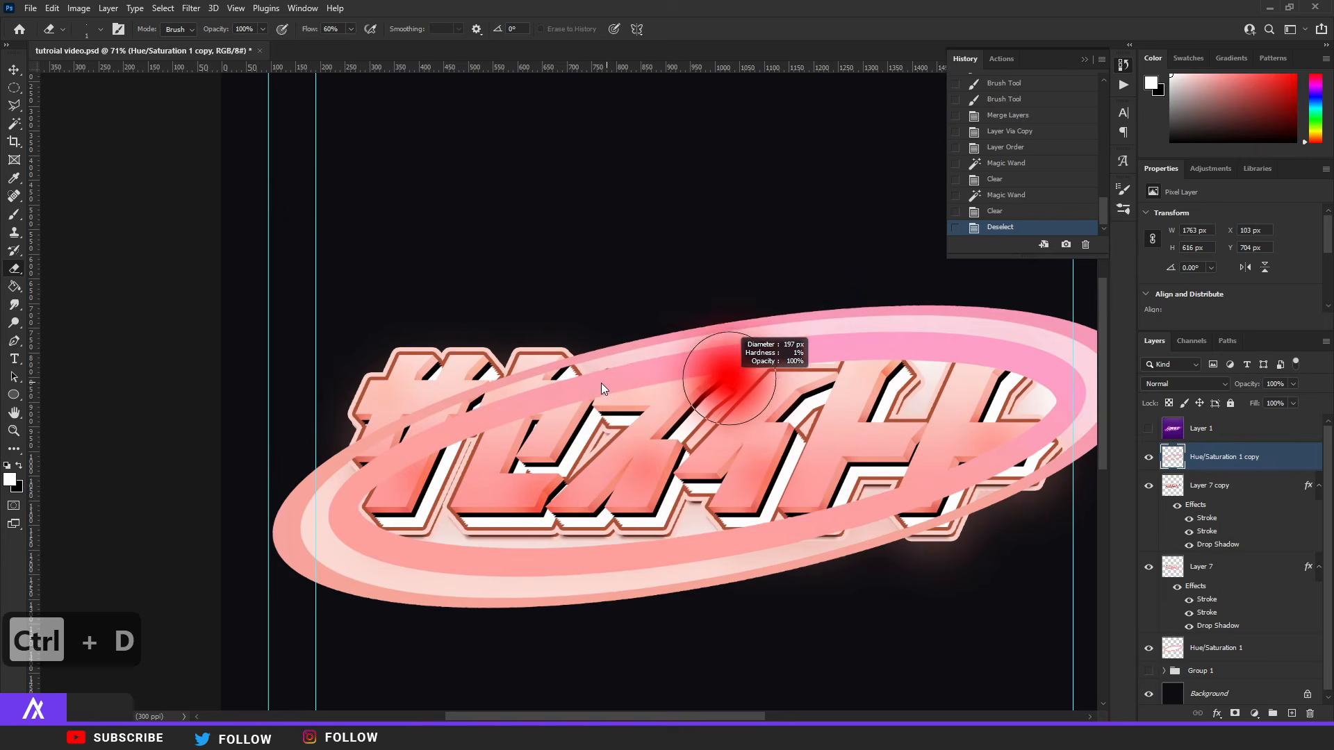
{"action": "scroll", "coordinate": [511, 383], "scroll_direction": "up", "scroll_amount": 5}
{"action": "mouse_move", "coordinate": [516, 375]}
{"action": "left_mouse_down"}
{"action": "mouse_move", "coordinate": [445, 376]}
{"action": "mouse_move", "coordinate": [438, 363]}
{"action": "mouse_move", "coordinate": [456, 349]}
{"action": "mouse_move", "coordinate": [461, 363]}
{"action": "mouse_move", "coordinate": [468, 337]}
{"action": "mouse_move", "coordinate": [441, 396]}
{"action": "mouse_move", "coordinate": [451, 453]}
{"action": "mouse_move", "coordinate": [569, 347]}
{"action": "left_mouse_up"}
{"action": "scroll", "coordinate": [445, 376], "scroll_direction": "up", "scroll_amount": 2}
{"action": "scroll", "coordinate": [437, 363], "scroll_direction": "up", "scroll_amount": 3}
Step: Lower the ring copy's opacity to 57% and erase the bands along the second character's left edge
{"action": "left_click_drag", "start_coordinate": [1293, 394], "coordinate": [1266, 402]}
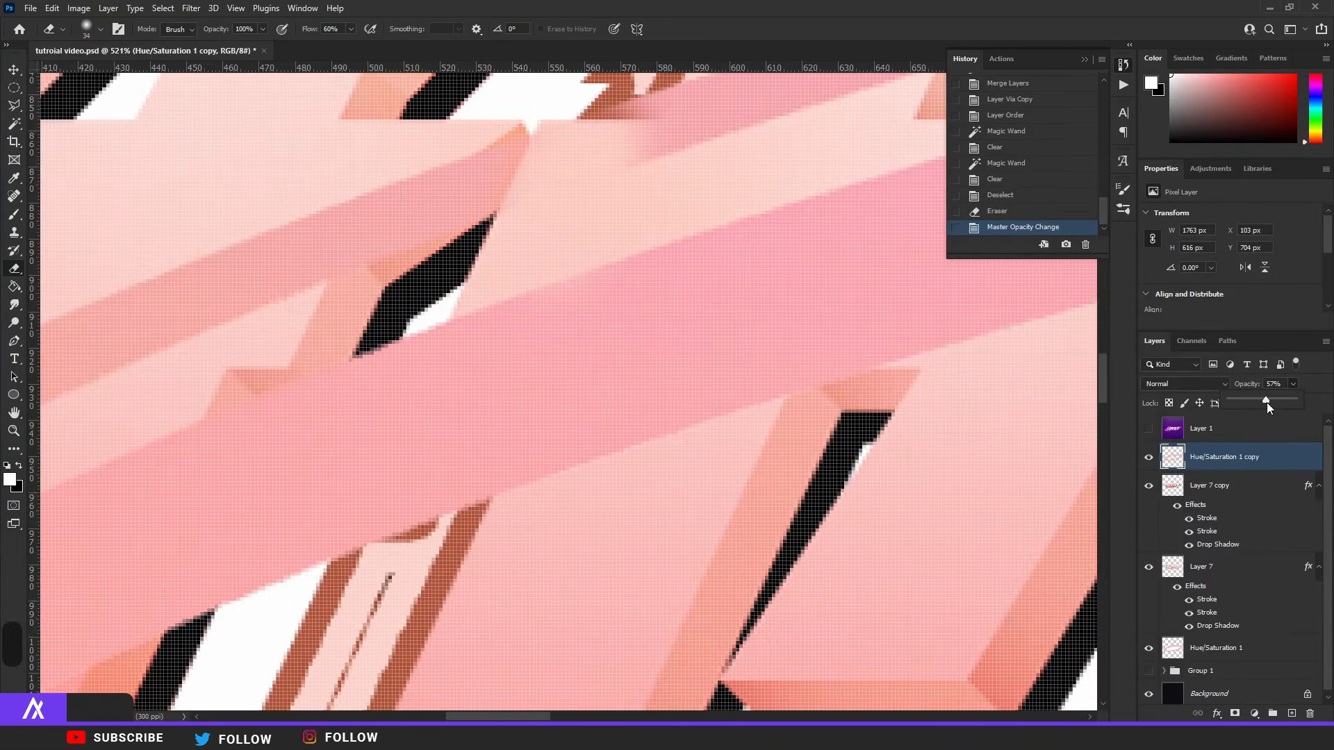
{"action": "scroll", "coordinate": [702, 348], "scroll_direction": "up", "scroll_amount": 3}
{"action": "mouse_move", "coordinate": [528, 301]}
{"action": "left_mouse_down"}
{"action": "mouse_move", "coordinate": [537, 318]}
{"action": "mouse_move", "coordinate": [423, 336]}
{"action": "left_mouse_up"}
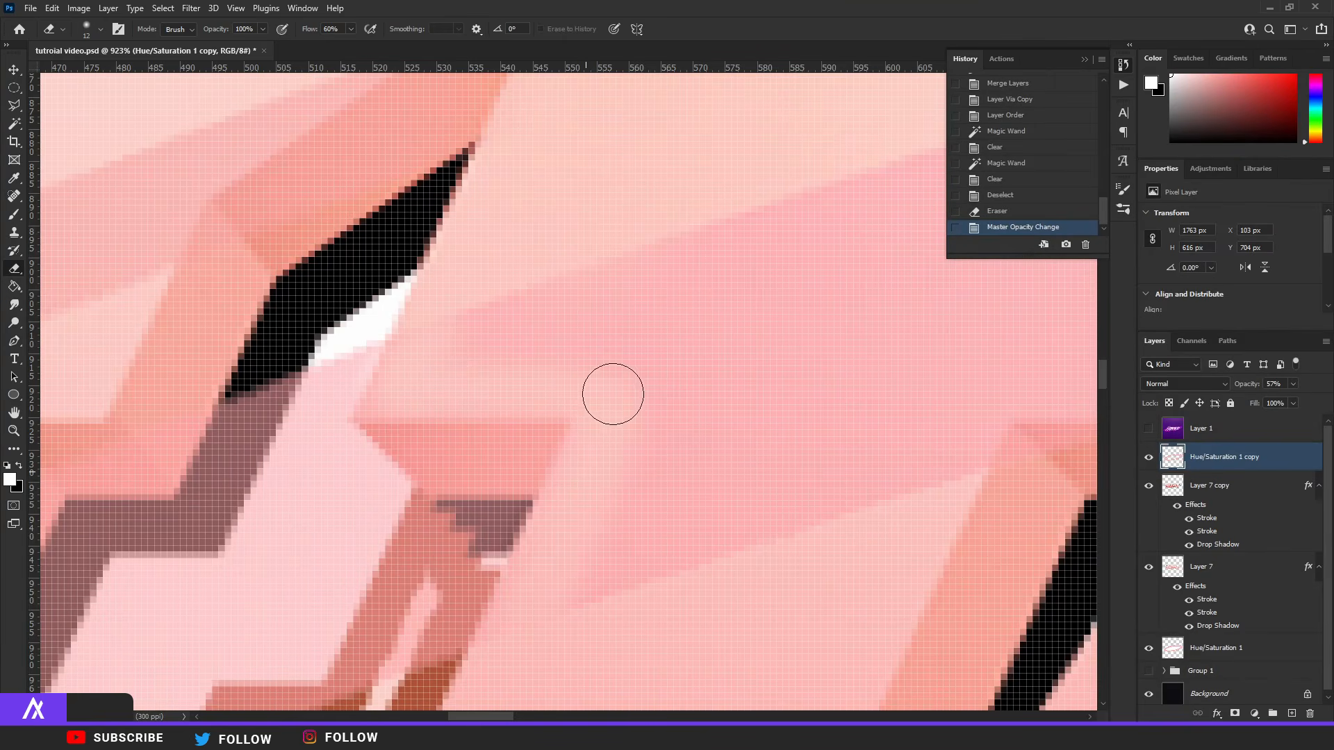
{"action": "left_click_drag", "start_coordinate": [653, 325], "coordinate": [606, 321]}
{"action": "scroll", "coordinate": [736, 347], "scroll_direction": "down", "scroll_amount": 1}
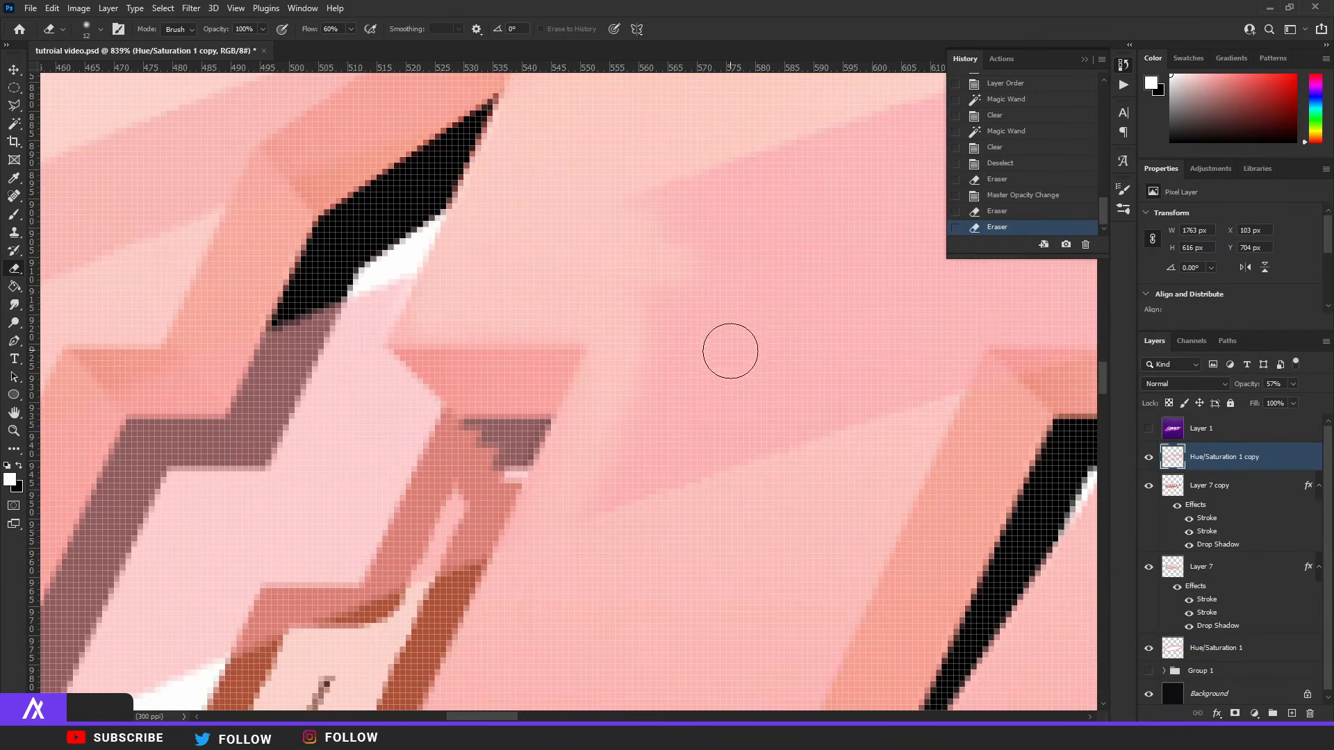
{"action": "right_click", "coordinate": [714, 375]}
{"action": "left_click", "coordinate": [787, 227]}
{"action": "scroll", "coordinate": [788, 231], "scroll_direction": "down", "scroll_amount": 7}
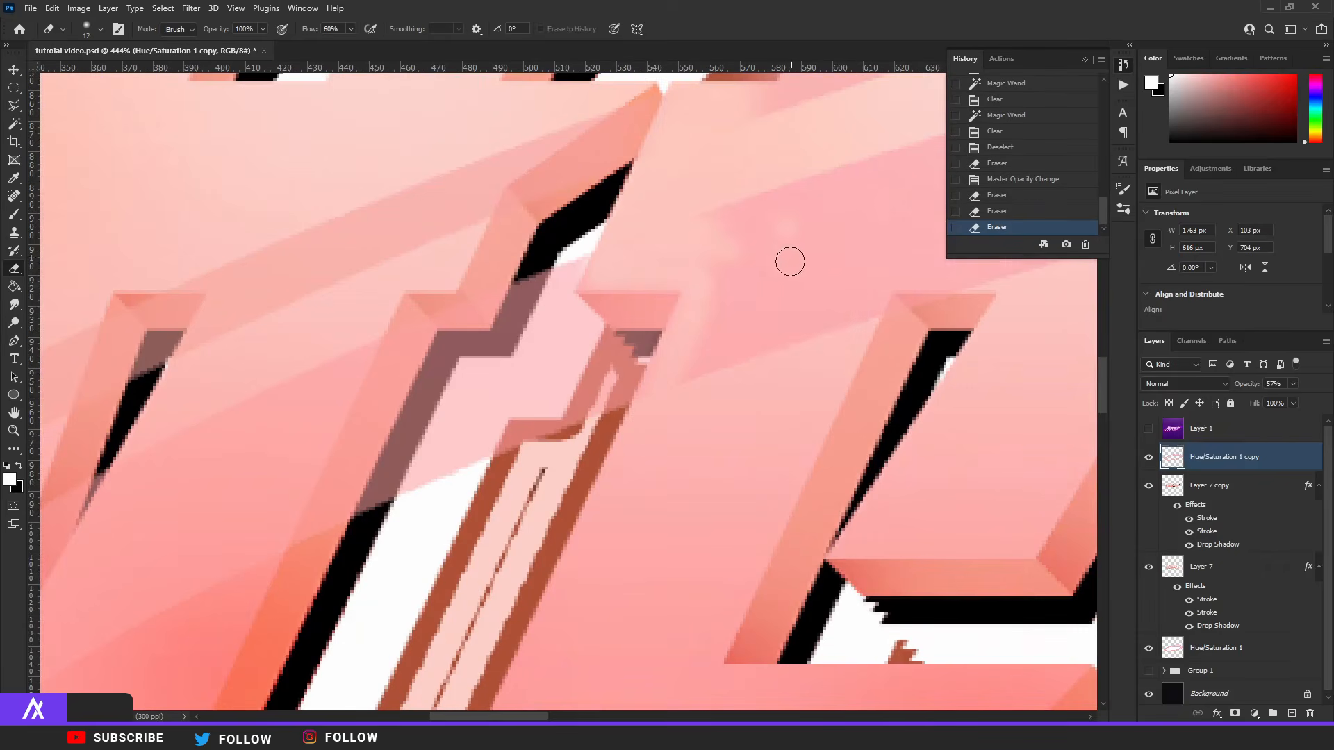
{"action": "left_click_drag", "start_coordinate": [786, 291], "coordinate": [811, 298]}
{"action": "mouse_move", "coordinate": [752, 278]}
{"action": "left_mouse_down"}
{"action": "mouse_move", "coordinate": [715, 369]}
{"action": "mouse_move", "coordinate": [733, 219]}
{"action": "left_mouse_up"}
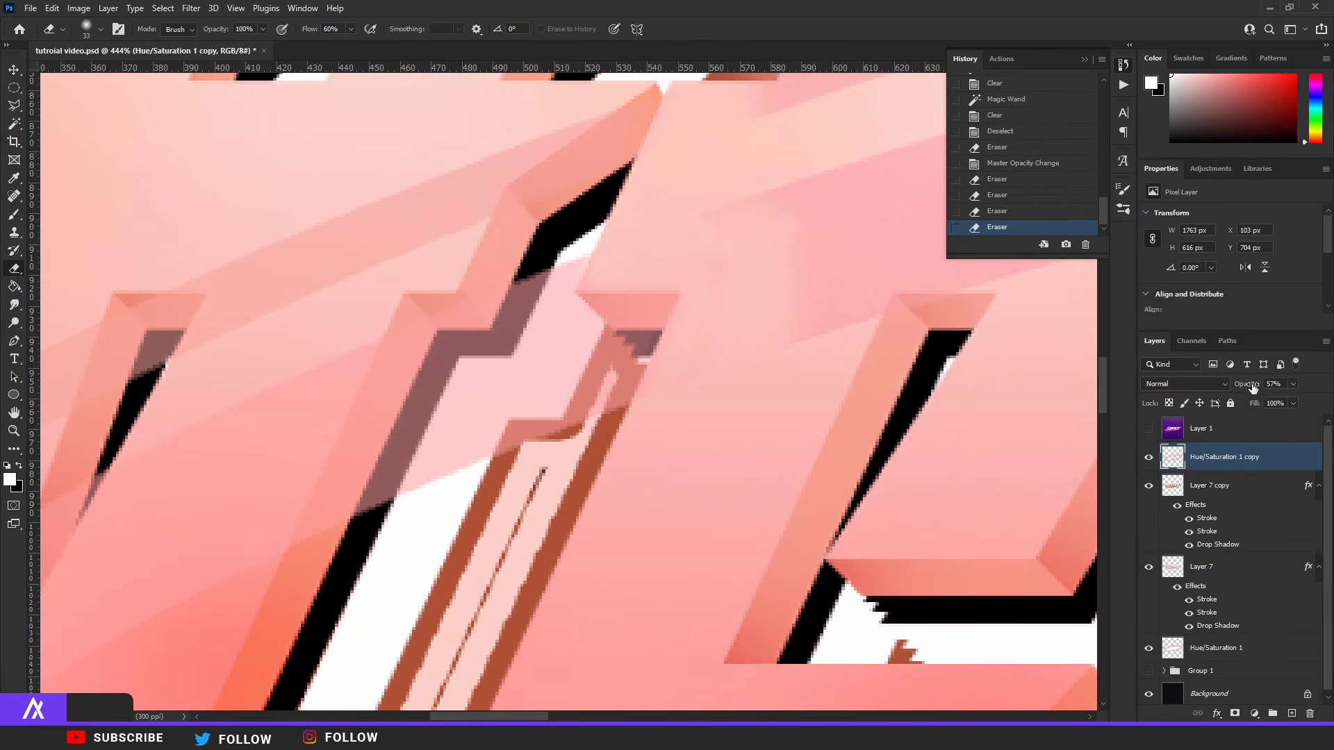
Step: Restore the ring copy's opacity to 100% and clean up the band ends beside the second character with the Eraser
{"action": "left_click_drag", "start_coordinate": [1252, 385], "coordinate": [1289, 384]}
{"action": "scroll", "coordinate": [877, 365], "scroll_direction": "down", "scroll_amount": 9}
{"action": "scroll", "coordinate": [813, 319], "scroll_direction": "up", "scroll_amount": 7}
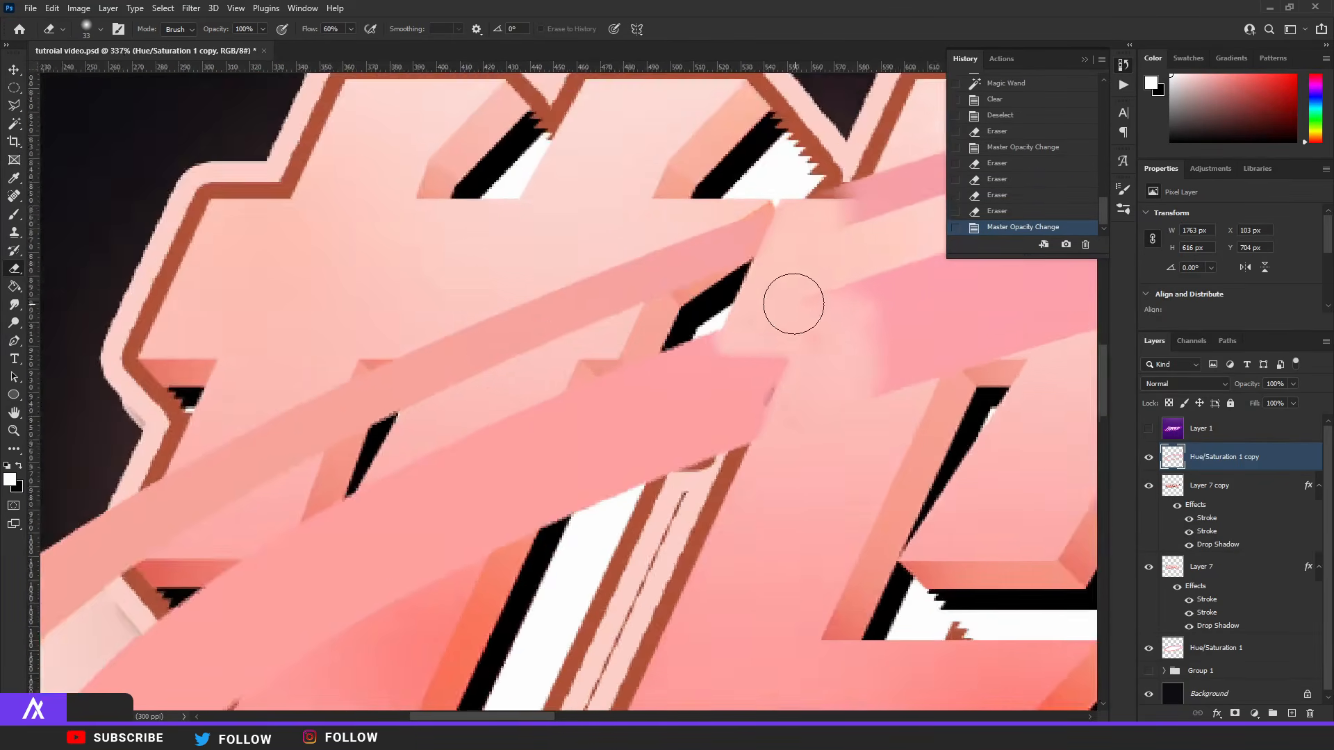
{"action": "left_click_drag", "start_coordinate": [829, 354], "coordinate": [782, 351]}
{"action": "left_click_drag", "start_coordinate": [766, 351], "coordinate": [782, 359], "text": "alt"}
{"action": "mouse_move", "coordinate": [782, 358]}
{"action": "left_mouse_down"}
{"action": "mouse_move", "coordinate": [770, 356]}
{"action": "mouse_move", "coordinate": [821, 358]}
{"action": "mouse_move", "coordinate": [798, 301]}
{"action": "mouse_move", "coordinate": [890, 357]}
{"action": "mouse_move", "coordinate": [837, 390]}
{"action": "mouse_move", "coordinate": [828, 456]}
{"action": "left_mouse_up"}
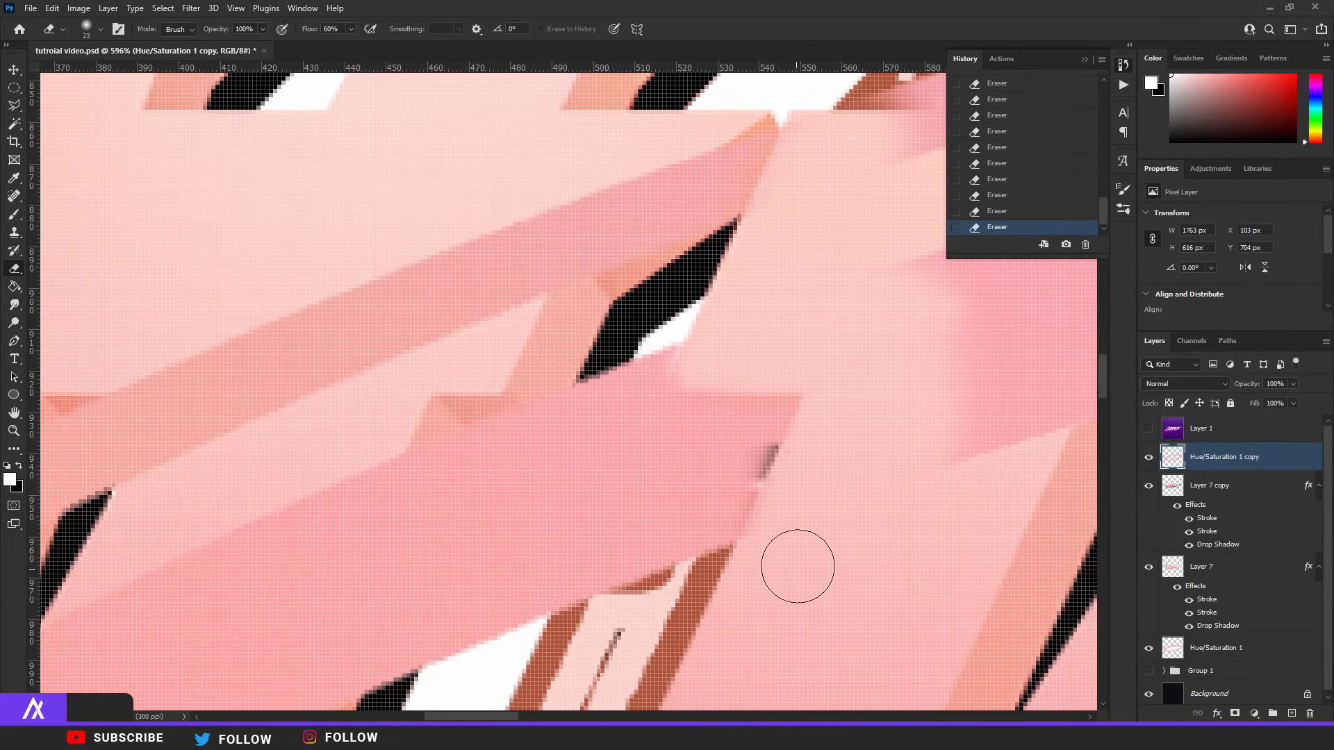
{"action": "scroll", "coordinate": [795, 569], "scroll_direction": "down", "scroll_amount": 4}
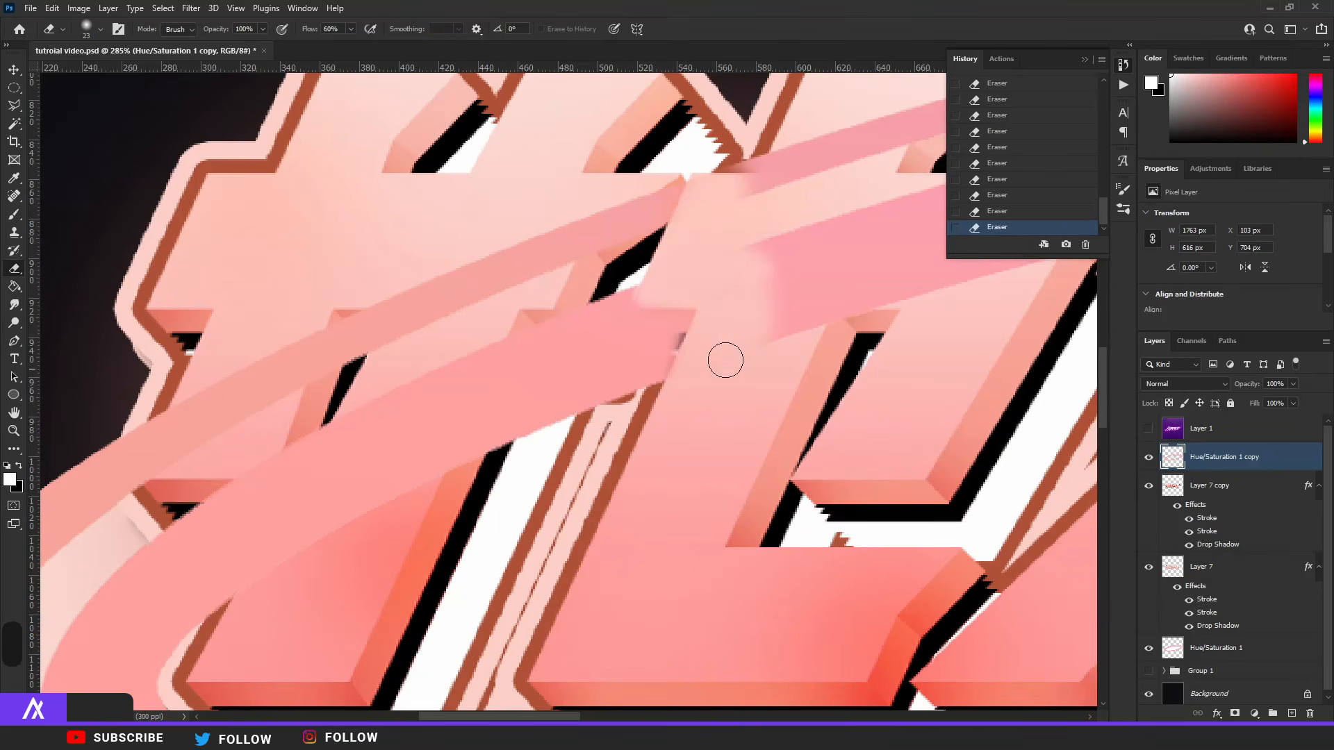
Step: Erase the ring copy's upper bands over the second and third characters with a 54 px soft Eraser
{"action": "scroll", "coordinate": [639, 364], "scroll_direction": "up", "scroll_amount": 3}
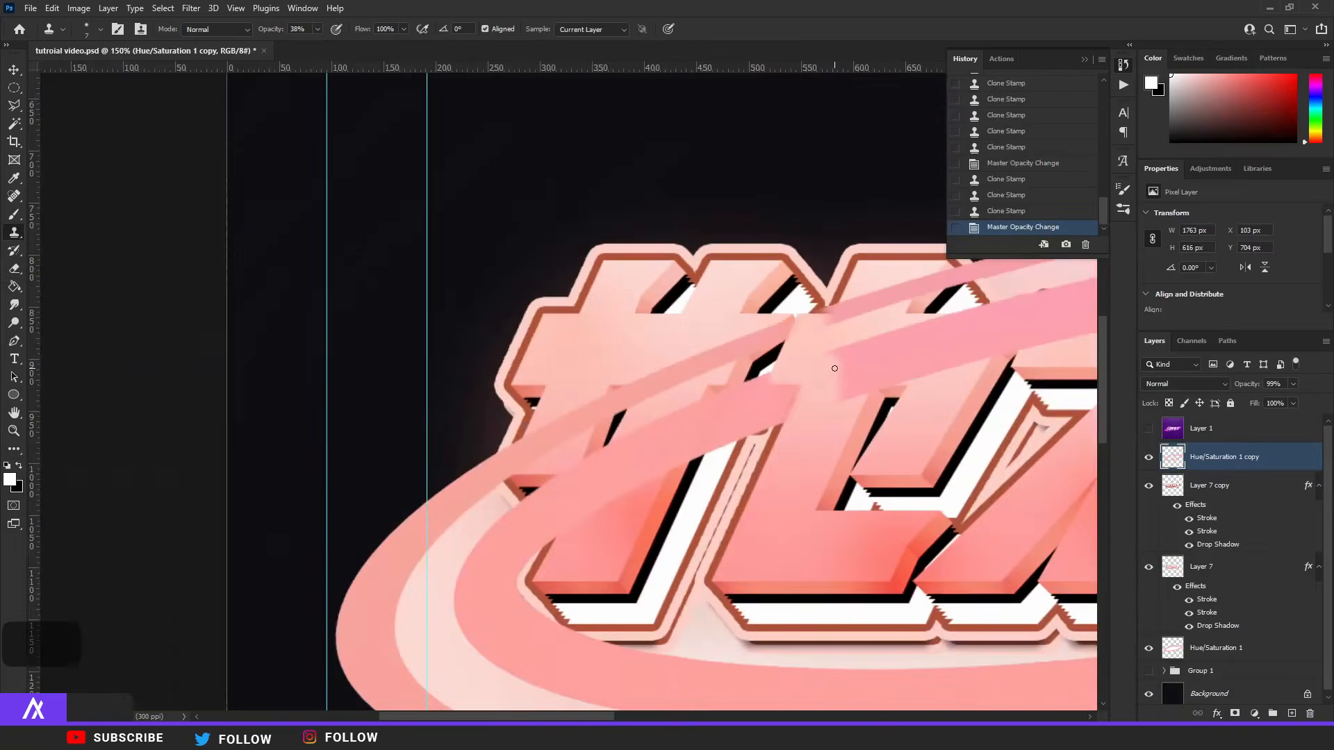
{"action": "scroll", "coordinate": [636, 371], "scroll_direction": "down", "scroll_amount": 2}
{"action": "scroll", "coordinate": [637, 371], "scroll_direction": "up", "scroll_amount": 2}
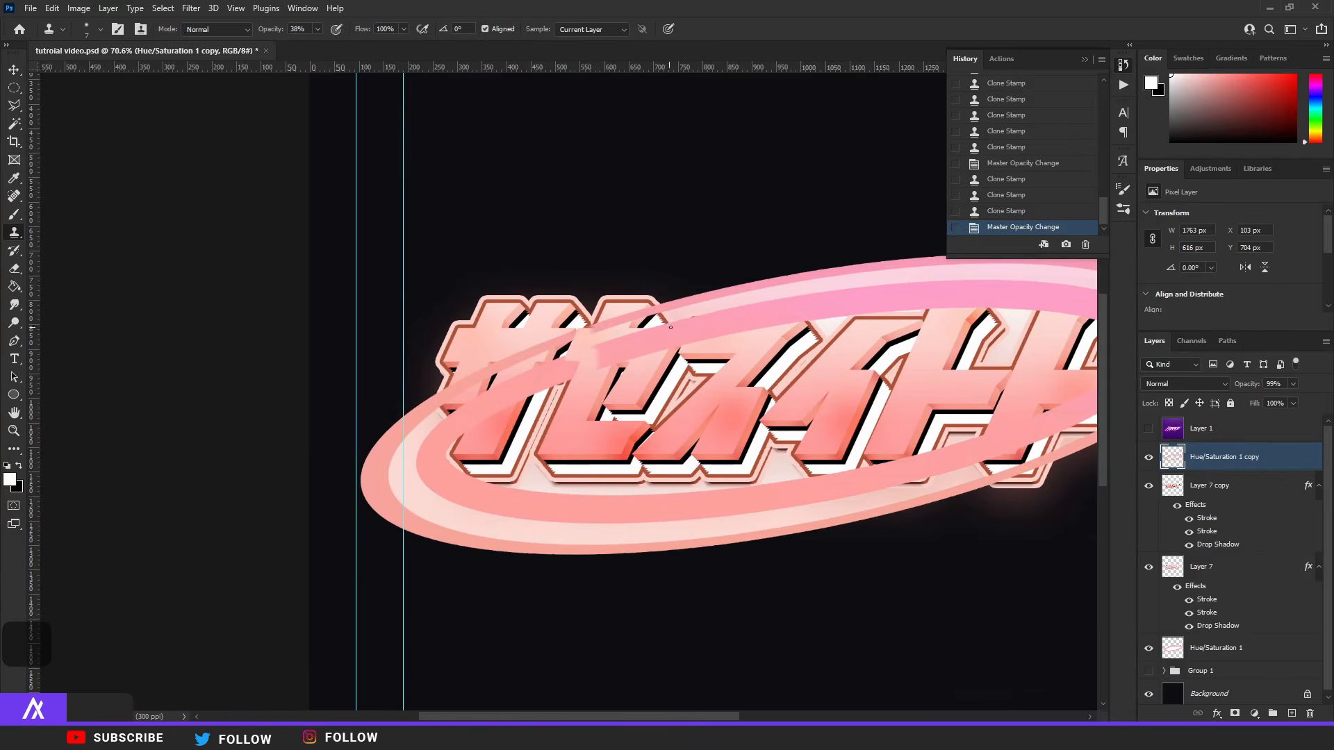
{"action": "scroll", "coordinate": [637, 371], "scroll_direction": "up", "scroll_amount": 4}
{"action": "left_click", "coordinate": [20, 274]}
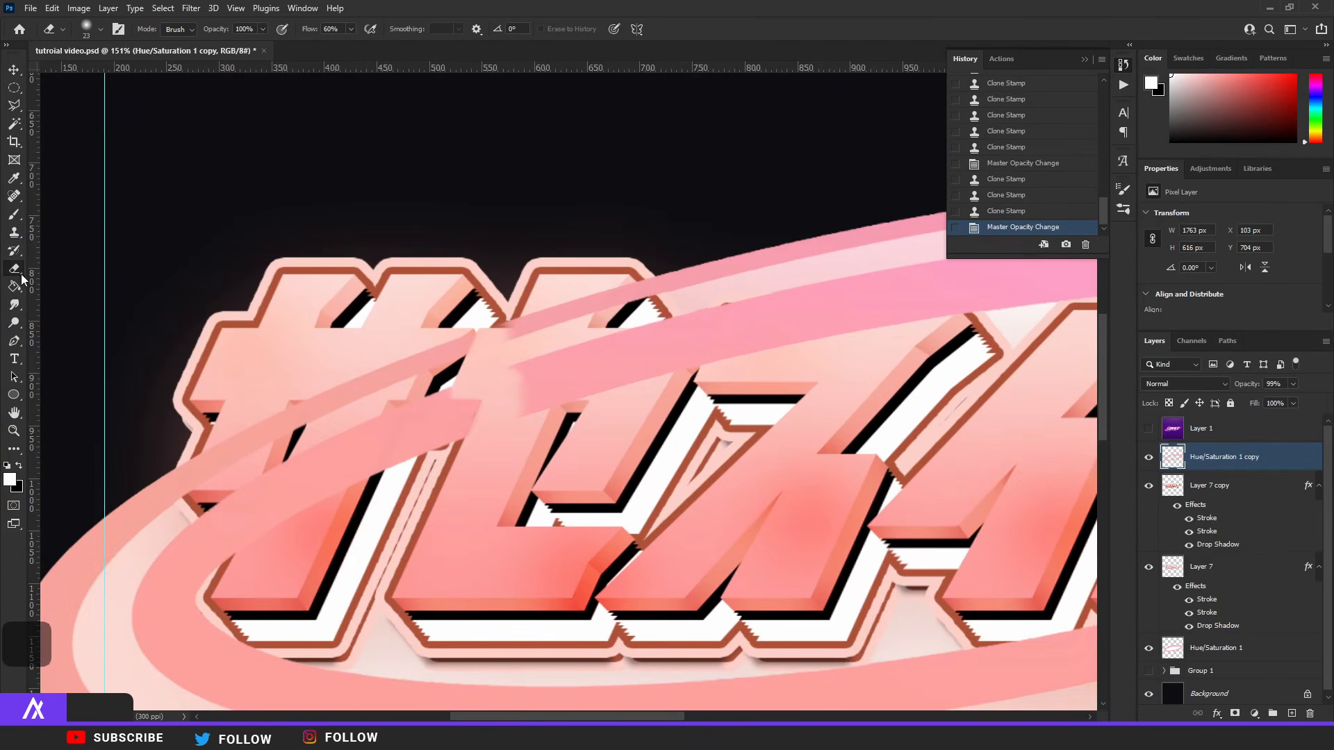
{"action": "right_click", "coordinate": [585, 352], "text": "alt"}
{"action": "mouse_move", "coordinate": [586, 351]}
{"action": "left_mouse_down"}
{"action": "mouse_move", "coordinate": [518, 352]}
{"action": "mouse_move", "coordinate": [638, 274]}
{"action": "mouse_move", "coordinate": [881, 357]}
{"action": "mouse_move", "coordinate": [932, 333]}
{"action": "left_mouse_up"}
{"action": "scroll", "coordinate": [915, 290], "scroll_direction": "right", "scroll_amount": 3}
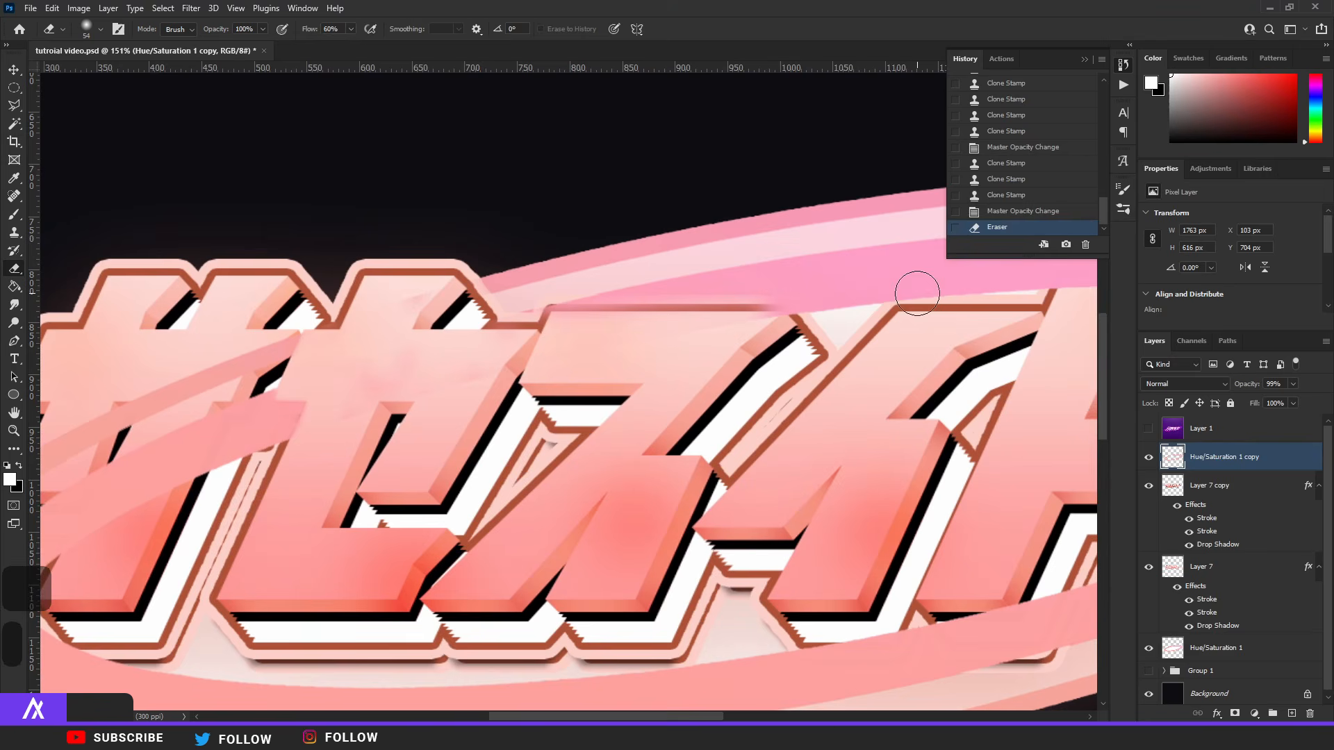
{"action": "left_click", "coordinate": [493, 305]}
{"action": "scroll", "coordinate": [479, 348], "scroll_direction": "down", "scroll_amount": 4}
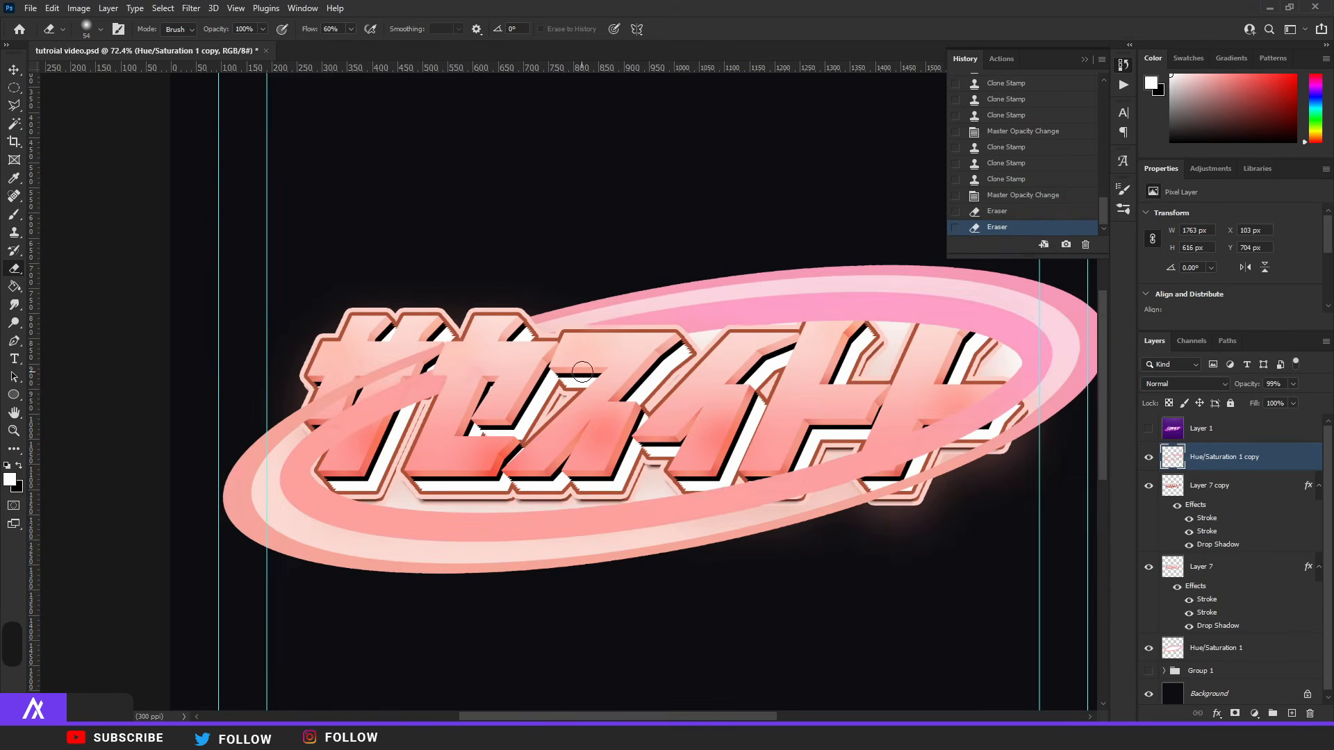
Step: Show the Layer 1 reference image briefly to compare the ring overlap, and hide it again
{"action": "left_click", "coordinate": [1148, 429]}
{"action": "left_click", "coordinate": [1148, 429]}
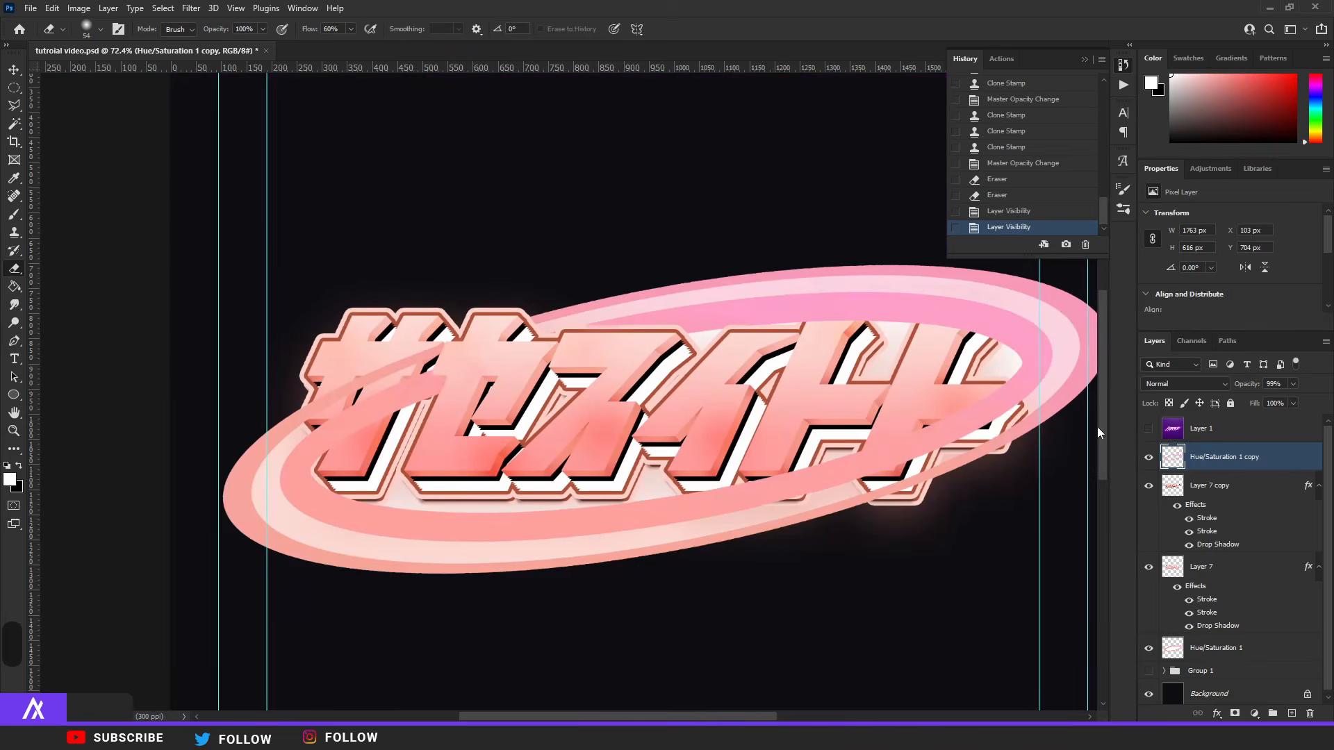
Step: Lower the ring copy's opacity to 88% and erase its lower bands over the bottoms of the last three characters
{"action": "scroll", "coordinate": [919, 461], "scroll_direction": "up", "scroll_amount": 3}
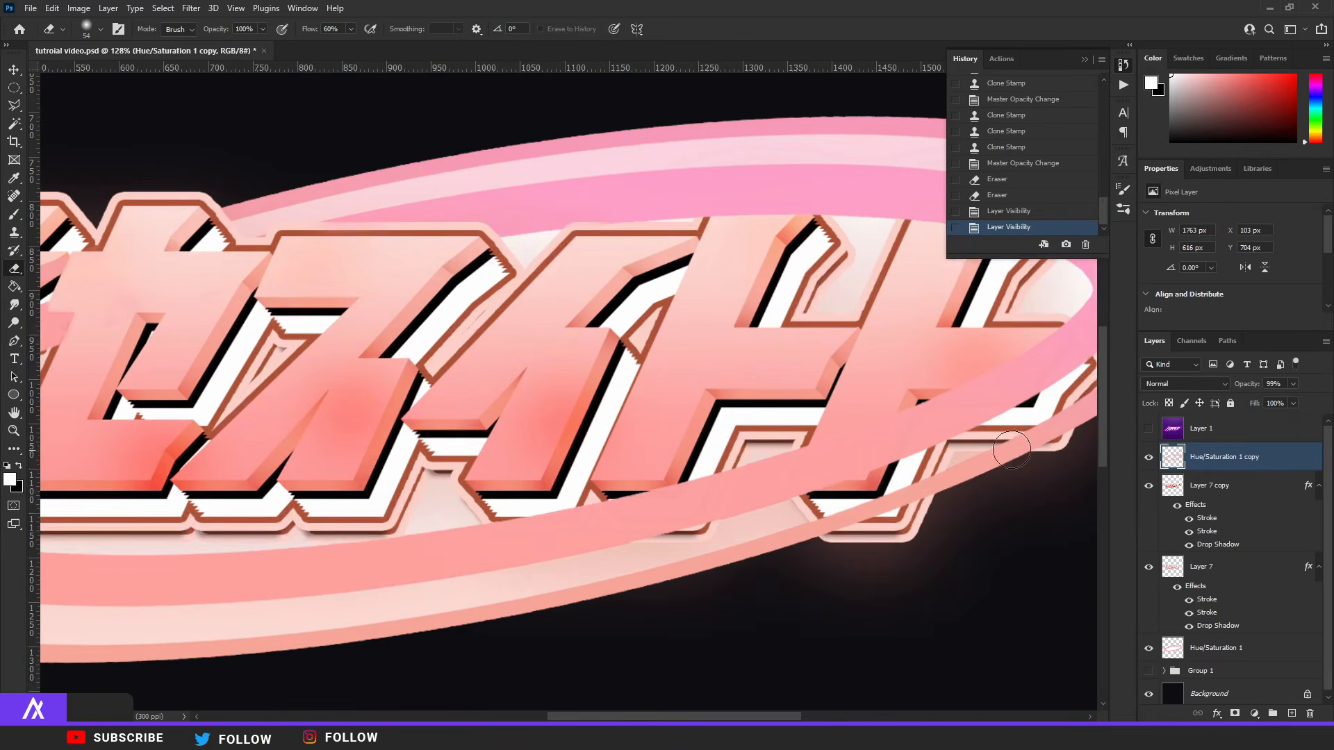
{"action": "scroll", "coordinate": [744, 368], "scroll_direction": "up", "scroll_amount": 5}
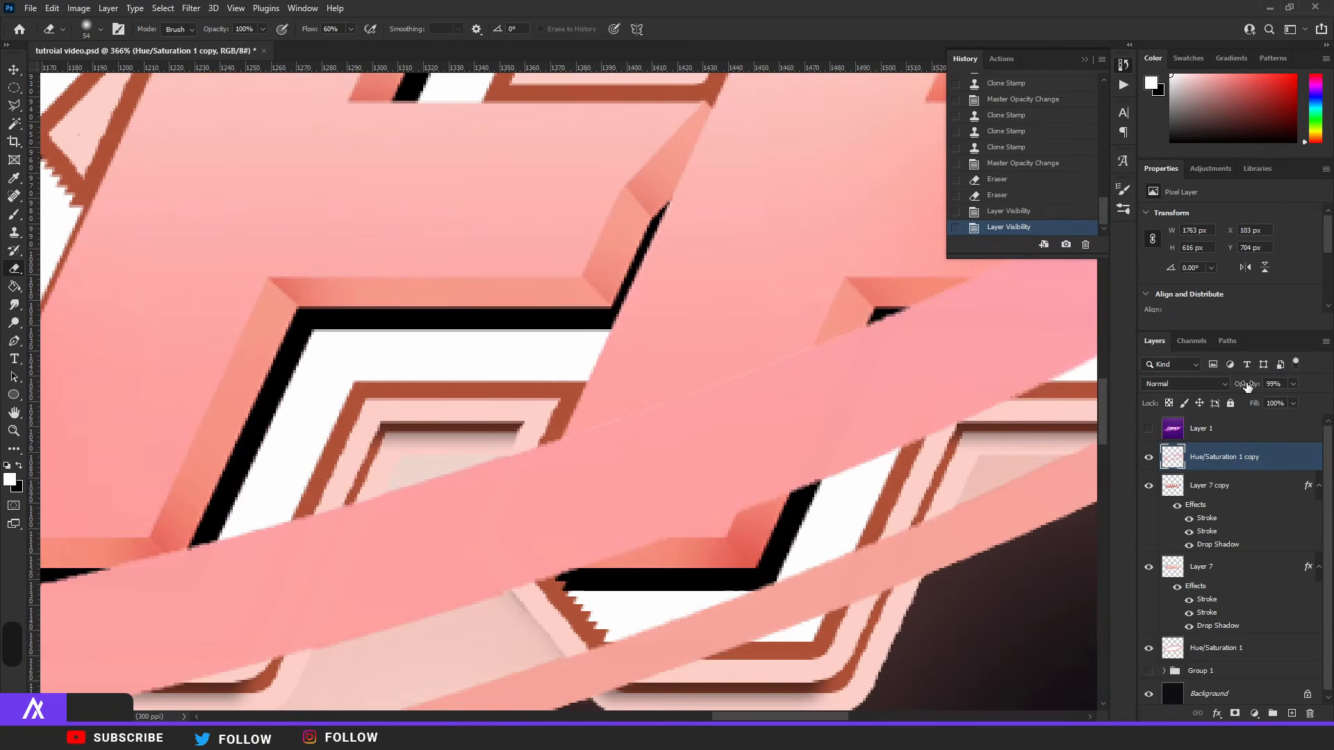
{"action": "left_click_drag", "start_coordinate": [1248, 386], "coordinate": [1240, 386]}
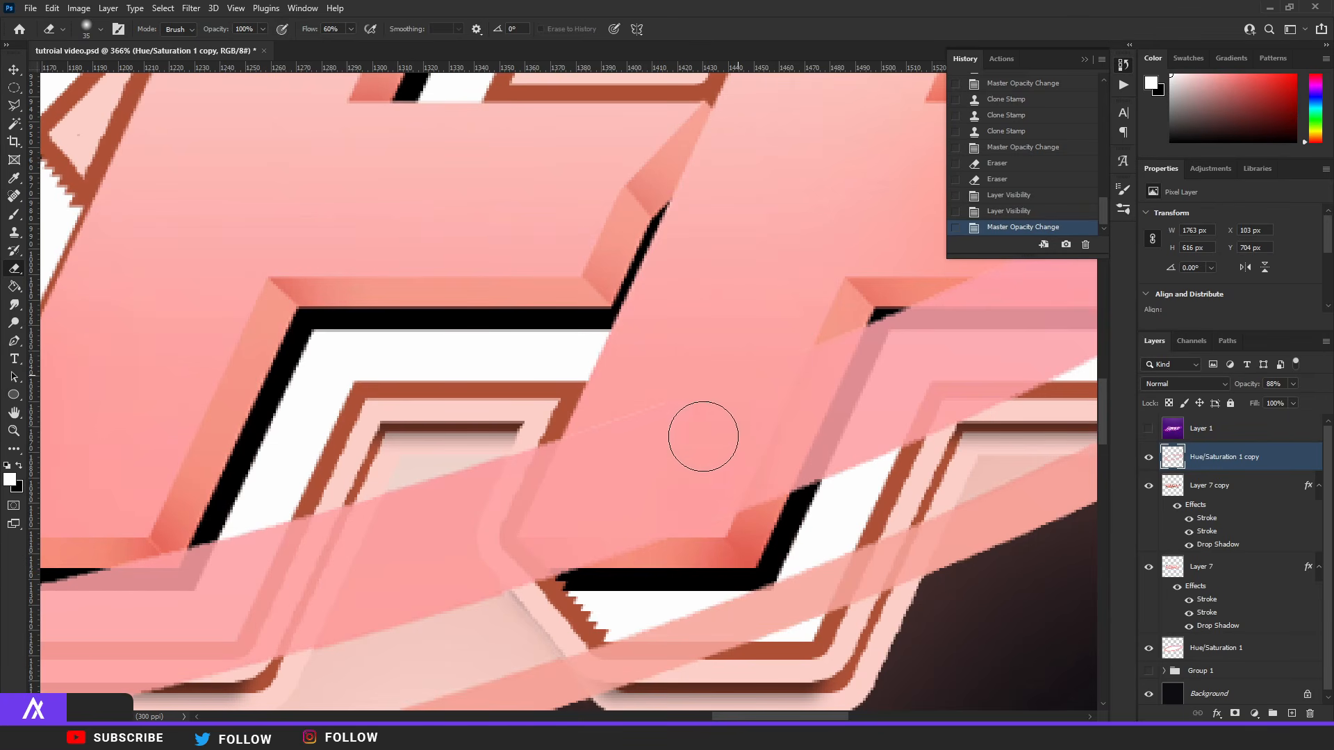
{"action": "mouse_move", "coordinate": [699, 438]}
{"action": "left_mouse_down"}
{"action": "mouse_move", "coordinate": [567, 549]}
{"action": "mouse_move", "coordinate": [590, 409]}
{"action": "mouse_move", "coordinate": [548, 497]}
{"action": "mouse_move", "coordinate": [570, 430]}
{"action": "mouse_move", "coordinate": [574, 463]}
{"action": "mouse_move", "coordinate": [624, 384]}
{"action": "left_mouse_up"}
{"action": "scroll", "coordinate": [574, 464], "scroll_direction": "down", "scroll_amount": 4}
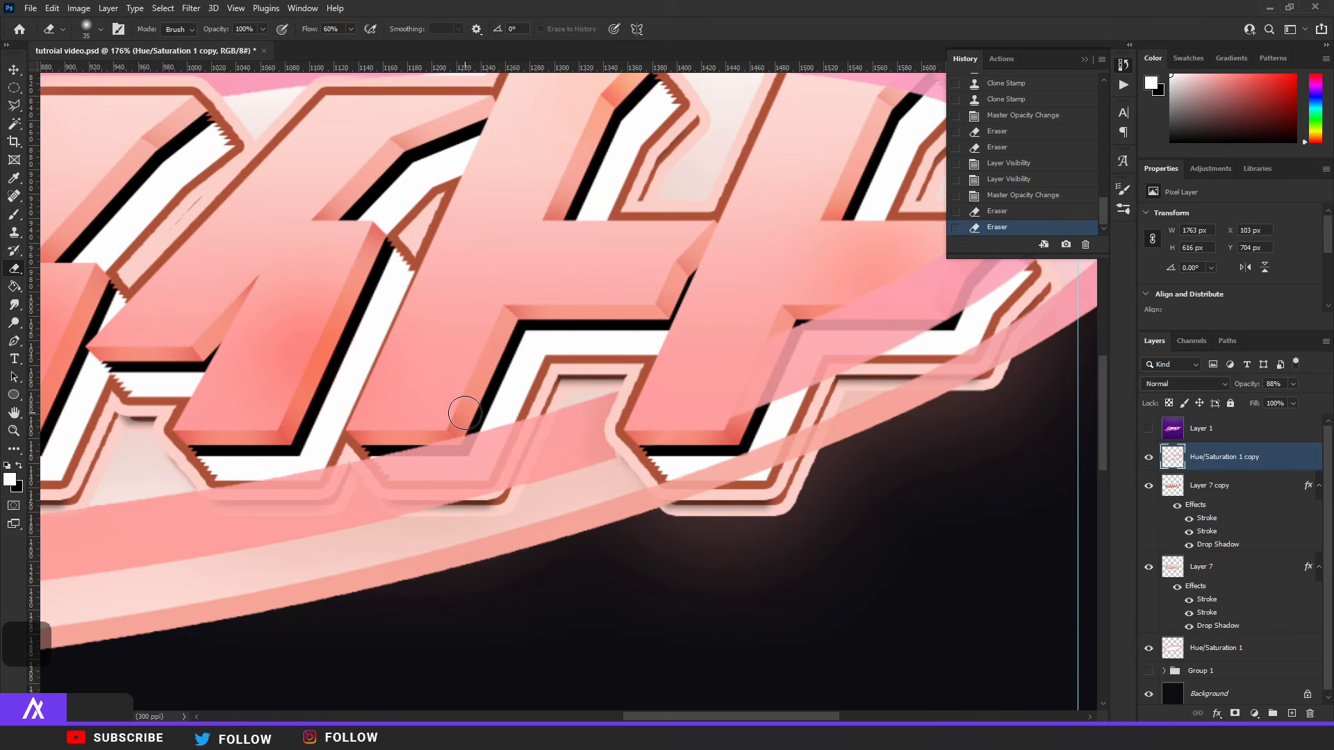
{"action": "mouse_move", "coordinate": [464, 413]}
{"action": "left_mouse_down"}
{"action": "mouse_move", "coordinate": [393, 456]}
{"action": "mouse_move", "coordinate": [369, 454]}
{"action": "mouse_move", "coordinate": [421, 471]}
{"action": "mouse_move", "coordinate": [434, 467]}
{"action": "mouse_move", "coordinate": [349, 440]}
{"action": "mouse_move", "coordinate": [396, 455]}
{"action": "mouse_move", "coordinate": [407, 492]}
{"action": "mouse_move", "coordinate": [313, 513]}
{"action": "mouse_move", "coordinate": [466, 417]}
{"action": "mouse_move", "coordinate": [436, 517]}
{"action": "mouse_move", "coordinate": [495, 425]}
{"action": "mouse_move", "coordinate": [484, 458]}
{"action": "mouse_move", "coordinate": [513, 424]}
{"action": "mouse_move", "coordinate": [491, 466]}
{"action": "mouse_move", "coordinate": [536, 389]}
{"action": "mouse_move", "coordinate": [497, 467]}
{"action": "mouse_move", "coordinate": [523, 415]}
{"action": "left_mouse_up"}
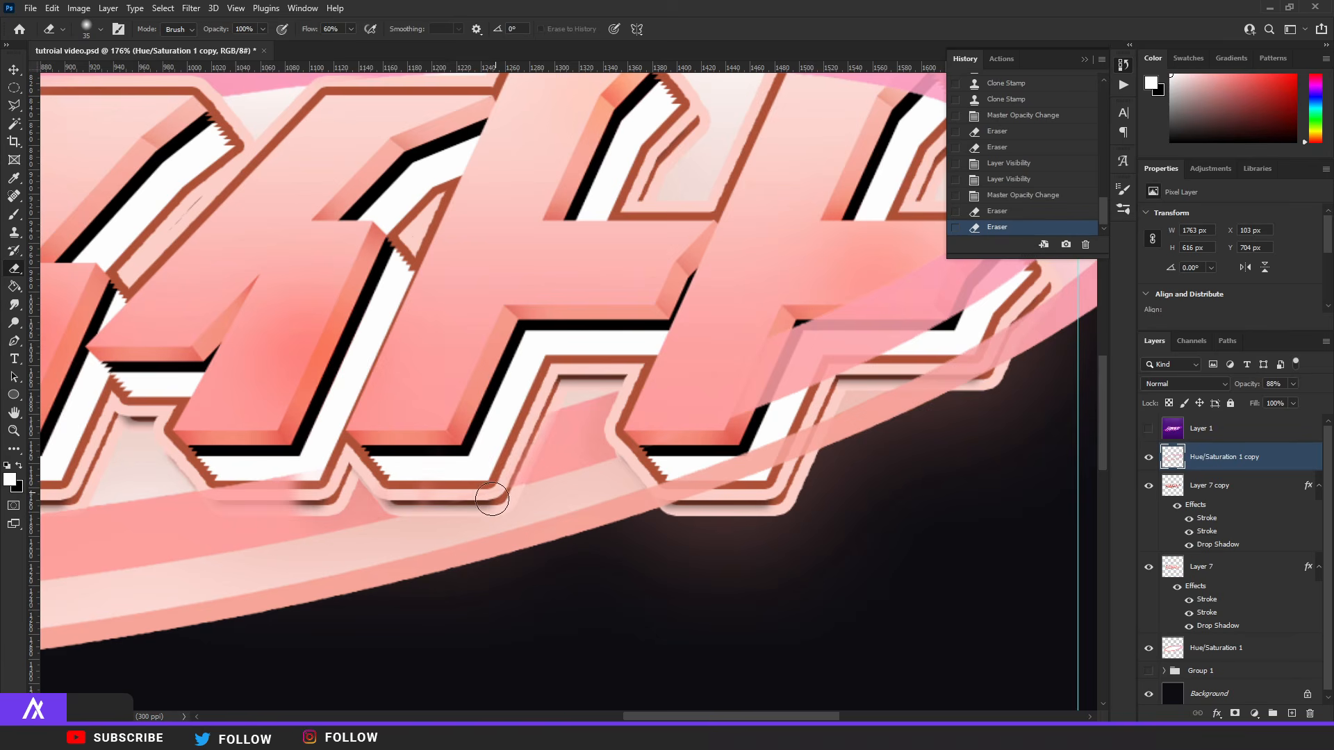
{"action": "mouse_move", "coordinate": [352, 508]}
{"action": "left_mouse_down"}
{"action": "mouse_move", "coordinate": [242, 513]}
{"action": "mouse_move", "coordinate": [284, 489]}
{"action": "mouse_move", "coordinate": [269, 479]}
{"action": "mouse_move", "coordinate": [267, 518]}
{"action": "left_mouse_up"}
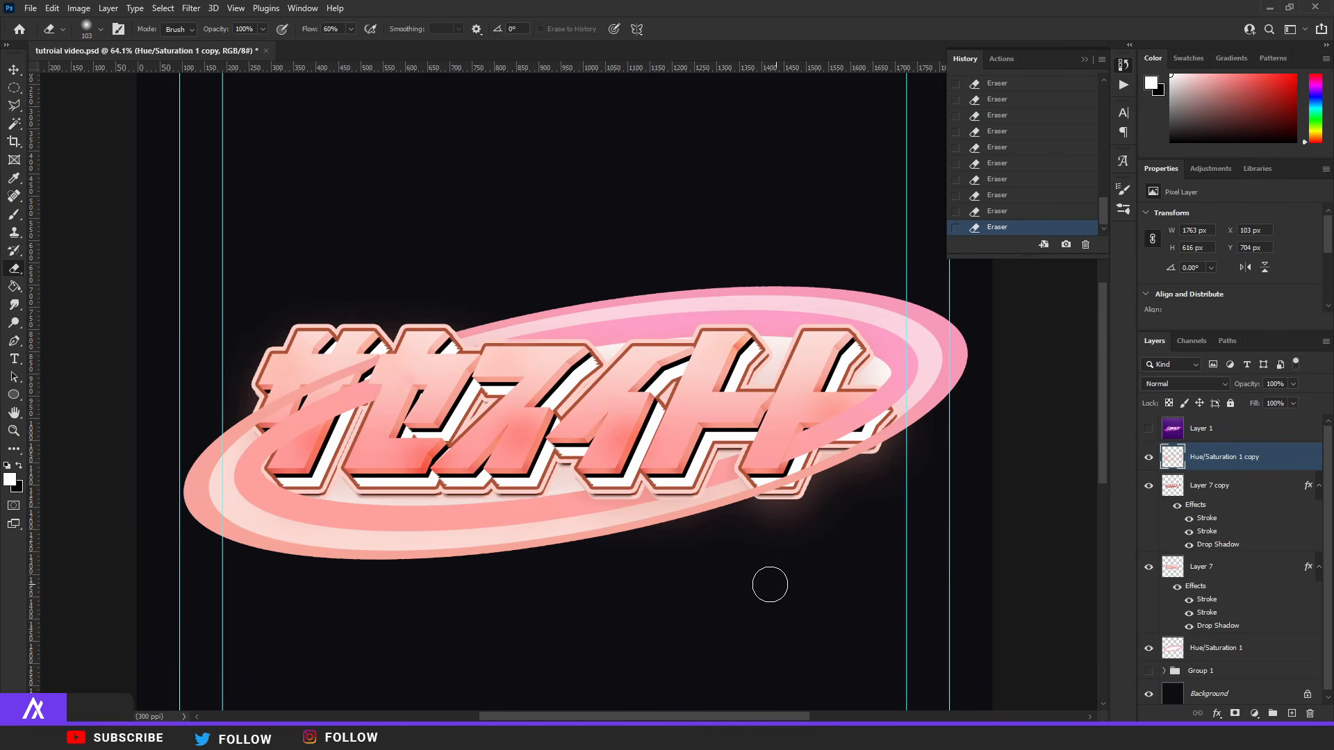
Step: Open process pack.psd from File Explorer and hide its top process preview layer
{"action": "left_click", "coordinate": [265, 731]}
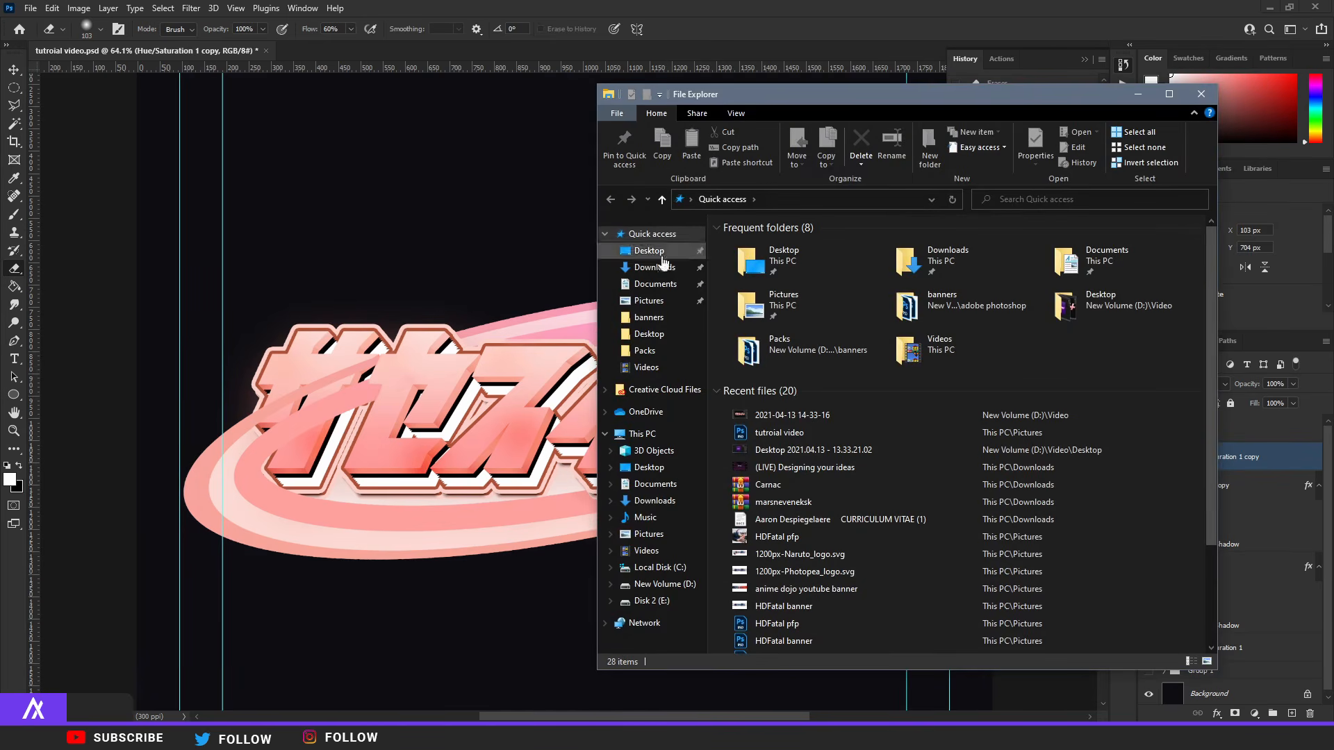
{"action": "left_click_drag", "start_coordinate": [797, 95], "coordinate": [0, 233]}
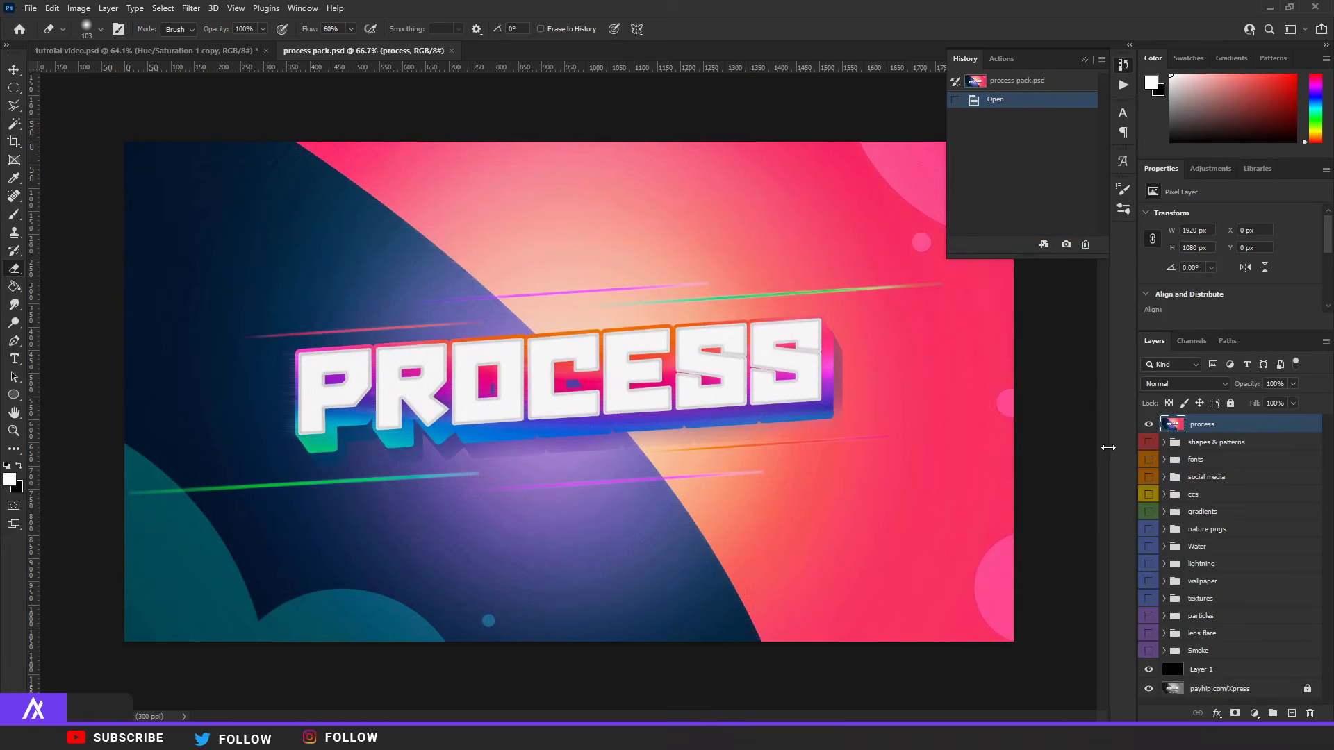
{"action": "left_click", "coordinate": [1149, 425]}
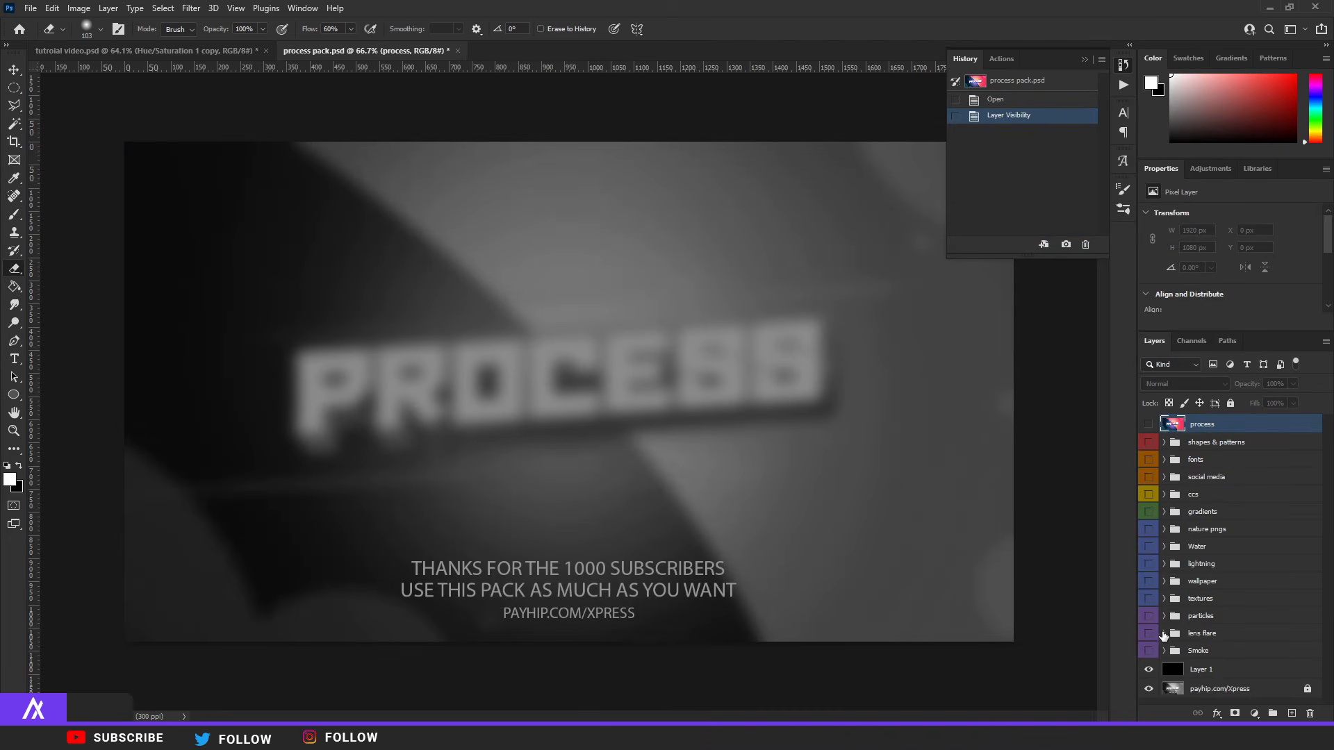
Step: Show the first layer in the lens flare group and move that flare into tutroial video.psd, between the third and fourth characters' bases
{"action": "left_click", "coordinate": [1163, 636]}
{"action": "scroll", "coordinate": [649, 455], "scroll_direction": "up", "scroll_amount": 2}
{"action": "scroll", "coordinate": [1211, 595], "scroll_direction": "down", "scroll_amount": 3}
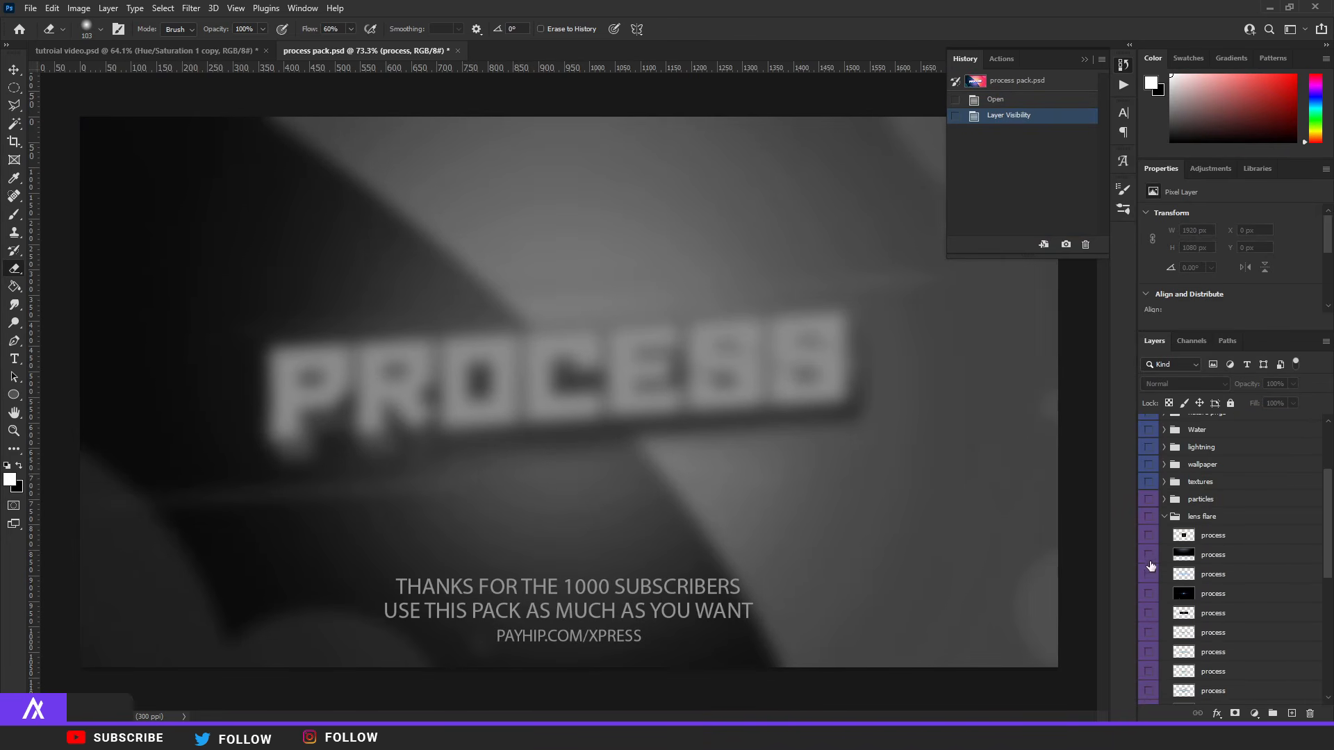
{"action": "left_click", "coordinate": [1149, 535]}
{"action": "left_click", "coordinate": [1201, 540]}
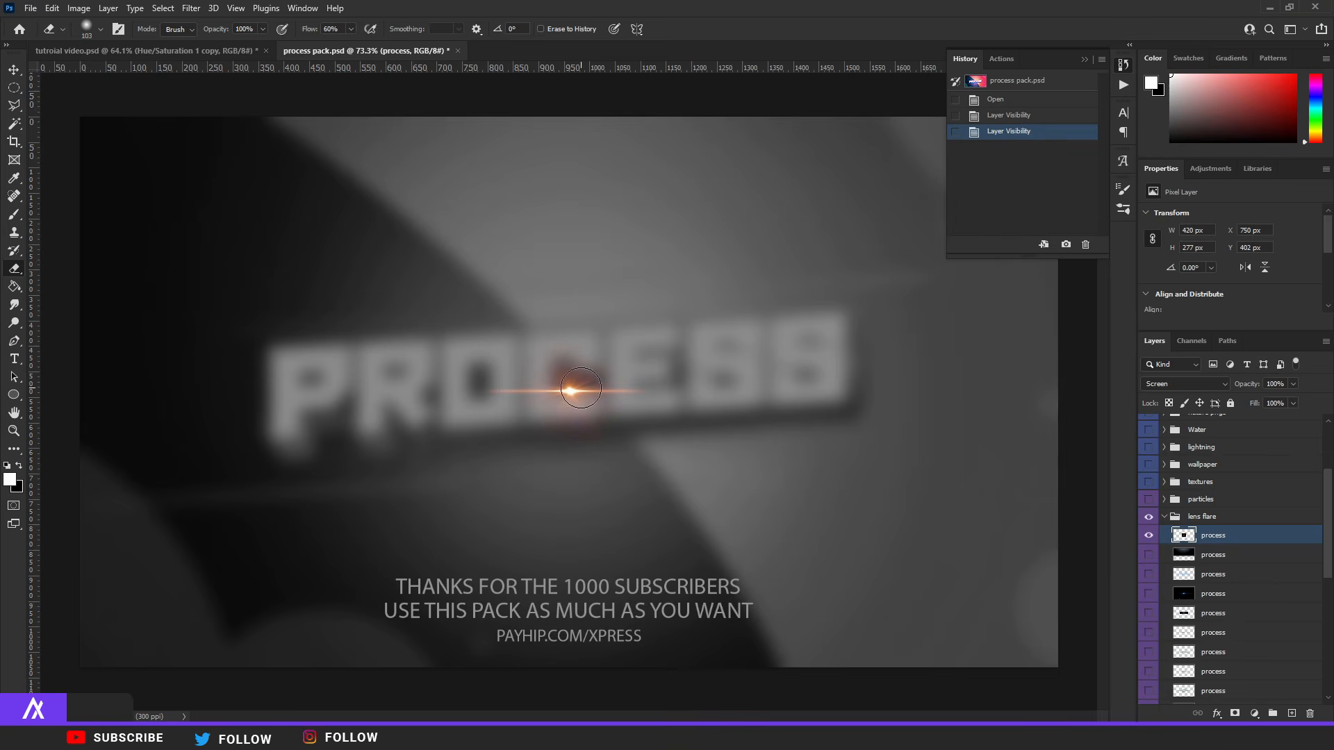
{"action": "key", "text": "v"}
{"action": "left_click_drag", "start_coordinate": [571, 397], "coordinate": [565, 481]}
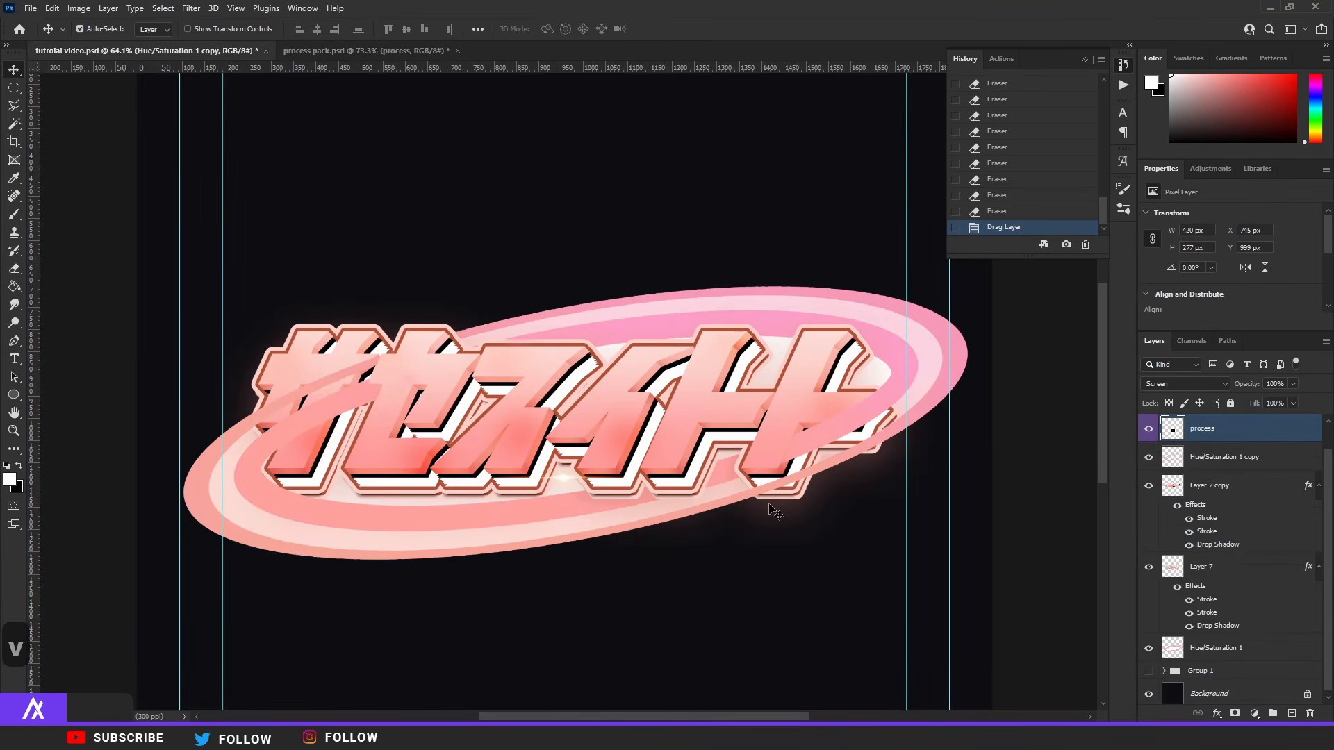
Step: Apply a Hue/Saturation adjustment to the imported flare layer
{"action": "scroll", "coordinate": [582, 477], "scroll_direction": "up", "scroll_amount": 3}
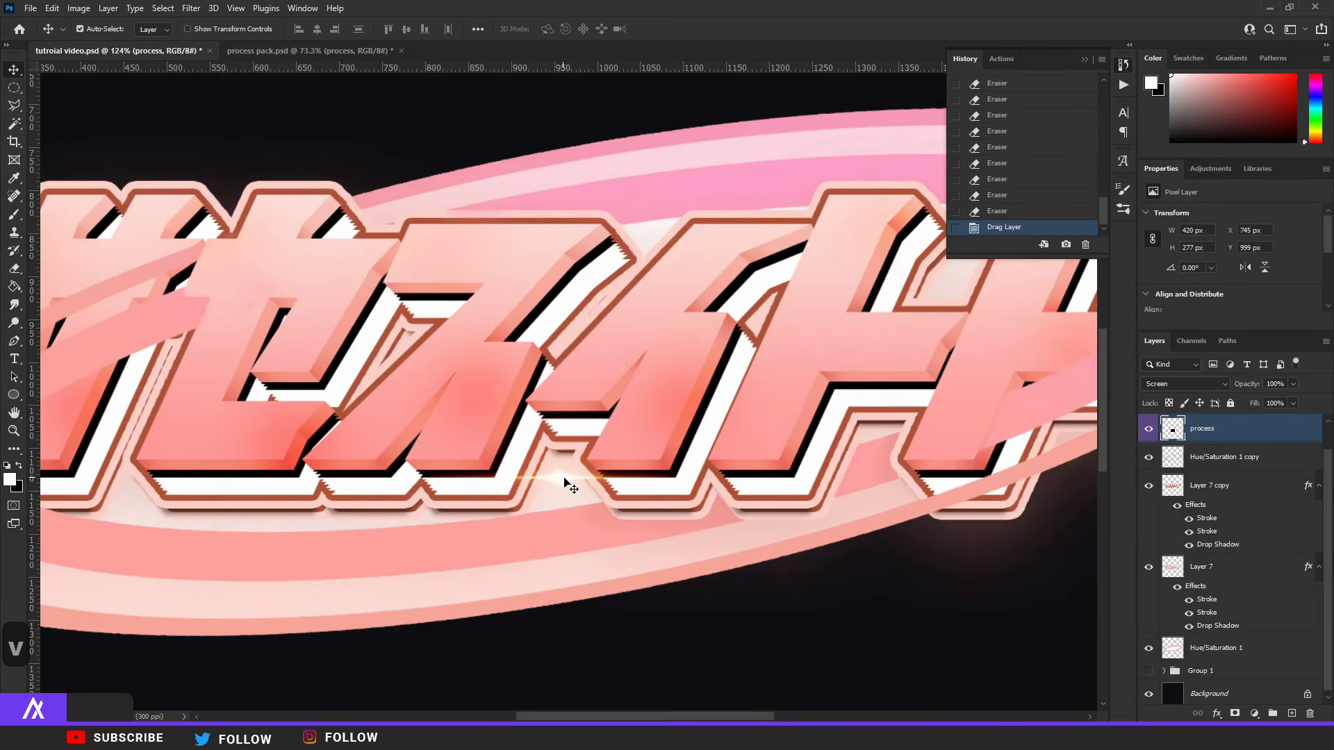
{"action": "key", "text": "ctrl+u"}
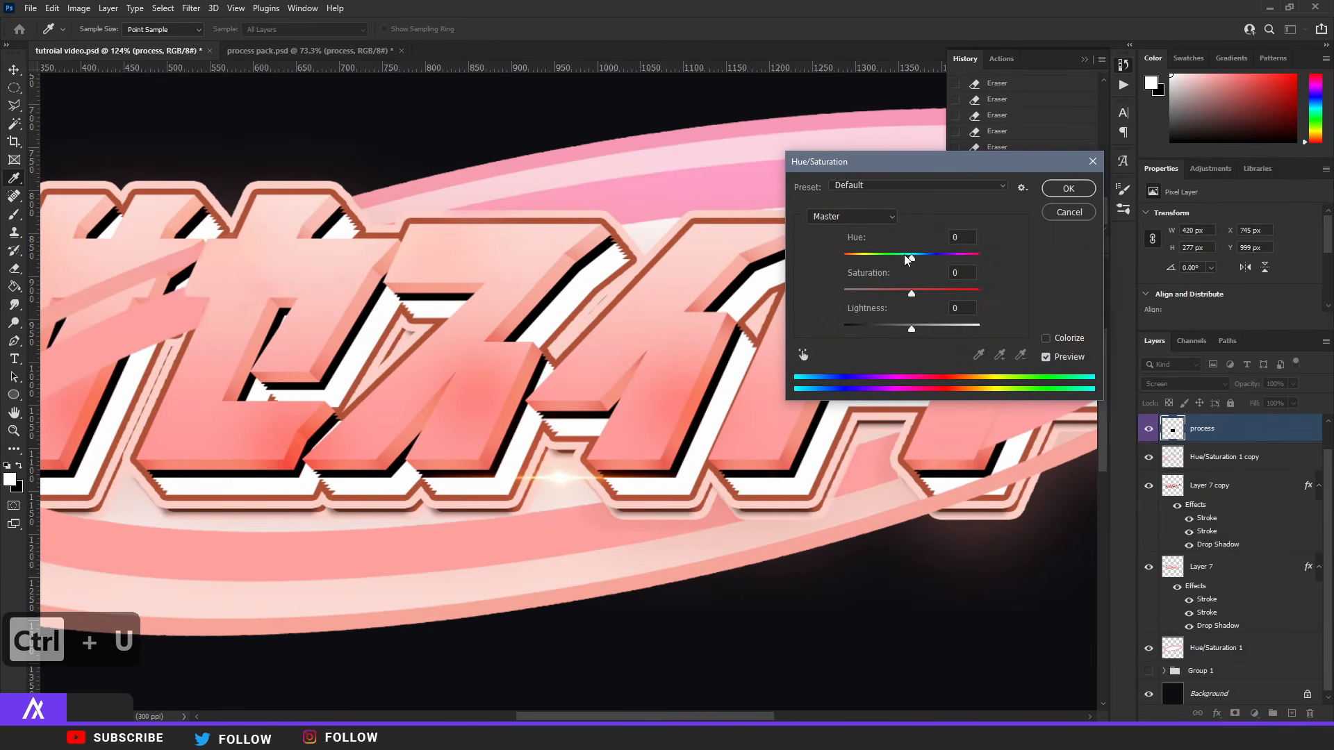
{"action": "left_click", "coordinate": [1068, 188]}
{"action": "key", "text": "v"}
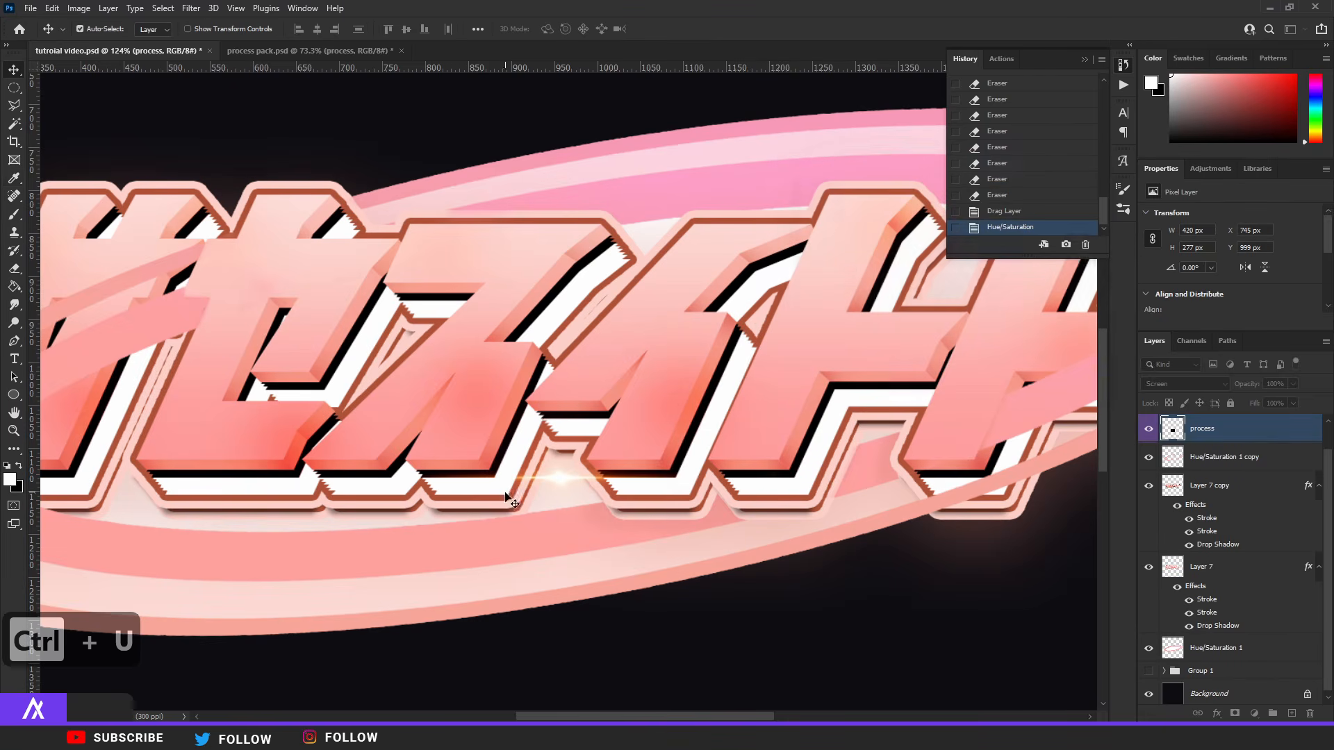
Step: Move the flare onto the dark background below the logo and refine its colour with a second Hue/Saturation adjustment
{"action": "left_click_drag", "start_coordinate": [558, 478], "coordinate": [762, 613]}
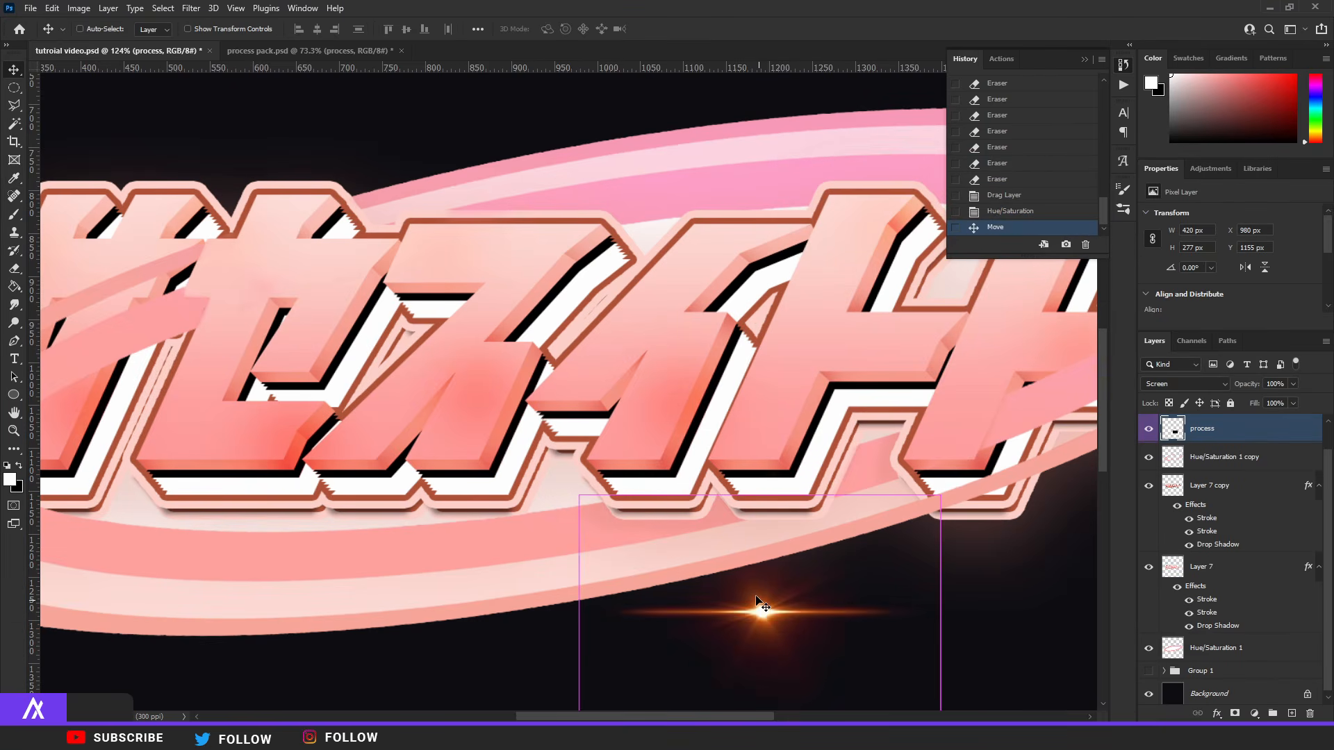
{"action": "key", "text": "ctrl+u"}
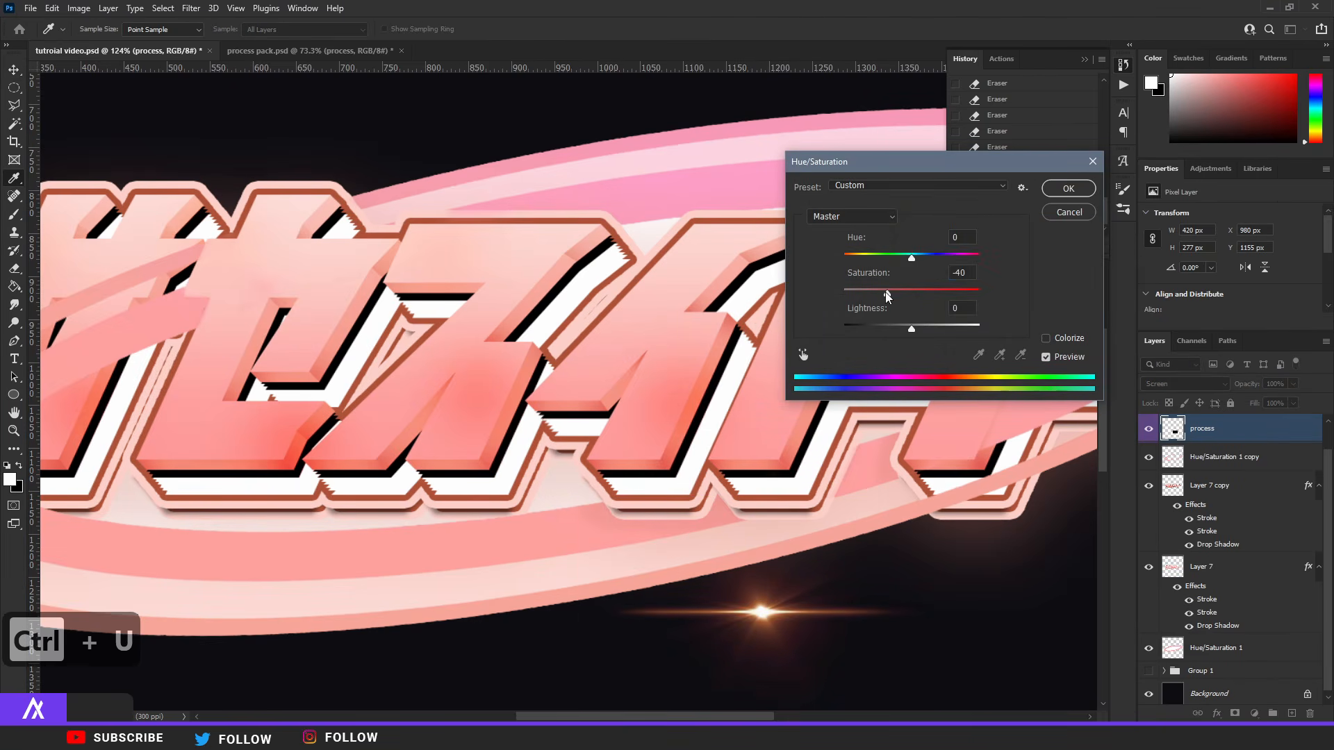
{"action": "left_click_drag", "start_coordinate": [906, 263], "coordinate": [915, 263]}
{"action": "key", "text": "Return"}
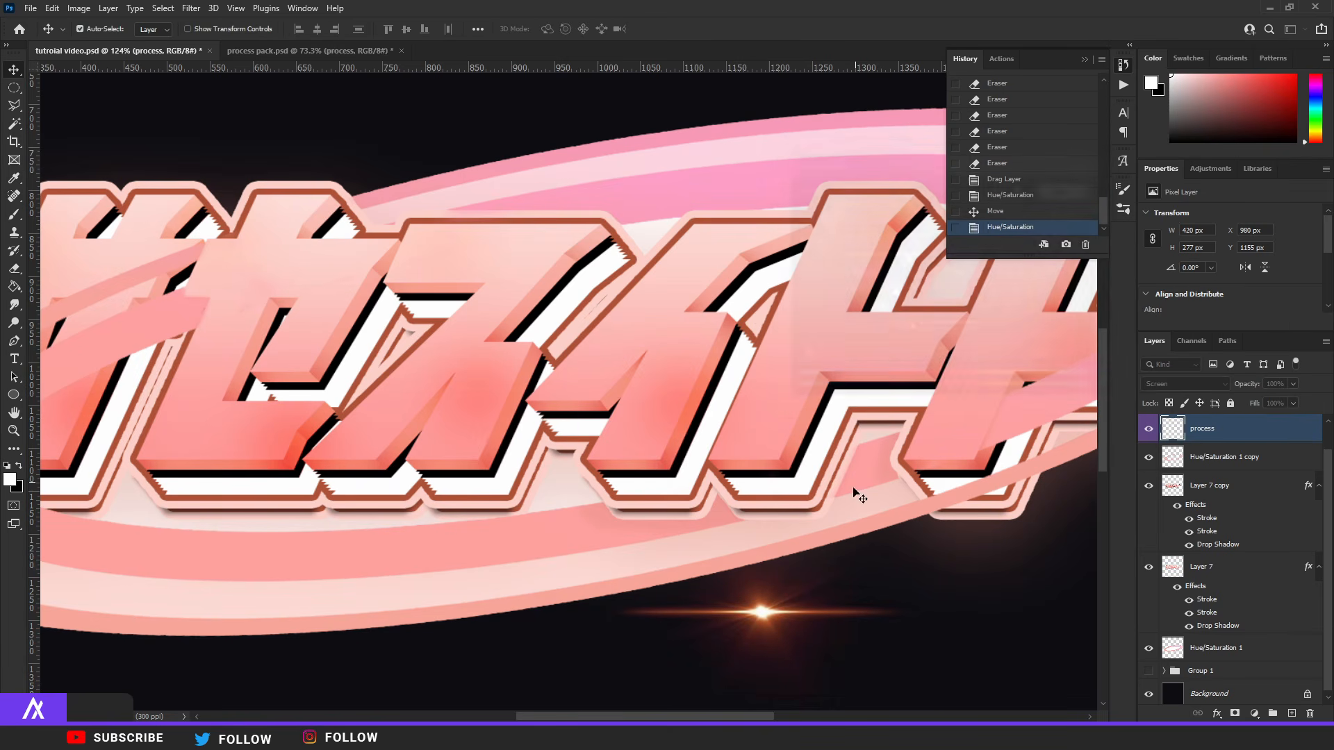
Step: Move the flare onto the lower outline of the third character
{"action": "left_click_drag", "start_coordinate": [762, 611], "coordinate": [716, 515]}
{"action": "left_click_drag", "start_coordinate": [790, 526], "coordinate": [441, 483]}
{"action": "scroll", "coordinate": [423, 497], "scroll_direction": "down", "scroll_amount": 3}
{"action": "scroll", "coordinate": [422, 501], "scroll_direction": "down", "scroll_amount": 2}
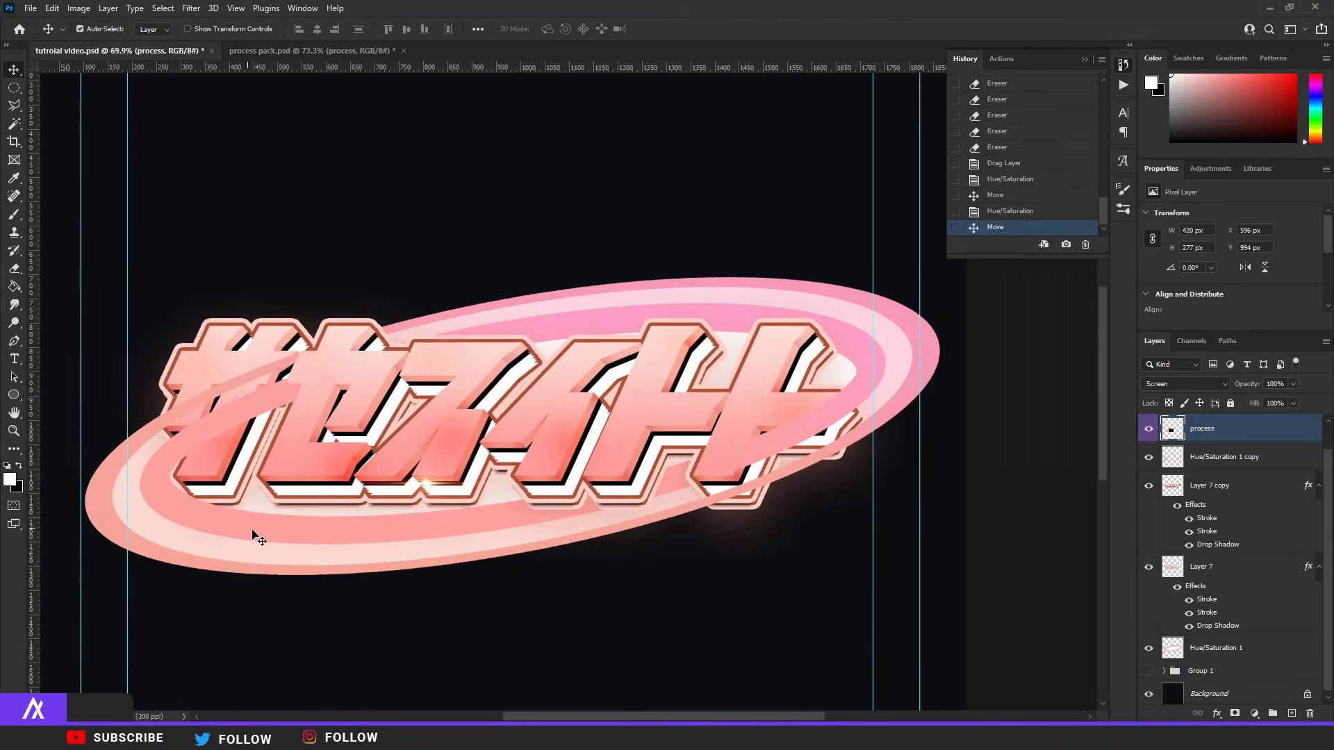
{"action": "scroll", "coordinate": [424, 556], "scroll_direction": "up", "scroll_amount": 3}
{"action": "left_click_drag", "start_coordinate": [438, 421], "coordinate": [509, 414]}
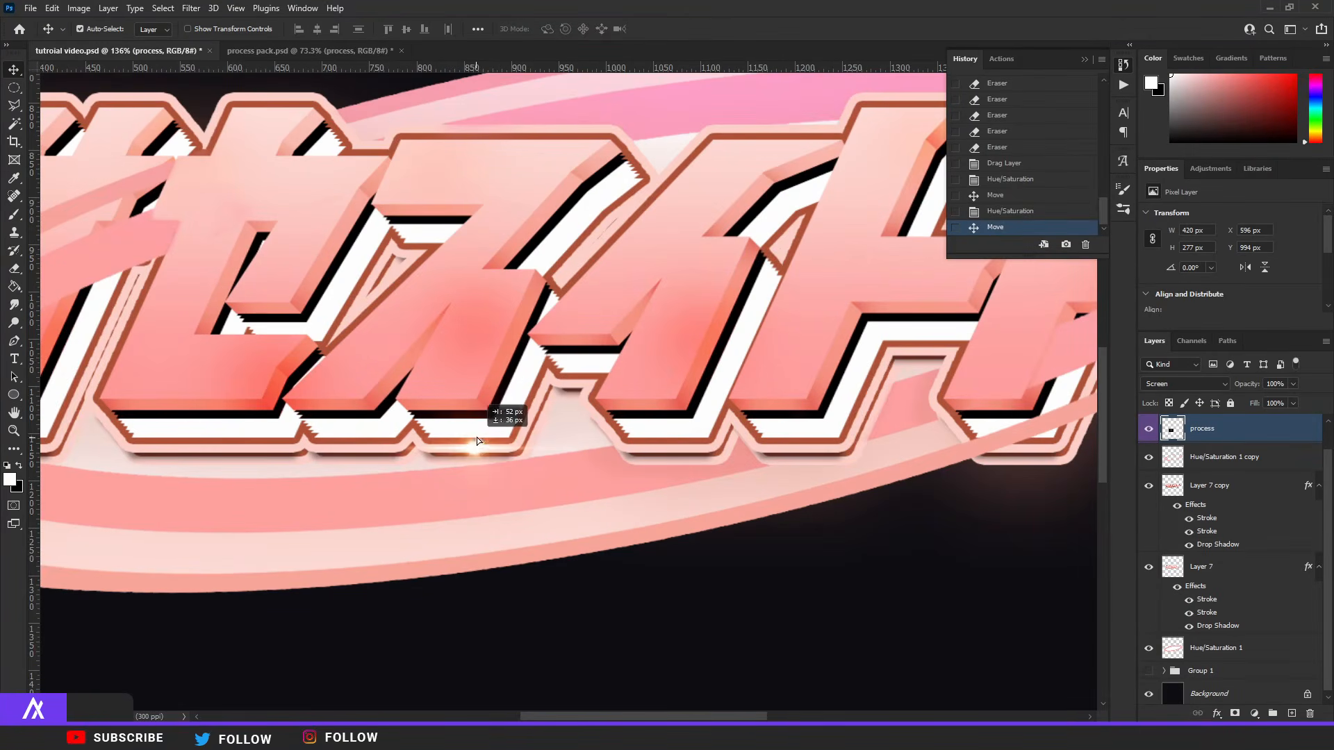
Step: Scale the flare down to about 63% with Free Transform at the third character's lower corner
{"action": "scroll", "coordinate": [500, 461], "scroll_direction": "up", "scroll_amount": 3}
{"action": "key", "text": "ctrl+t"}
{"action": "left_click_drag", "start_coordinate": [800, 653], "coordinate": [652, 581]}
{"action": "left_click_drag", "start_coordinate": [520, 452], "coordinate": [572, 476]}
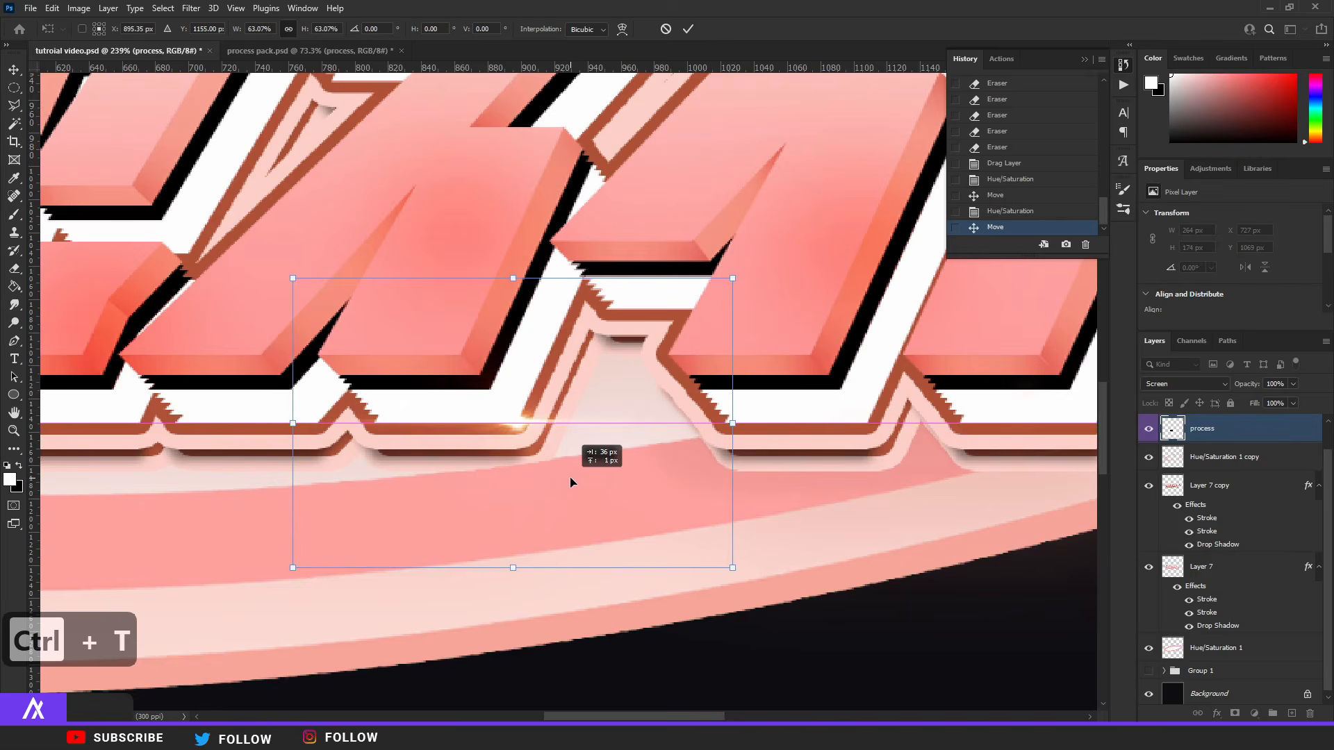
{"action": "key", "text": "Return"}
Step: Shift the flare back along the third character's lower outline and nudge it 4 px down
{"action": "scroll", "coordinate": [536, 477], "scroll_direction": "down", "scroll_amount": 3}
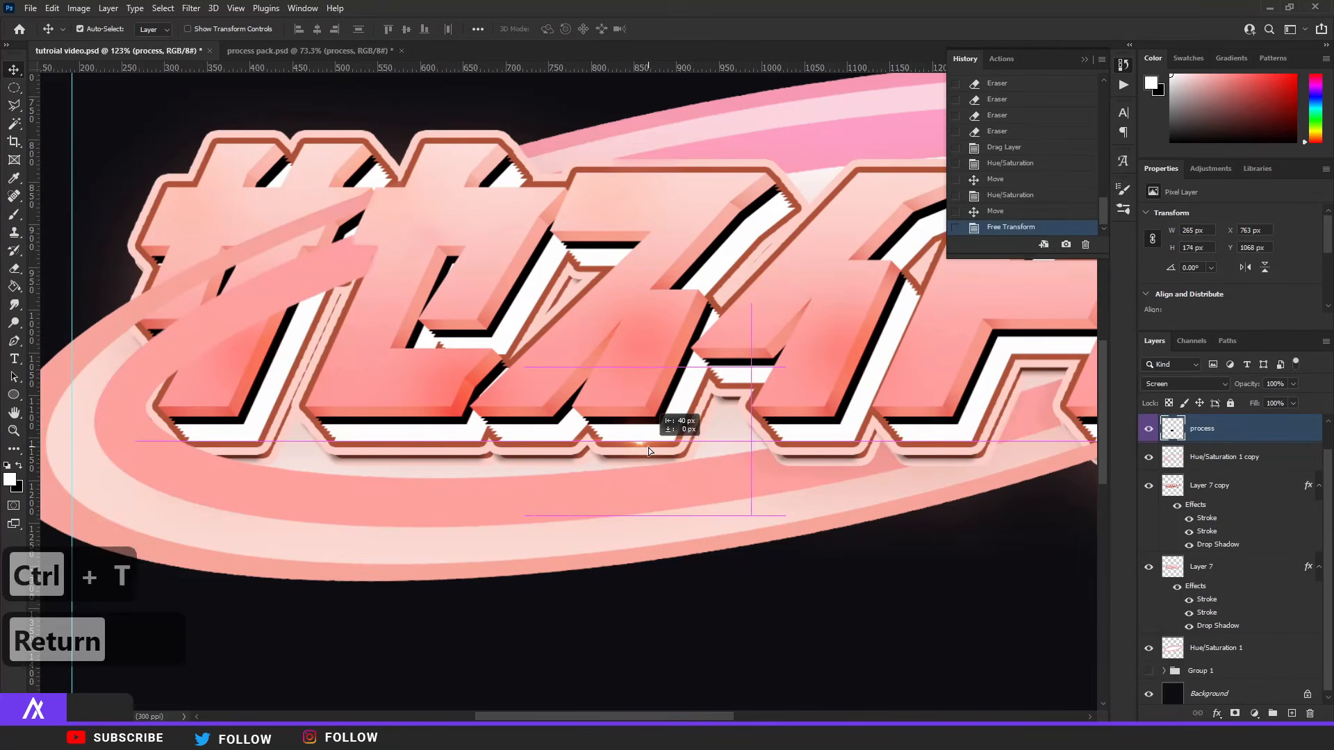
{"action": "left_click_drag", "start_coordinate": [649, 451], "coordinate": [649, 450]}
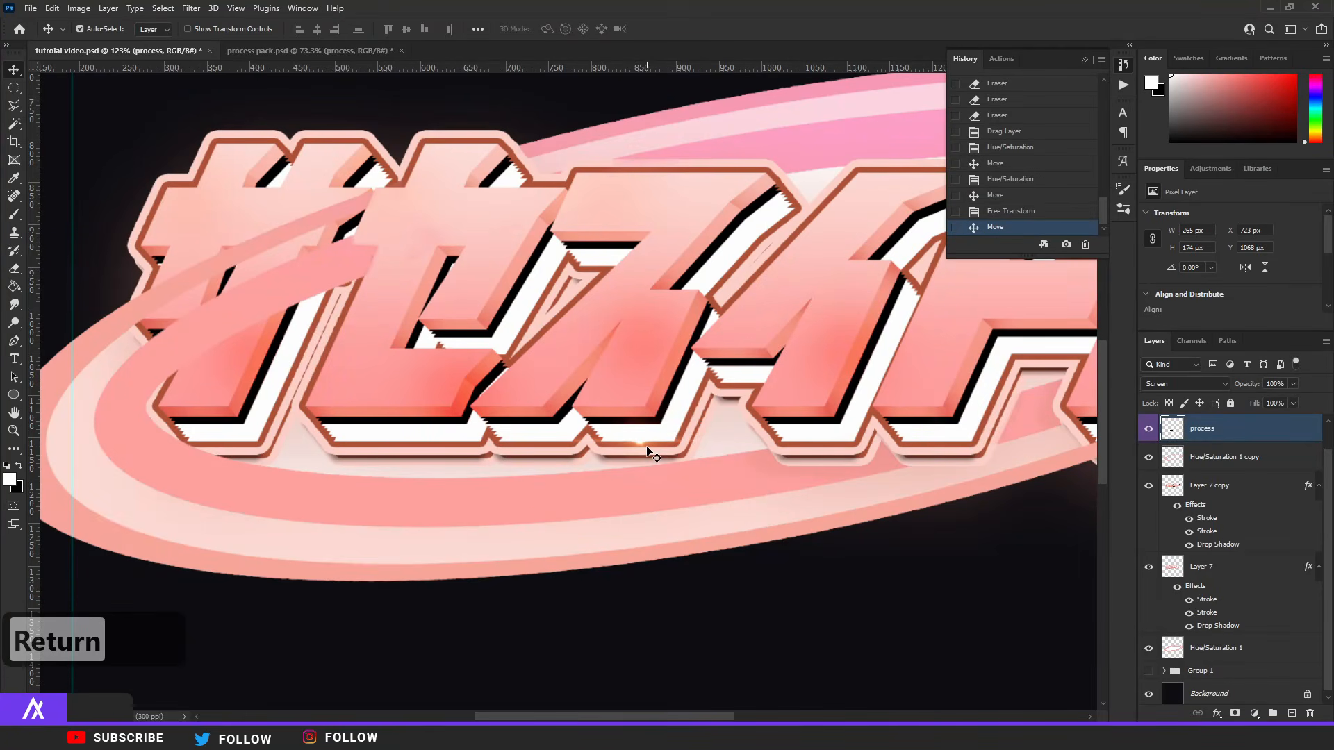
{"action": "key", "text": "Down"}
{"action": "key", "text": "Down"}
{"action": "key", "text": "Down"}
{"action": "key", "text": "Down"}
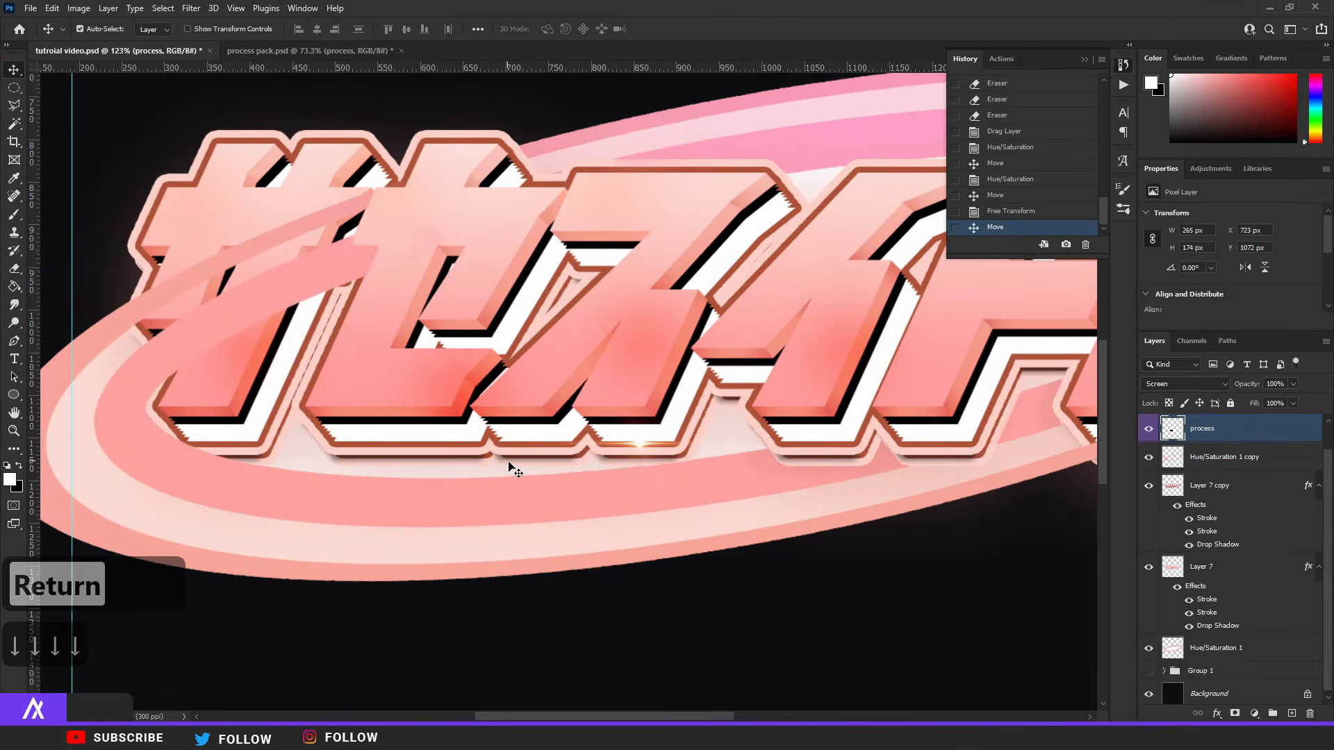
Step: Place flare copies along the lettering's lower outlines and merge them into one Screen layer at 50% opacity
{"action": "key", "text": "ctrl+j"}
{"action": "left_click_drag", "start_coordinate": [640, 446], "coordinate": [681, 472]}
{"action": "key", "text": "ctrl+j"}
{"action": "scroll", "coordinate": [825, 450], "scroll_direction": "down", "scroll_amount": 3}
{"action": "scroll", "coordinate": [835, 462], "scroll_direction": "up", "scroll_amount": 5}
{"action": "scroll", "coordinate": [858, 470], "scroll_direction": "down", "scroll_amount": 4}
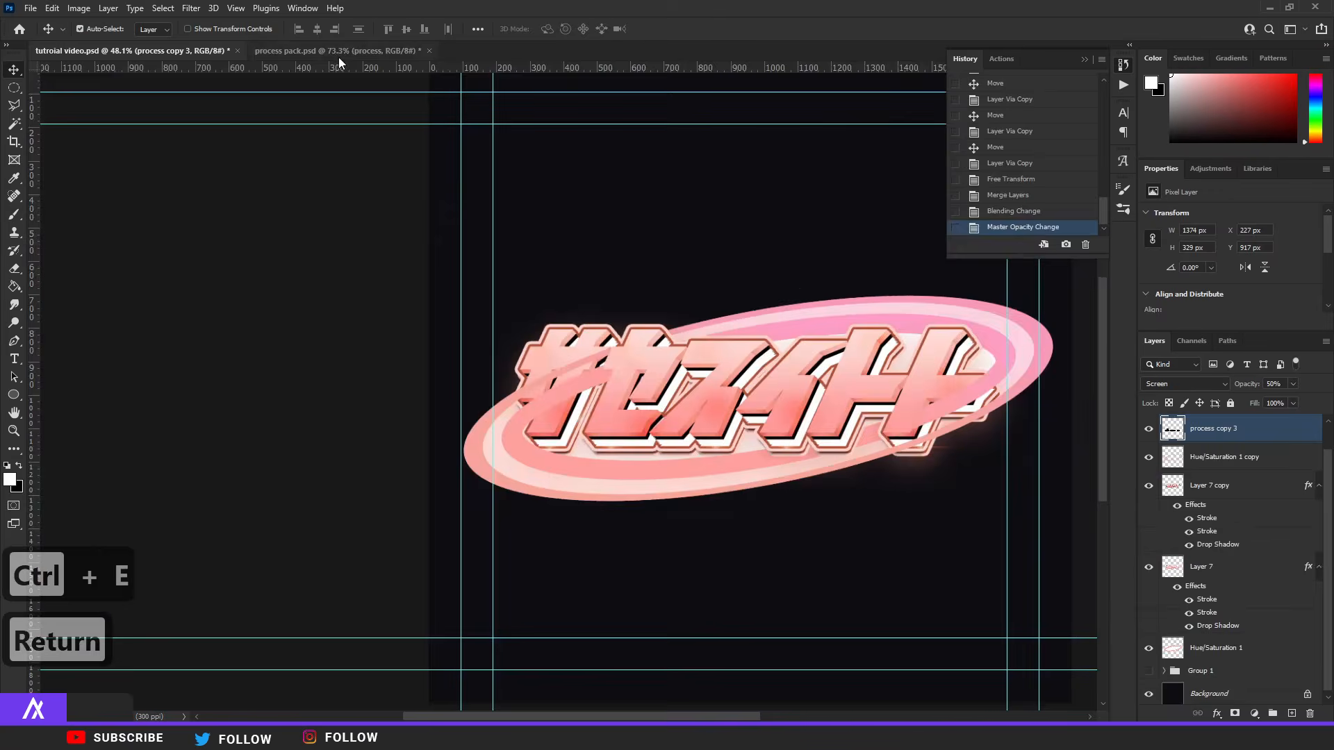
Step: Hide the used flare in process pack.psd and preview several other layers of the lens flare group
{"action": "left_click", "coordinate": [336, 53]}
{"action": "scroll", "coordinate": [1218, 497], "scroll_direction": "down", "scroll_amount": 5}
{"action": "left_click", "coordinate": [1149, 507]}
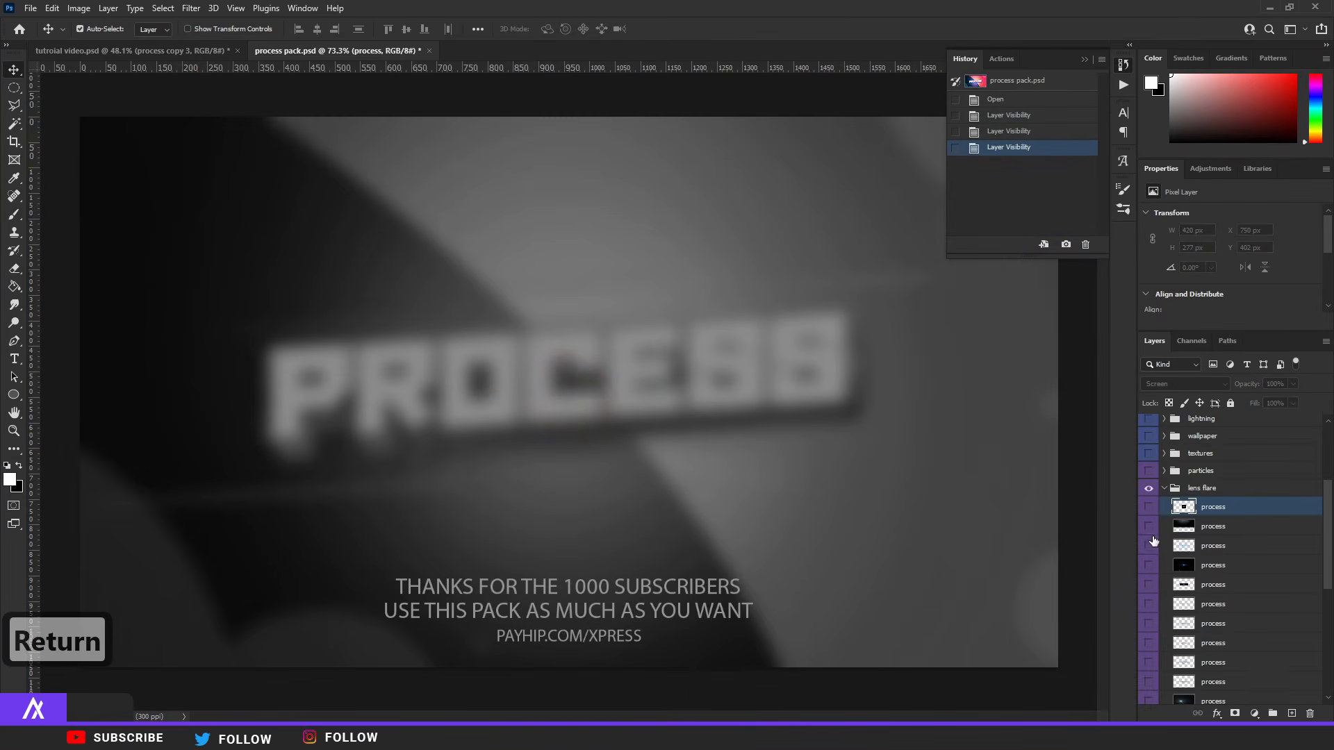
{"action": "left_click", "coordinate": [1149, 546]}
{"action": "left_click", "coordinate": [1149, 546]}
{"action": "scroll", "coordinate": [1153, 556], "scroll_direction": "down", "scroll_amount": 3}
{"action": "left_click", "coordinate": [1151, 565]}
{"action": "left_click", "coordinate": [1151, 564]}
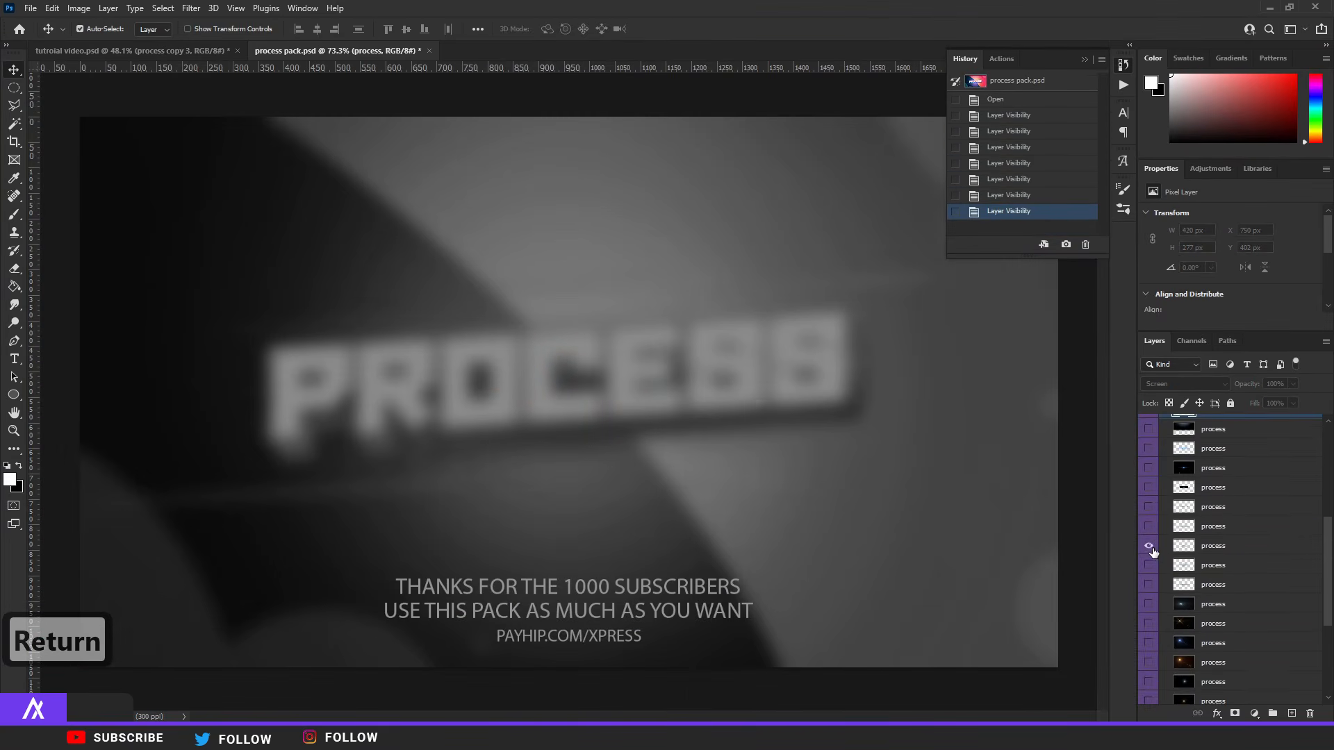
{"action": "left_click", "coordinate": [1149, 547]}
{"action": "left_click", "coordinate": [1150, 547]}
Step: Show a round orange glow from the lens flare group and move it into tutroial video.psd over the lettering
{"action": "scroll", "coordinate": [1152, 570], "scroll_direction": "down", "scroll_amount": 6}
{"action": "left_click", "coordinate": [1150, 523]}
{"action": "left_click_drag", "start_coordinate": [566, 386], "coordinate": [135, 52]}
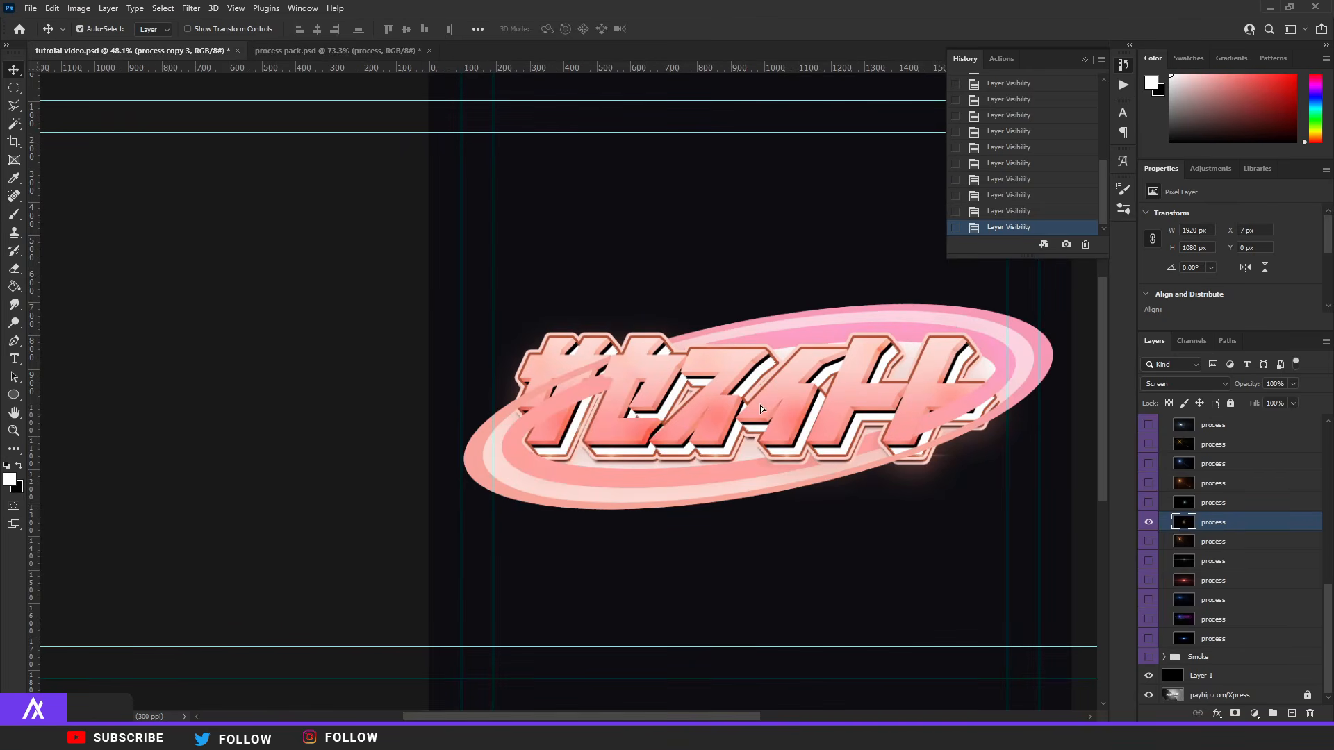
{"action": "left_click_drag", "start_coordinate": [760, 405], "coordinate": [762, 408]}
Step: Adjust the glow with Hue/Saturation, setting Hue to -18 and Saturation to +21
{"action": "scroll", "coordinate": [692, 408], "scroll_direction": "up", "scroll_amount": 3}
{"action": "key", "text": "ctrl+u"}
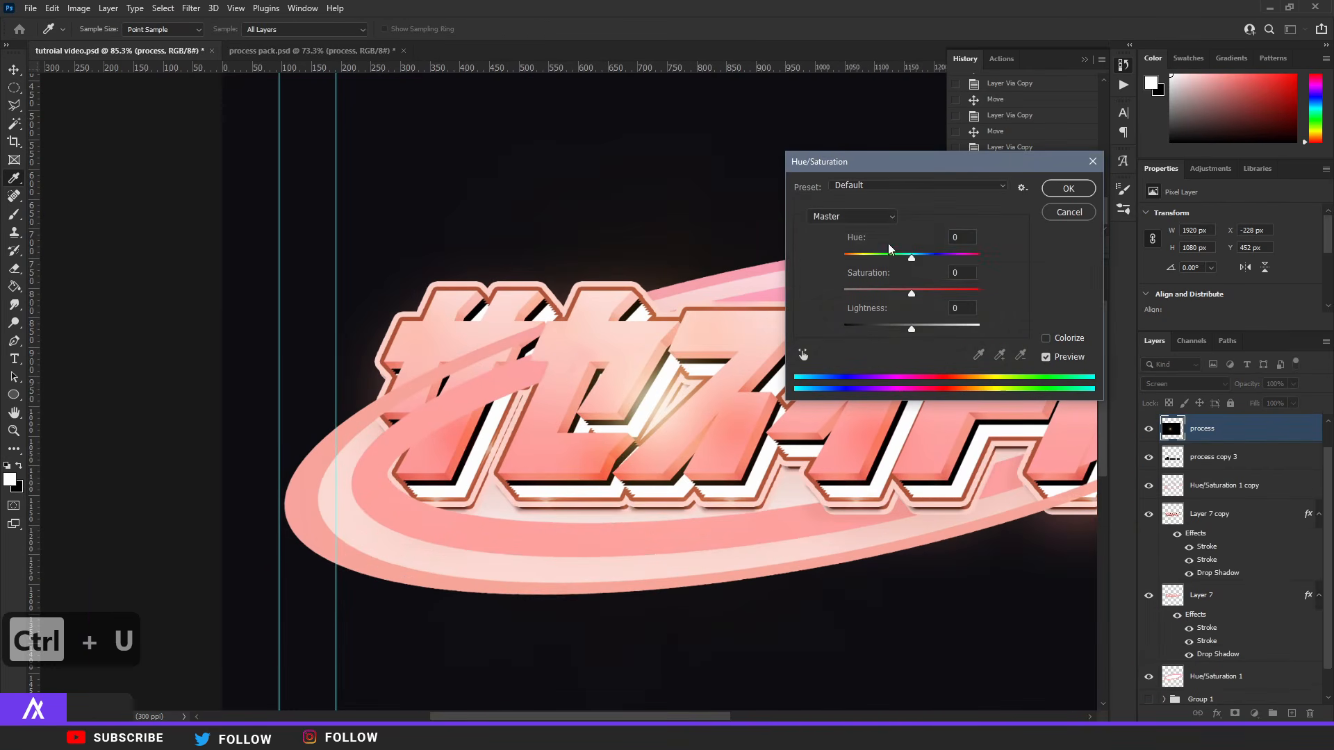
{"action": "left_click_drag", "start_coordinate": [912, 261], "coordinate": [934, 295]}
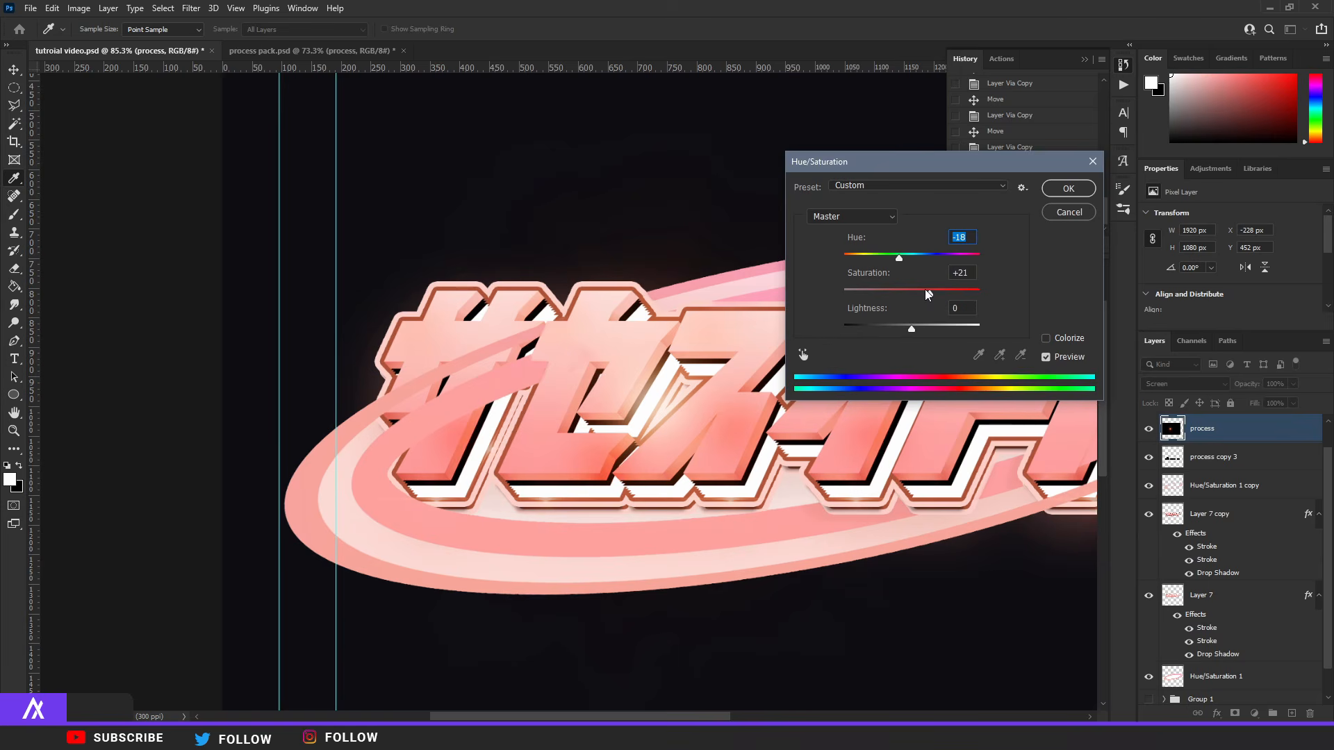
{"action": "left_click", "coordinate": [1069, 188]}
{"action": "key", "text": "v"}
Step: Place the glow over the first character and a duplicate of it over the last character
{"action": "scroll", "coordinate": [719, 350], "scroll_direction": "down", "scroll_amount": 3}
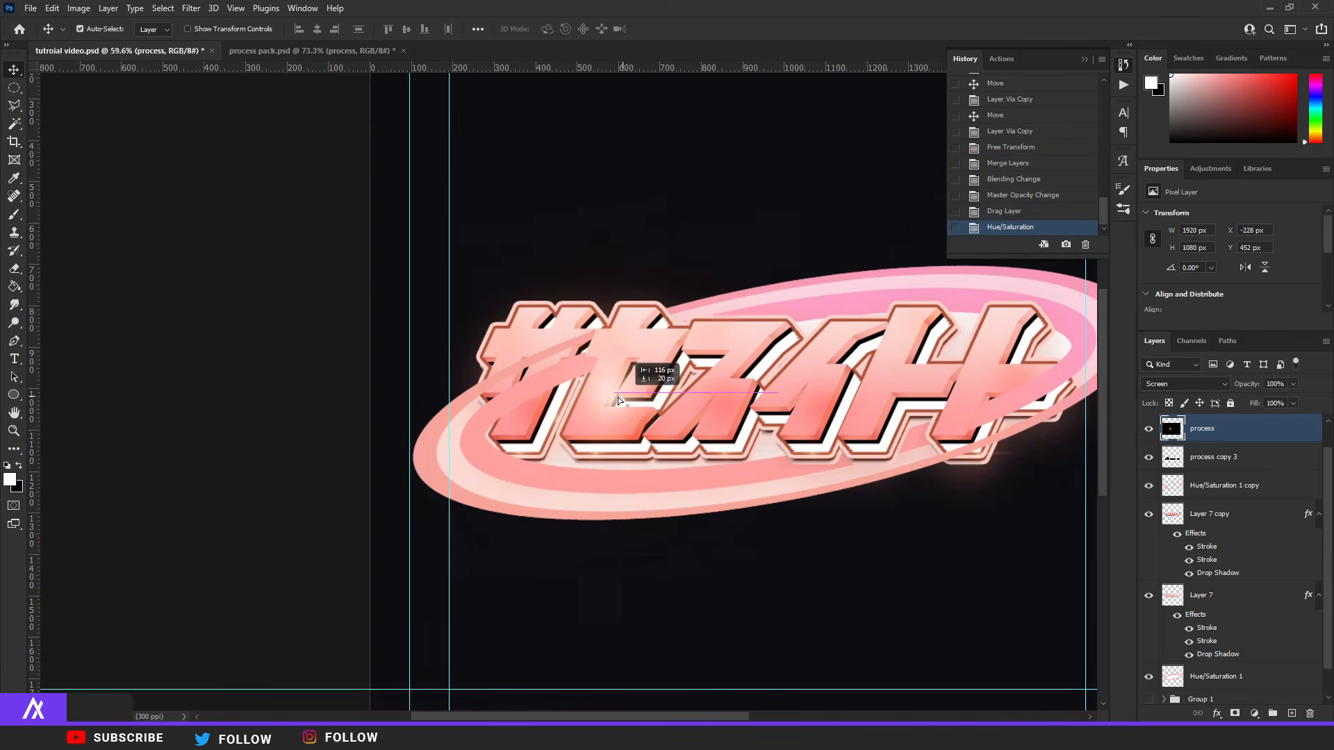
{"action": "left_click_drag", "start_coordinate": [619, 401], "coordinate": [1052, 346]}
{"action": "key", "text": "ctrl+j"}
{"action": "left_click_drag", "start_coordinate": [962, 354], "coordinate": [835, 363]}
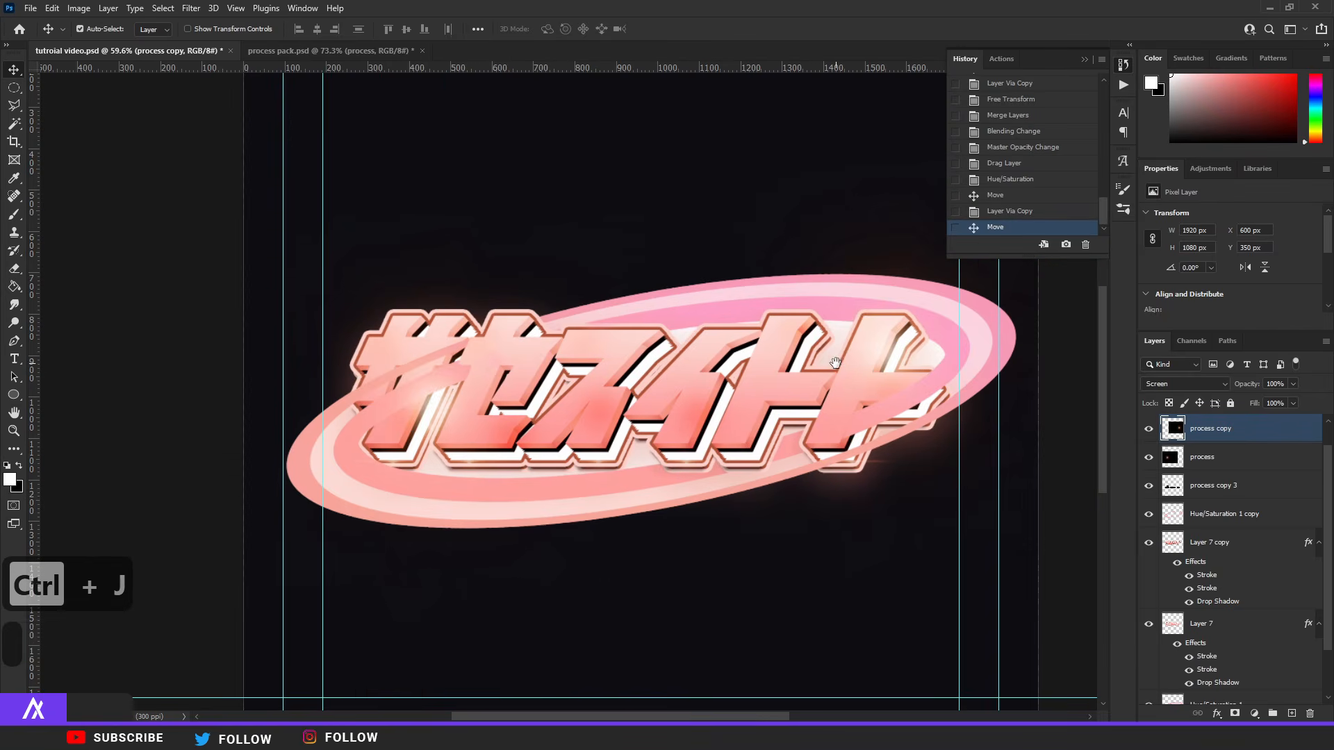
Step: Duplicate the glow once more and place the copy over the third character
{"action": "key", "text": "ctrl+j"}
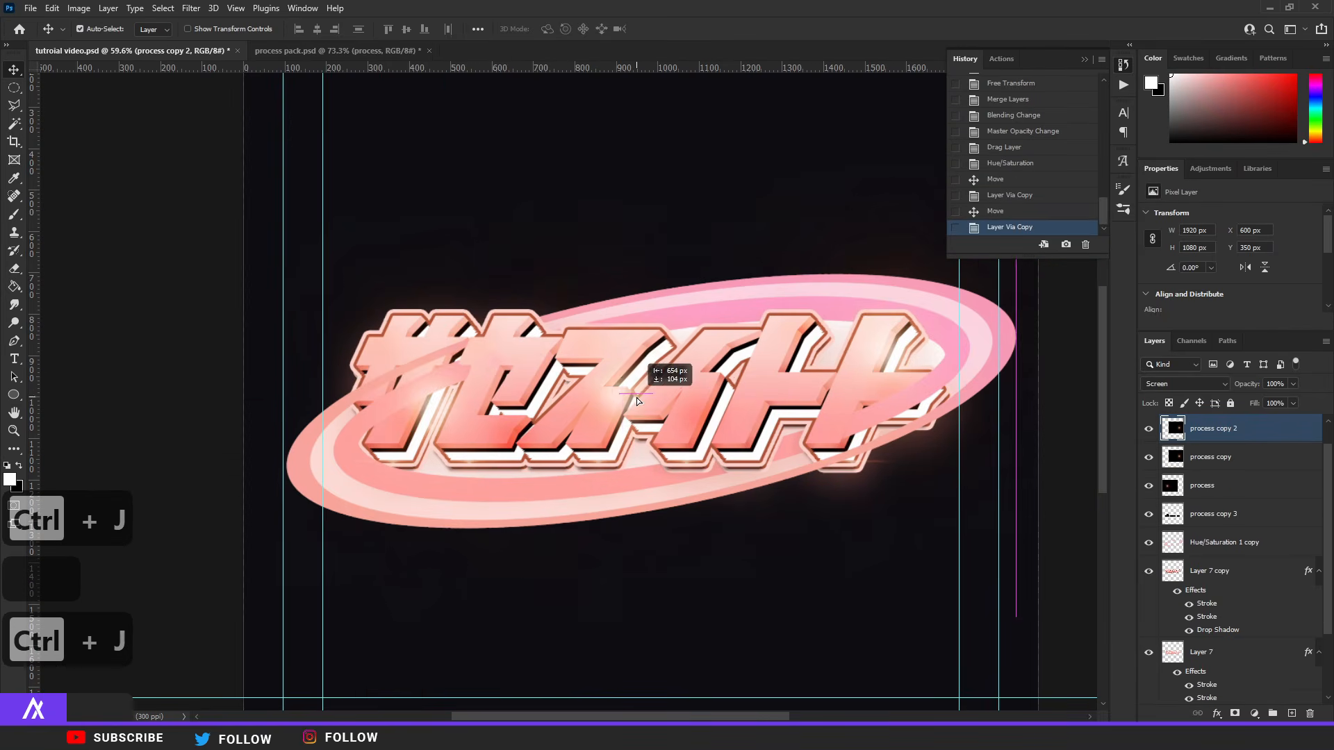
{"action": "left_click_drag", "start_coordinate": [637, 397], "coordinate": [639, 379]}
{"action": "scroll", "coordinate": [639, 380], "scroll_direction": "down", "scroll_amount": 3}
{"action": "scroll", "coordinate": [570, 374], "scroll_direction": "up", "scroll_amount": 3}
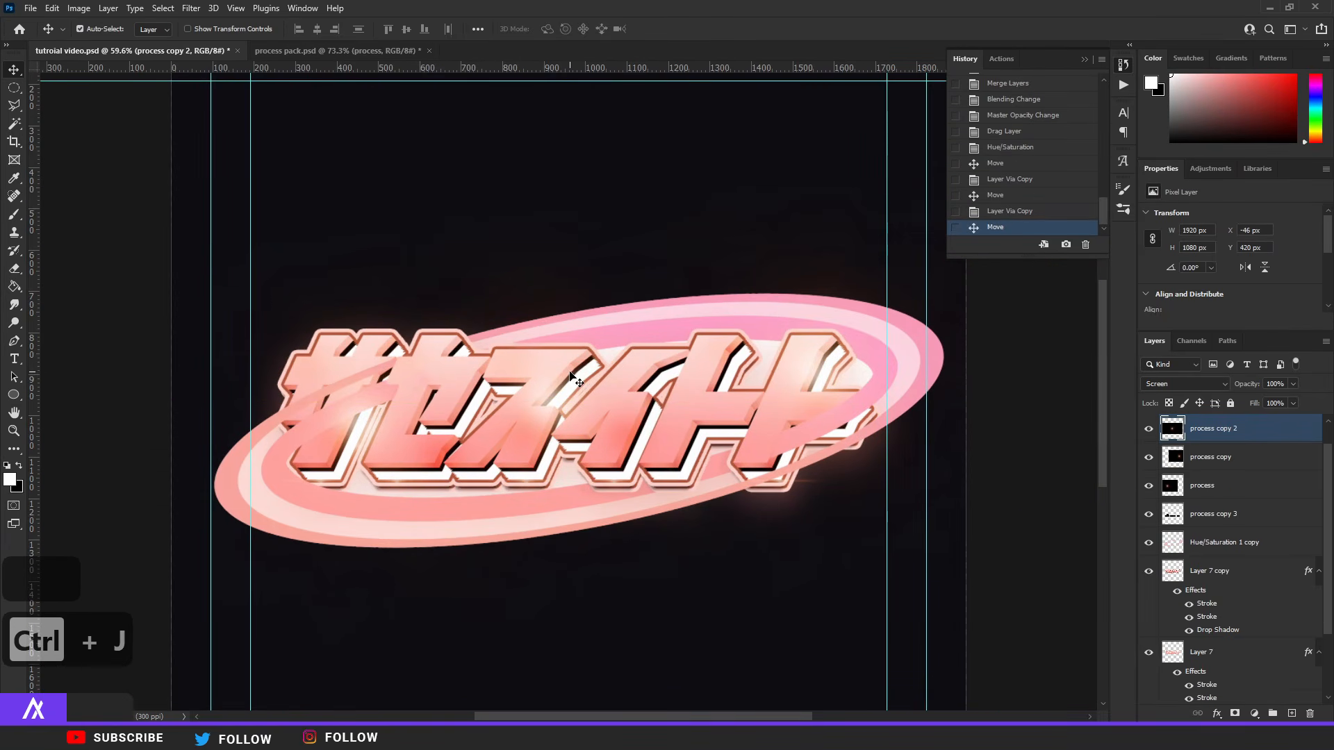
Step: Merge the three orange glow layers into one and change the merged layer's blend mode to hide its black background
{"action": "left_click", "coordinate": [1215, 495], "text": "shift"}
{"action": "key", "text": "ctrl+e"}
{"action": "left_click", "coordinate": [1185, 383]}
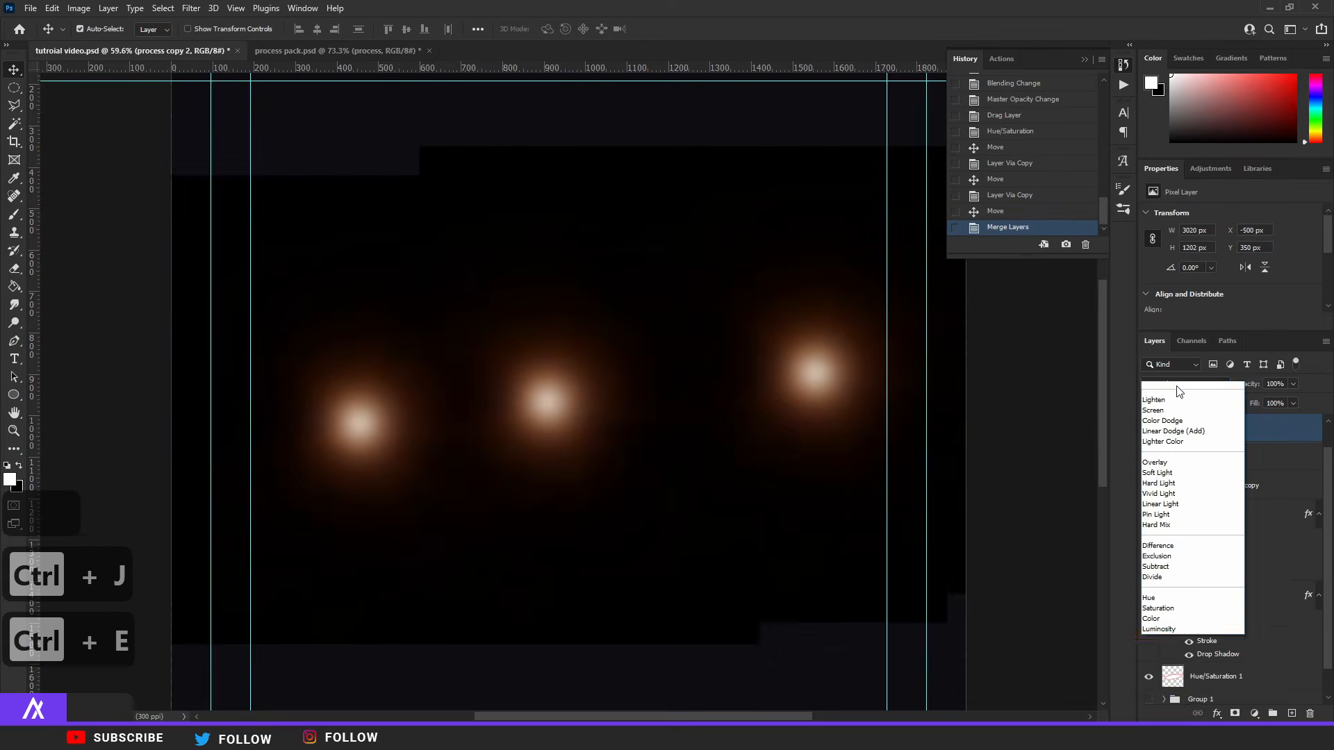
{"action": "left_click", "coordinate": [1174, 460]}
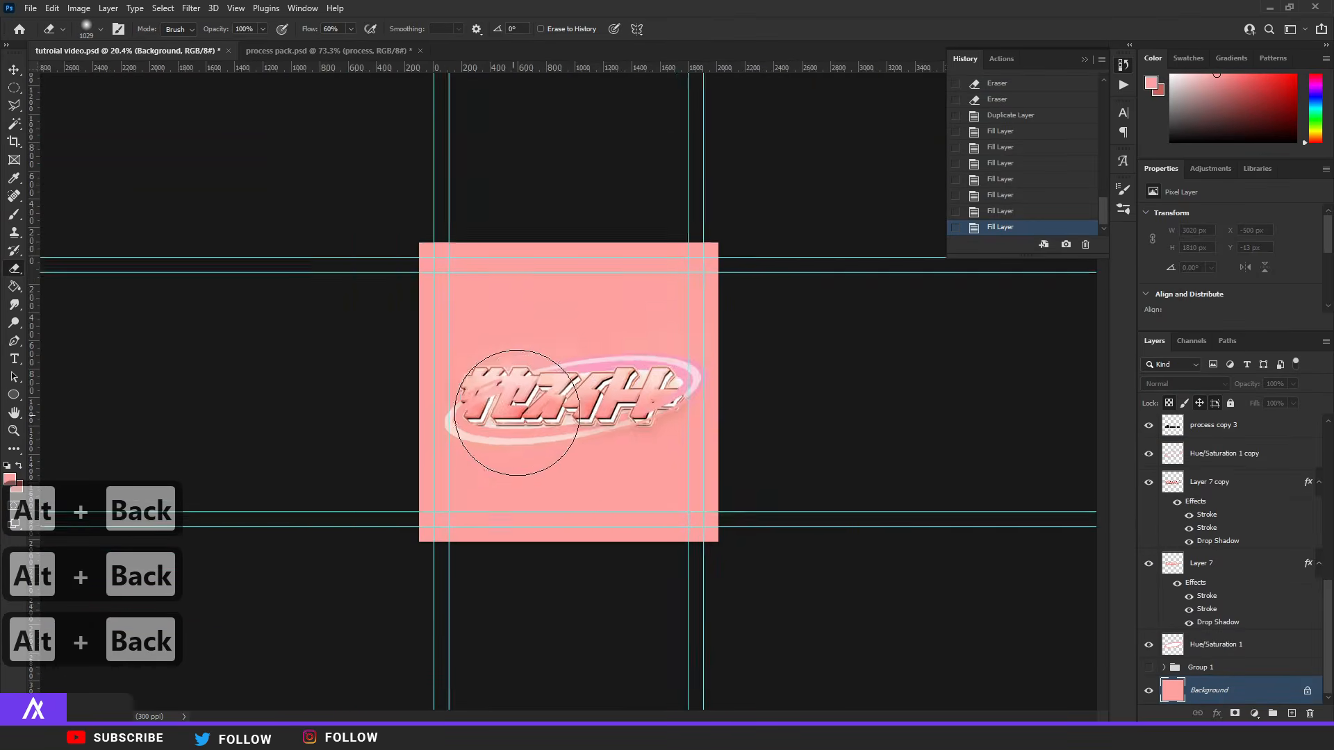
Step: Add a new layer above the pink Background and brush soft black shading along the canvas's lower edge
{"action": "key", "text": "ctrl+0"}
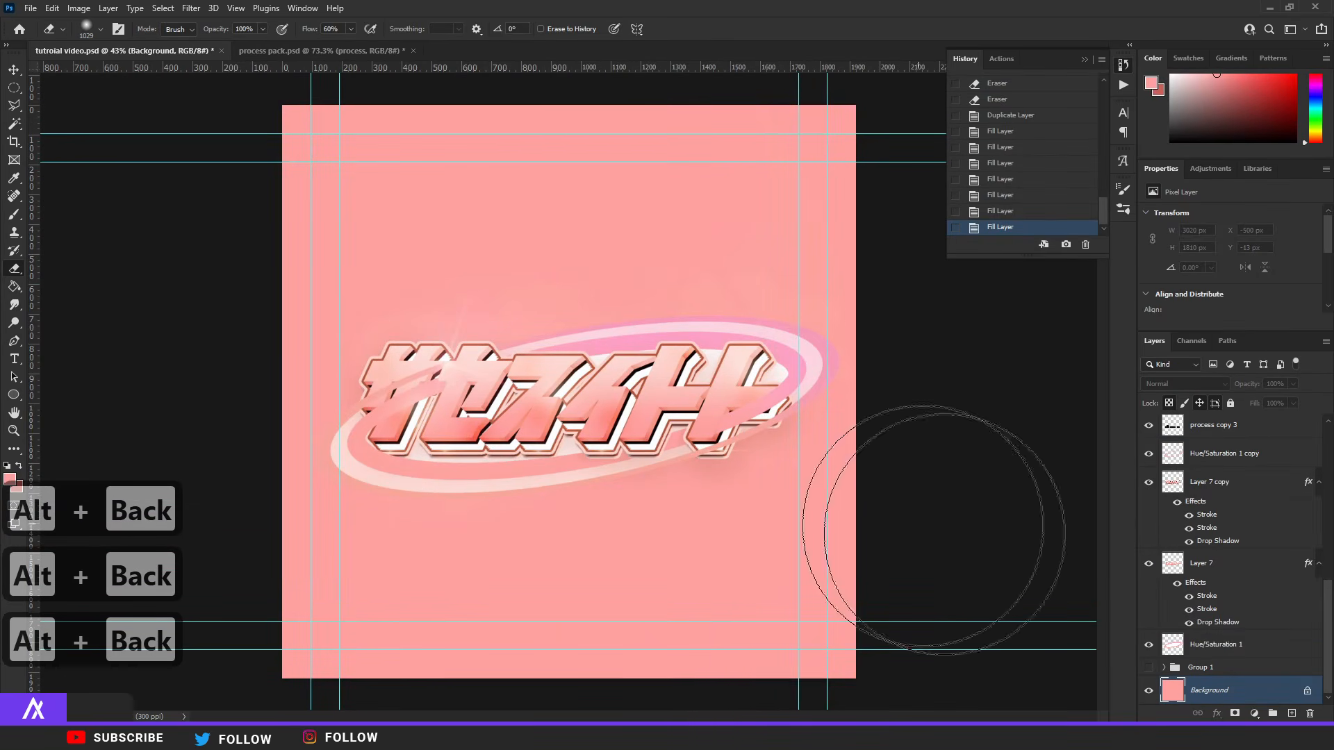
{"action": "left_click", "coordinate": [1292, 714]}
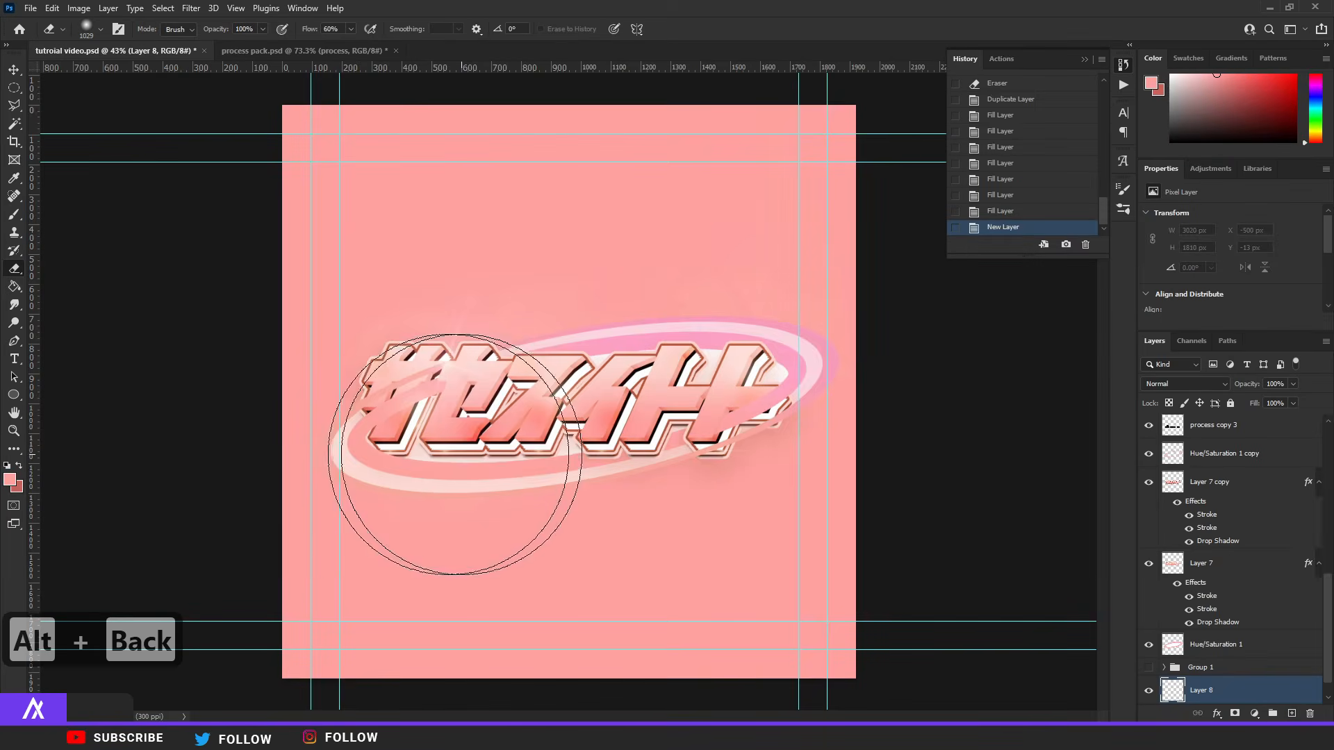
{"action": "left_click_drag", "start_coordinate": [334, 460], "coordinate": [390, 425]}
{"action": "left_click", "coordinate": [16, 214]}
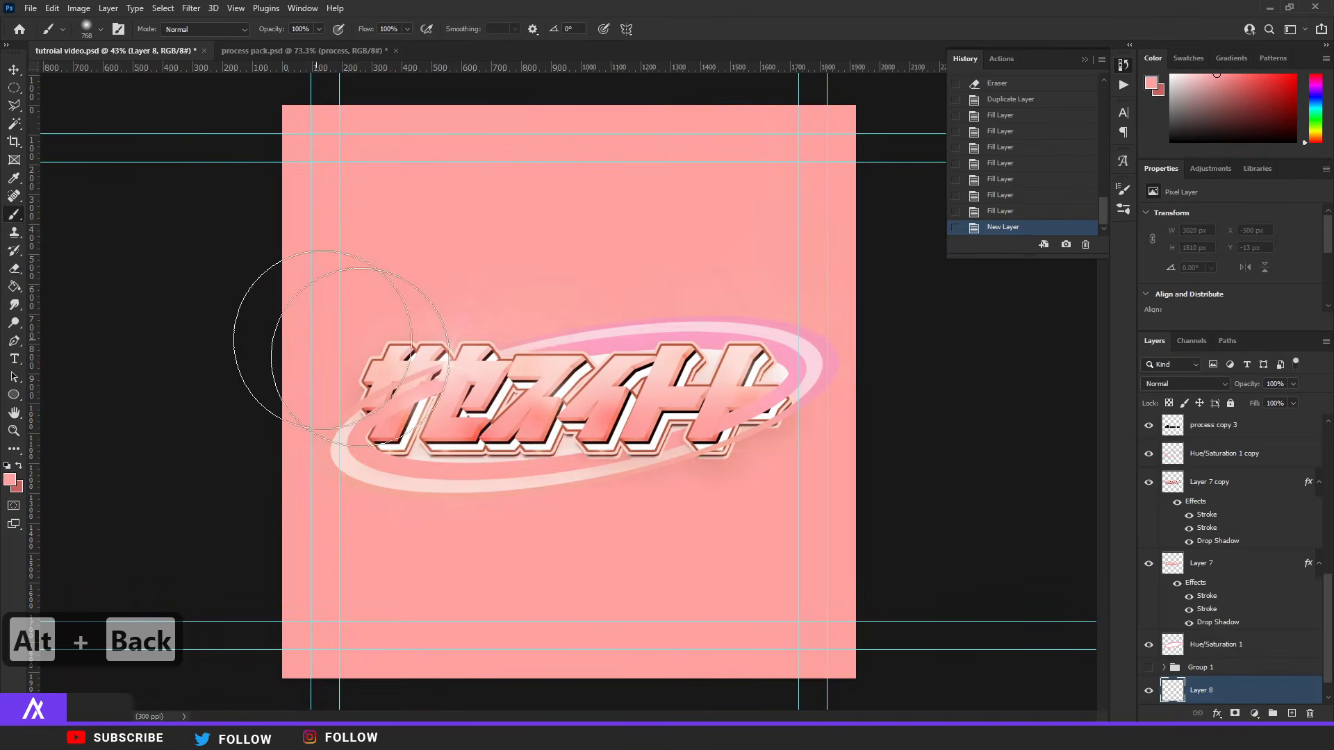
{"action": "left_click_drag", "start_coordinate": [485, 390], "coordinate": [698, 337]}
{"action": "left_click", "coordinate": [8, 465]}
{"action": "scroll", "coordinate": [347, 517], "scroll_direction": "down", "scroll_amount": 4}
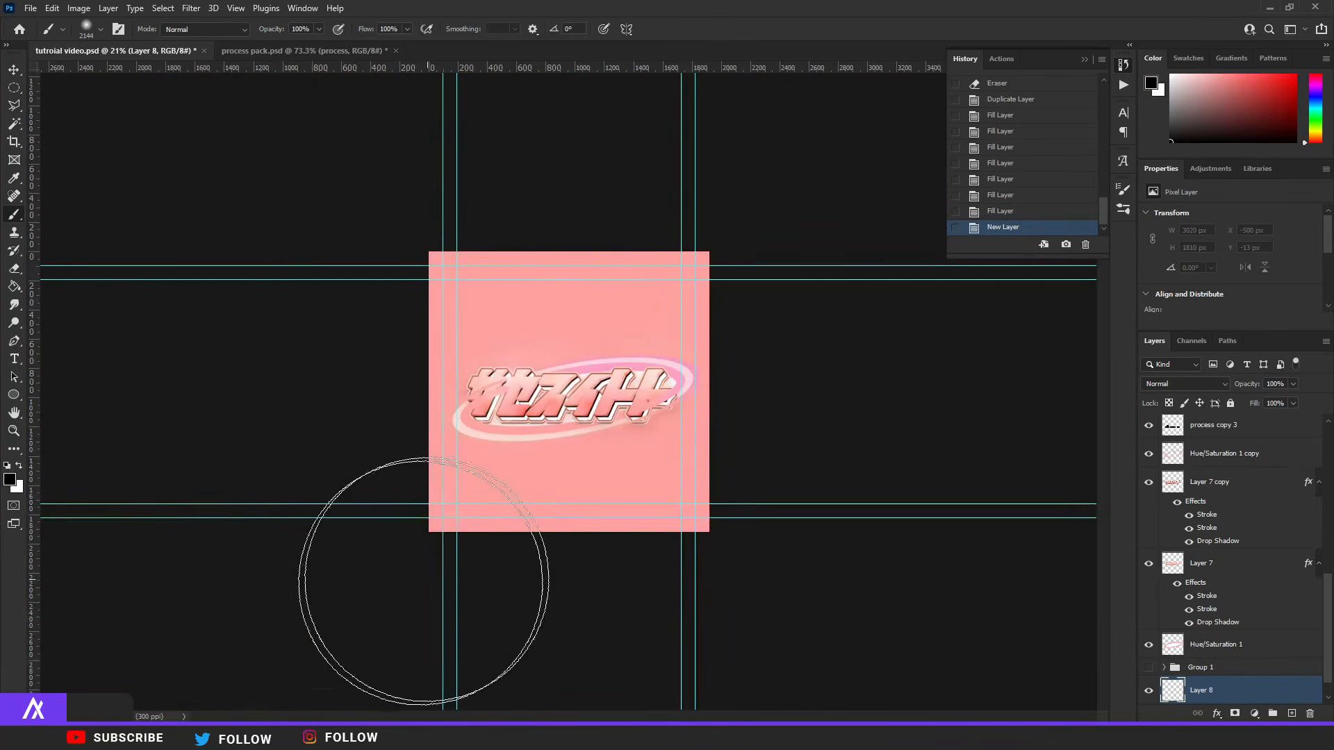
{"action": "left_click_drag", "start_coordinate": [433, 637], "coordinate": [985, 667]}
{"action": "left_click_drag", "start_coordinate": [867, 649], "coordinate": [193, 649]}
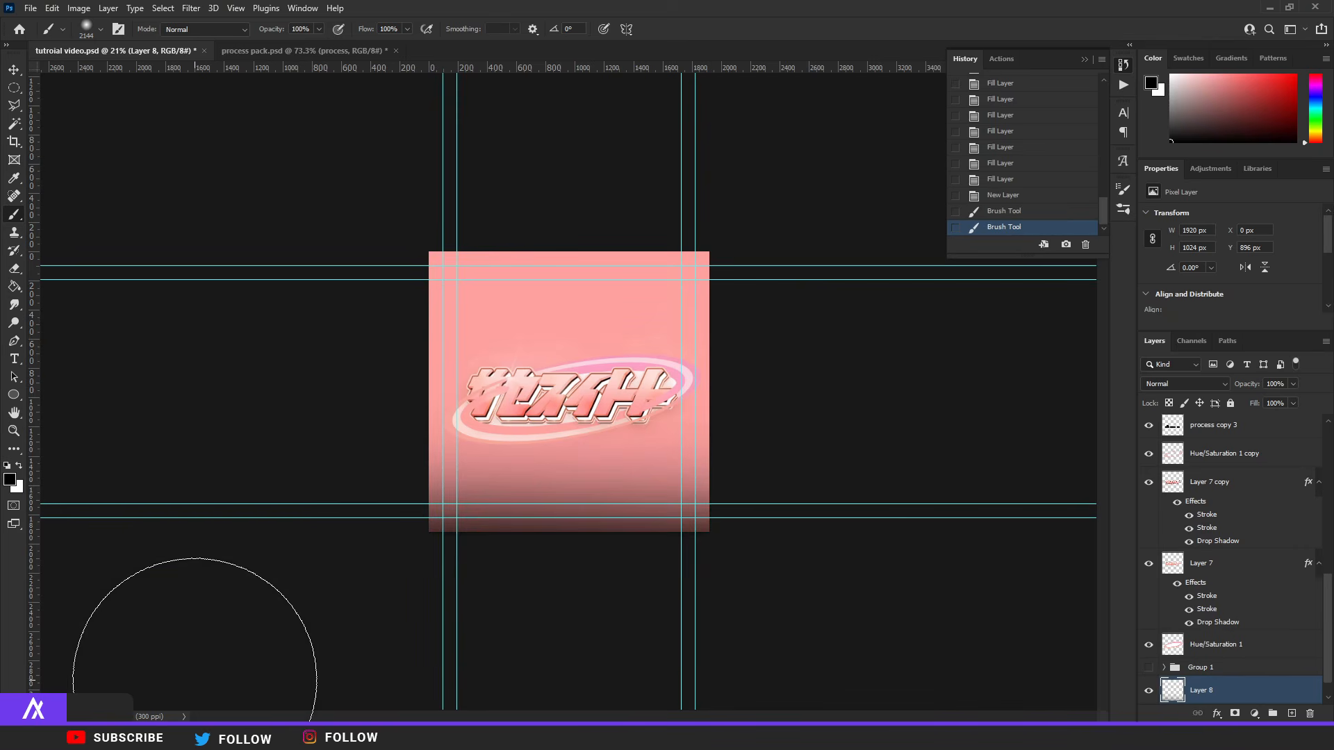
Step: Brush soft white light along the canvas's upper edge on Layer 8 and lower the layer's opacity
{"action": "left_click", "coordinate": [19, 468]}
{"action": "mouse_move", "coordinate": [282, 298]}
{"action": "left_mouse_down"}
{"action": "mouse_move", "coordinate": [348, 155]}
{"action": "mouse_move", "coordinate": [560, 155]}
{"action": "mouse_move", "coordinate": [743, 179]}
{"action": "left_mouse_up"}
{"action": "scroll", "coordinate": [744, 179], "scroll_direction": "up", "scroll_amount": 2}
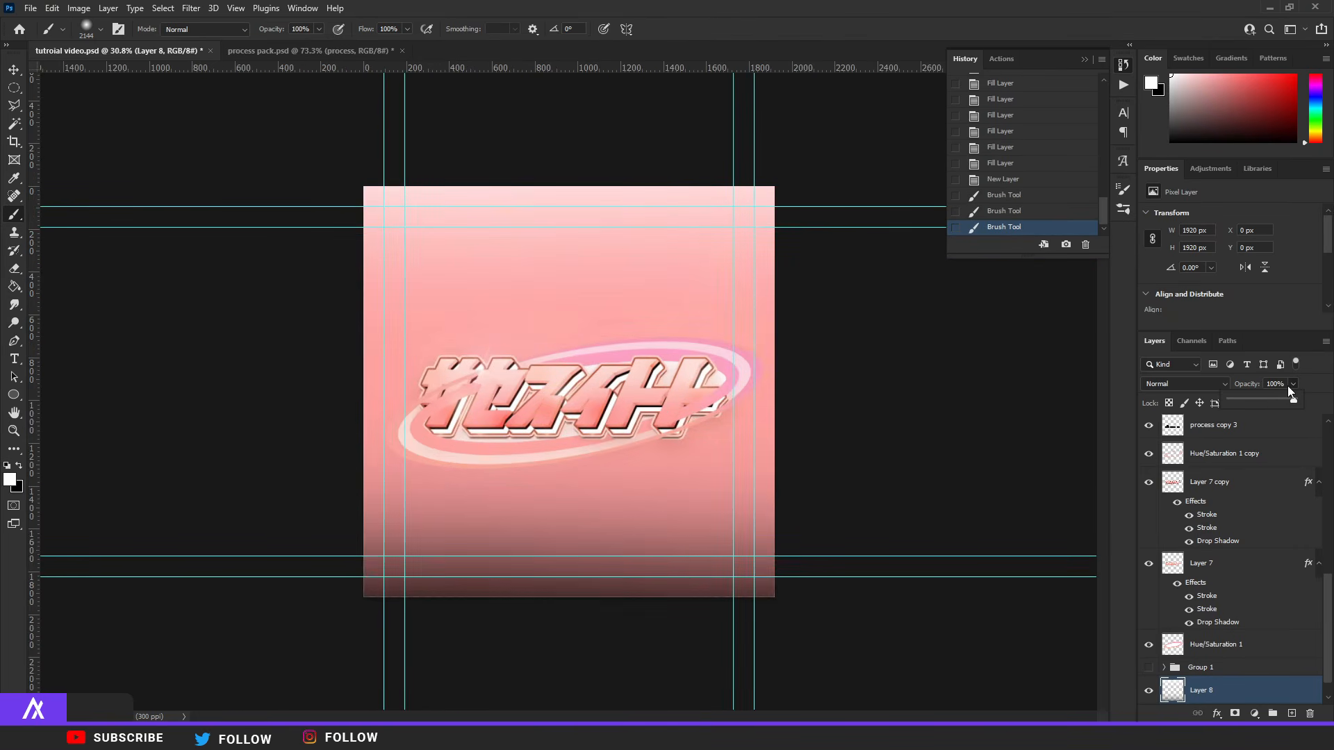
{"action": "left_click_drag", "start_coordinate": [1273, 399], "coordinate": [1256, 398]}
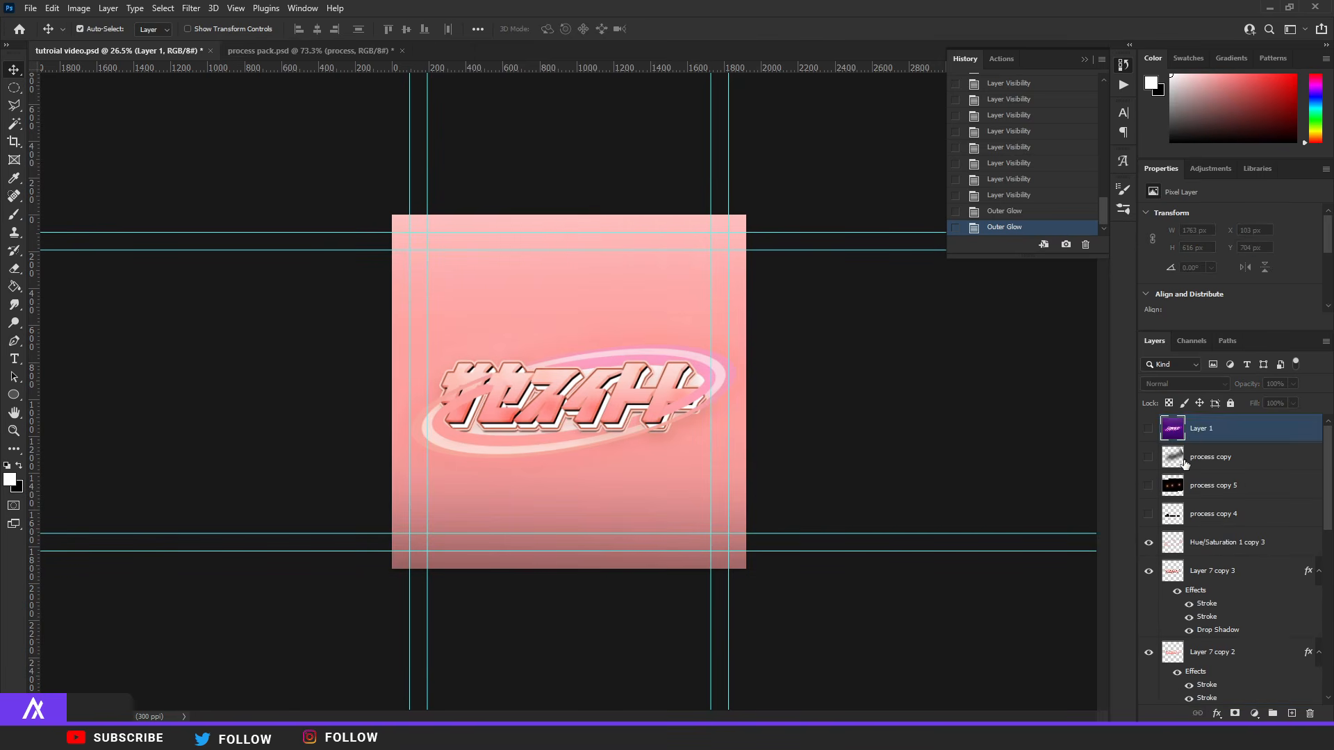
Step: Show the hidden highlight layers process copy, process copy 5 and process copy 4
{"action": "left_click", "coordinate": [1169, 459]}
{"action": "left_click", "coordinate": [1148, 458]}
{"action": "left_click", "coordinate": [1148, 486]}
{"action": "left_click", "coordinate": [1148, 514]}
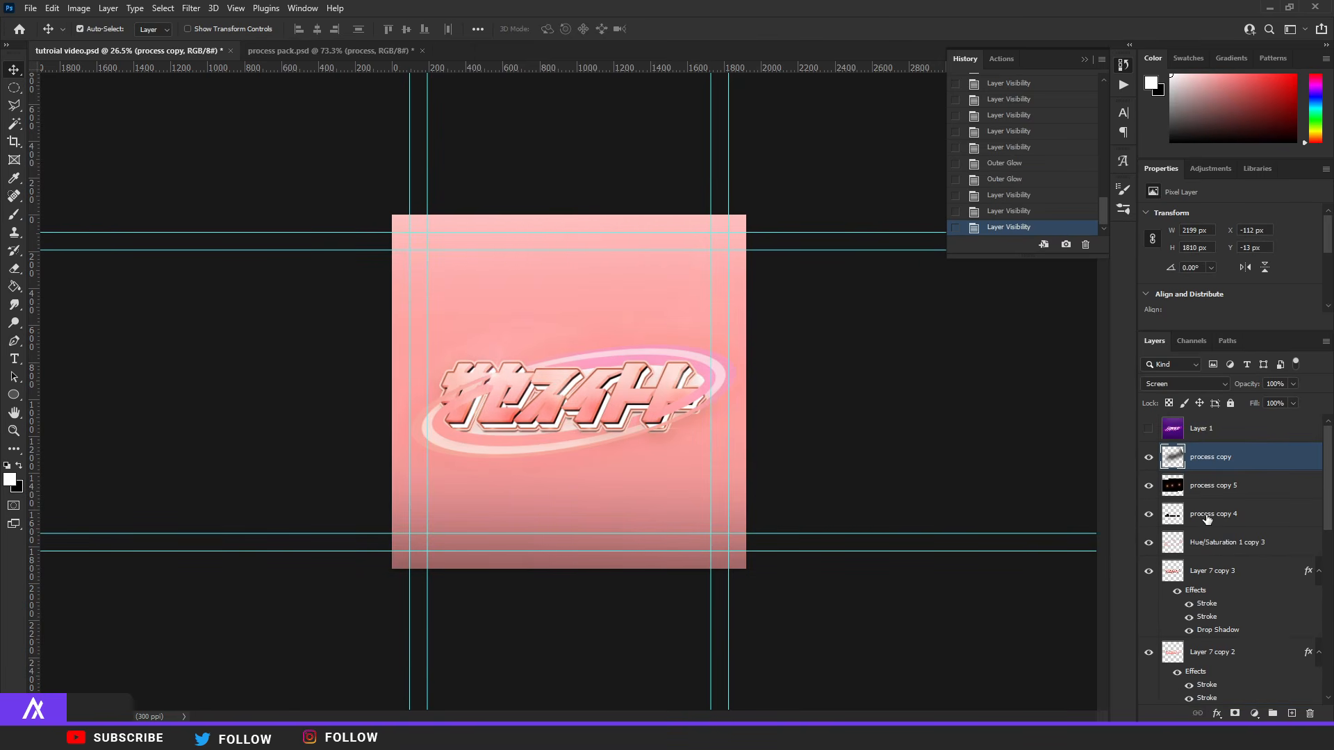
Step: Duplicate all layers from process copy down to Background and merge the duplicates into one layer
{"action": "scroll", "coordinate": [1218, 557], "scroll_direction": "down", "scroll_amount": 6}
{"action": "left_click", "coordinate": [1206, 699], "text": "shift"}
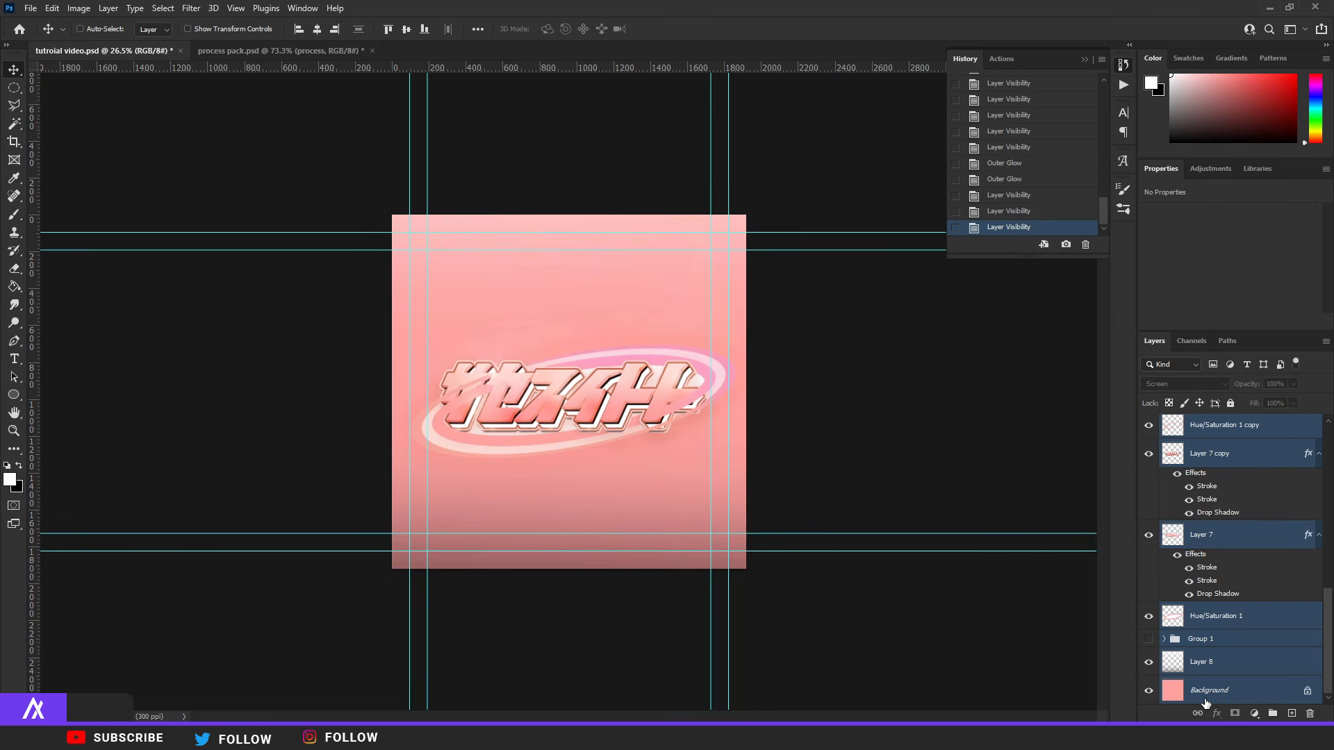
{"action": "key", "text": "ctrl+j"}
{"action": "key", "text": "ctrl+e"}
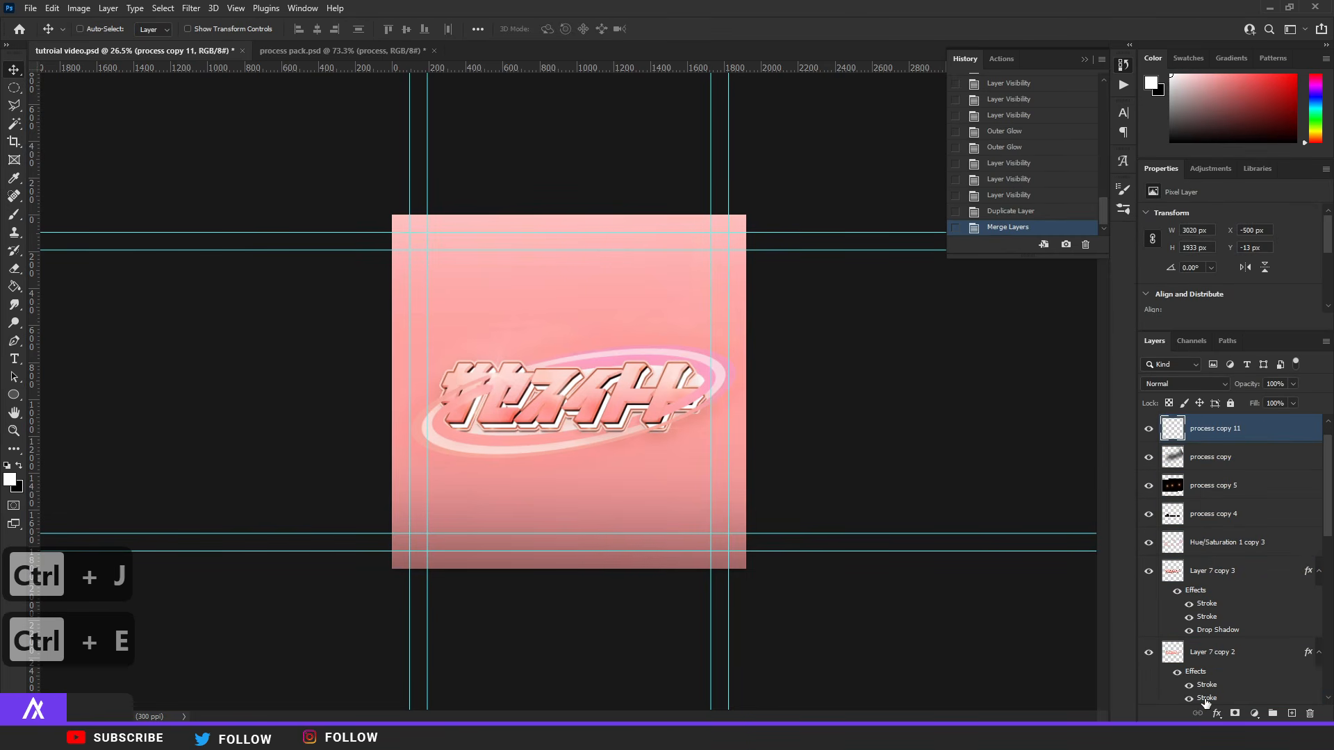
{"action": "scroll", "coordinate": [566, 444], "scroll_direction": "up", "scroll_amount": 4}
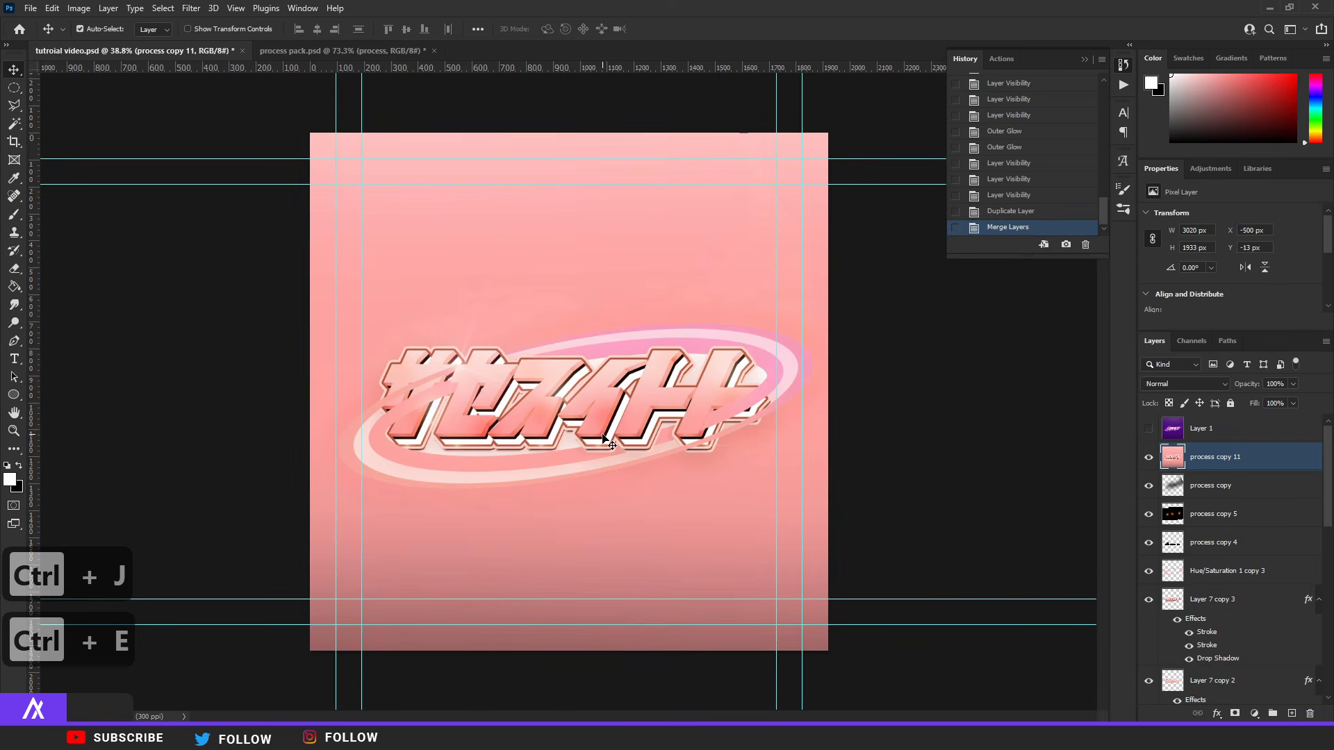
Step: Duplicate the merged artwork layer and apply a preset to the copy in the Camera Raw Filter
{"action": "key", "text": "ctrl+j"}
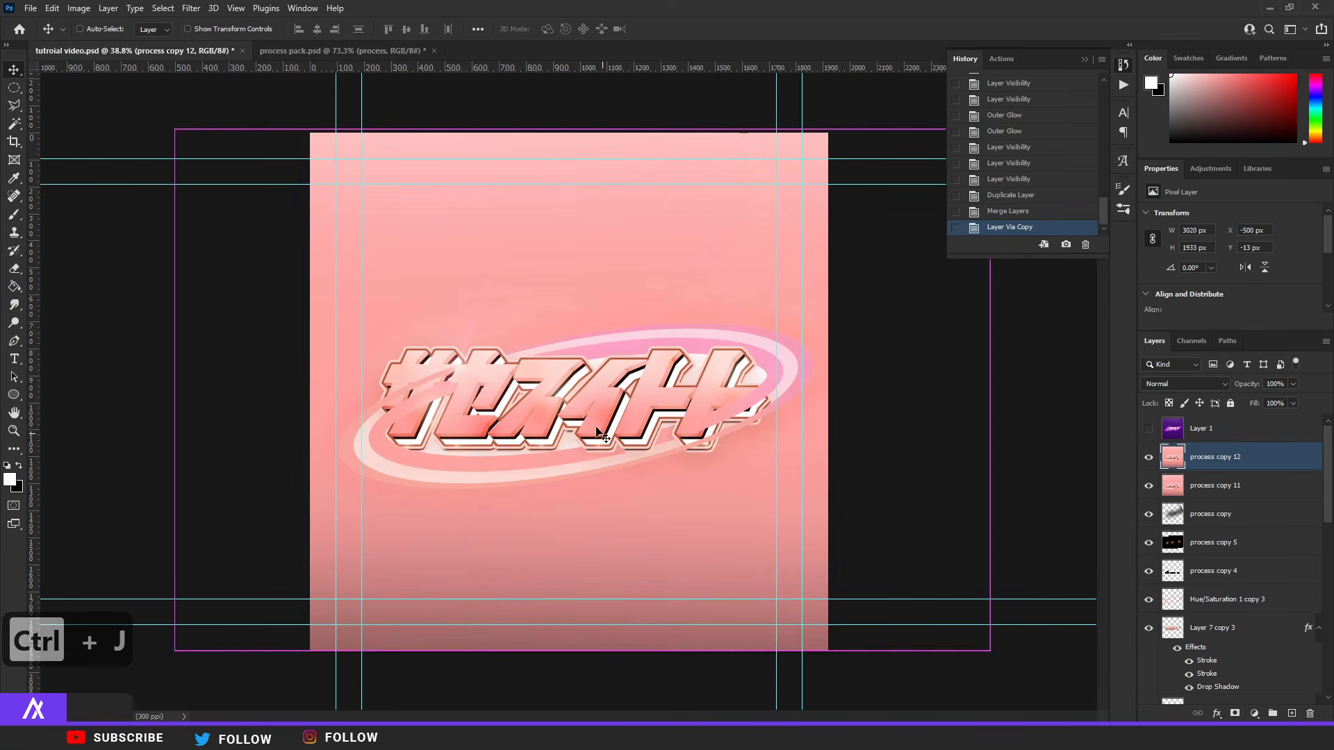
{"action": "left_click", "coordinate": [184, 9]}
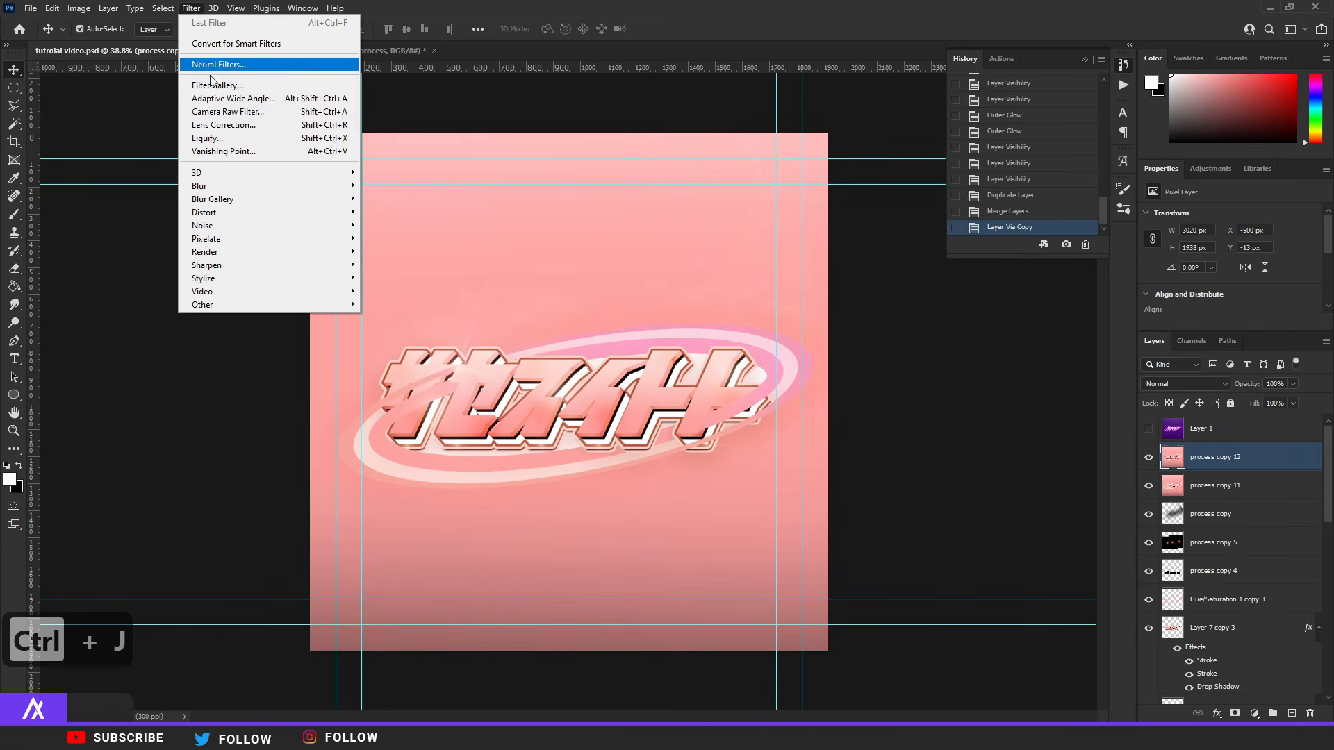
{"action": "left_click", "coordinate": [238, 115]}
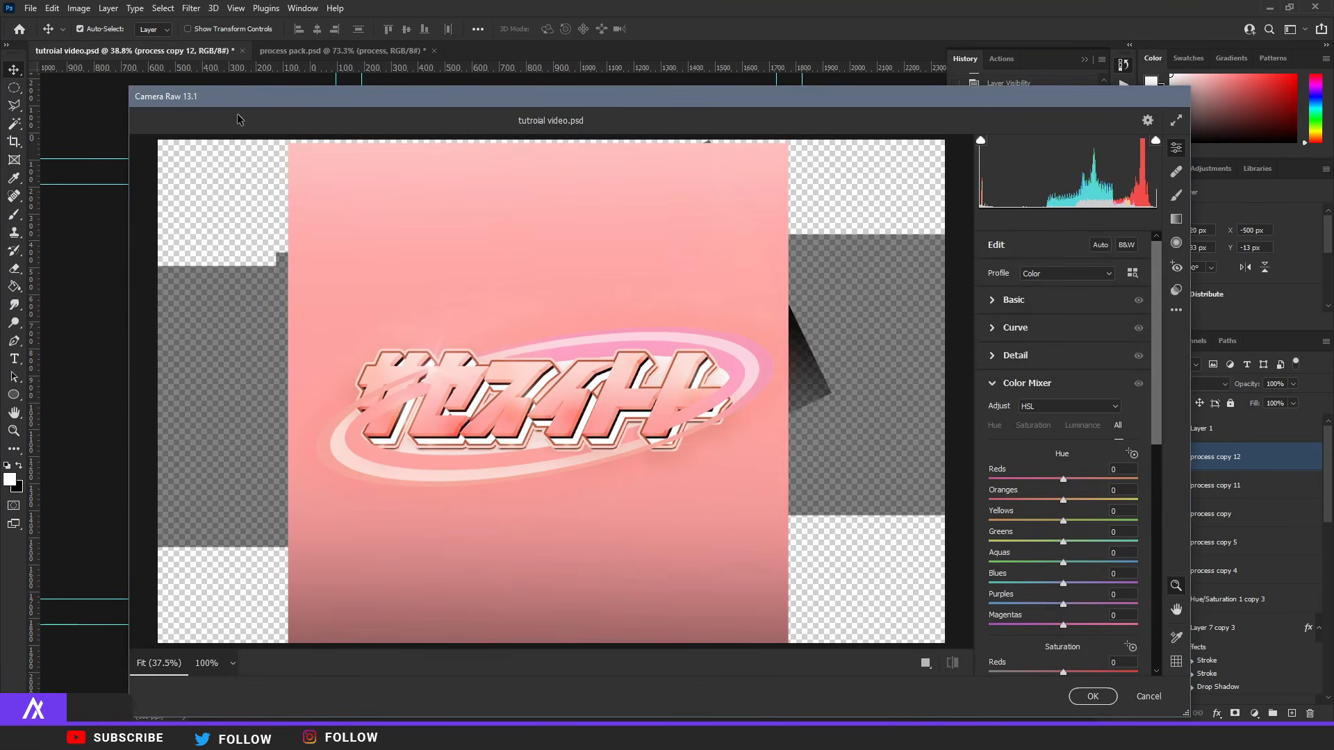
{"action": "left_click", "coordinate": [1177, 290]}
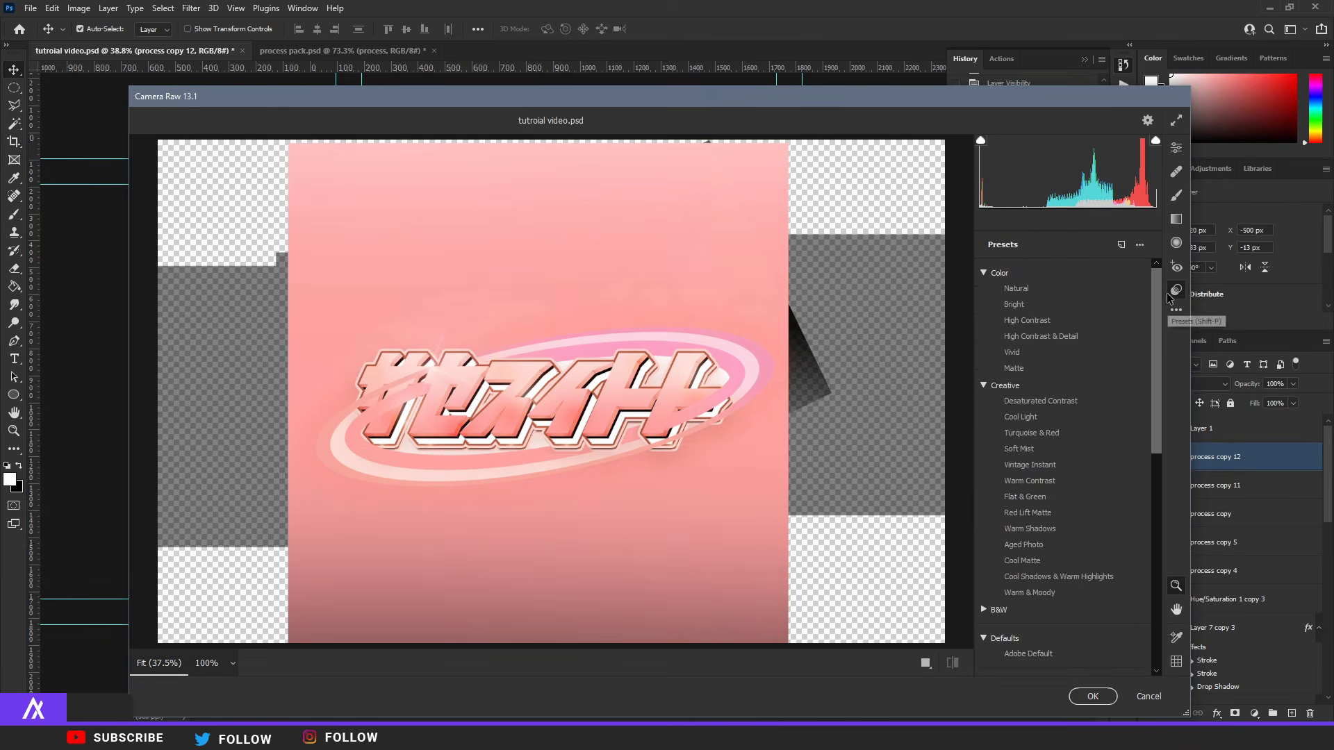
{"action": "scroll", "coordinate": [1049, 396], "scroll_direction": "down", "scroll_amount": 5}
{"action": "left_click", "coordinate": [1061, 438]}
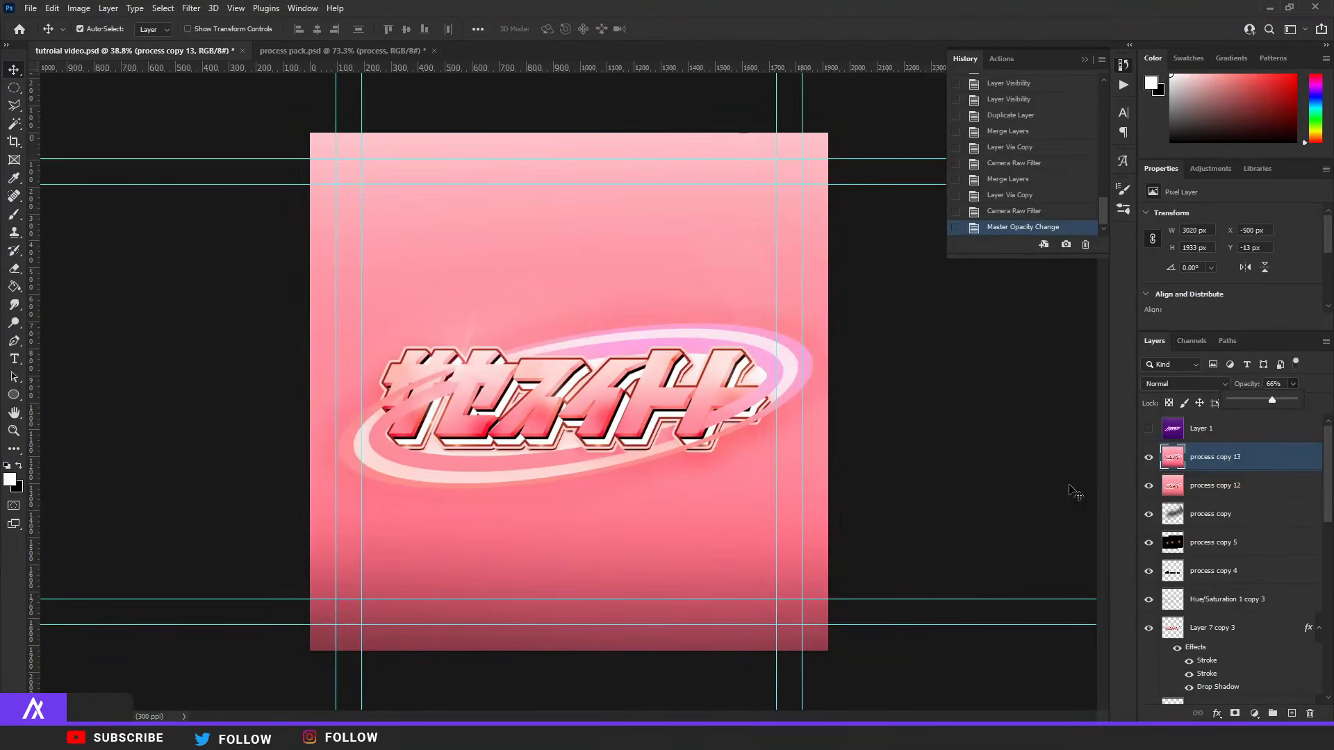
Step: Merge process copy 13 with process copy 12 and duplicate the merged layer
{"action": "left_click", "coordinate": [1161, 487], "text": "shift"}
{"action": "key", "text": "ctrl+e"}
{"action": "key", "text": "ctrl+j"}
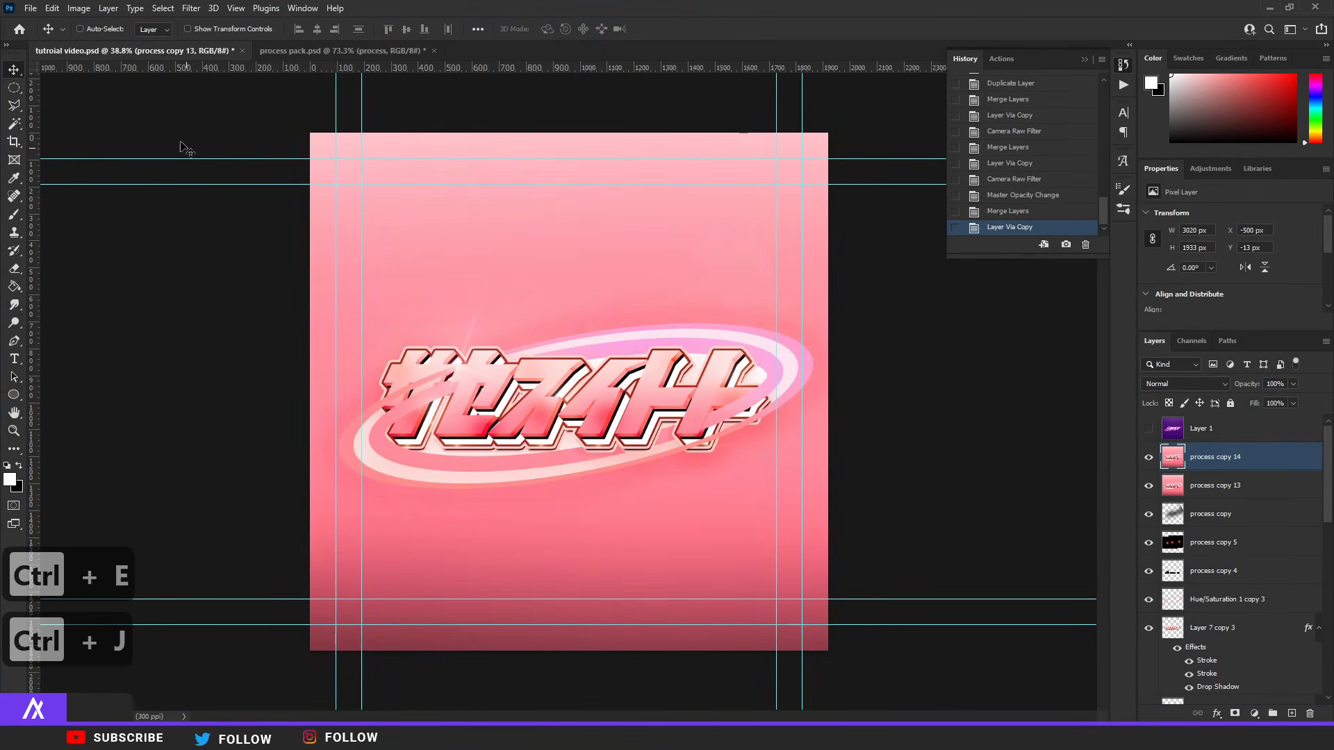
Step: Apply Add Noise to the duplicated artwork with an amount of 2.56% and Gaussian distribution
{"action": "left_click", "coordinate": [191, 8]}
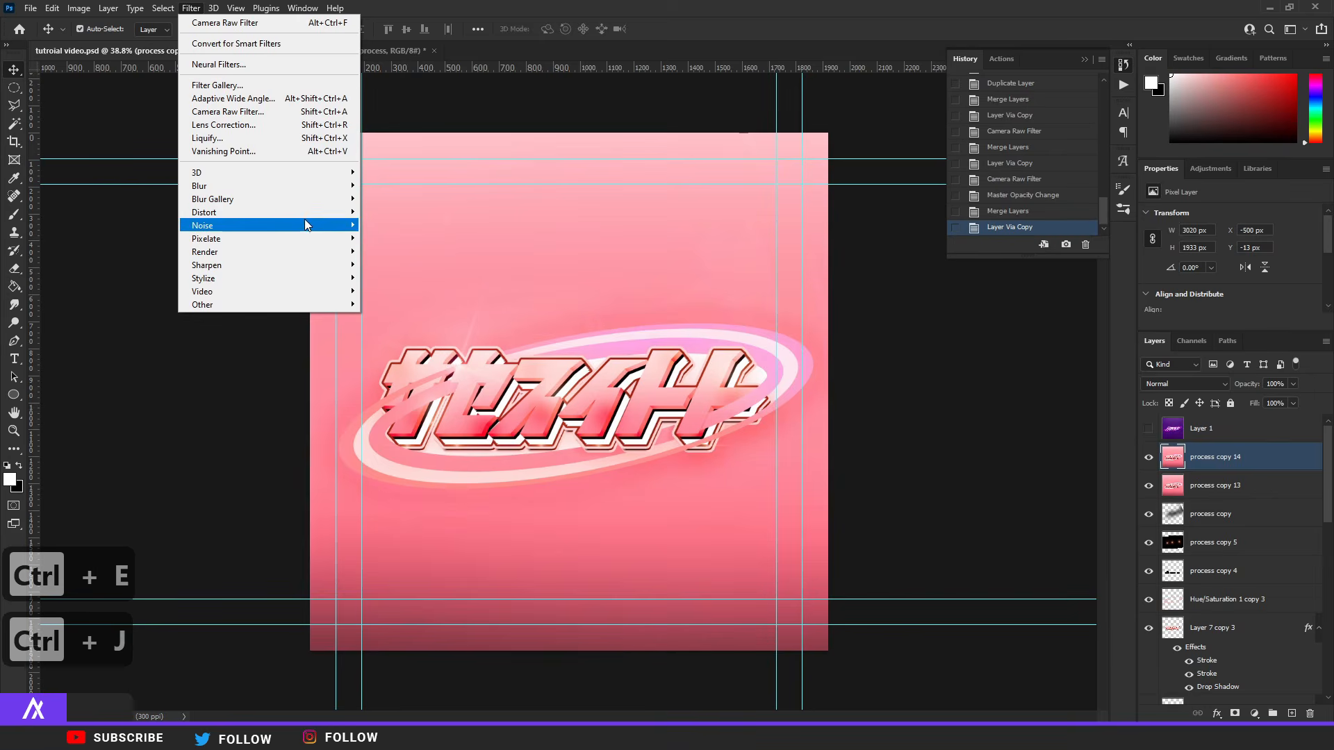
{"action": "left_click", "coordinate": [383, 225]}
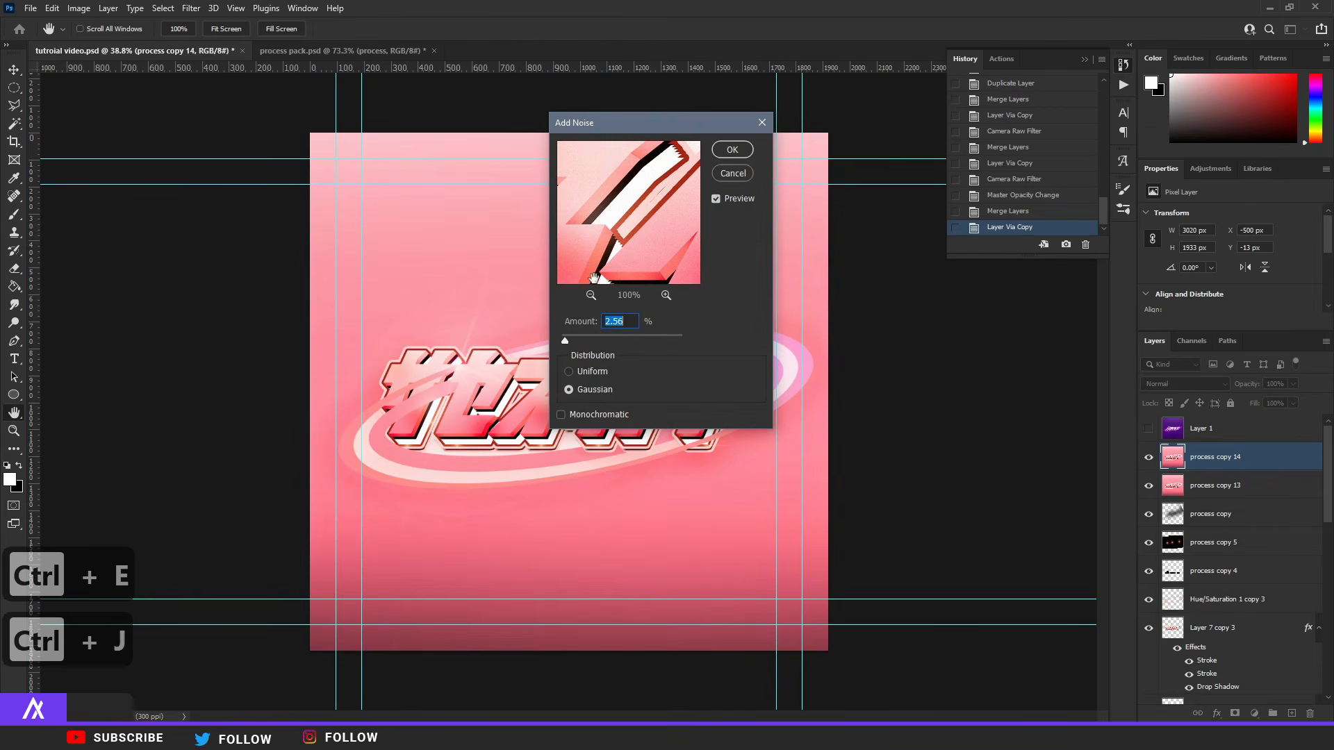
{"action": "left_click", "coordinate": [749, 155]}
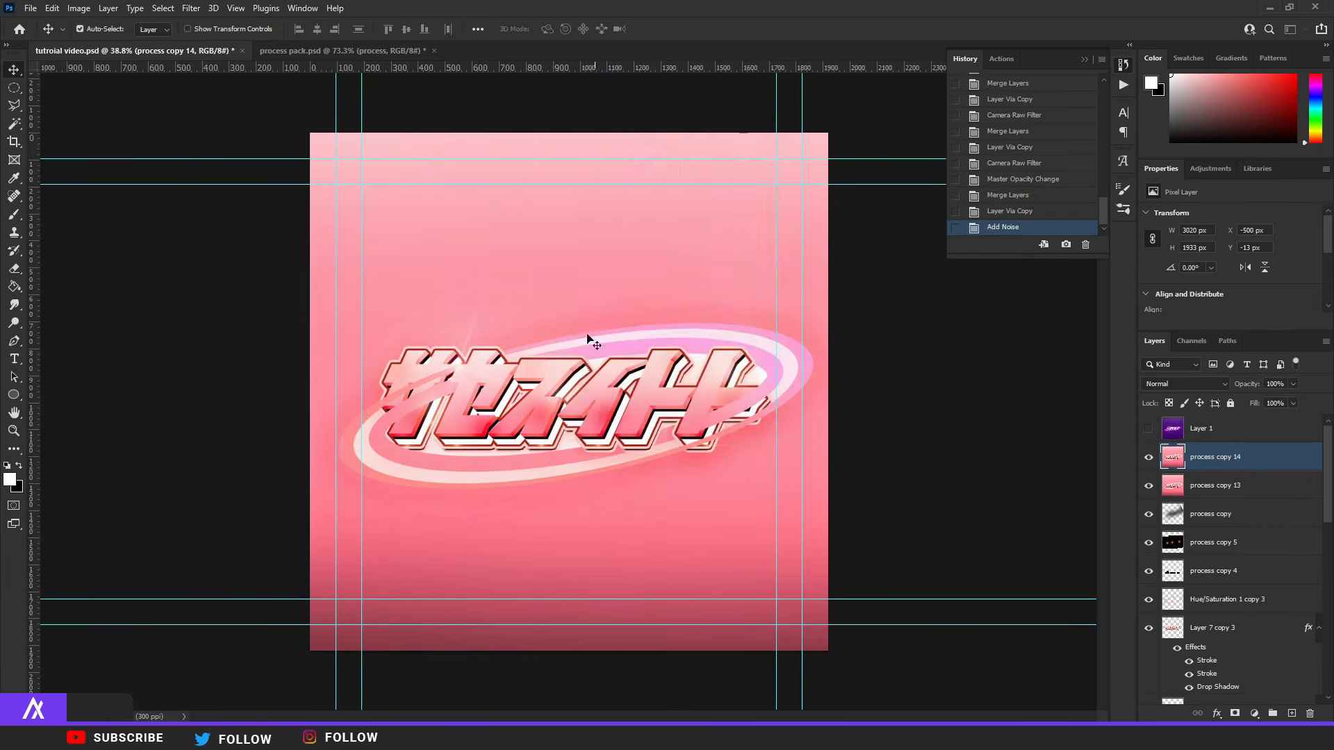
{"action": "key", "text": "v"}
{"action": "scroll", "coordinate": [617, 432], "scroll_direction": "up", "scroll_amount": 5}
{"action": "scroll", "coordinate": [638, 425], "scroll_direction": "down", "scroll_amount": 5}
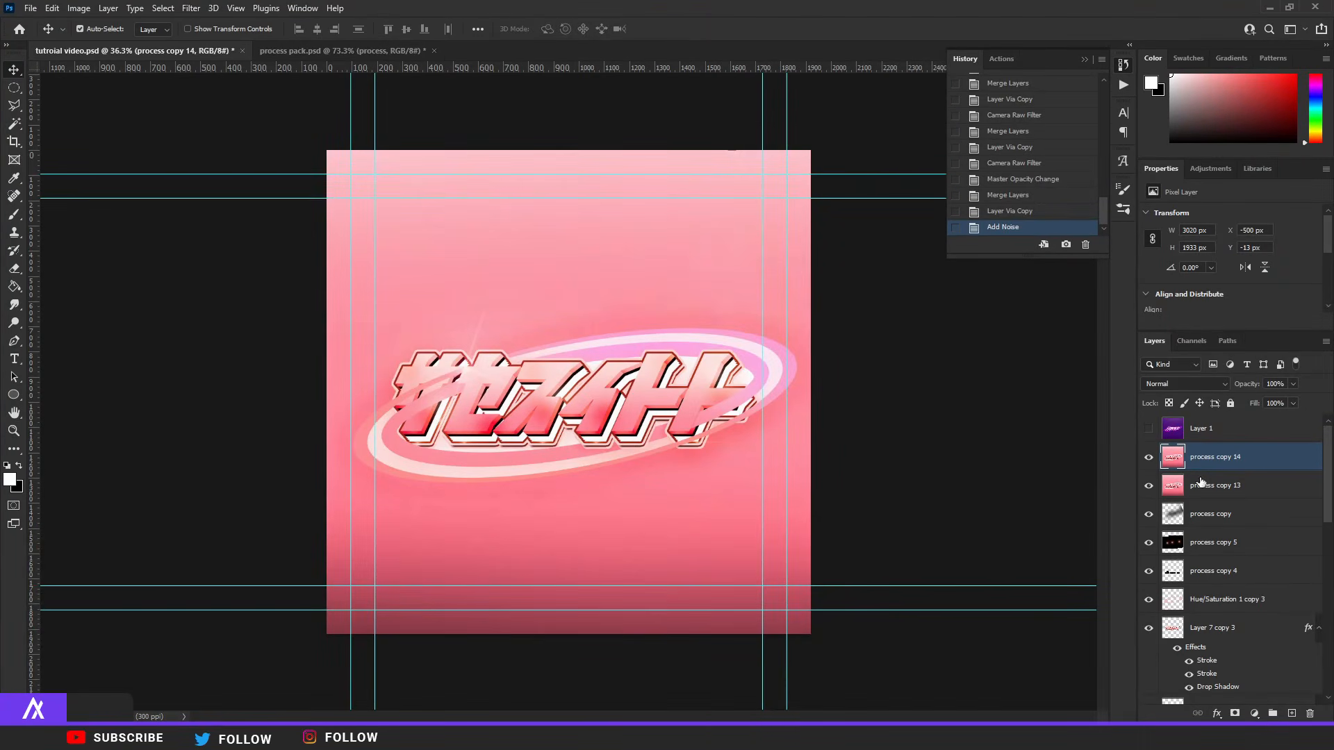
Step: Merge the noise layer with the artwork below, duplicate the result, and turn off the copy's G channel in Blending Options
{"action": "key", "text": "ctrl+e"}
{"action": "key", "text": "ctrl+j"}
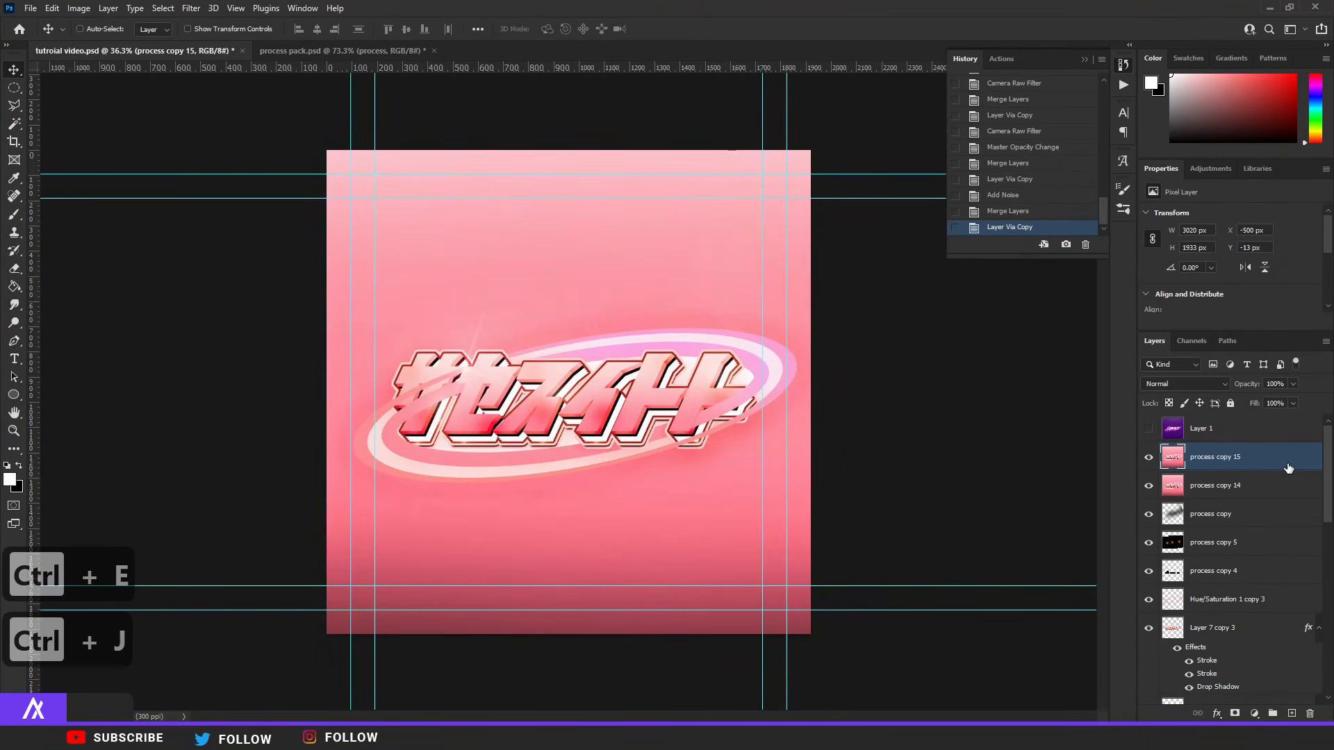
{"action": "double_click", "coordinate": [1289, 468]}
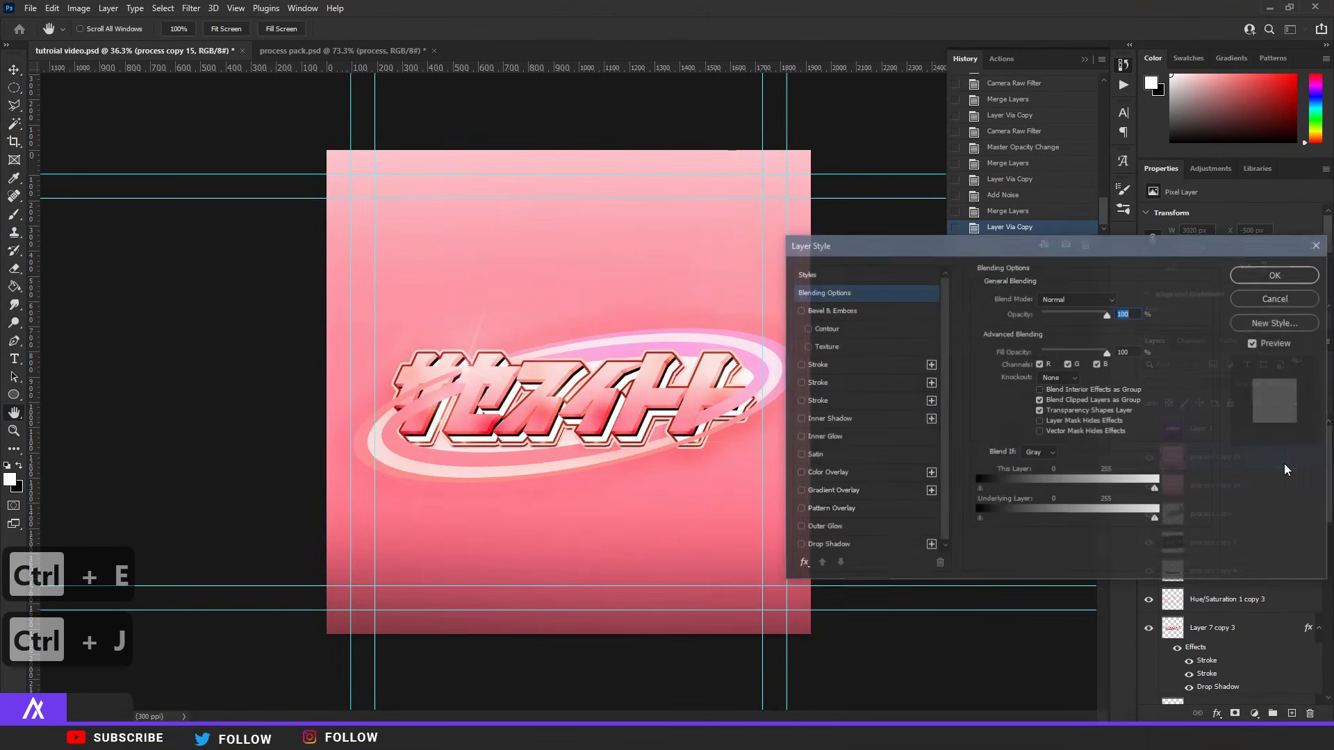
{"action": "left_click", "coordinate": [1068, 364]}
{"action": "left_click", "coordinate": [1276, 275]}
{"action": "key", "text": "v"}
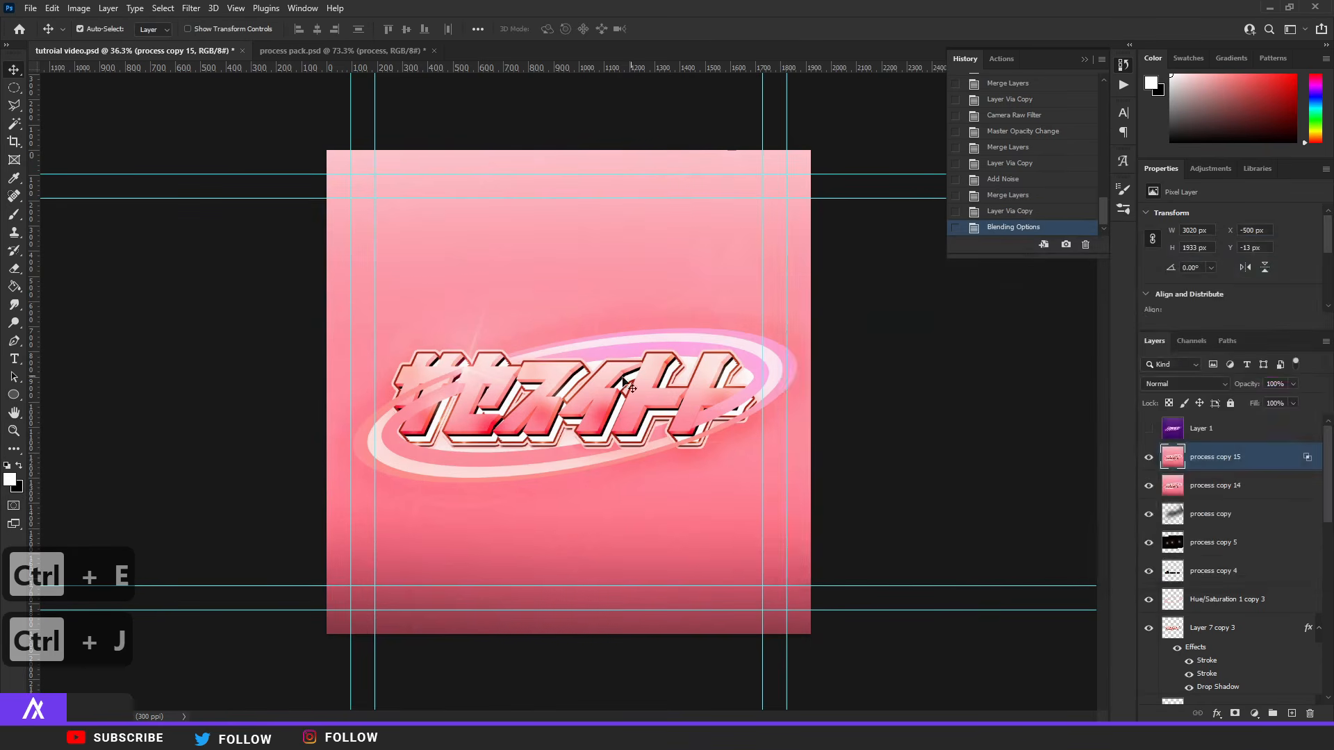
Step: Nudge process copy 15 to the right by 1 px to create colour fringing around the lettering
{"action": "scroll", "coordinate": [545, 402], "scroll_direction": "up", "scroll_amount": 5}
{"action": "key", "text": "Right"}
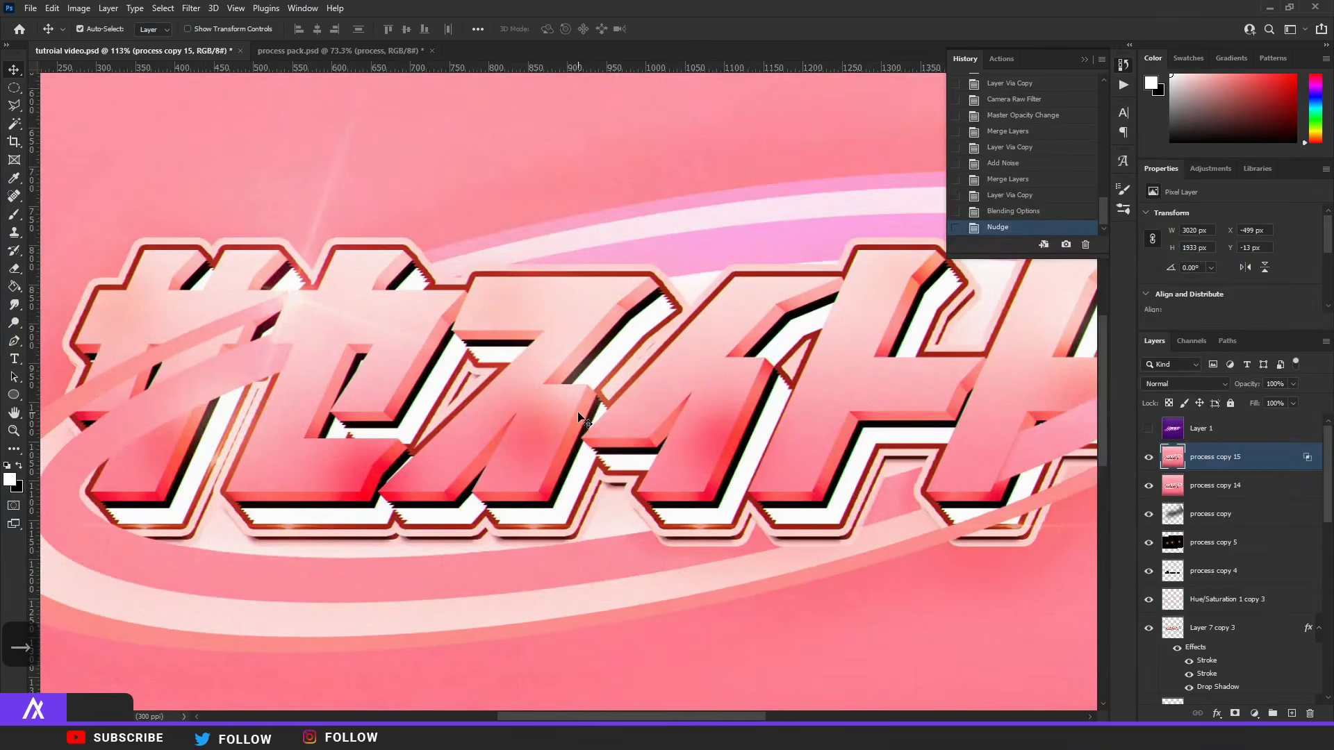
{"action": "scroll", "coordinate": [584, 419], "scroll_direction": "up", "scroll_amount": 4}
{"action": "scroll", "coordinate": [492, 518], "scroll_direction": "down", "scroll_amount": 6}
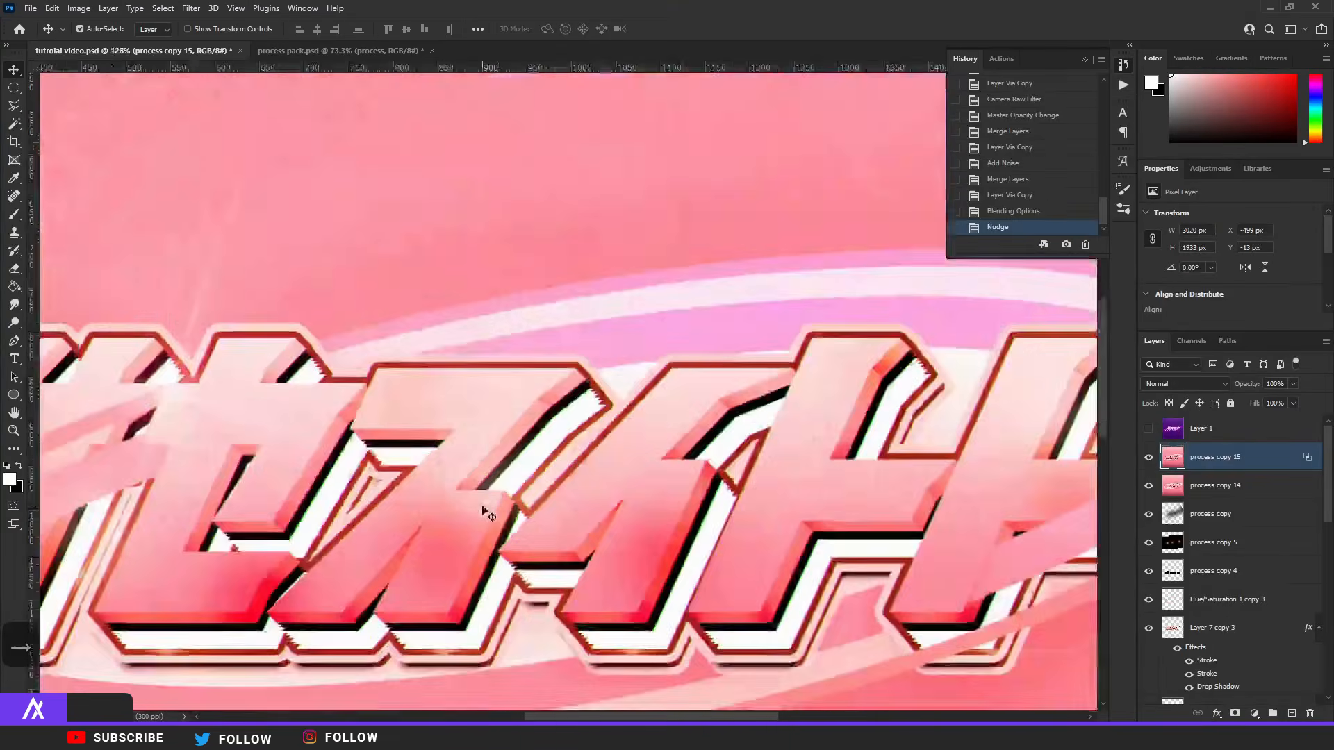
{"action": "scroll", "coordinate": [491, 517], "scroll_direction": "up", "scroll_amount": 1}
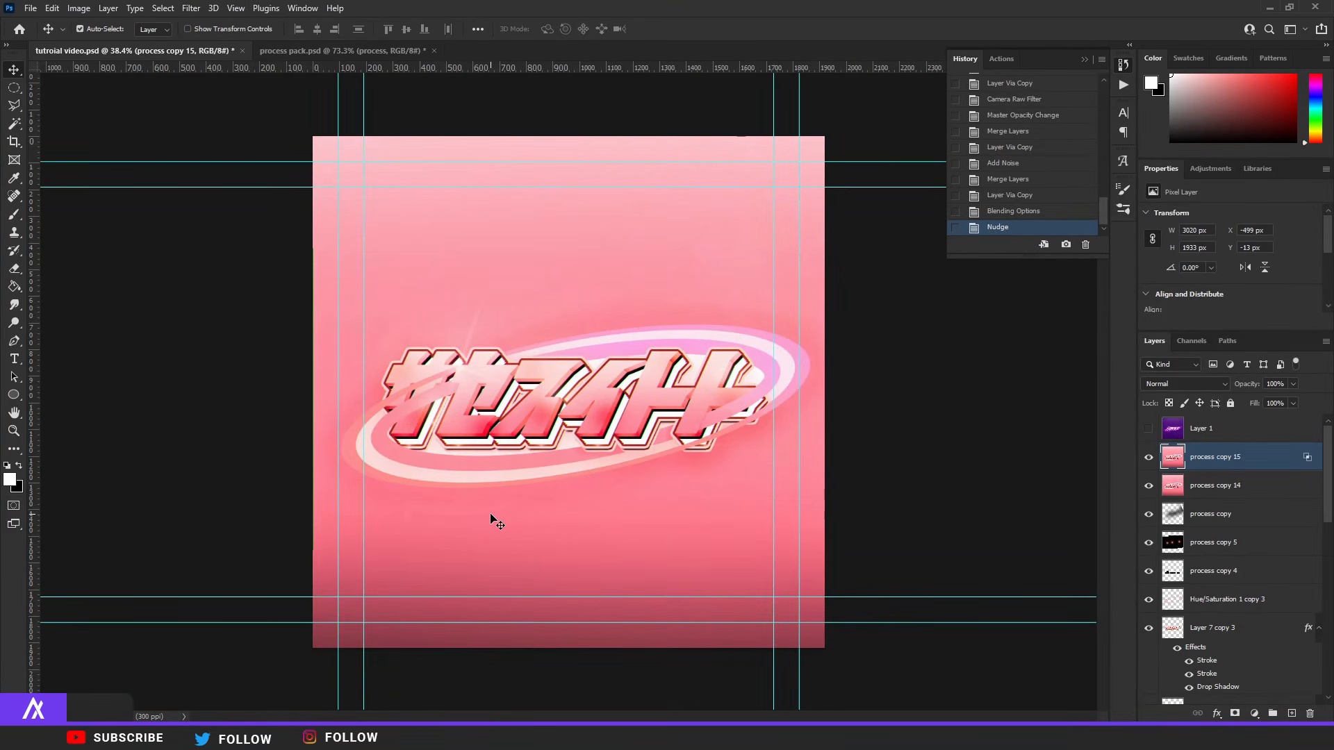
Step: Compare the finished pink logo with the purple reference logo on Layer 1 by showing and hiding that layer
{"action": "left_click", "coordinate": [1149, 428]}
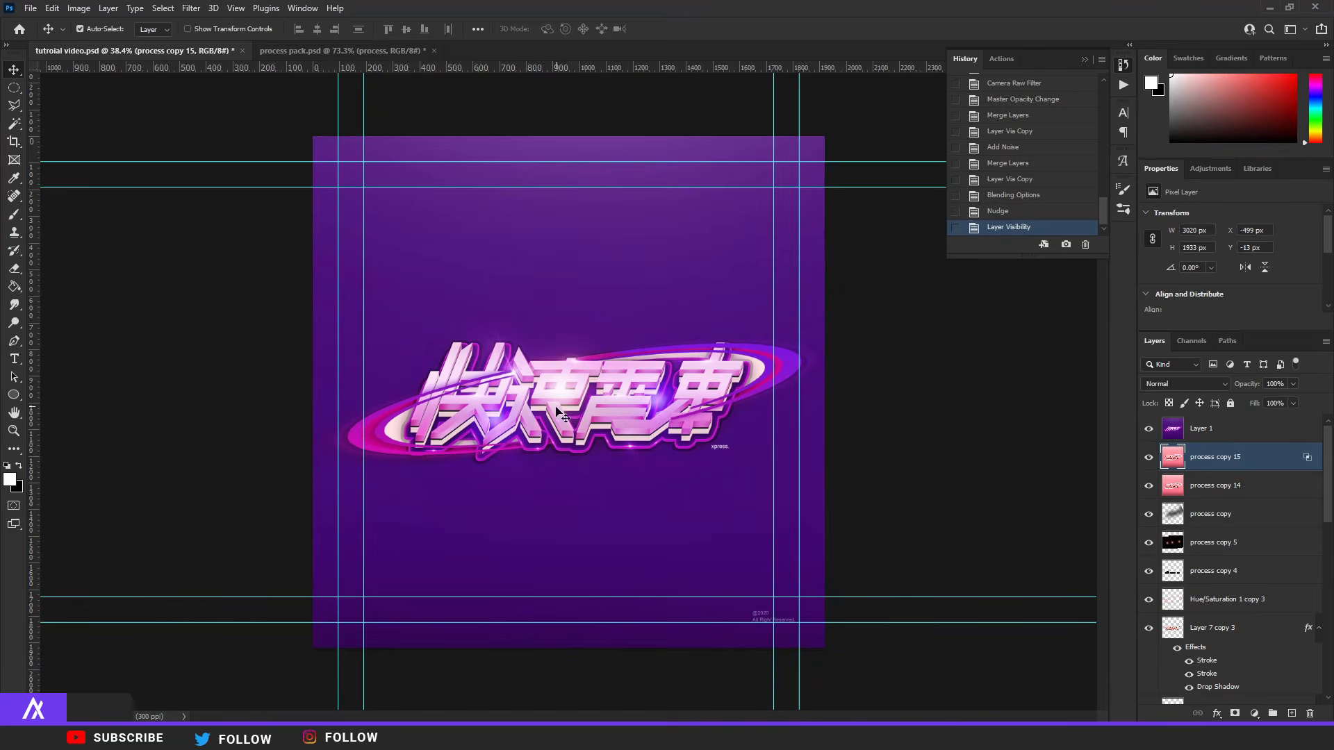
{"action": "scroll", "coordinate": [563, 414], "scroll_direction": "up", "scroll_amount": 1}
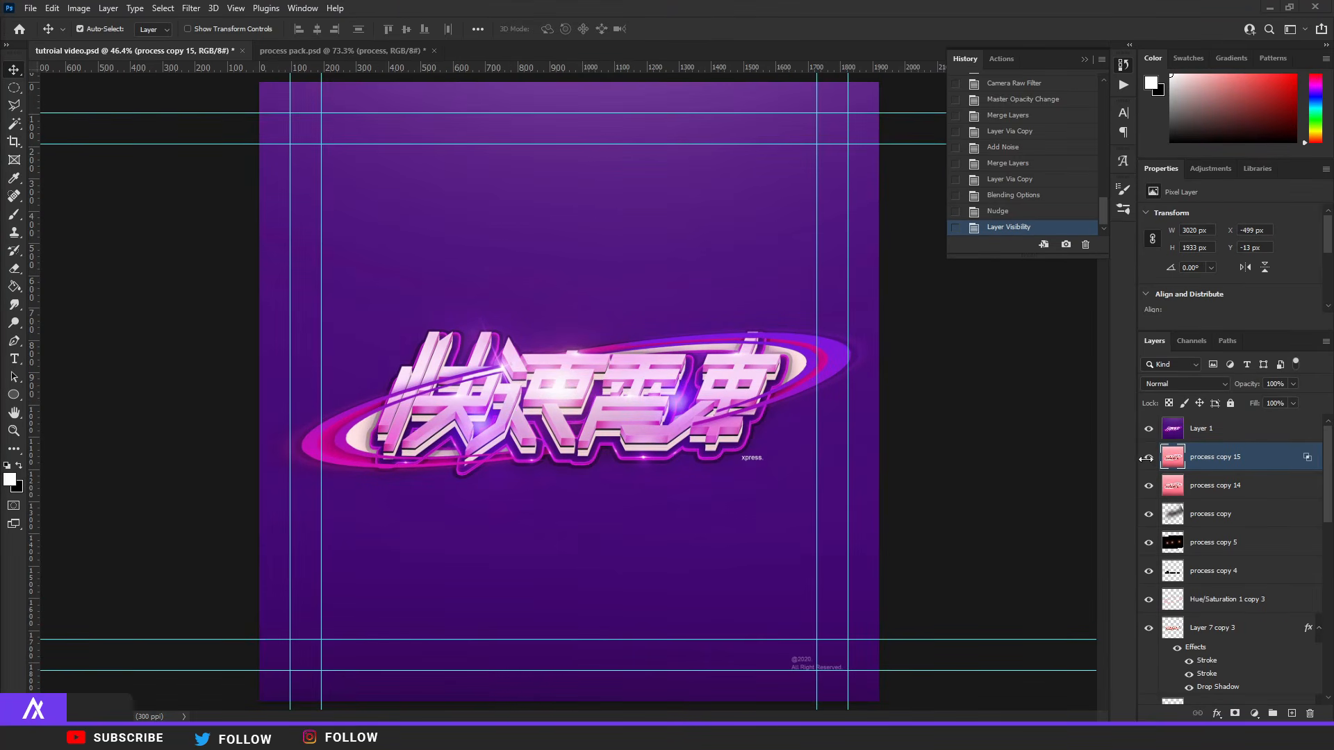
{"action": "scroll", "coordinate": [636, 484], "scroll_direction": "up", "scroll_amount": 1}
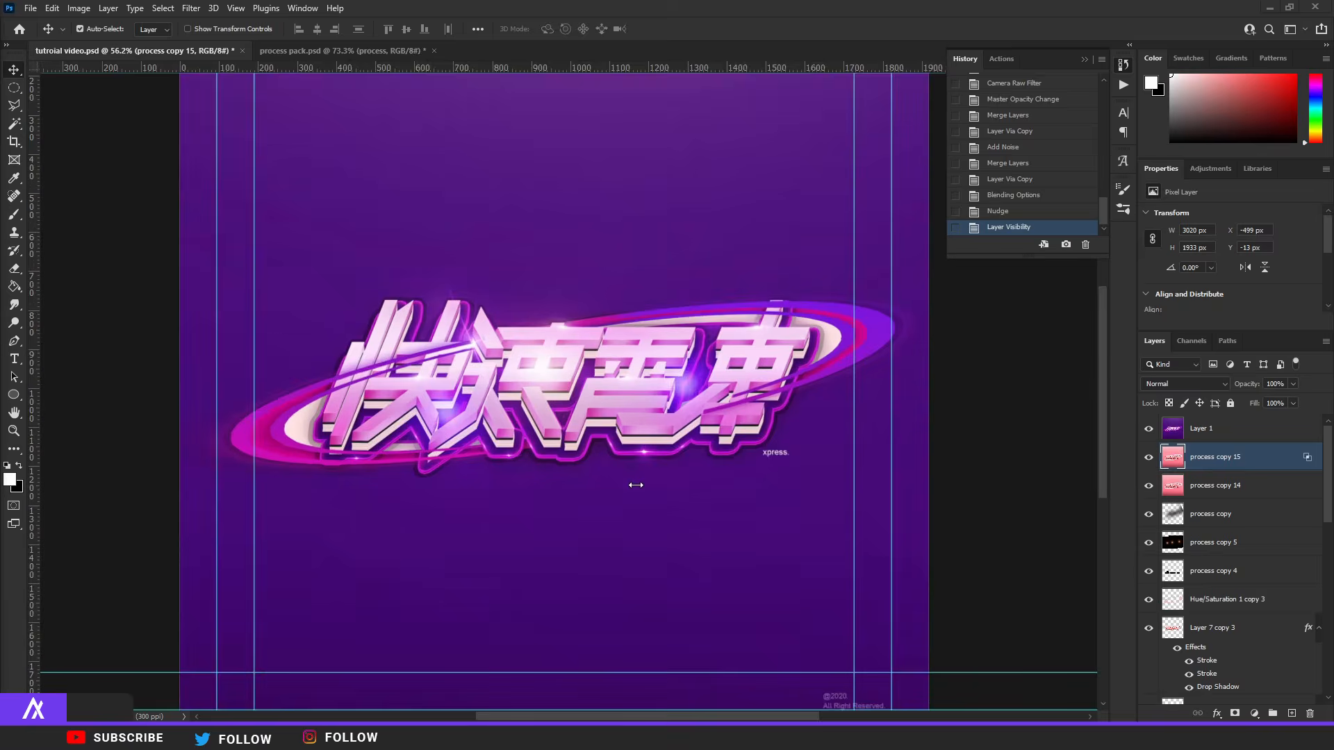
{"action": "left_click", "coordinate": [1148, 429]}
{"action": "scroll", "coordinate": [626, 359], "scroll_direction": "down", "scroll_amount": 3}
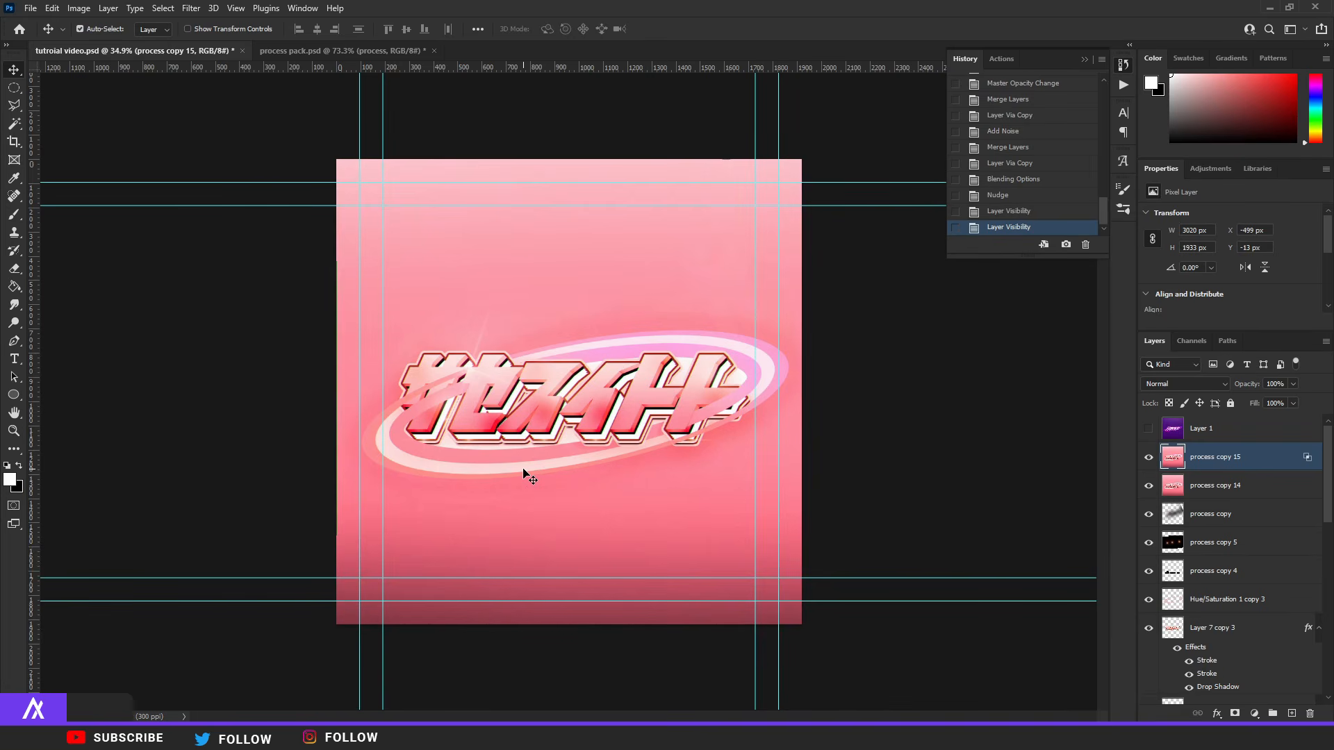
{"action": "scroll", "coordinate": [526, 473], "scroll_direction": "up", "scroll_amount": 3}
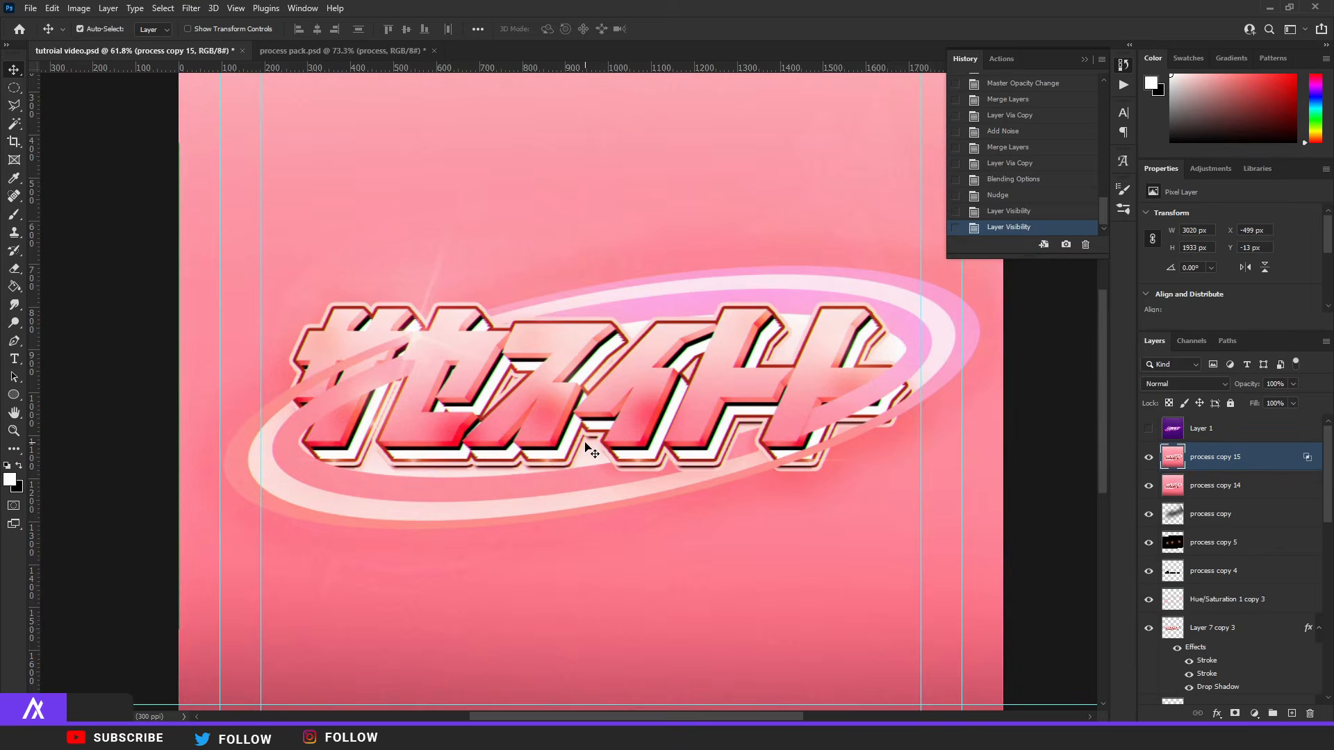
{"action": "scroll", "coordinate": [587, 450], "scroll_direction": "down", "scroll_amount": 4}
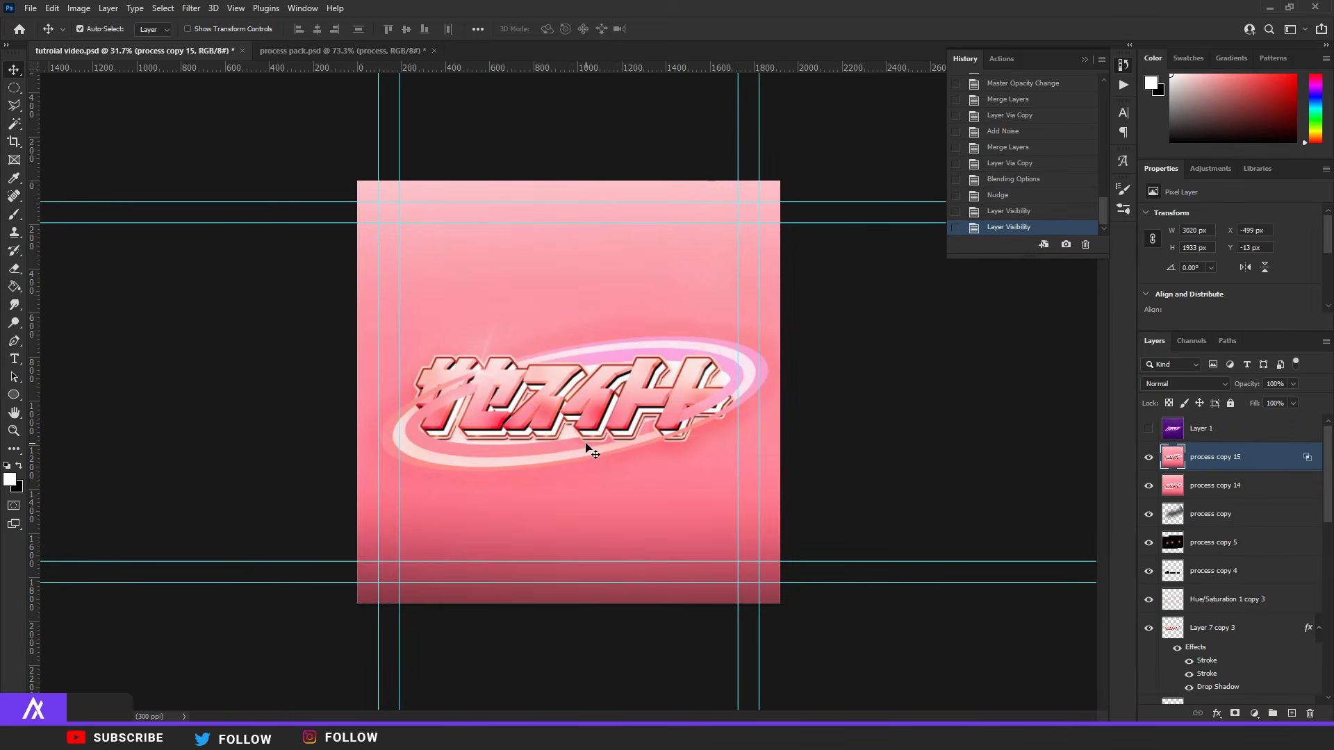